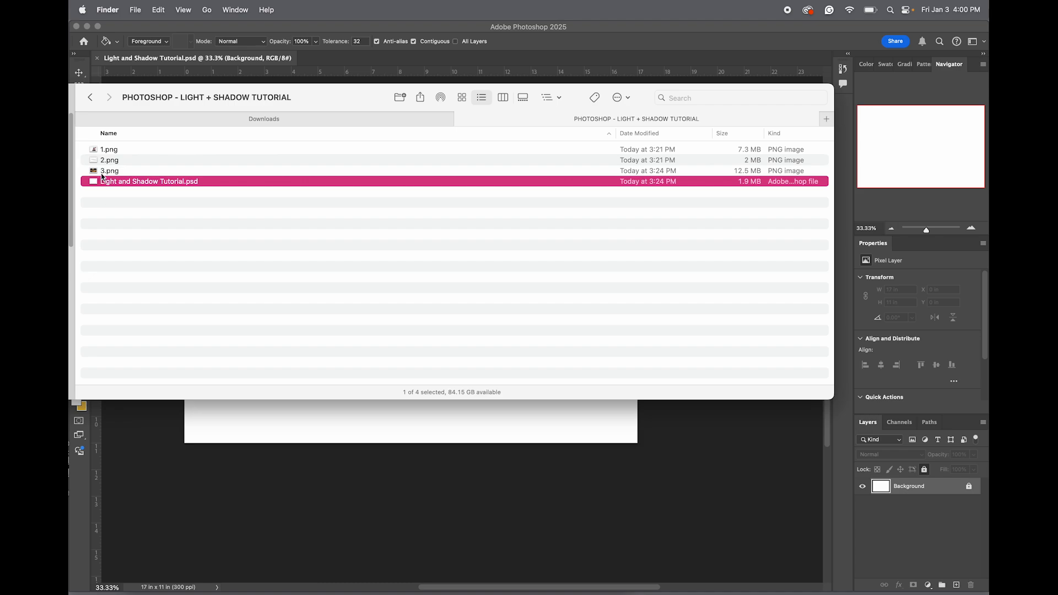
Open the file Light and Shadow Tutorial.psd from the tutorial folder in Photoshop
{"action": "left_click", "coordinate": [103, 194]}
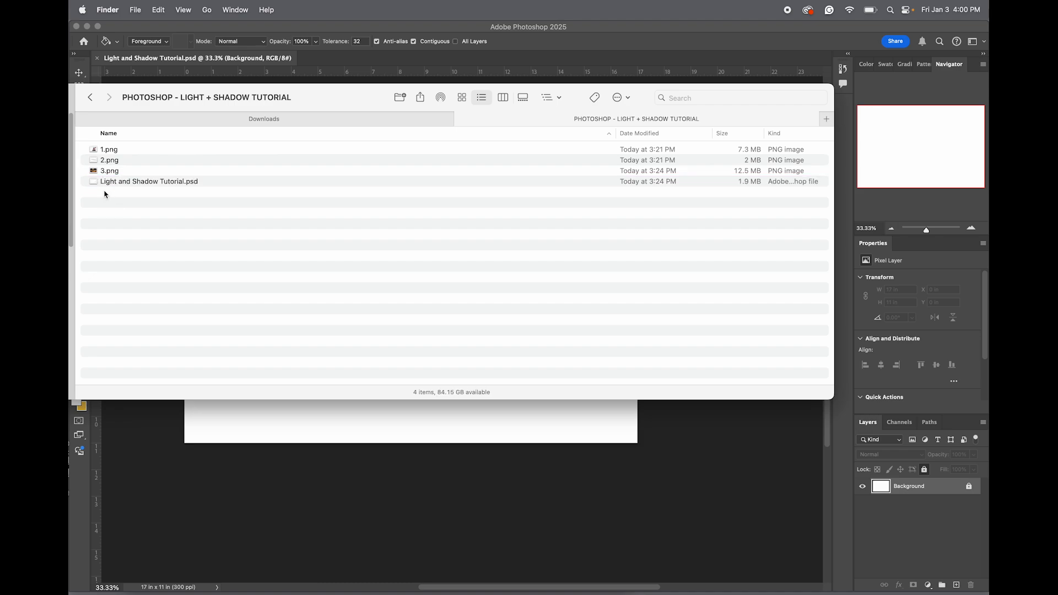
{"action": "left_click", "coordinate": [192, 183]}
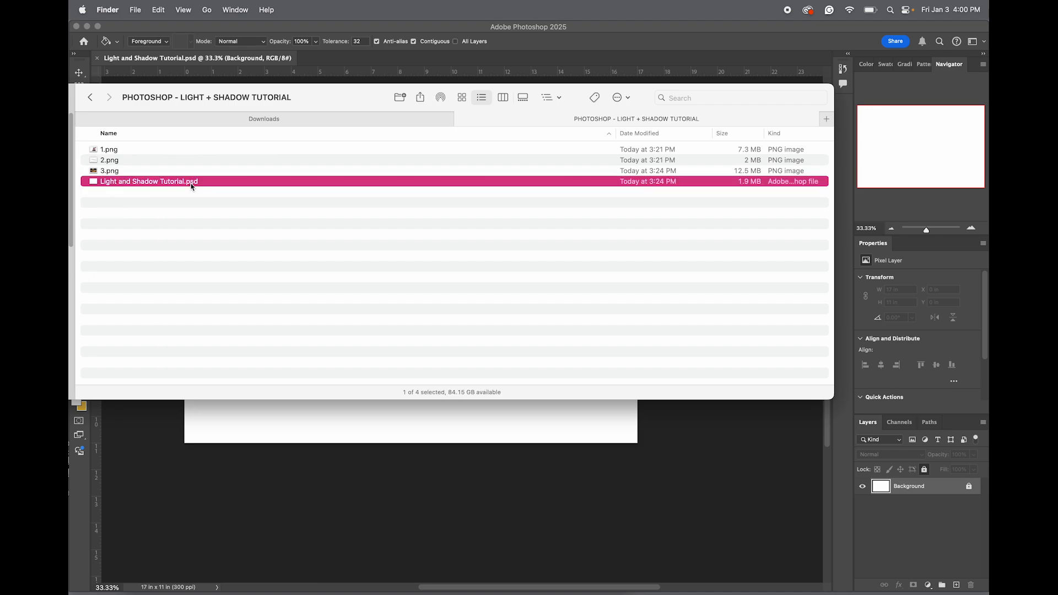
{"action": "double_click", "coordinate": [137, 185]}
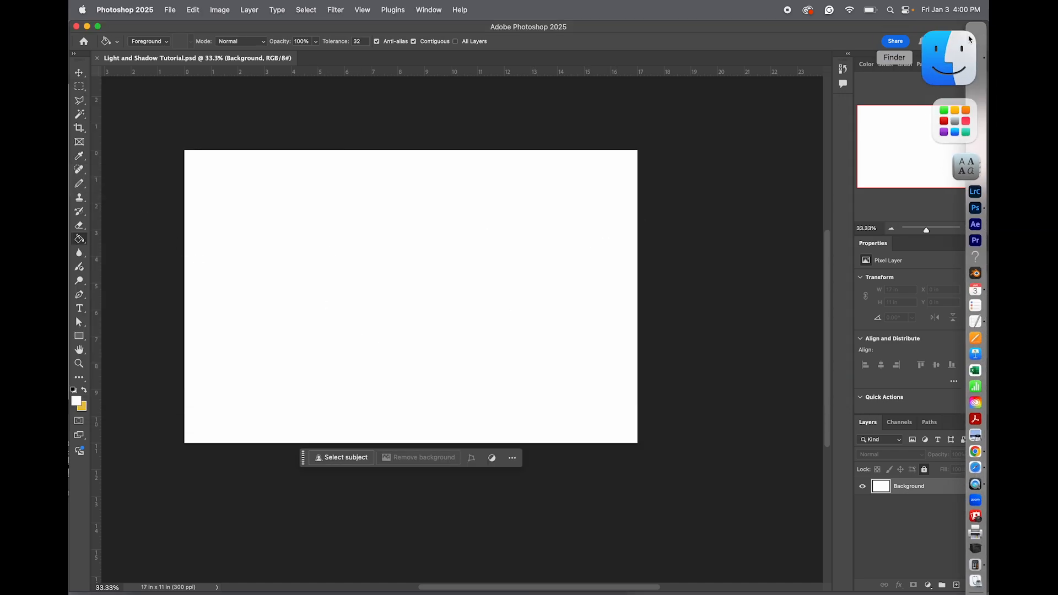
Switch to Finder and place 1.png, 2.png and 3.png as separate layers in the Photoshop document at 100% scale
{"action": "left_click", "coordinate": [973, 52]}
{"action": "left_click", "coordinate": [130, 172]}
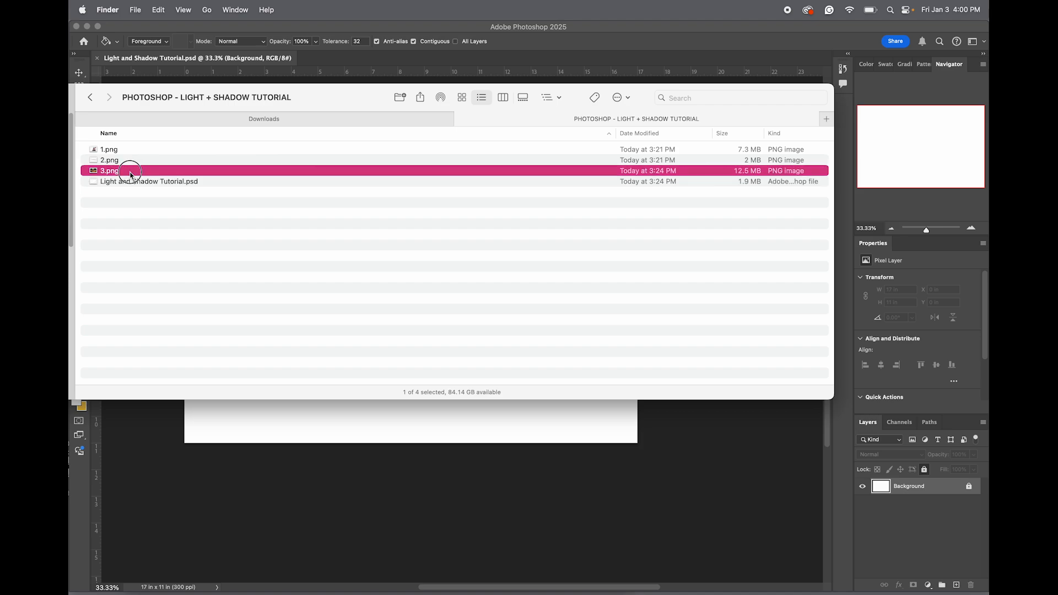
{"action": "left_click", "coordinate": [102, 152], "text": "shift"}
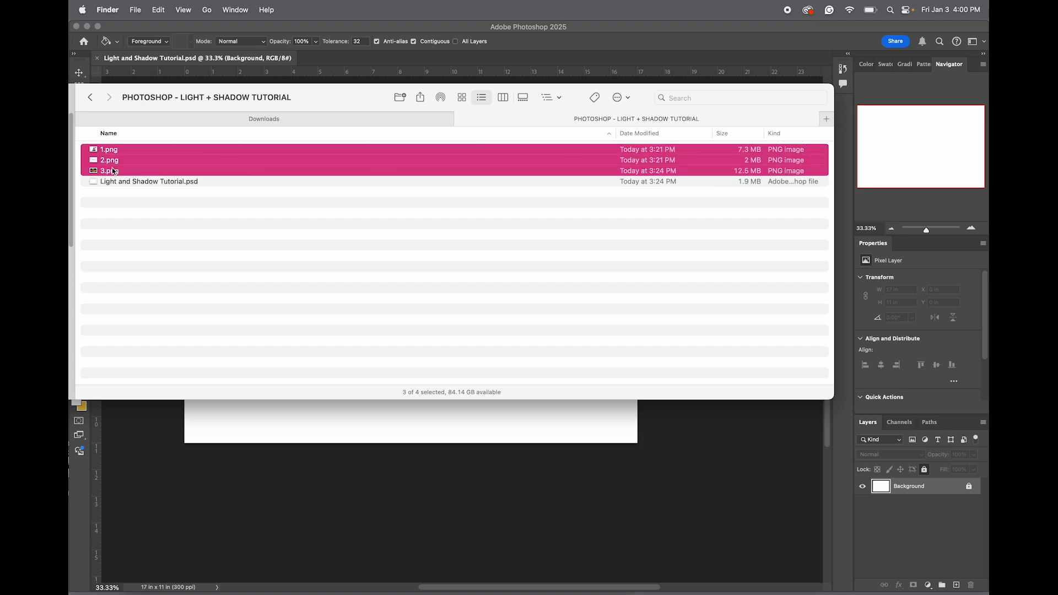
{"action": "left_click_drag", "start_coordinate": [110, 167], "coordinate": [356, 420]}
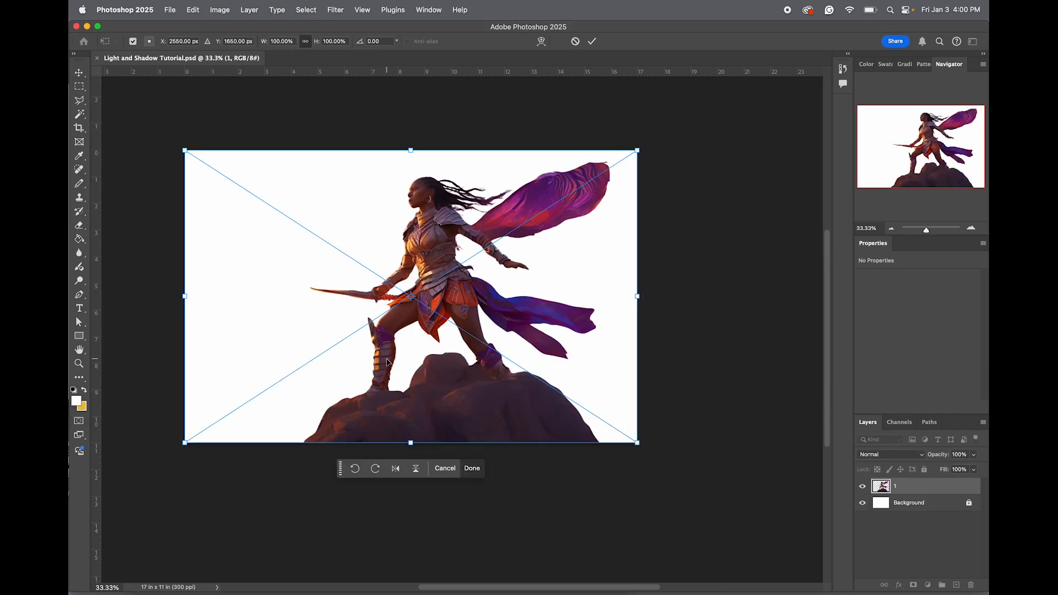
{"action": "key", "text": "Return"}
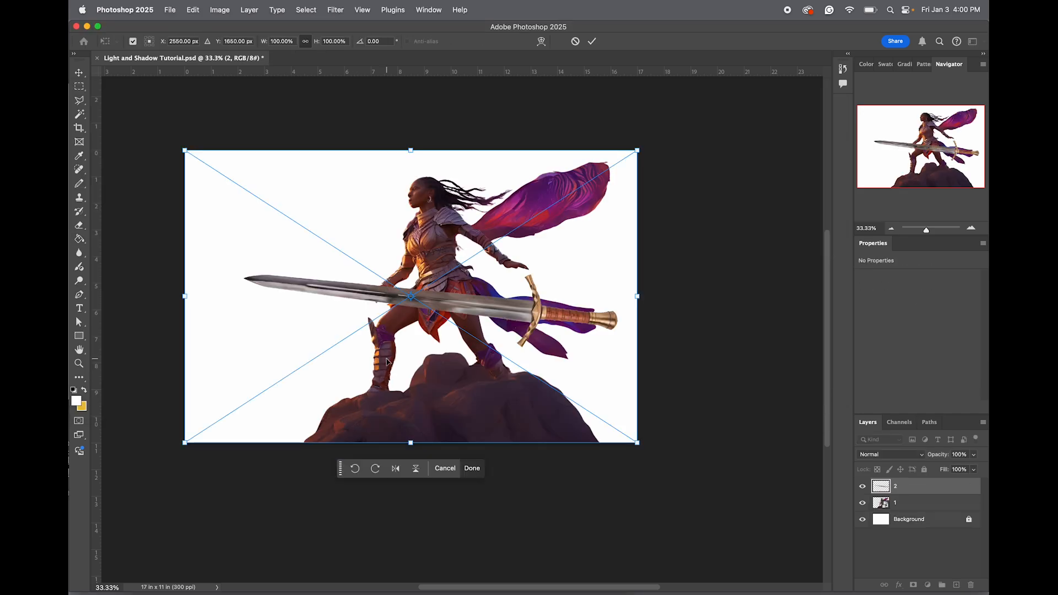
{"action": "key", "text": "Return"}
{"action": "key", "text": "Return"}
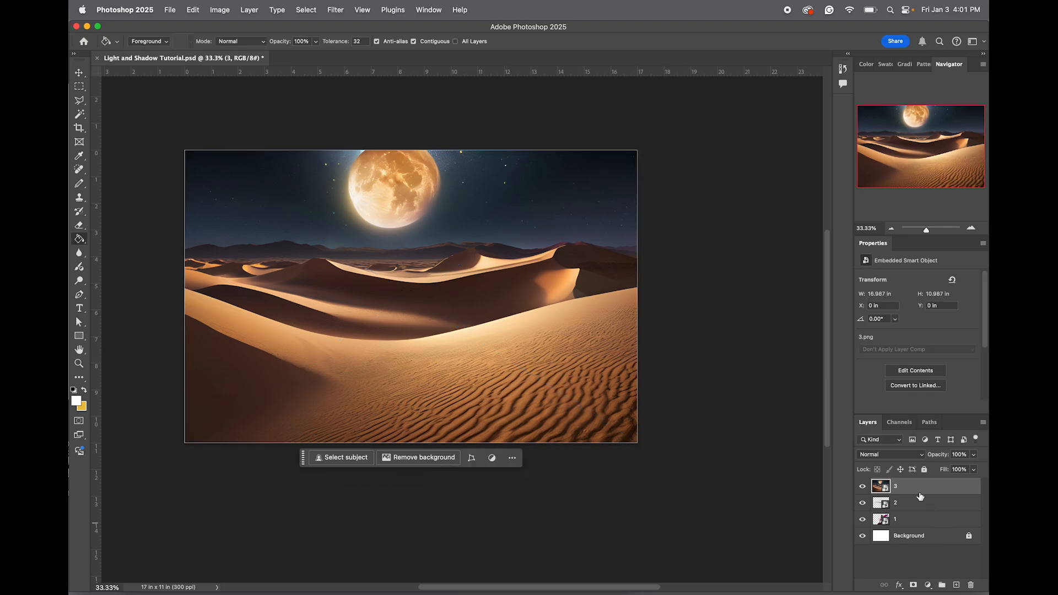
Move the desert image layer directly above Background and rename the three image layers DESERT, GIRL and SOWRD
{"action": "left_click_drag", "start_coordinate": [917, 490], "coordinate": [916, 521]}
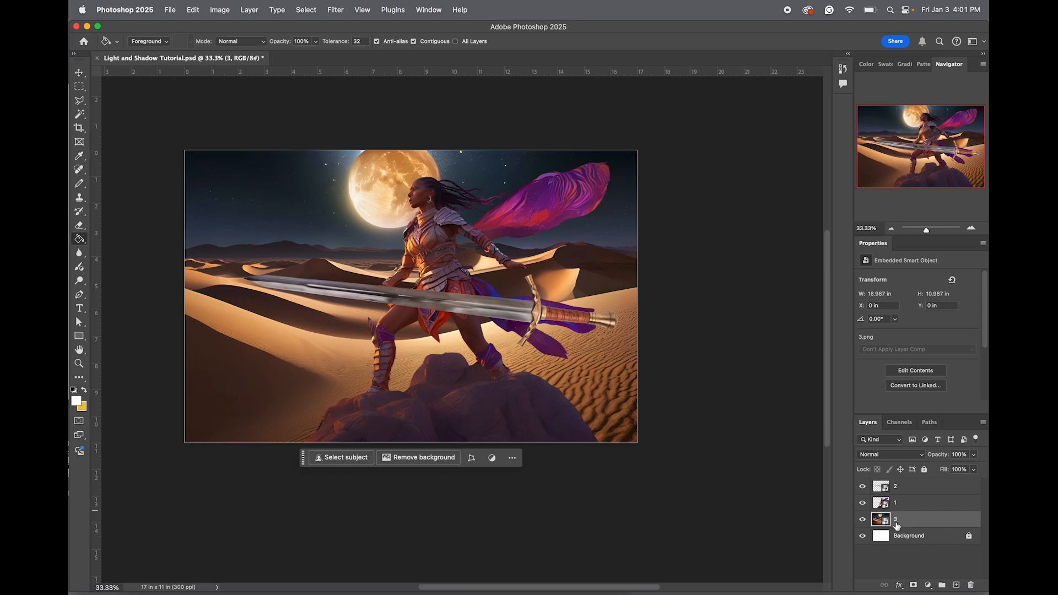
{"action": "double_click", "coordinate": [896, 519]}
{"action": "key", "text": "Return"}
{"action": "double_click", "coordinate": [896, 504]}
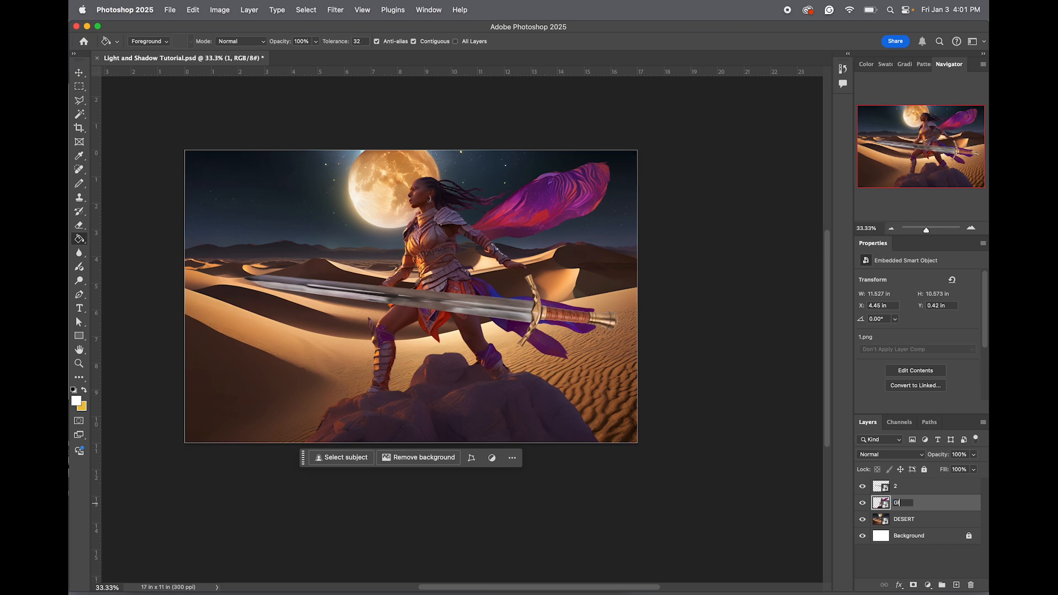
{"action": "double_click", "coordinate": [896, 488]}
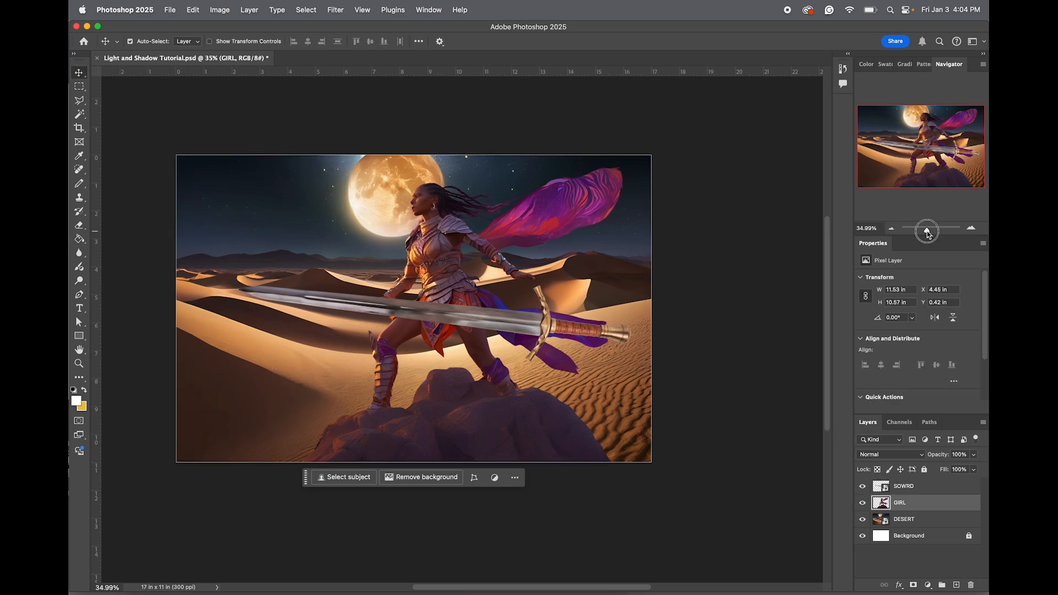
Hide and show the SOWRD and GIRL layers in turn to examine what each one contains
{"action": "left_click_drag", "start_coordinate": [928, 229], "coordinate": [929, 231]}
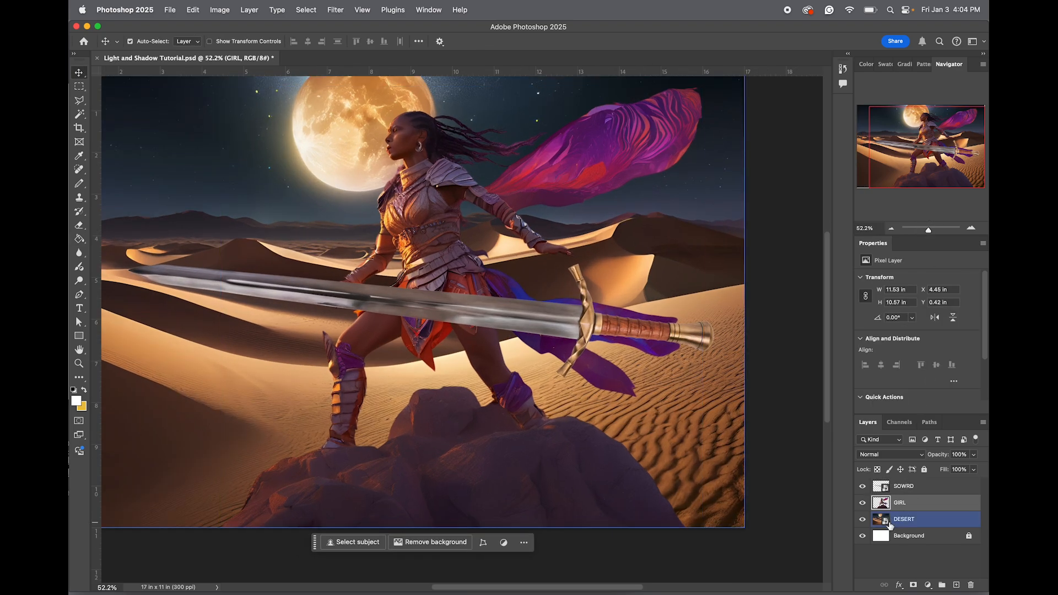
{"action": "left_click", "coordinate": [862, 487]}
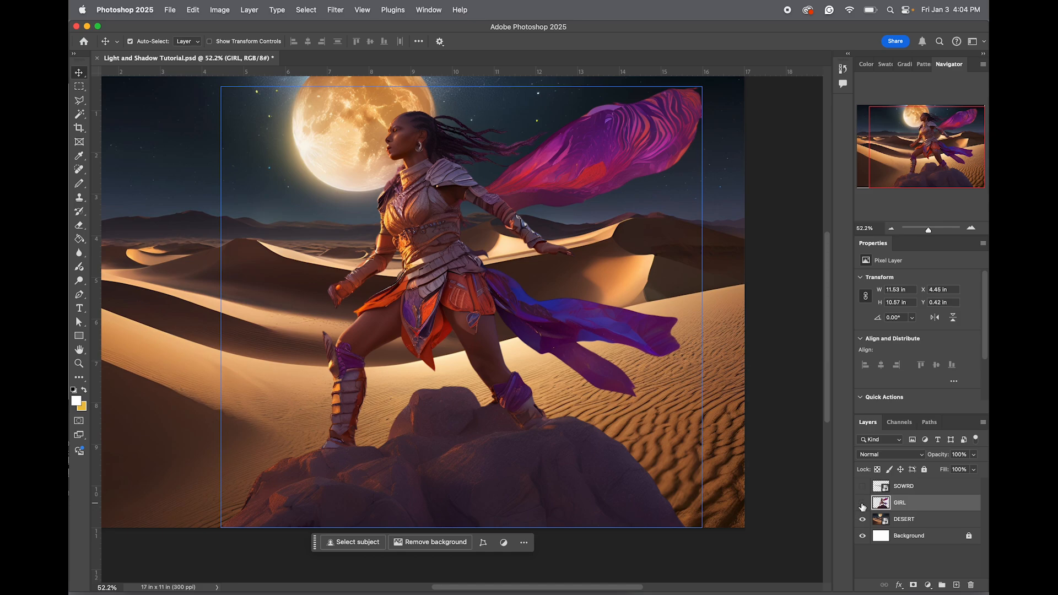
{"action": "left_click", "coordinate": [864, 503]}
{"action": "left_click", "coordinate": [863, 504]}
{"action": "left_click", "coordinate": [862, 488]}
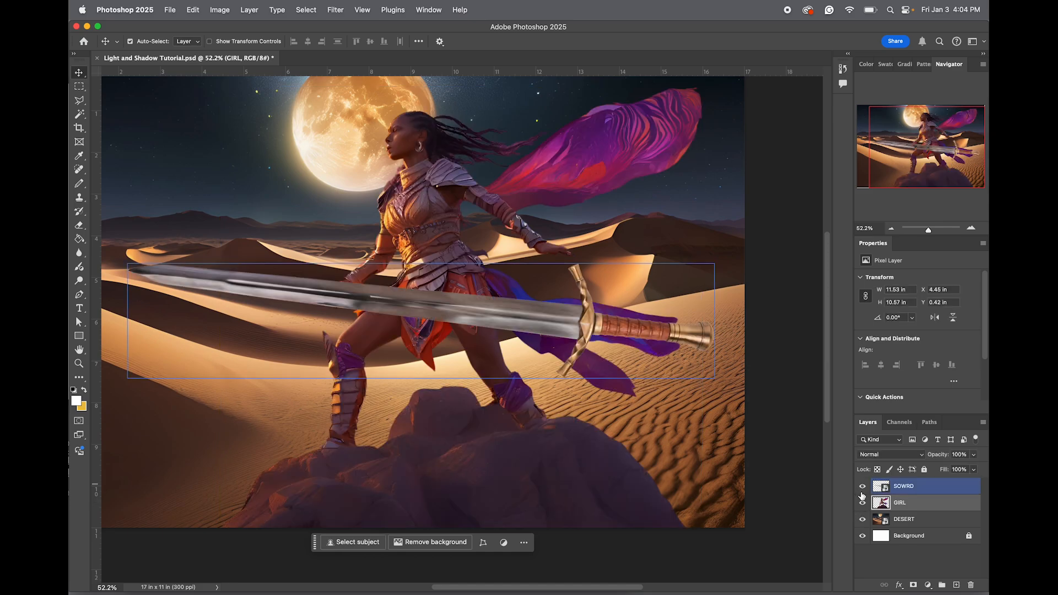
Select the SOWRD layer and move the sword up and to the left, to about X 0.7 in, Y 4.12 in
{"action": "left_click", "coordinate": [304, 305]}
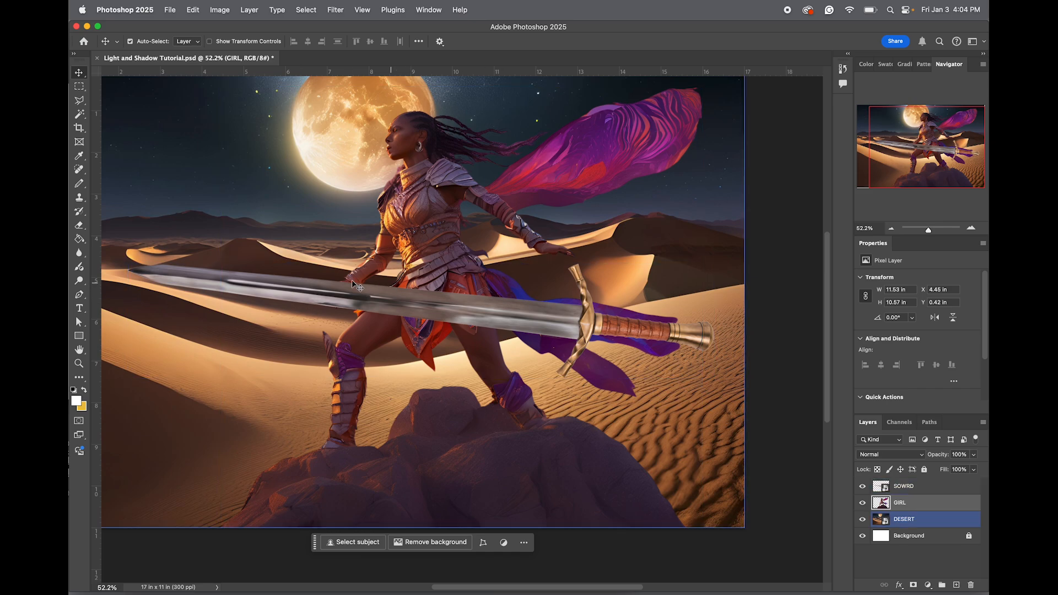
{"action": "left_click", "coordinate": [271, 289]}
{"action": "left_click", "coordinate": [937, 536]}
{"action": "left_click", "coordinate": [932, 518]}
{"action": "left_click", "coordinate": [908, 487]}
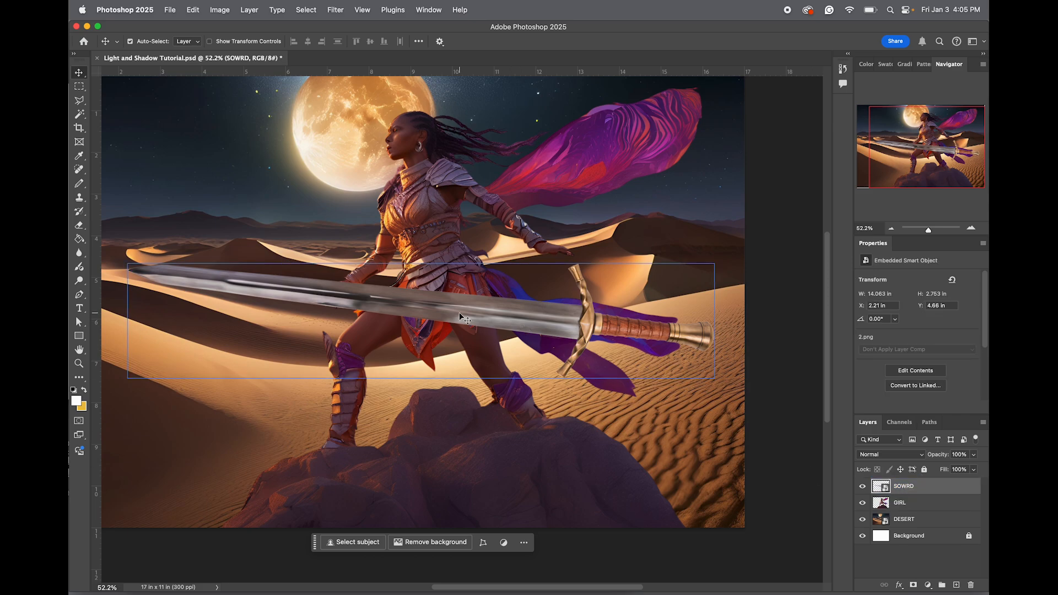
{"action": "left_click_drag", "start_coordinate": [461, 317], "coordinate": [397, 295]}
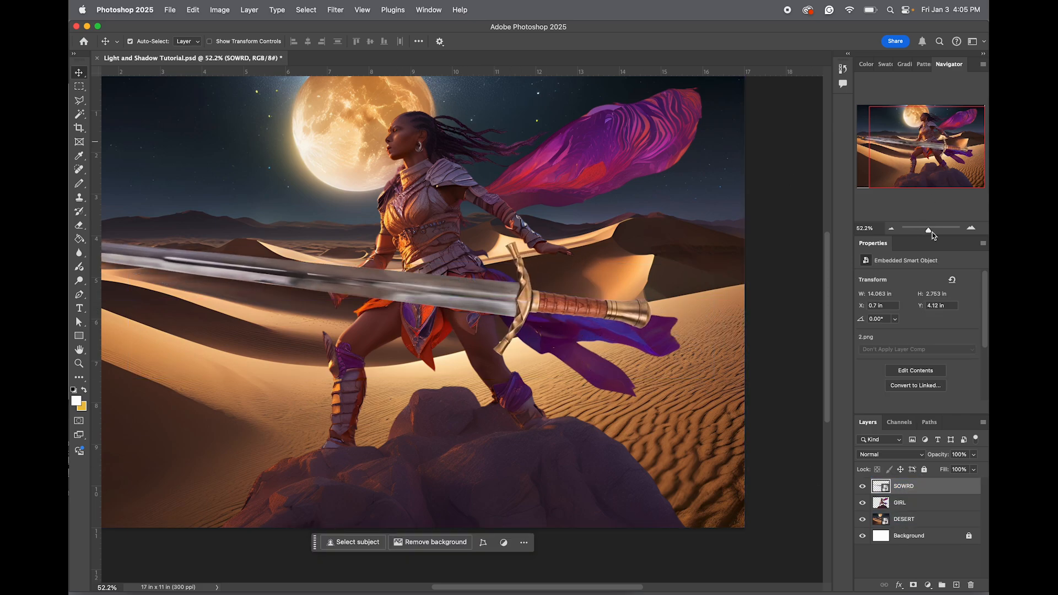
{"action": "left_click_drag", "start_coordinate": [931, 234], "coordinate": [928, 234]}
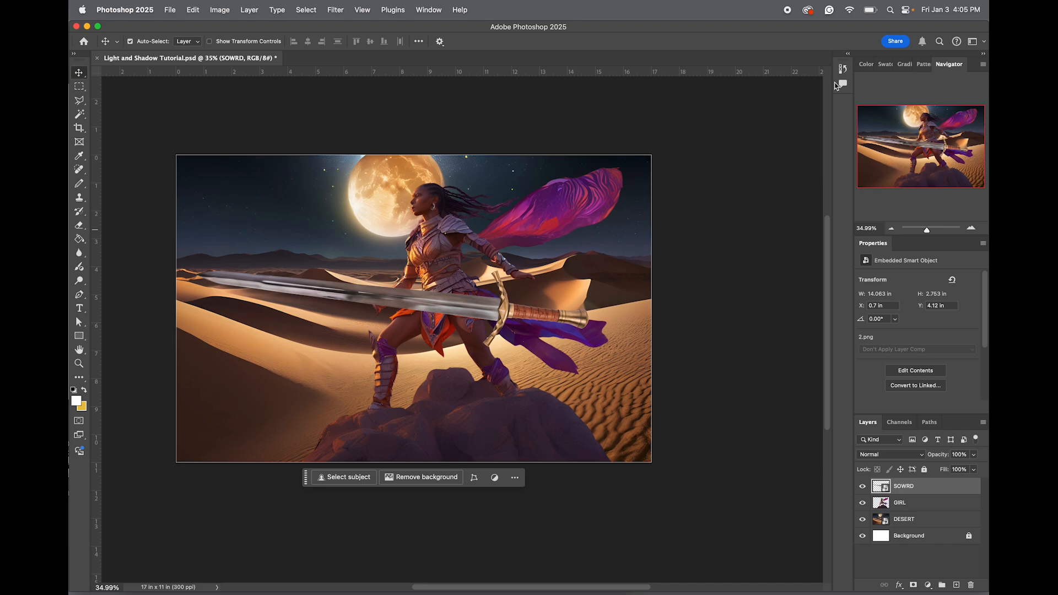
Detach the Navigator panel into a floating window and dock it back into its original group
{"action": "left_click", "coordinate": [429, 10]}
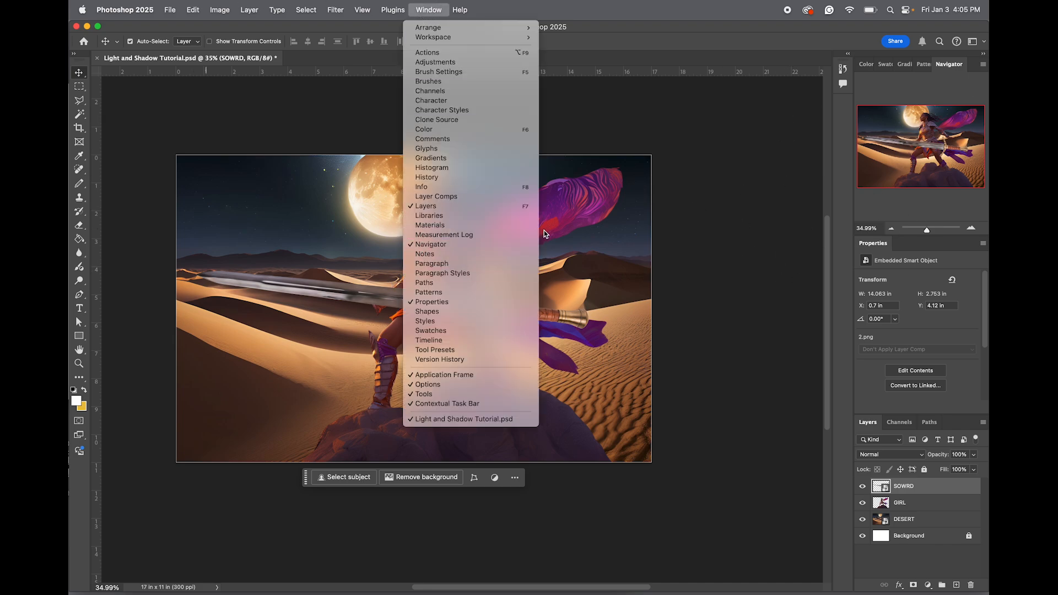
{"action": "left_click", "coordinate": [950, 65]}
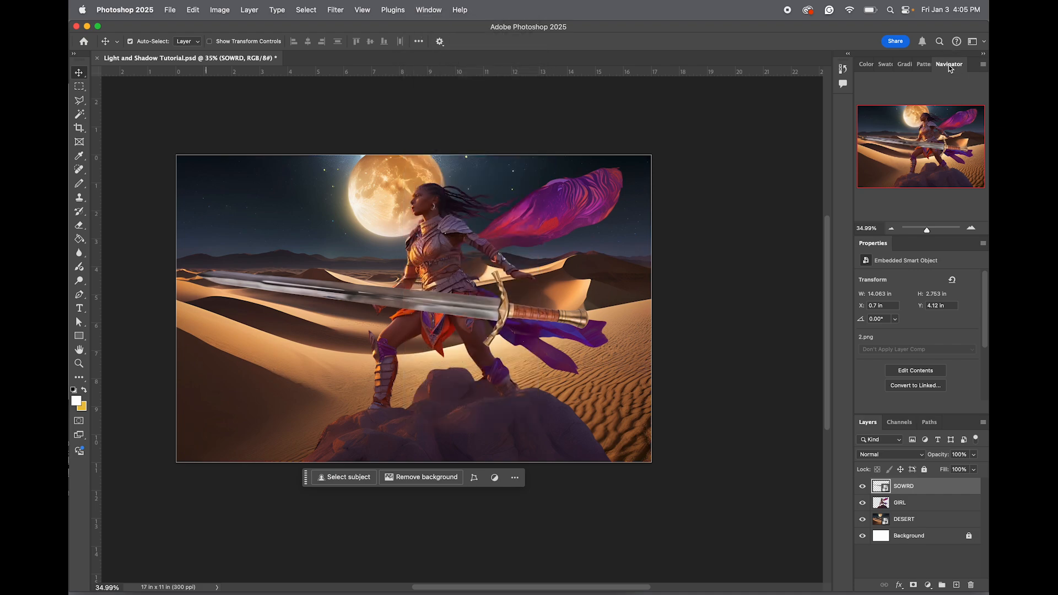
{"action": "left_click_drag", "start_coordinate": [949, 65], "coordinate": [635, 91]}
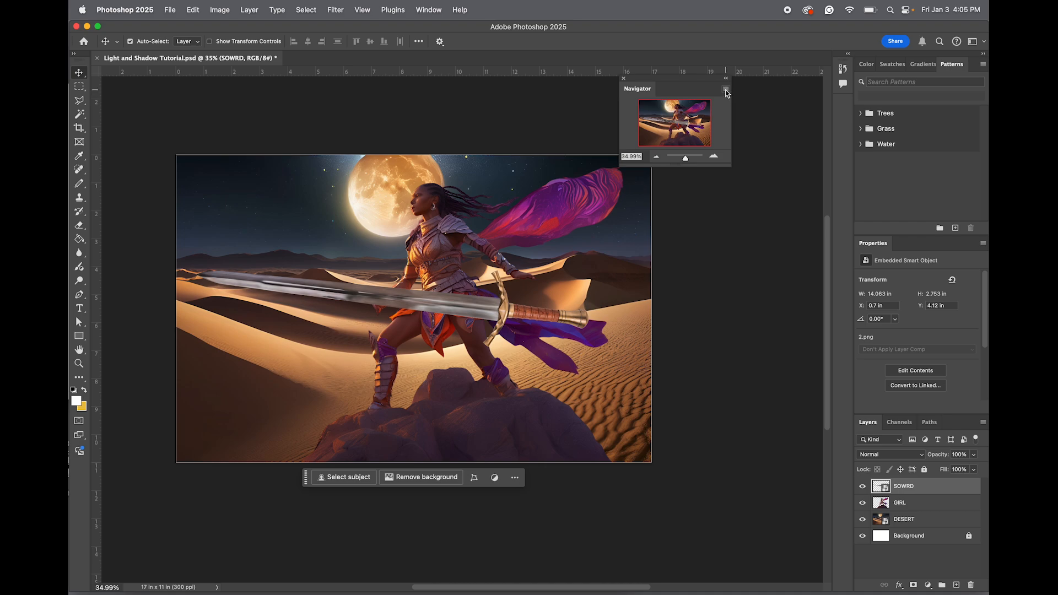
{"action": "left_click_drag", "start_coordinate": [728, 87], "coordinate": [923, 68]}
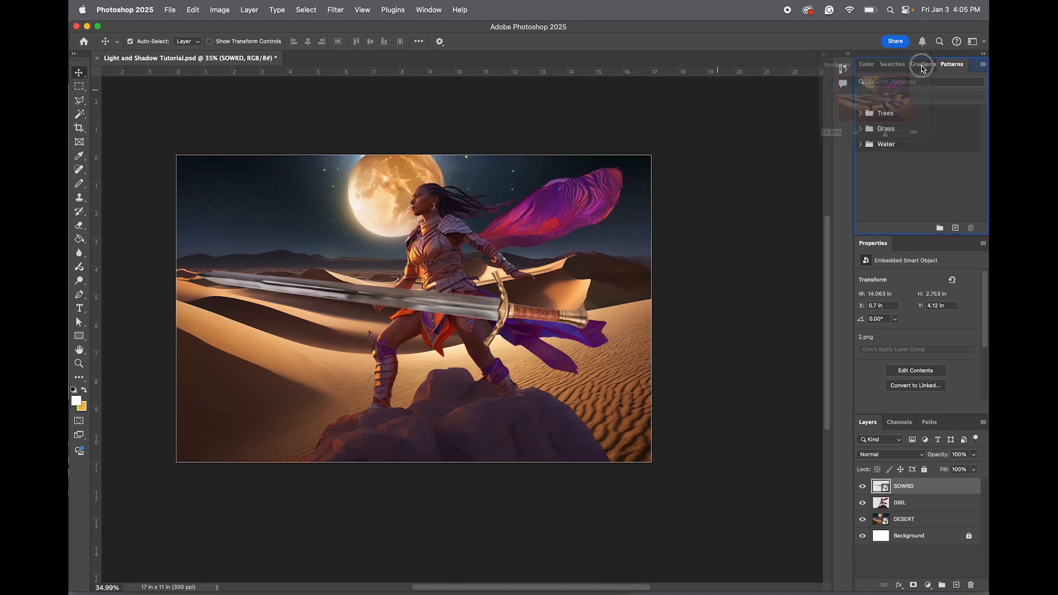
{"action": "left_click_drag", "start_coordinate": [924, 68], "coordinate": [923, 68]}
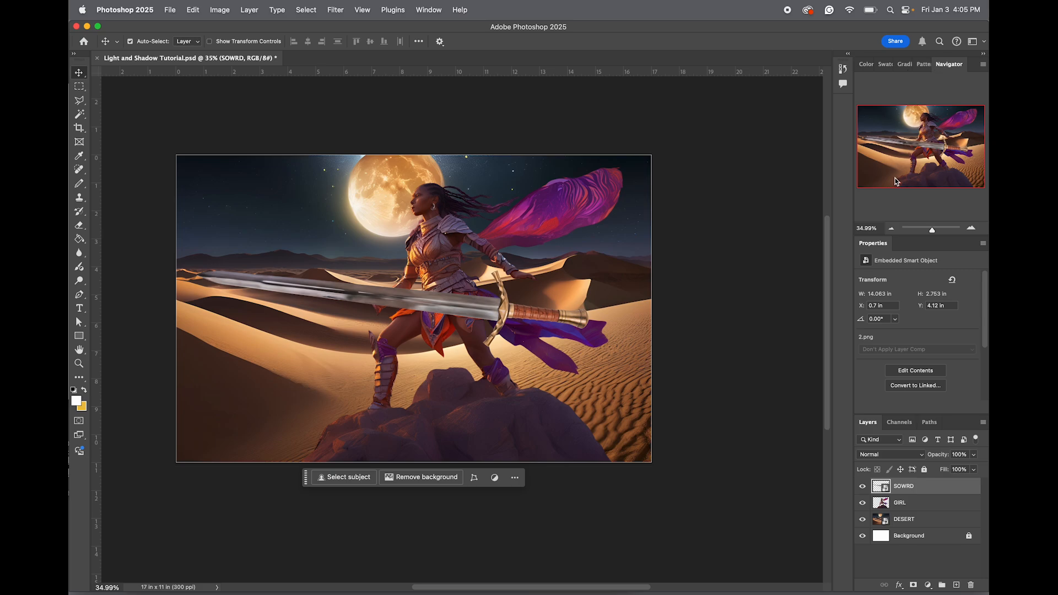
Scale the sword down to about 5.6 in wide and place its handle over the warrior's front hand
{"action": "left_click_drag", "start_coordinate": [933, 229], "coordinate": [929, 231]}
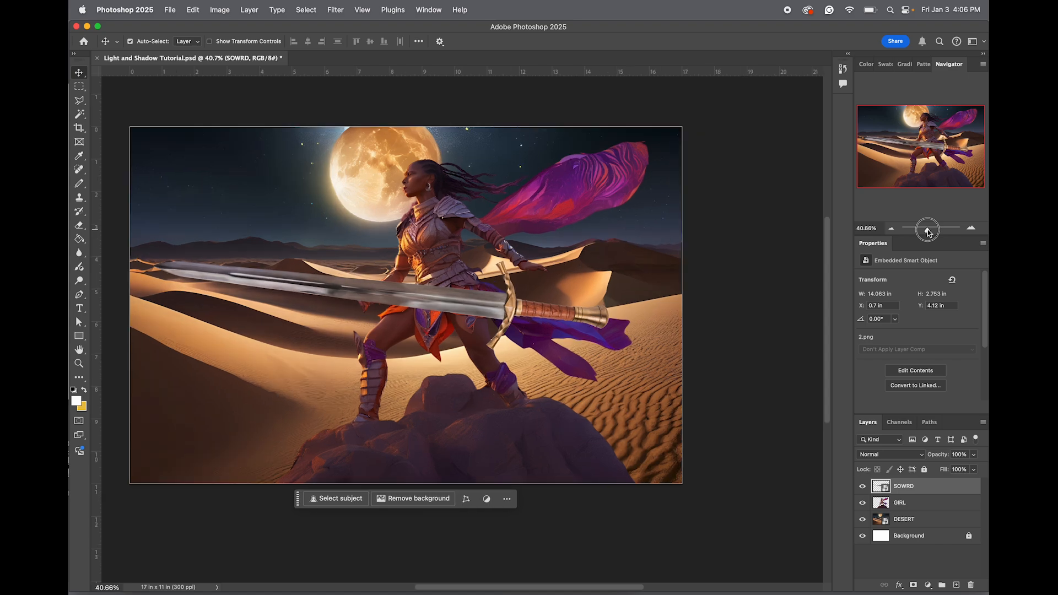
{"action": "left_click", "coordinate": [878, 513]}
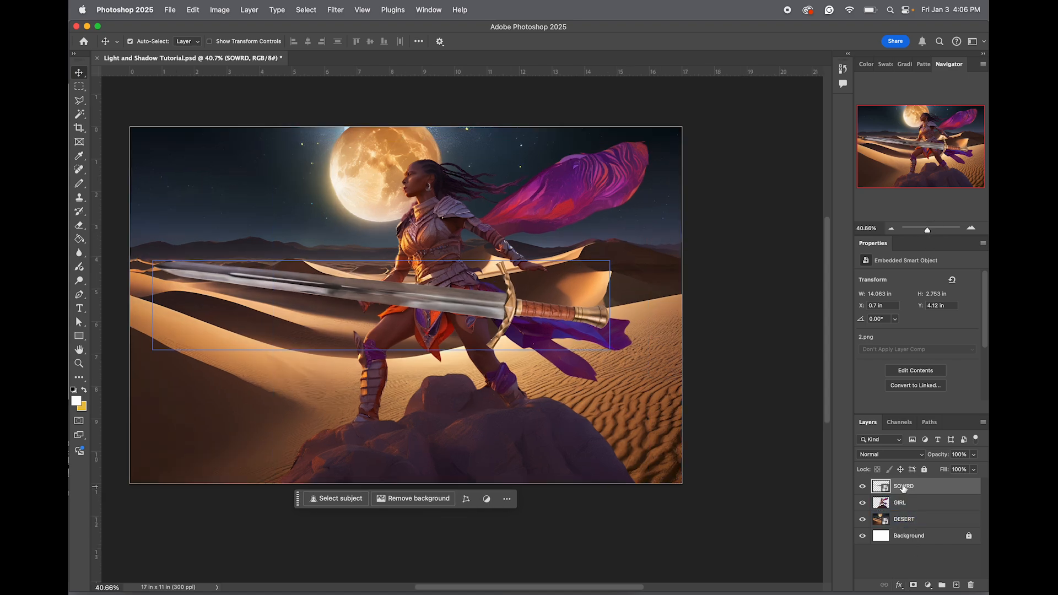
{"action": "key", "text": "super+t"}
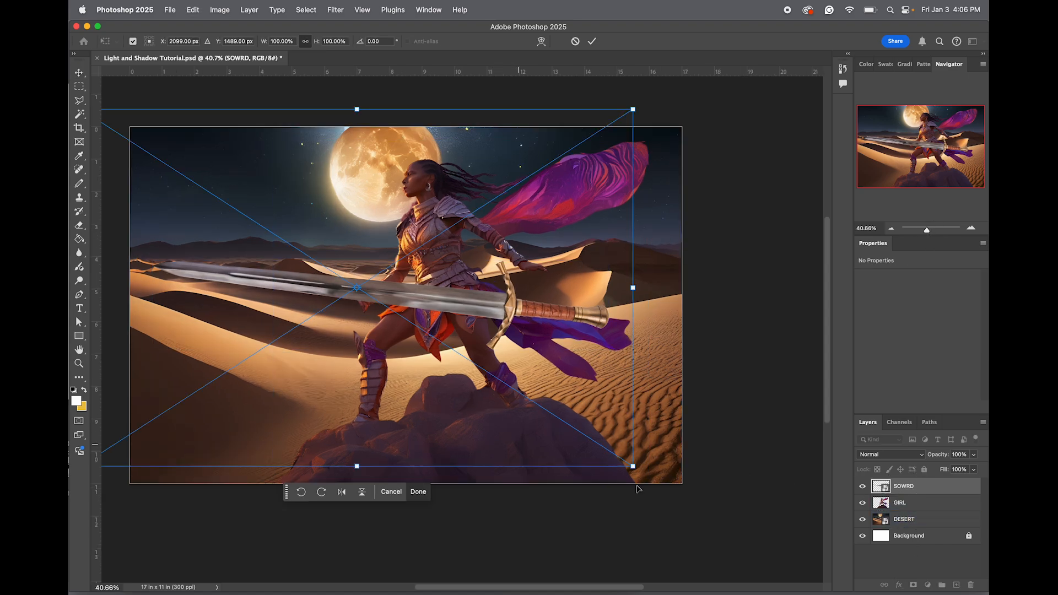
{"action": "left_click_drag", "start_coordinate": [634, 468], "coordinate": [262, 295]}
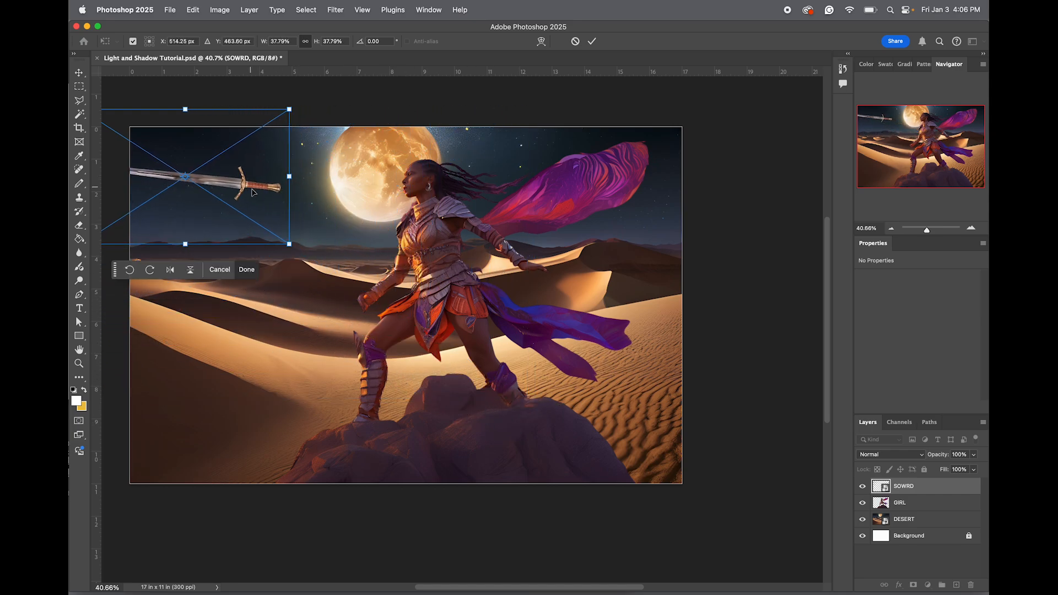
{"action": "left_click_drag", "start_coordinate": [254, 192], "coordinate": [374, 320]}
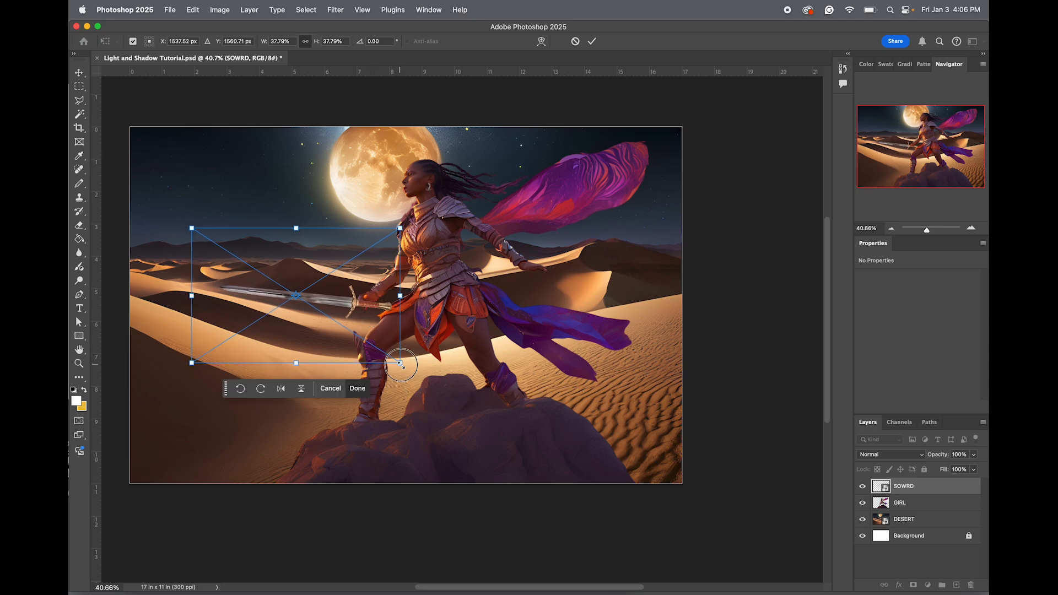
{"action": "left_click_drag", "start_coordinate": [400, 363], "coordinate": [429, 381]}
{"action": "left_click_drag", "start_coordinate": [393, 322], "coordinate": [369, 308]}
{"action": "left_click_drag", "start_coordinate": [168, 218], "coordinate": [185, 229]}
{"action": "left_click_drag", "start_coordinate": [373, 310], "coordinate": [369, 305]}
{"action": "key", "text": "Return"}
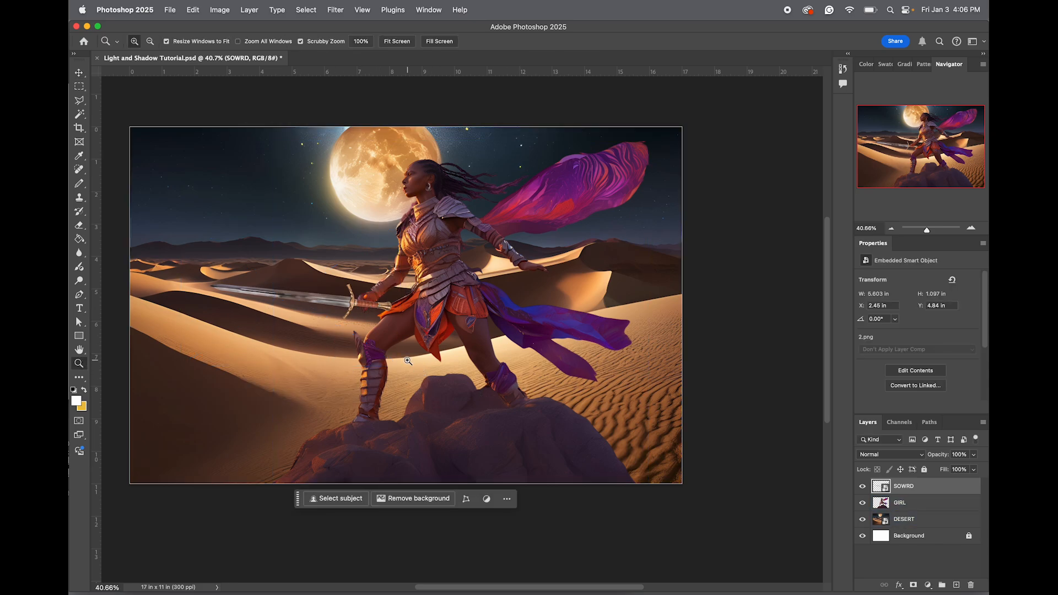
Hide the SOWRD layer to expose the warrior's front hand at 200% magnification
{"action": "left_click", "coordinate": [79, 364]}
{"action": "key", "text": "super"}
{"action": "left_click_drag", "start_coordinate": [355, 301], "coordinate": [369, 316]}
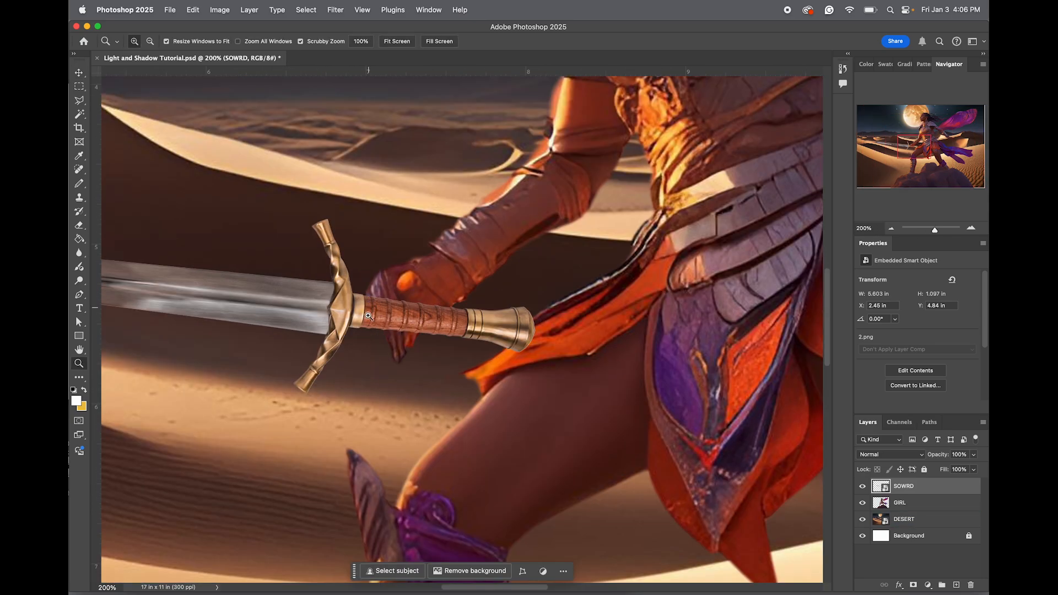
{"action": "key", "text": "v"}
{"action": "left_click", "coordinate": [863, 486]}
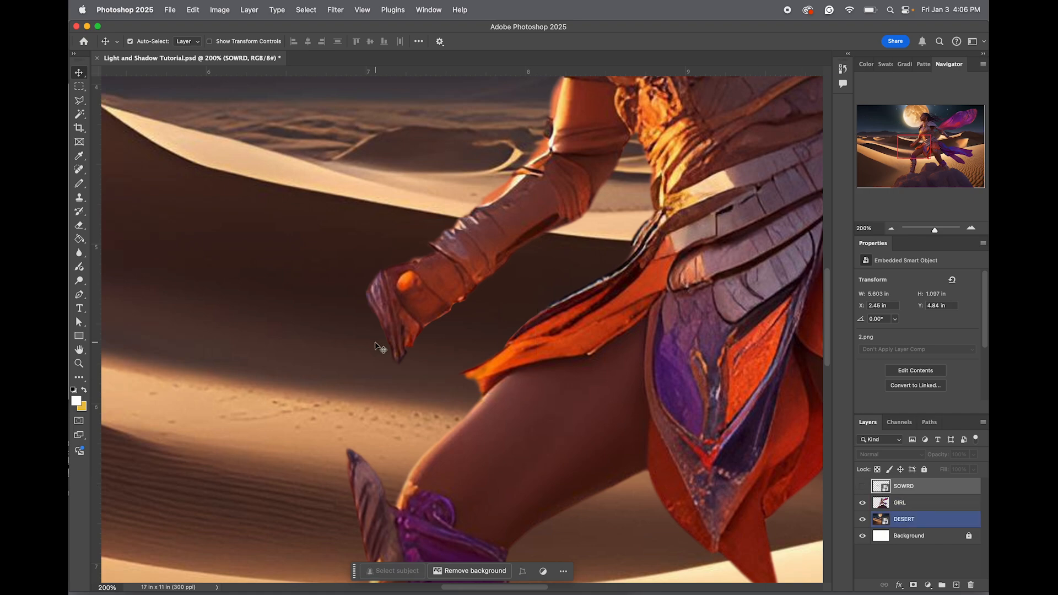
{"action": "left_click", "coordinate": [361, 275]}
Outline the fingers of the warrior's front hand with the Polygonal Lasso and show the SOWRD layer again
{"action": "key", "text": "l"}
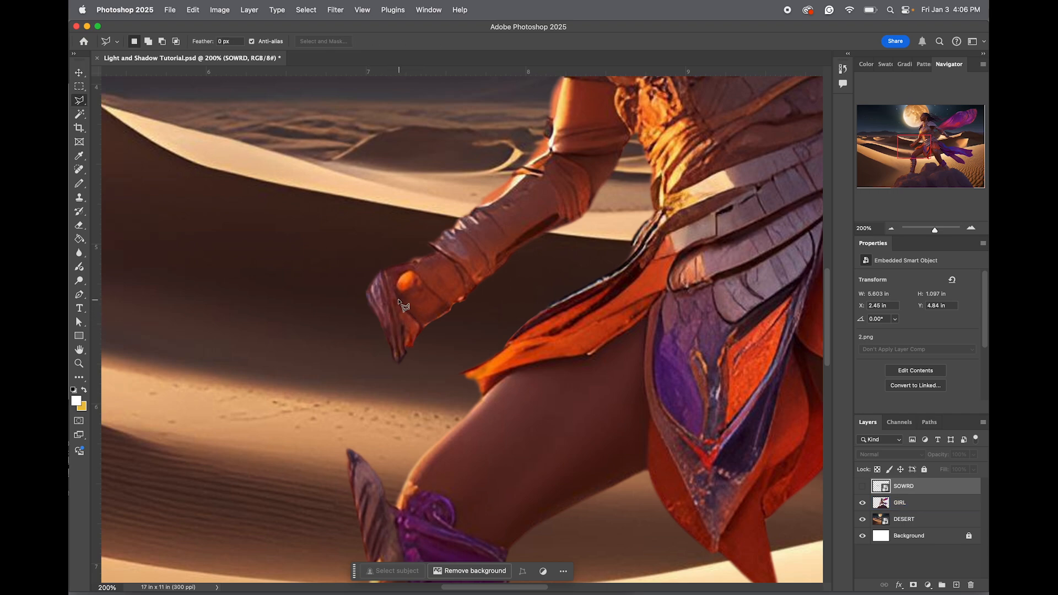
{"action": "left_click", "coordinate": [395, 293]}
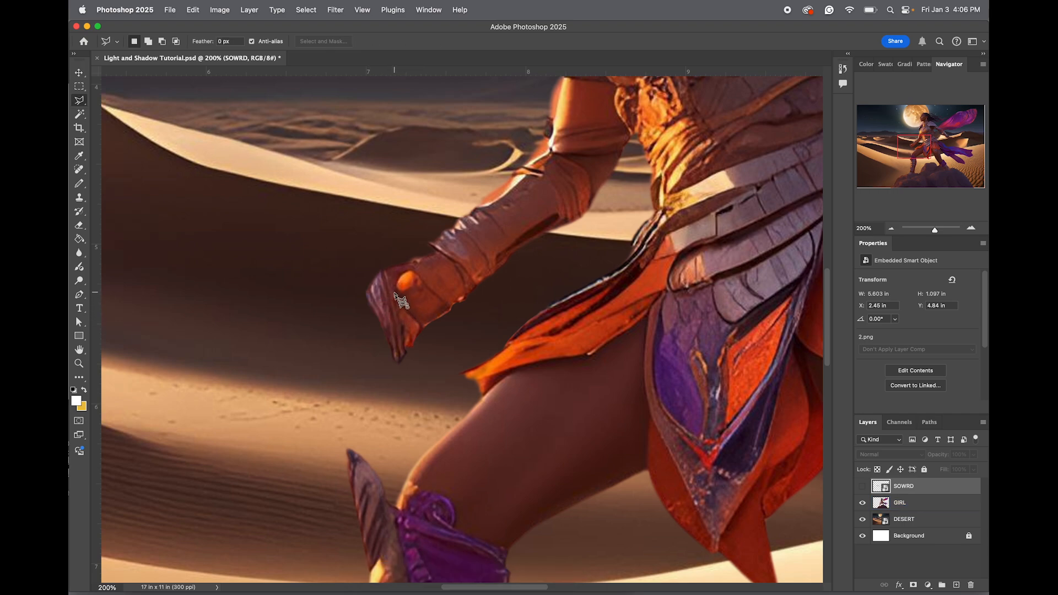
{"action": "left_click", "coordinate": [404, 334]}
{"action": "left_click", "coordinate": [407, 361]}
{"action": "left_click", "coordinate": [392, 363]}
{"action": "left_click", "coordinate": [385, 333]}
{"action": "left_click", "coordinate": [375, 315]}
{"action": "left_click", "coordinate": [369, 304]}
{"action": "key", "text": "super+comma"}
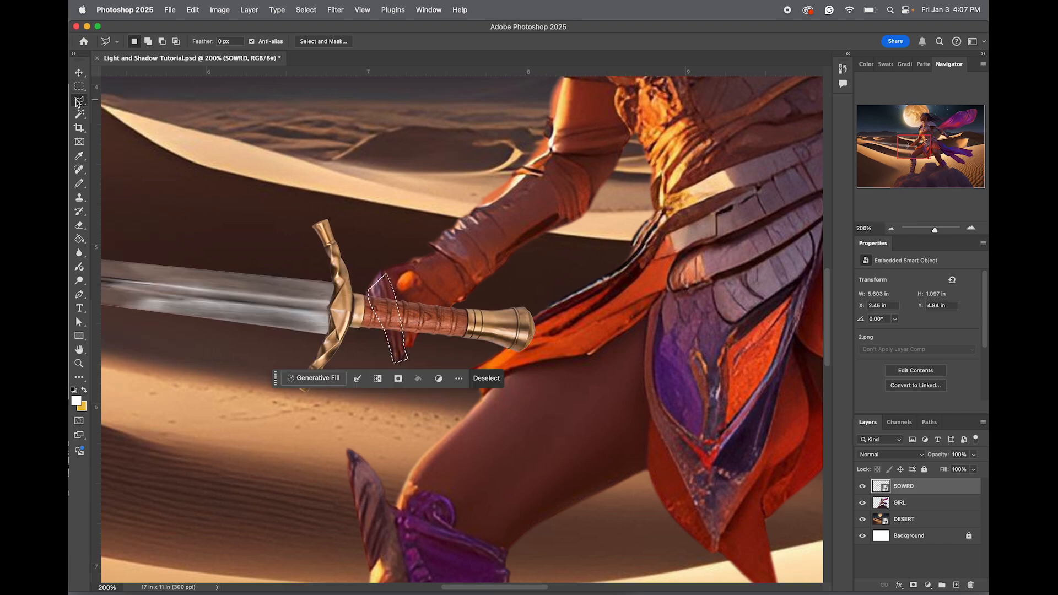
{"action": "left_click", "coordinate": [76, 104]}
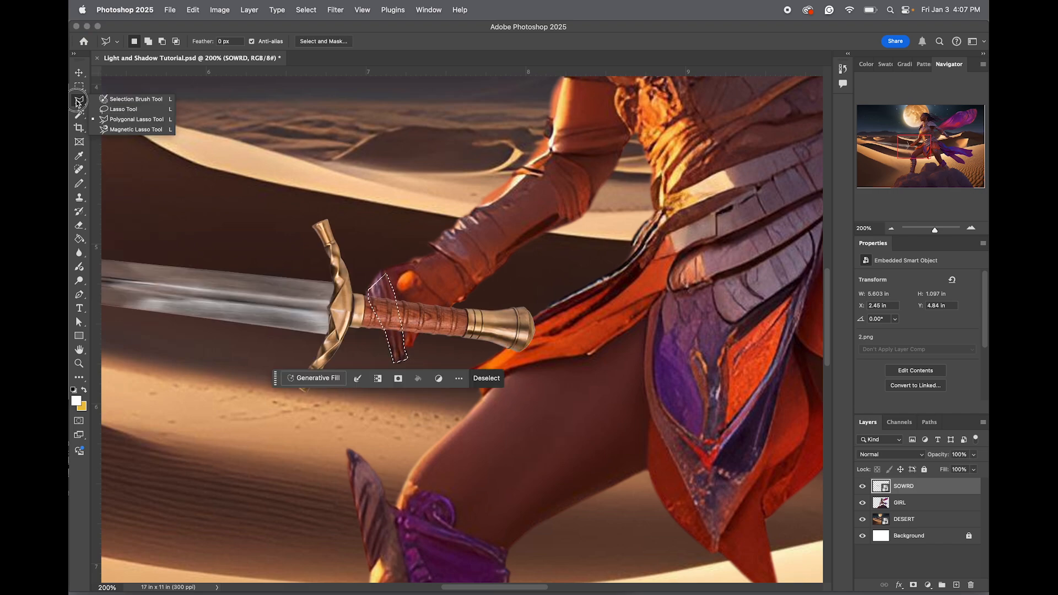
Add a layer mask to the SOWRD layer from the finger selection and invert it so the fingers wrap over the handle
{"action": "left_click", "coordinate": [122, 119]}
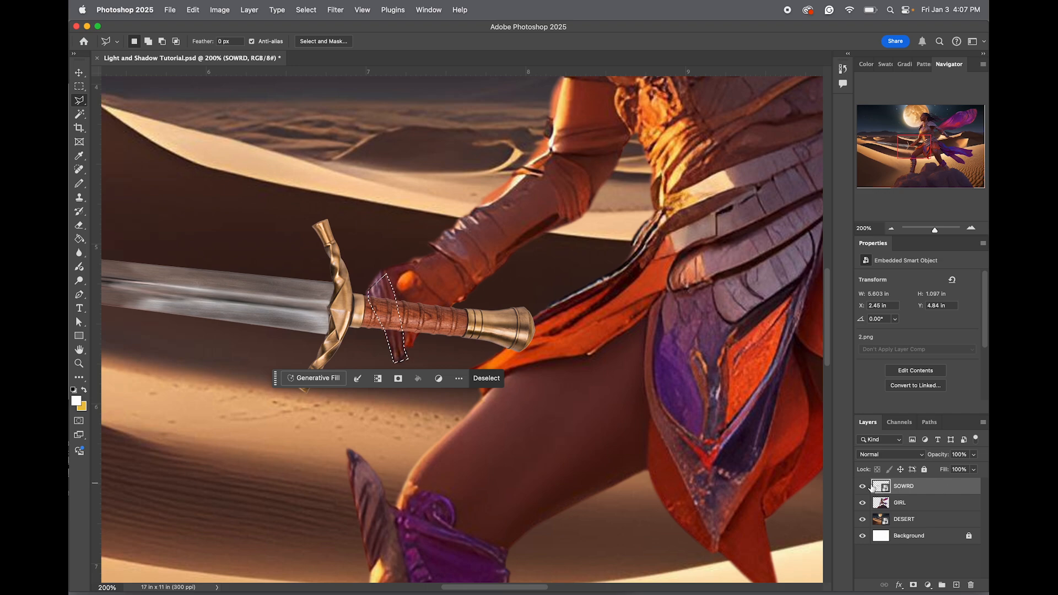
{"action": "left_click", "coordinate": [914, 585]}
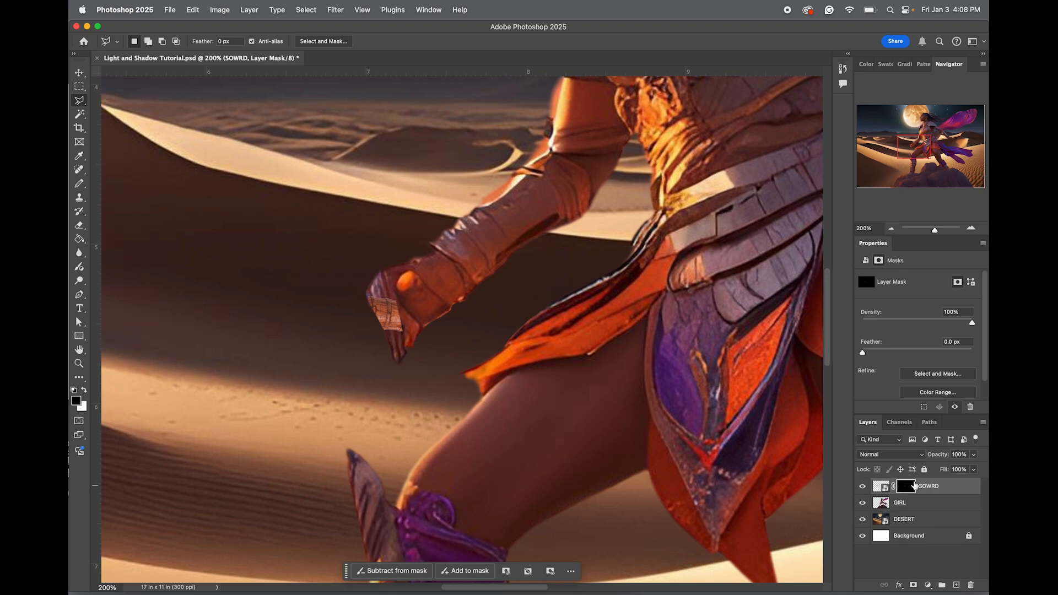
{"action": "key", "text": "super+i"}
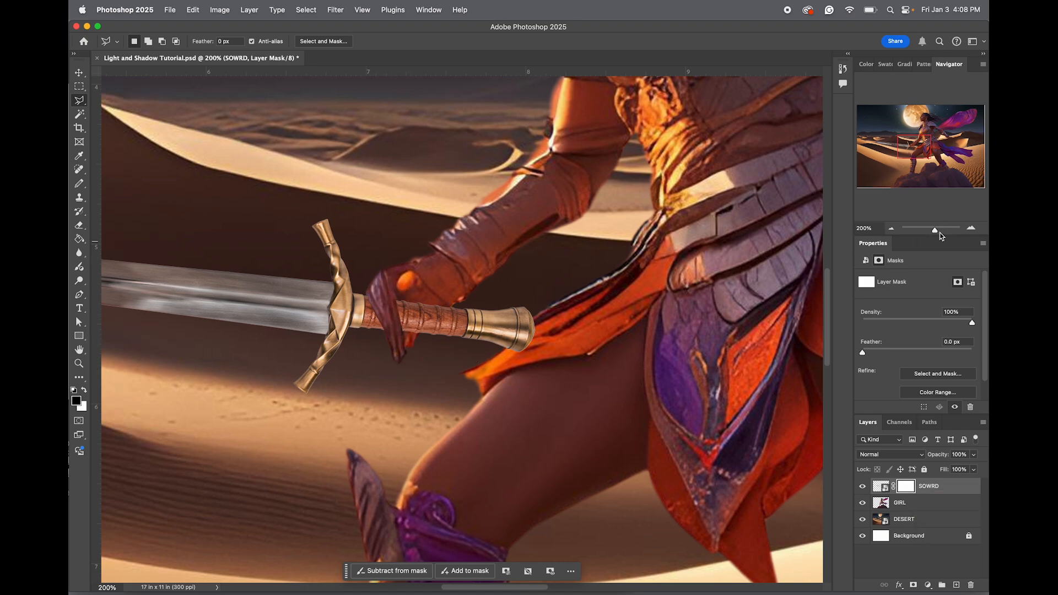
Outline the sword's blade on the SOWRD layer with the Polygonal Lasso and copy it onto its own layer
{"action": "mouse_move", "coordinate": [935, 230]}
{"action": "left_mouse_down"}
{"action": "mouse_move", "coordinate": [920, 228]}
{"action": "mouse_move", "coordinate": [930, 227]}
{"action": "left_mouse_up"}
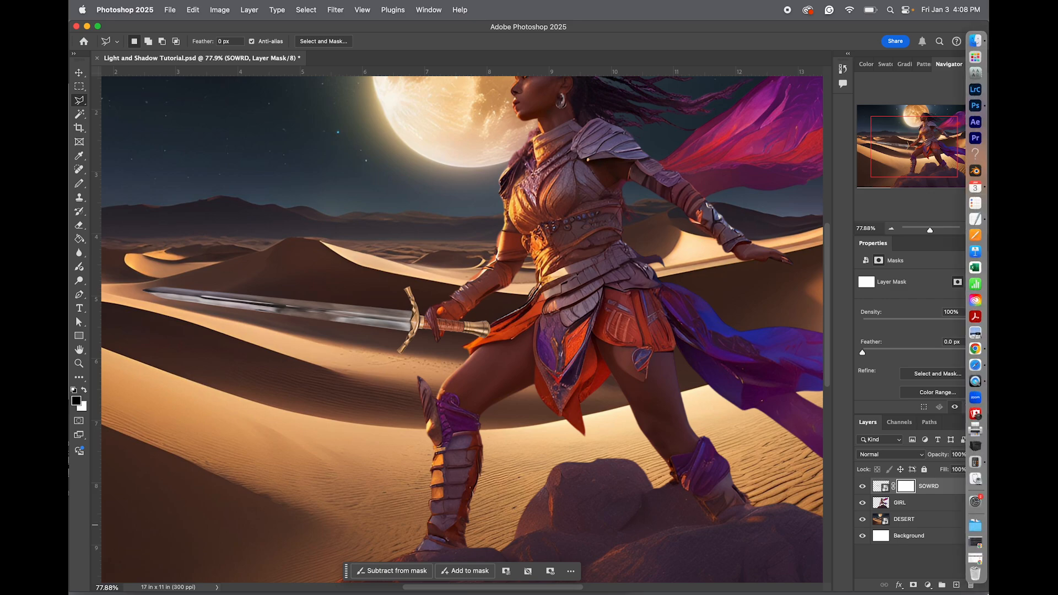
{"action": "left_click", "coordinate": [879, 486]}
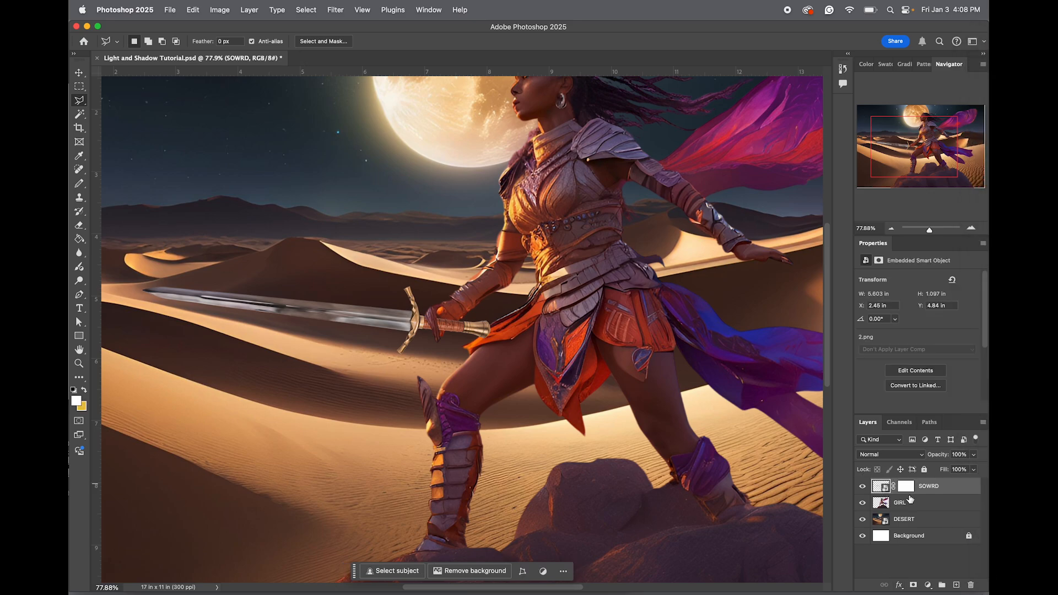
{"action": "left_click", "coordinate": [112, 258]}
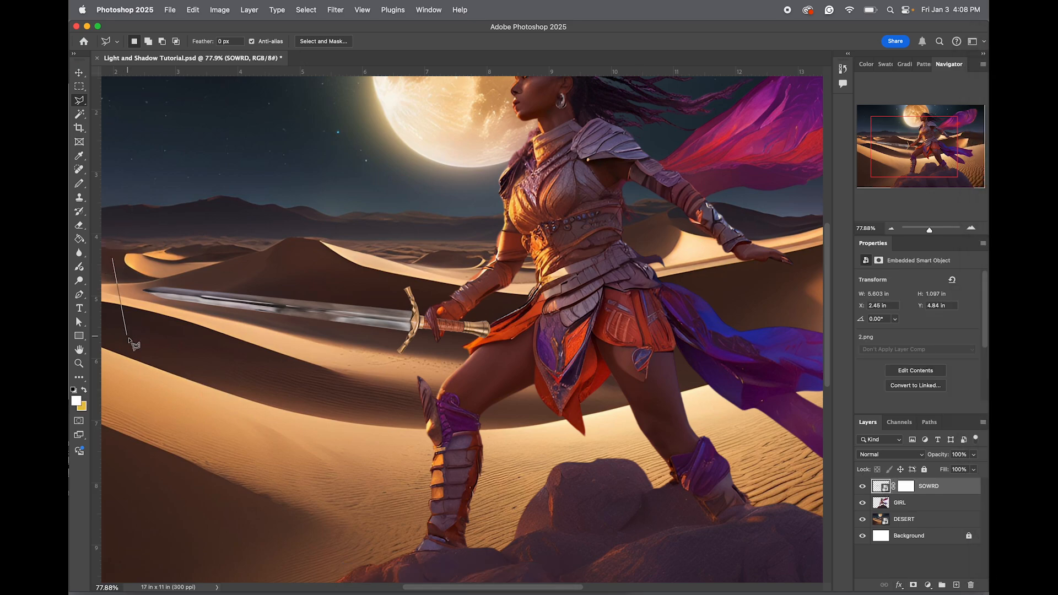
{"action": "left_click", "coordinate": [138, 344]}
{"action": "left_click", "coordinate": [240, 333]}
{"action": "left_click", "coordinate": [380, 334]}
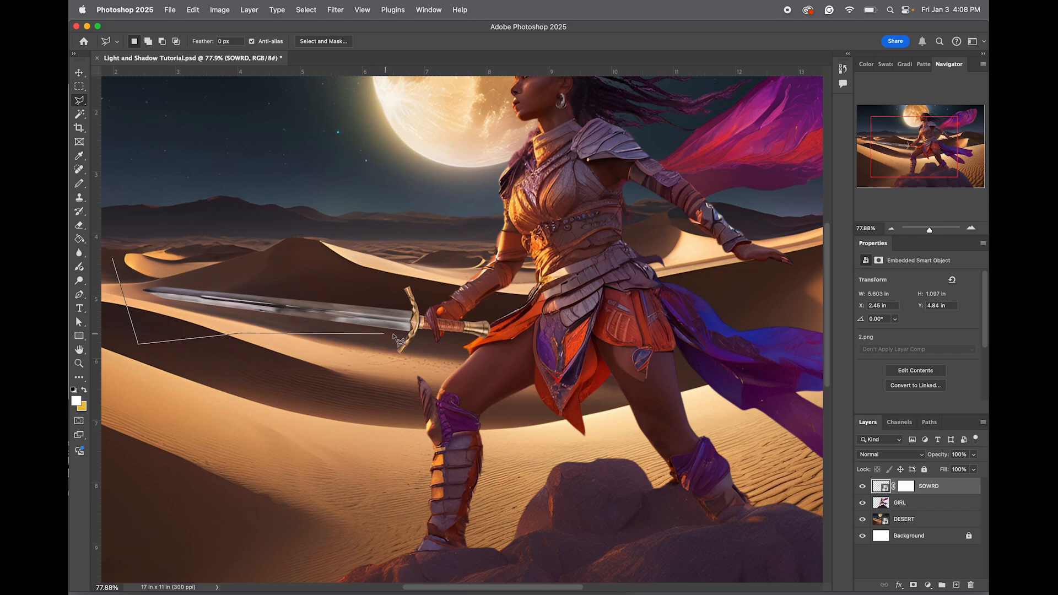
{"action": "left_click", "coordinate": [407, 334]}
{"action": "left_click", "coordinate": [412, 305]}
{"action": "double_click", "coordinate": [321, 262]}
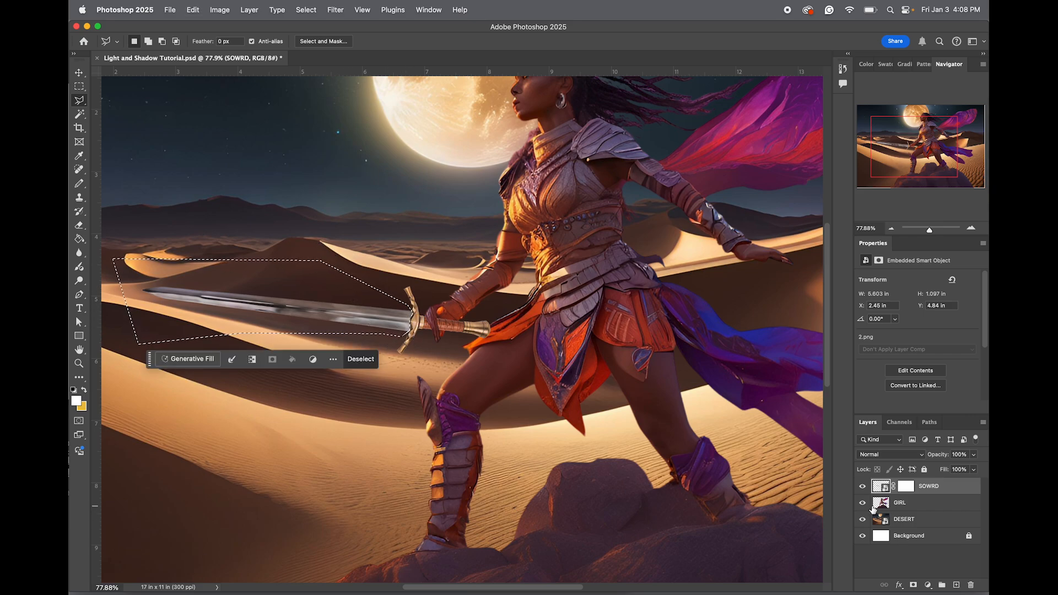
{"action": "key", "text": "super+j"}
{"action": "key", "text": "v"}
{"action": "mouse_move", "coordinate": [294, 313]}
{"action": "left_mouse_down"}
{"action": "mouse_move", "coordinate": [280, 306]}
{"action": "mouse_move", "coordinate": [301, 313]}
{"action": "left_mouse_up"}
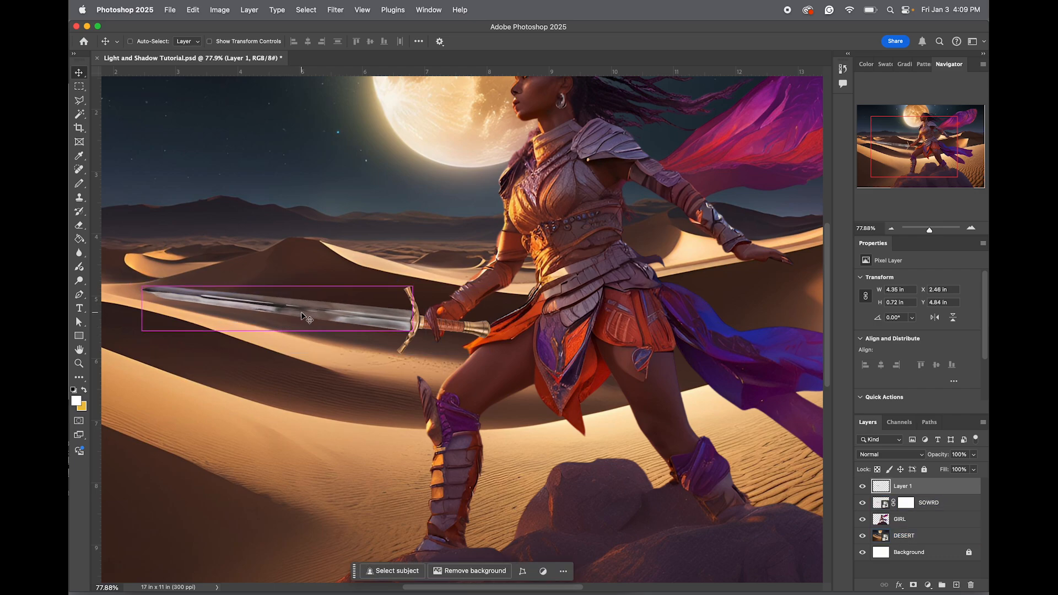
Tint the copied blade with Color Balance midtones at -100, 0, +46 and rename its layer BLUE SOWRD
{"action": "key", "text": "super+b"}
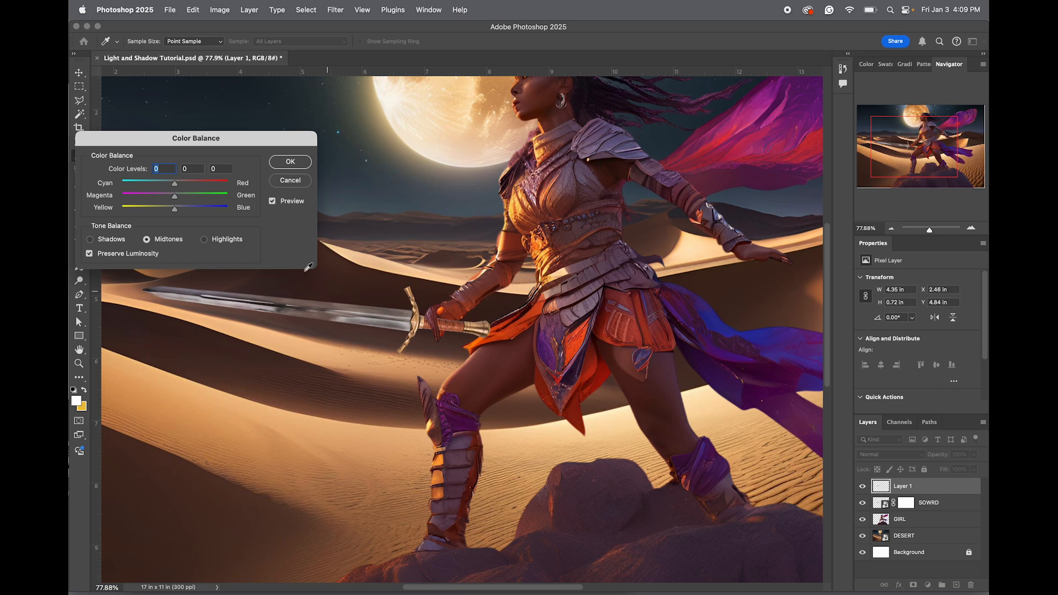
{"action": "left_click_drag", "start_coordinate": [174, 184], "coordinate": [77, 183]}
{"action": "mouse_move", "coordinate": [179, 209]}
{"action": "left_mouse_down"}
{"action": "mouse_move", "coordinate": [213, 207]}
{"action": "mouse_move", "coordinate": [199, 210]}
{"action": "left_mouse_up"}
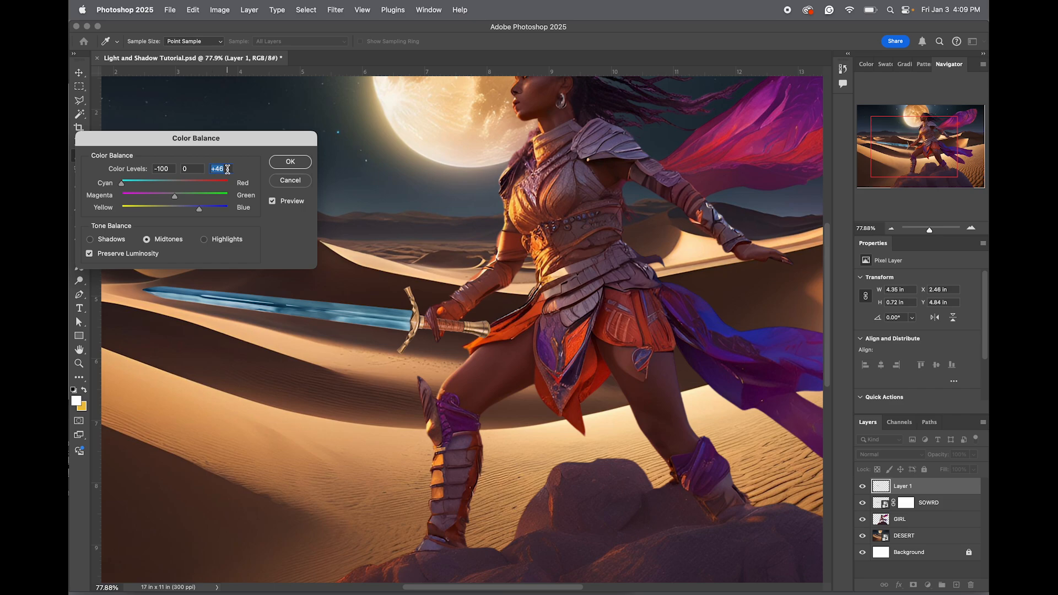
{"action": "left_click", "coordinate": [291, 162]}
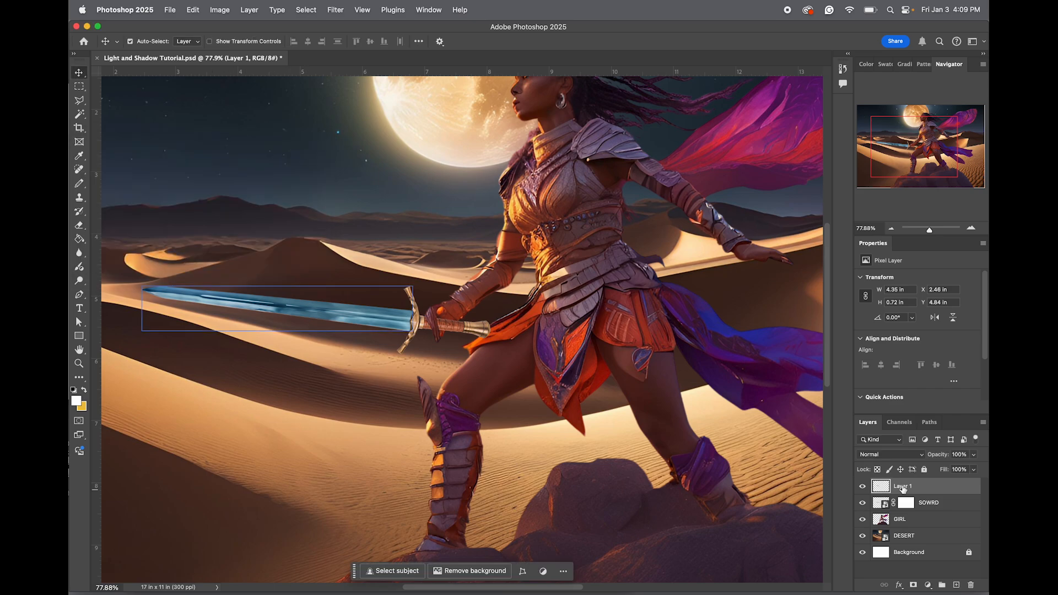
{"action": "type", "text": "BLUE SOWRD"}
{"action": "key", "text": "Return"}
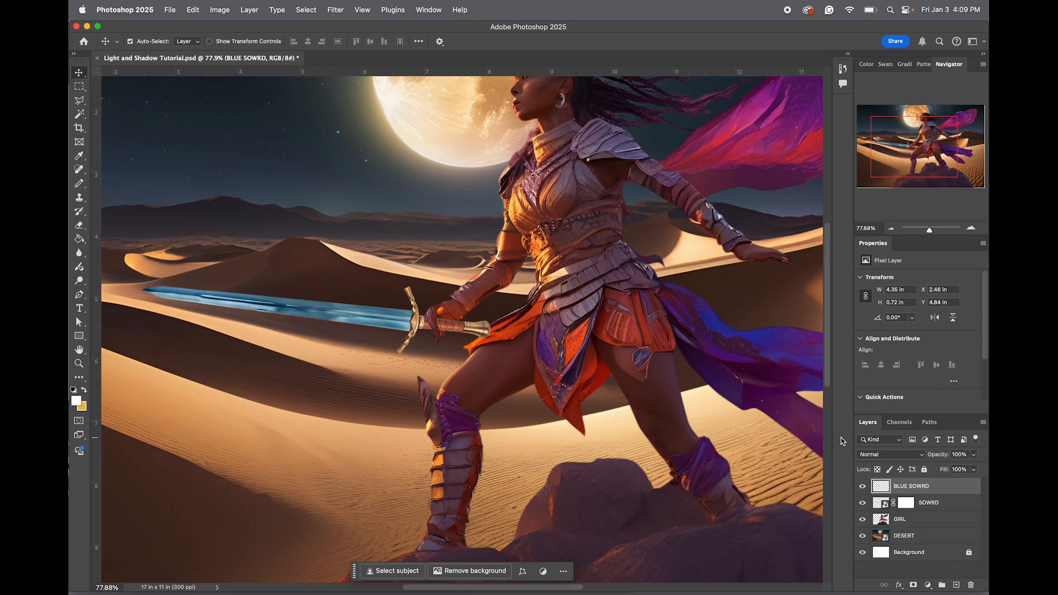
Create a new layer directly above the SOWRD layer and name it BLUE GLOW
{"action": "left_click", "coordinate": [933, 505]}
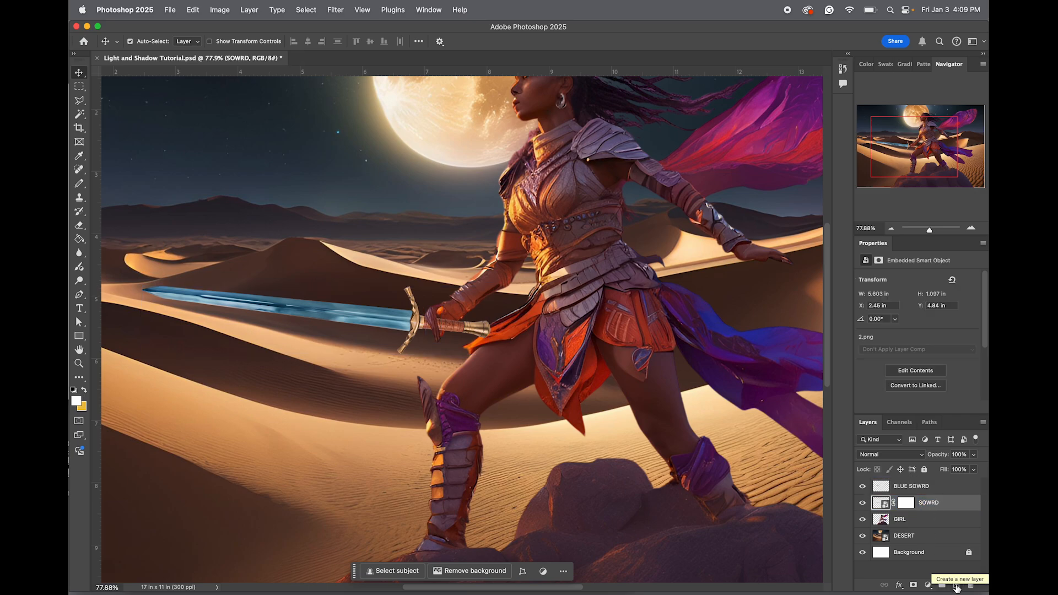
{"action": "left_click", "coordinate": [957, 587]}
{"action": "left_click", "coordinate": [907, 505]}
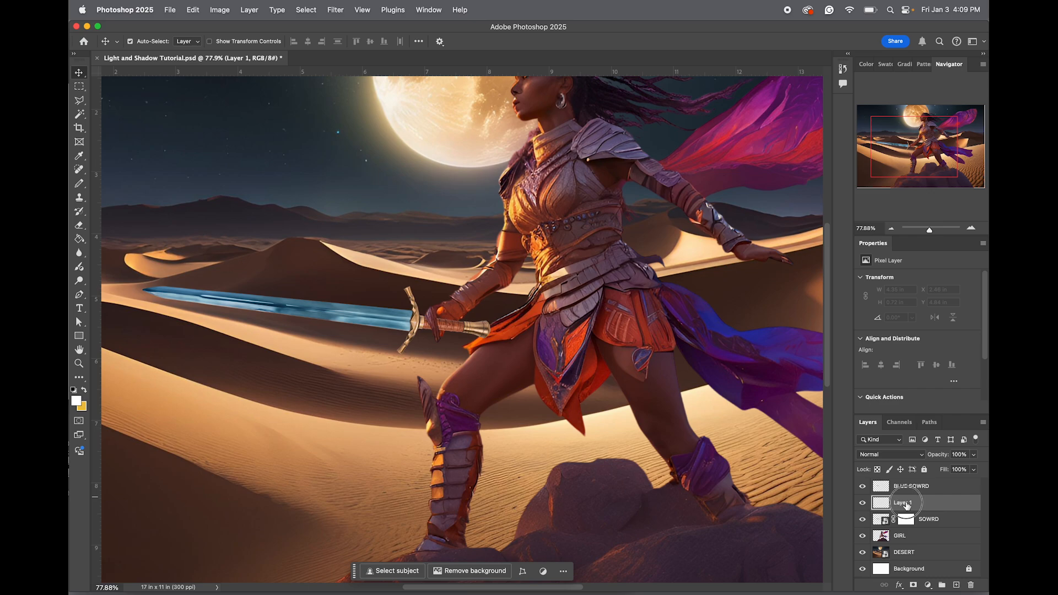
{"action": "double_click", "coordinate": [907, 504]}
{"action": "type", "text": "BLUE GLOW"}
{"action": "key", "text": "Return"}
{"action": "double_click", "coordinate": [914, 502]}
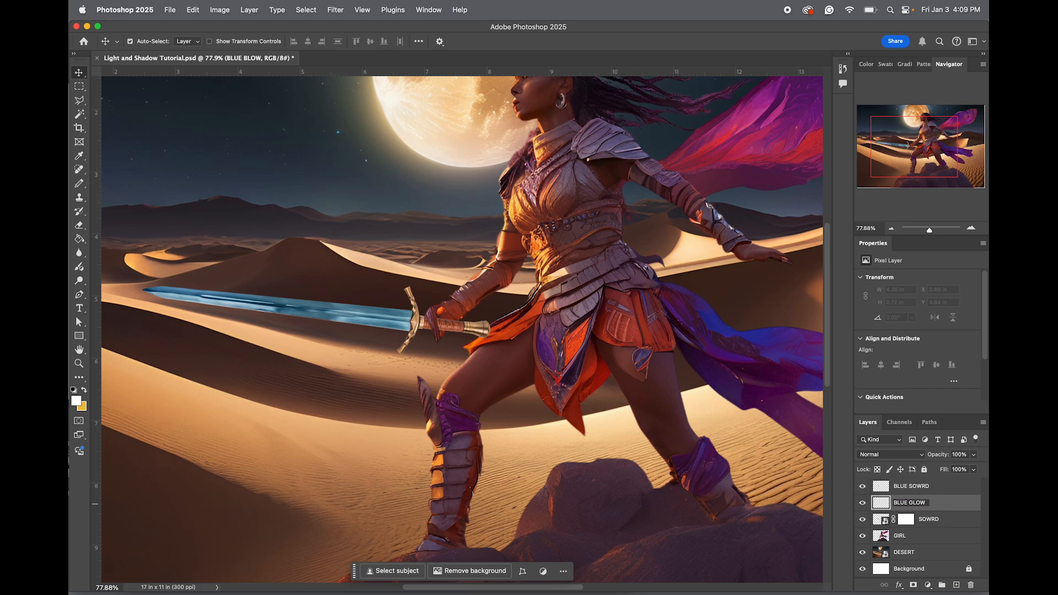
{"action": "type", "text": "BLUE GLOW"}
{"action": "key", "text": "Return"}
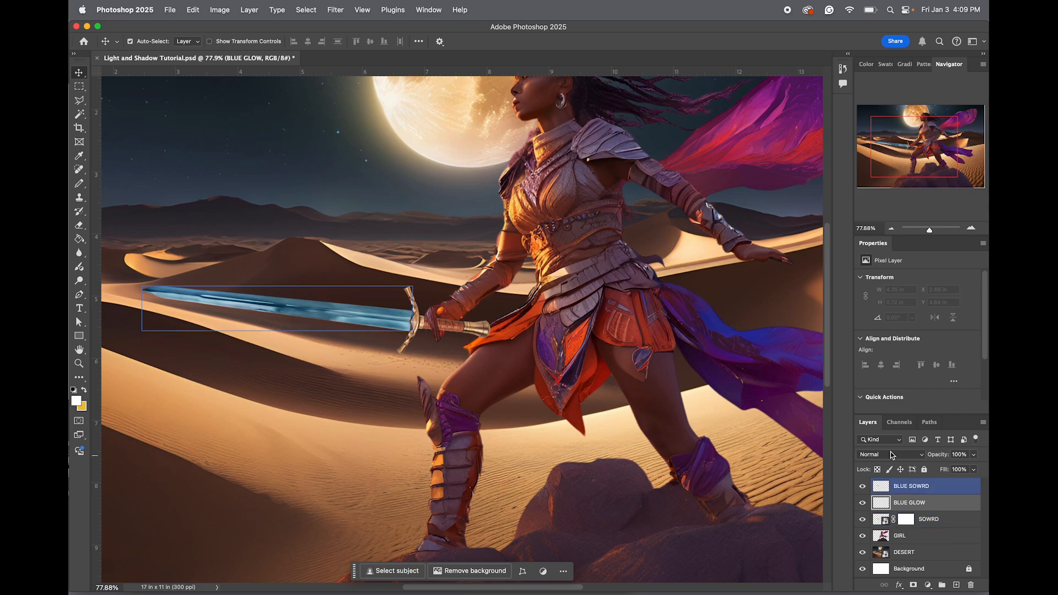
Set the foreground color to bright blue 17b5ff
{"action": "left_click", "coordinate": [81, 402]}
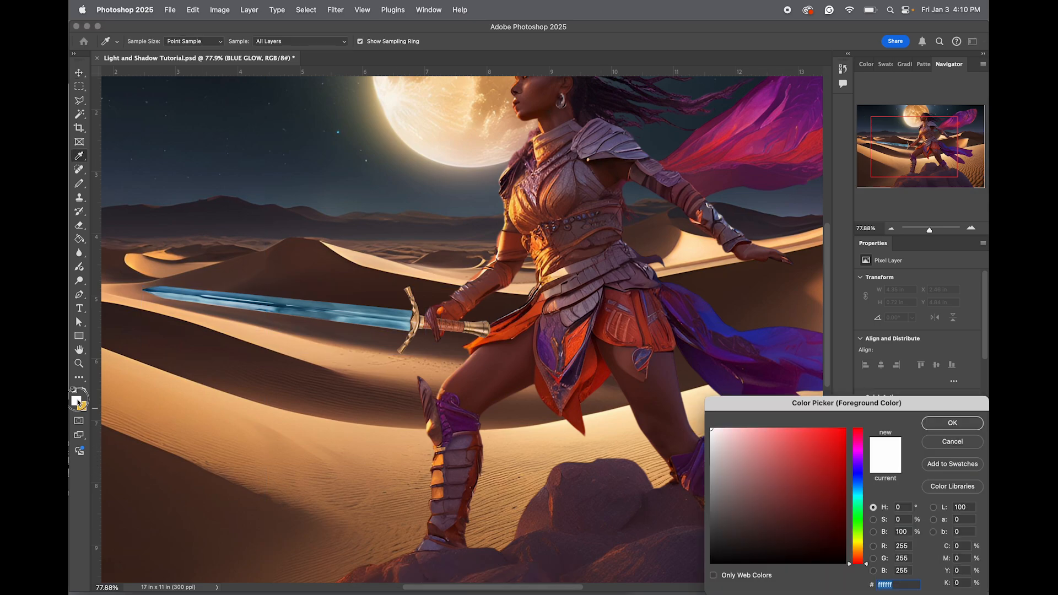
{"action": "left_click", "coordinate": [862, 490]}
{"action": "left_click_drag", "start_coordinate": [844, 484], "coordinate": [834, 410]}
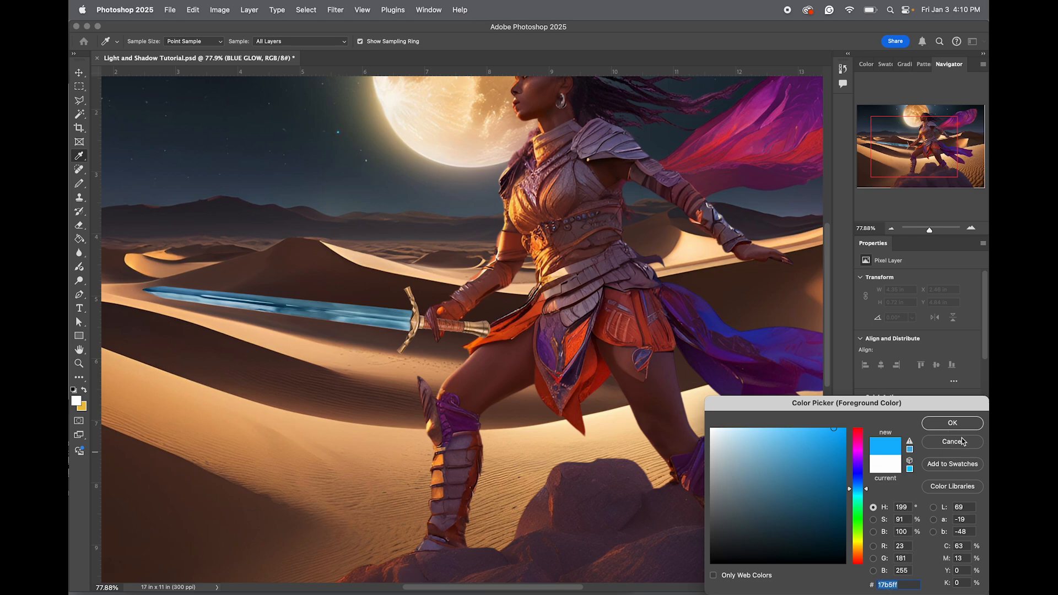
{"action": "left_click", "coordinate": [950, 424]}
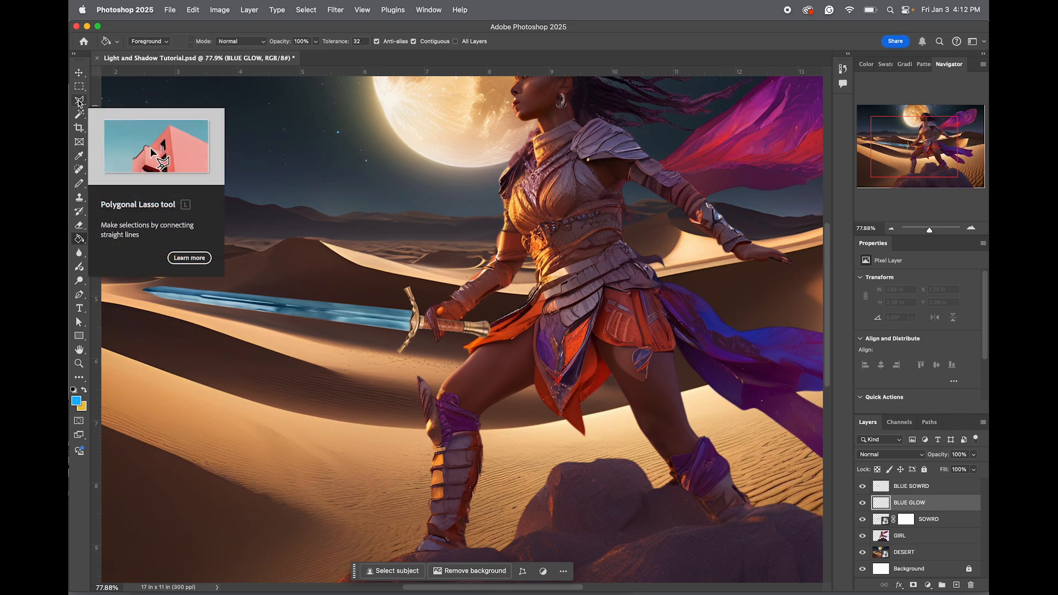
Draw a loose Polygonal Lasso selection with a 60 px feather around the sword's blade and guard
{"action": "left_click", "coordinate": [80, 101]}
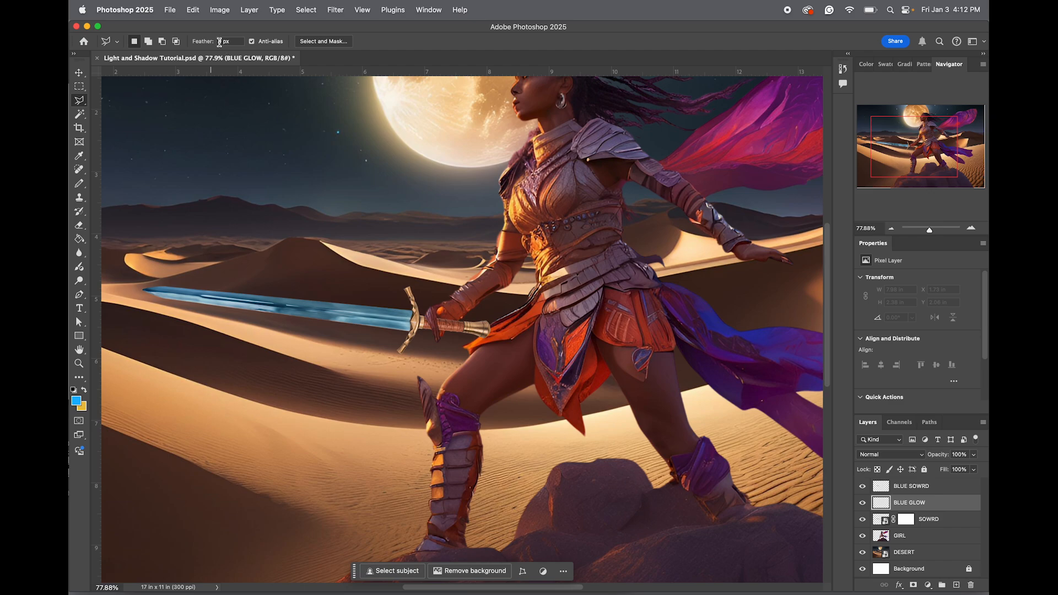
{"action": "double_click", "coordinate": [219, 41]}
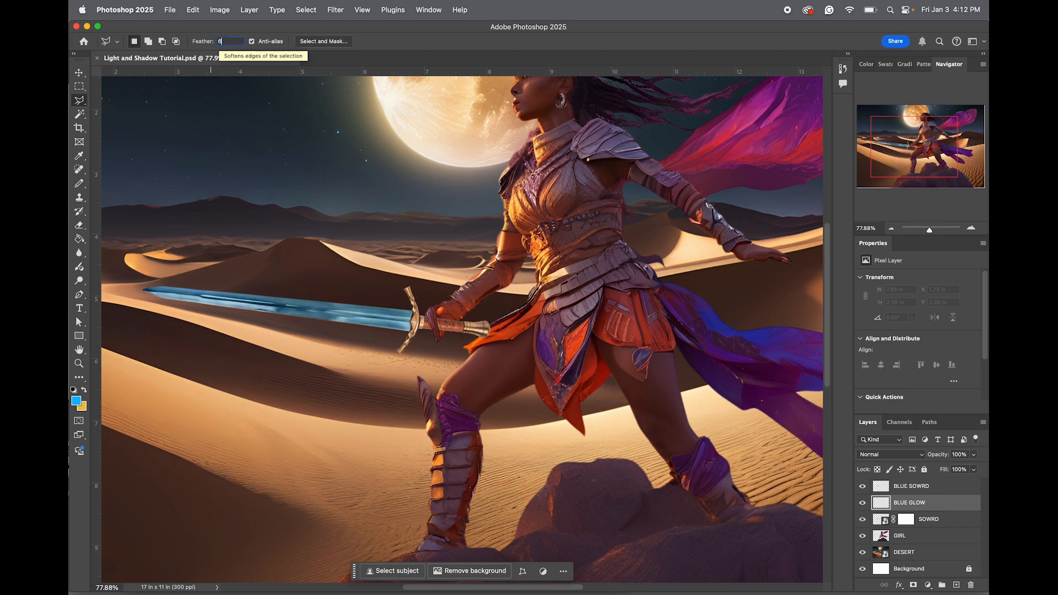
{"action": "type", "text": "60"}
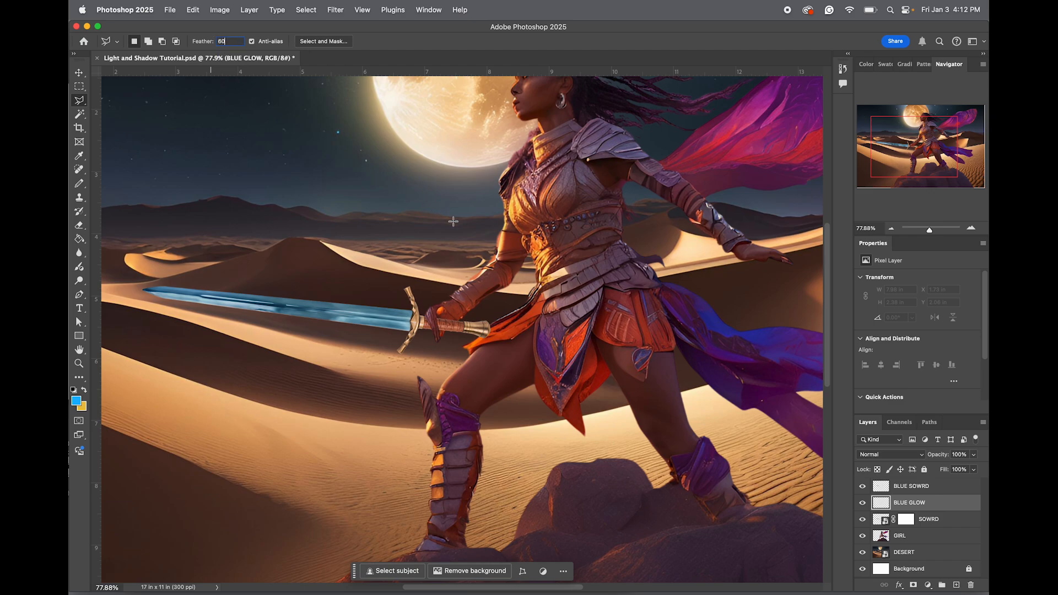
{"action": "left_click", "coordinate": [435, 295]}
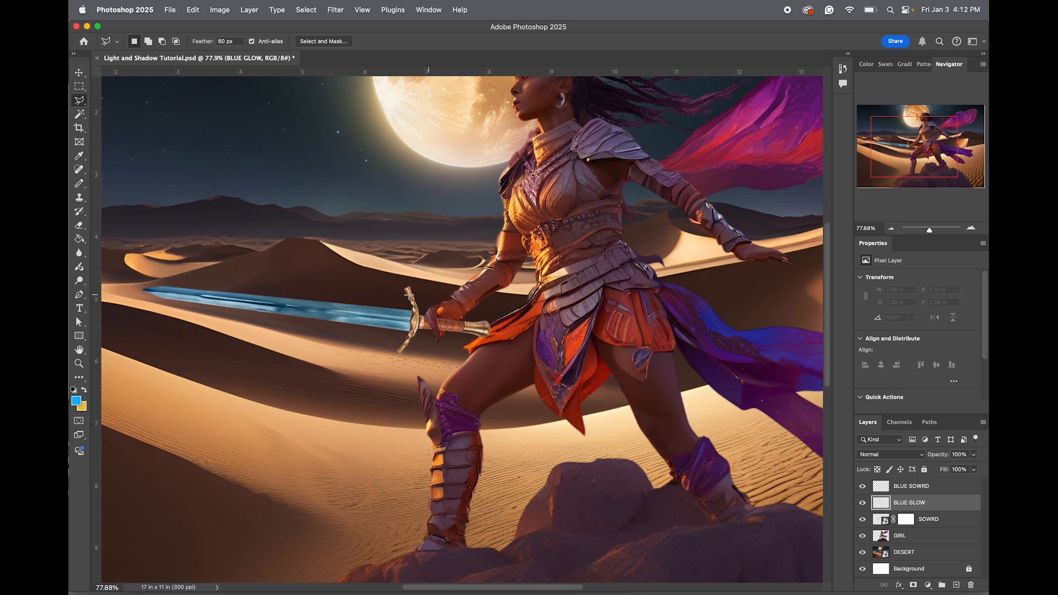
{"action": "left_click", "coordinate": [160, 266]}
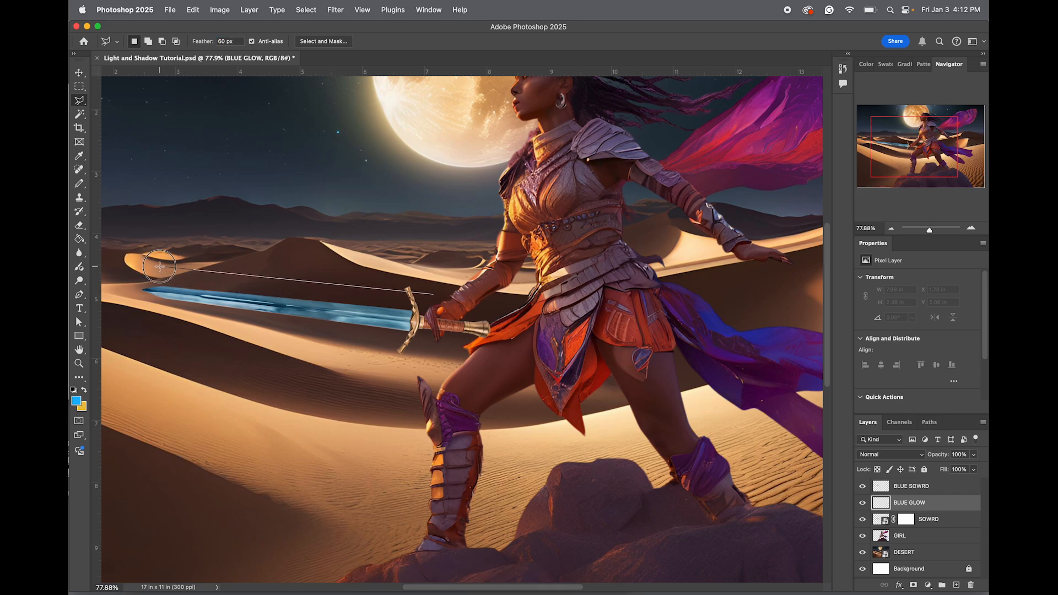
{"action": "left_click", "coordinate": [113, 286]}
{"action": "left_click", "coordinate": [134, 316]}
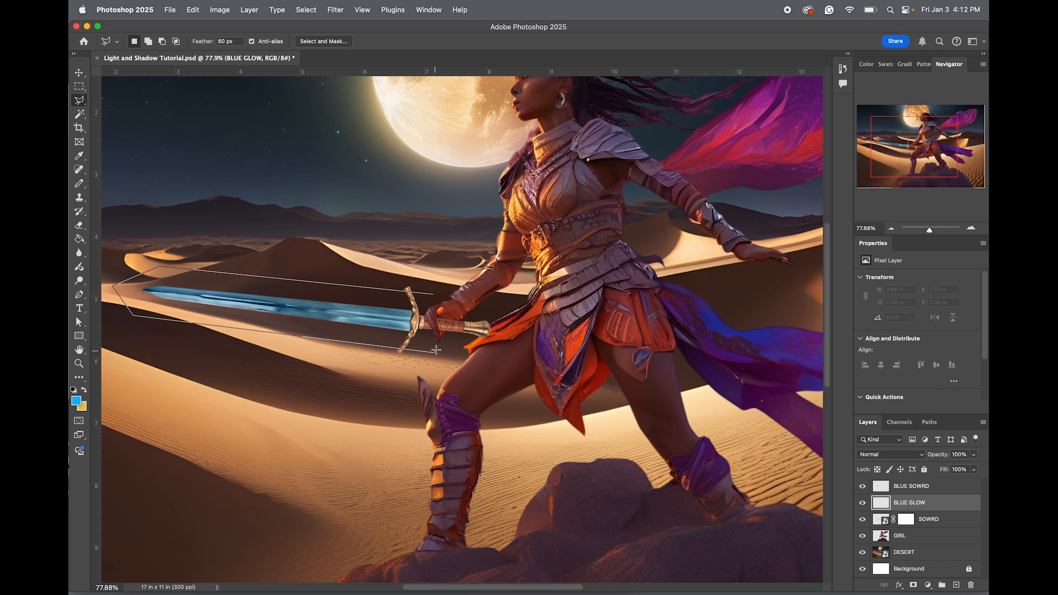
{"action": "left_click", "coordinate": [437, 351]}
{"action": "left_click", "coordinate": [454, 320]}
{"action": "left_click", "coordinate": [439, 299]}
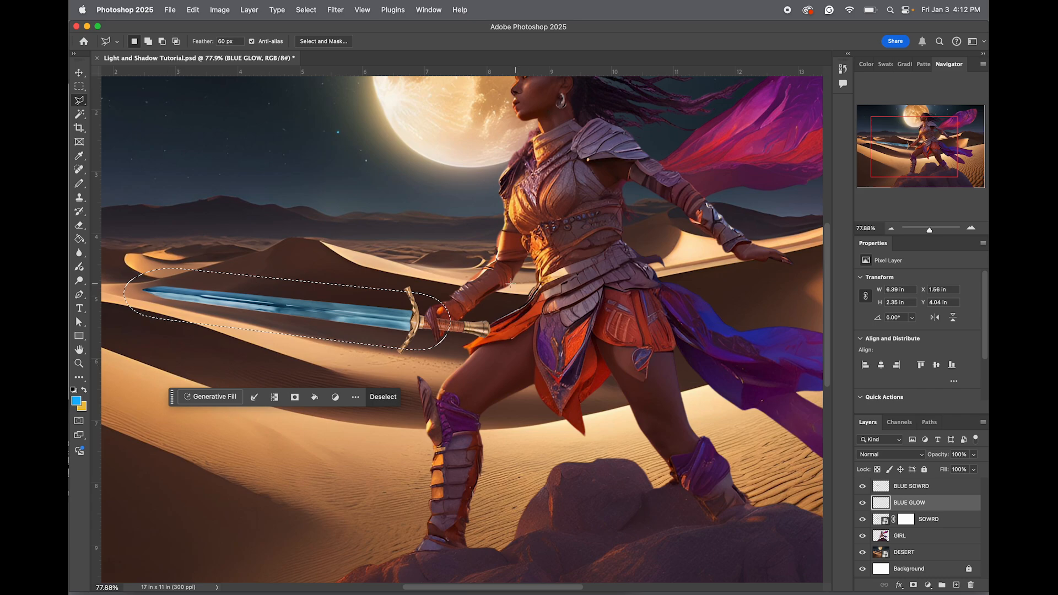
Fill the feathered selection with blue on the BLUE GLOW layer, deselect, and move that layer above BLUE SOWRD
{"action": "left_click", "coordinate": [79, 239]}
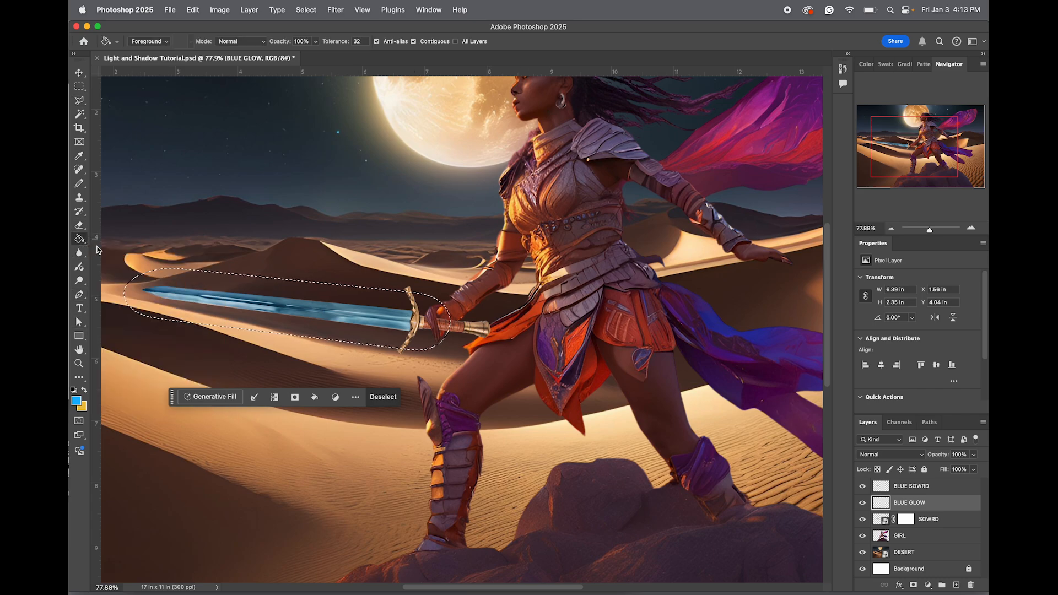
{"action": "left_click", "coordinate": [248, 299]}
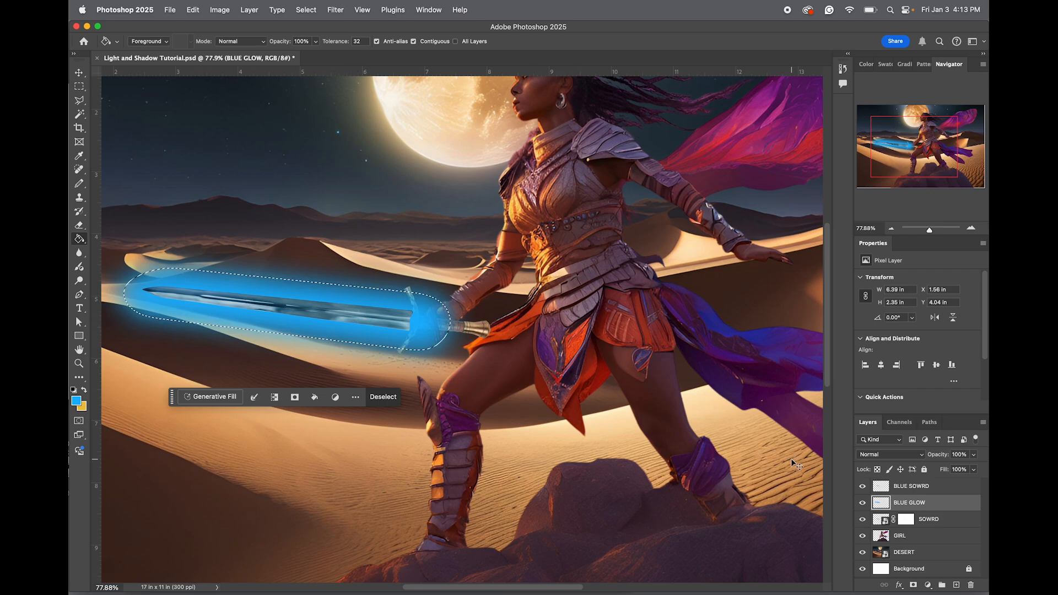
{"action": "key", "text": "super+d"}
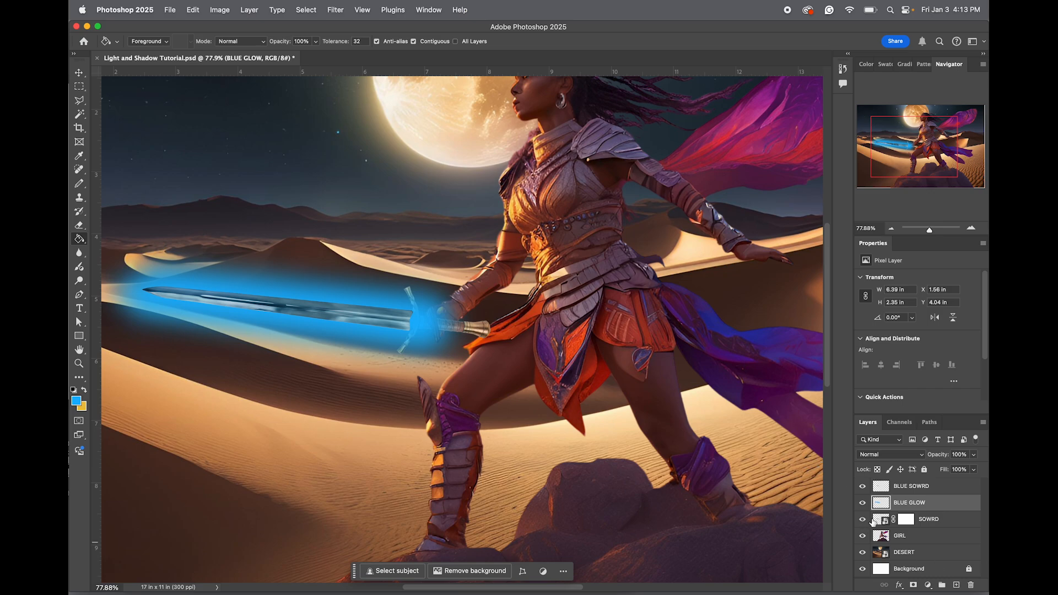
{"action": "left_click_drag", "start_coordinate": [933, 507], "coordinate": [935, 486]}
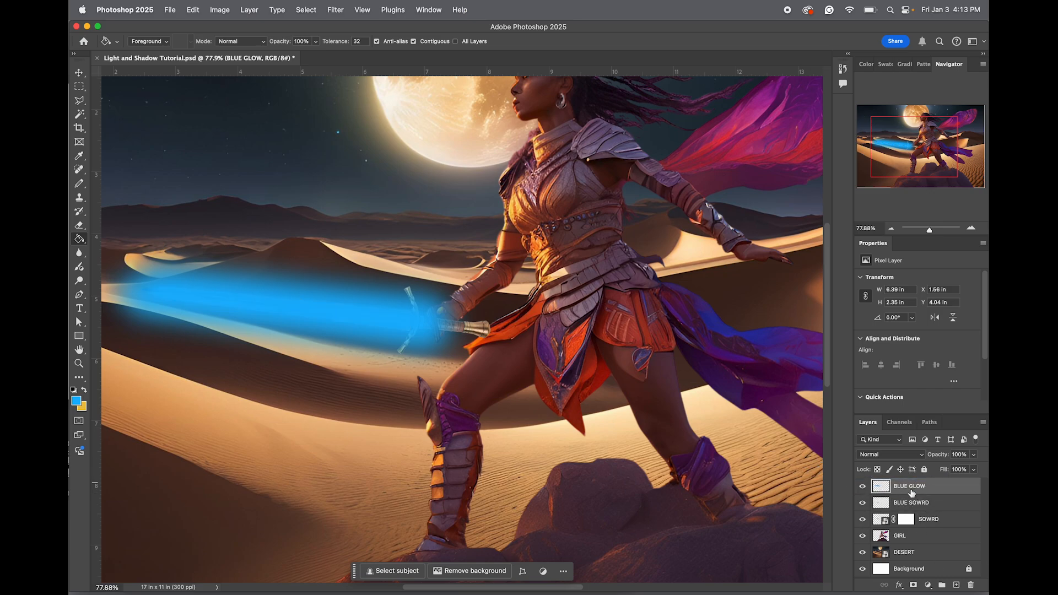
Set the BLUE GLOW layer's blend mode to Screen and its opacity to 88%
{"action": "left_click", "coordinate": [913, 454]}
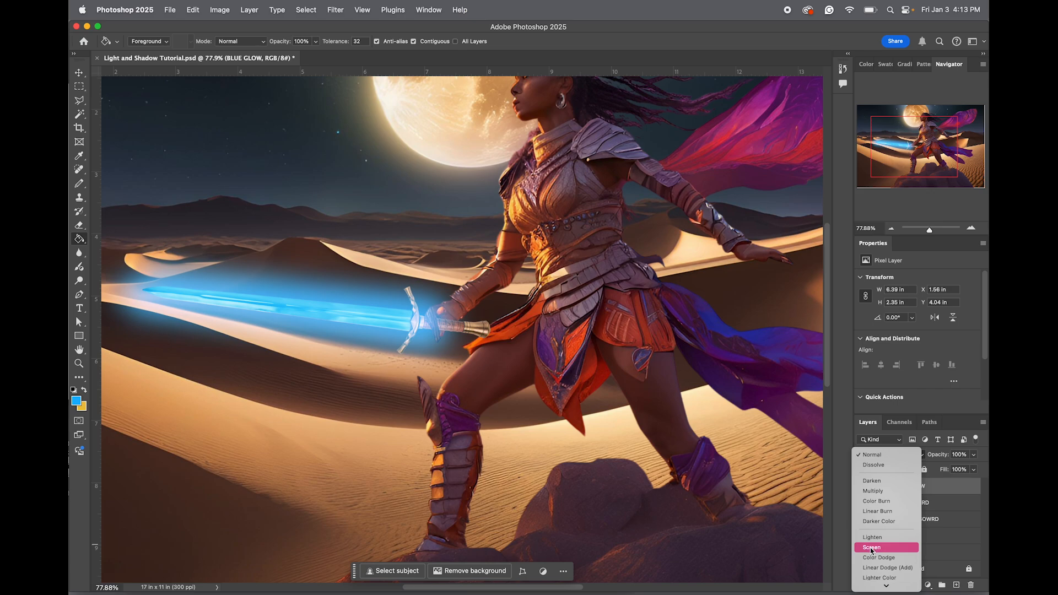
{"action": "left_click", "coordinate": [871, 549]}
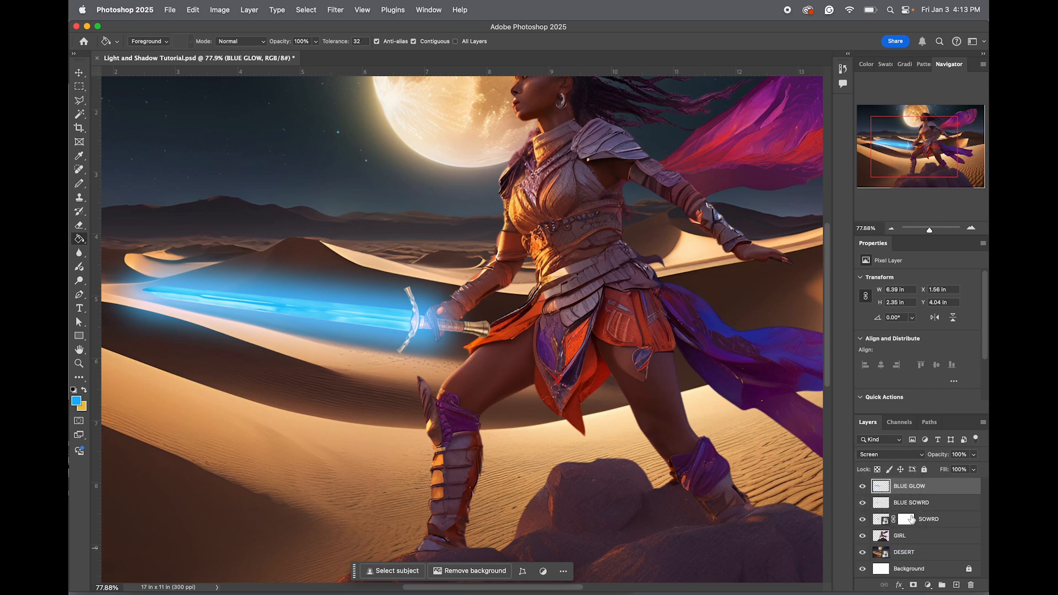
{"action": "left_click", "coordinate": [961, 455]}
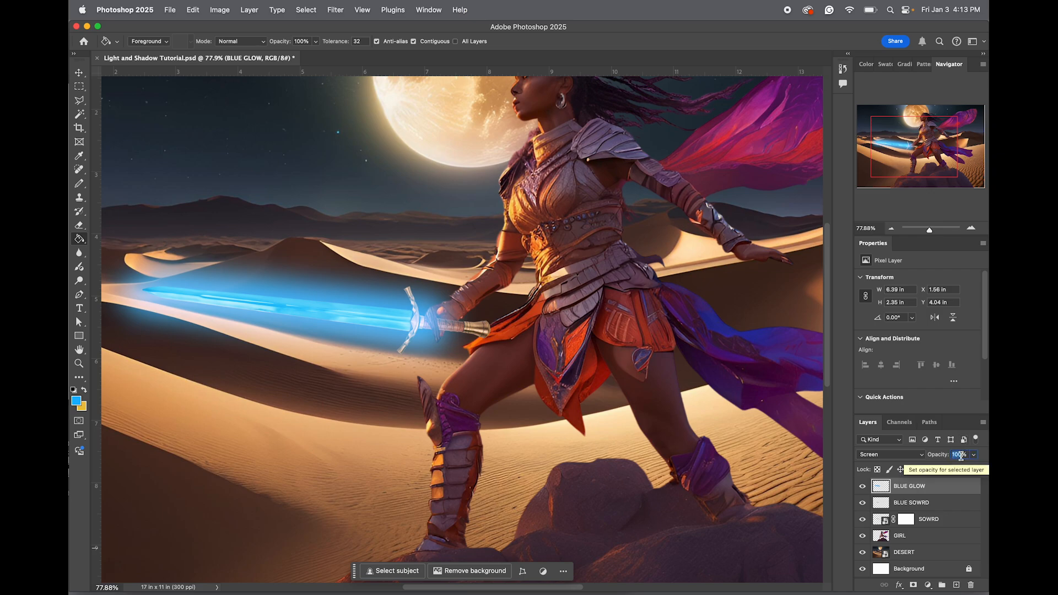
{"action": "type", "text": "88"}
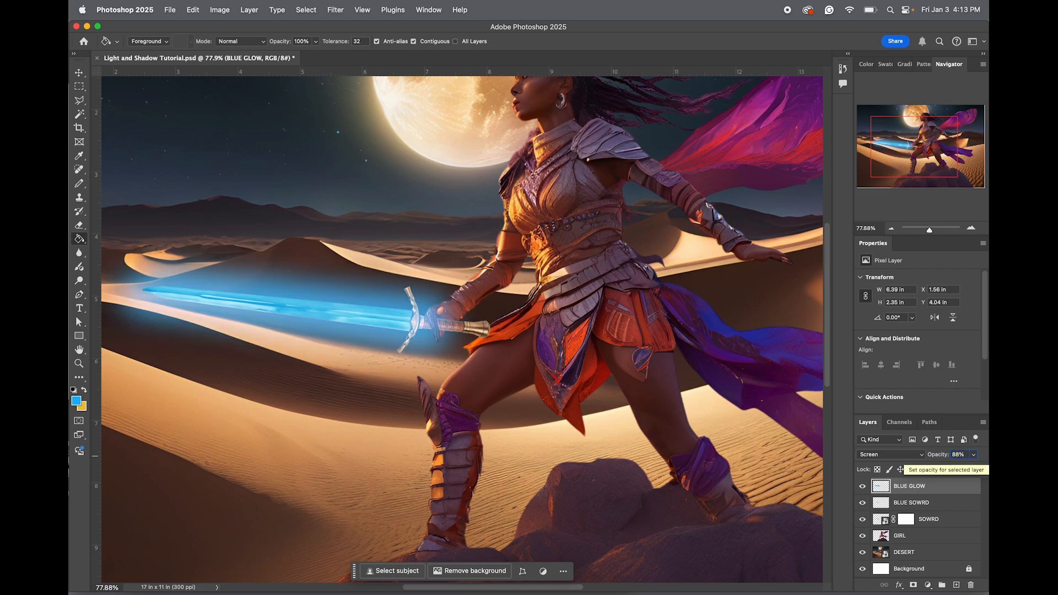
Add a layer mask to the BLUE GLOW layer and set the Pencil's opacity to 44%
{"action": "left_click", "coordinate": [914, 586]}
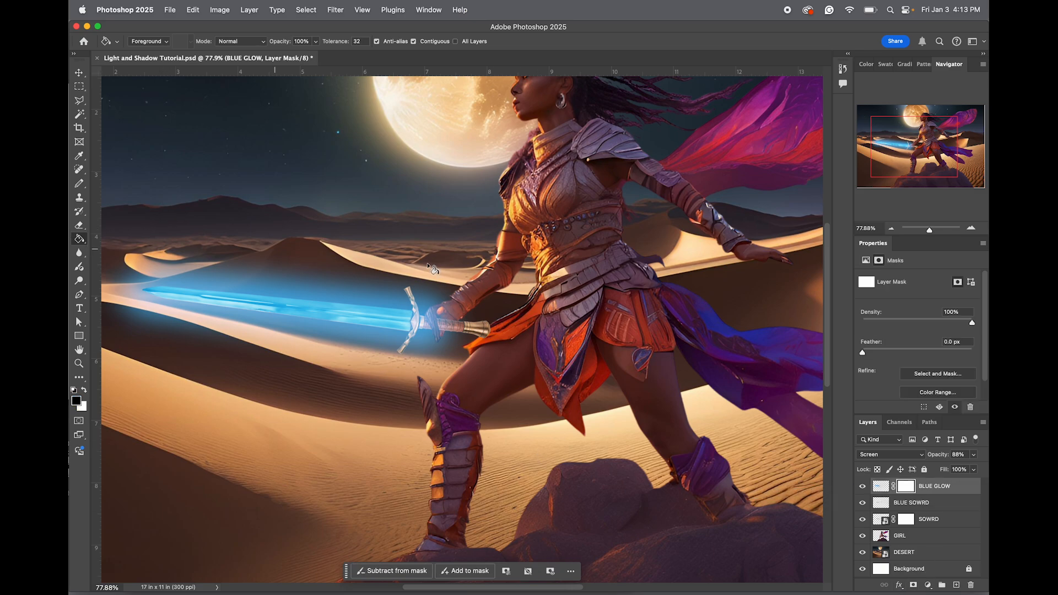
{"action": "key", "text": "b"}
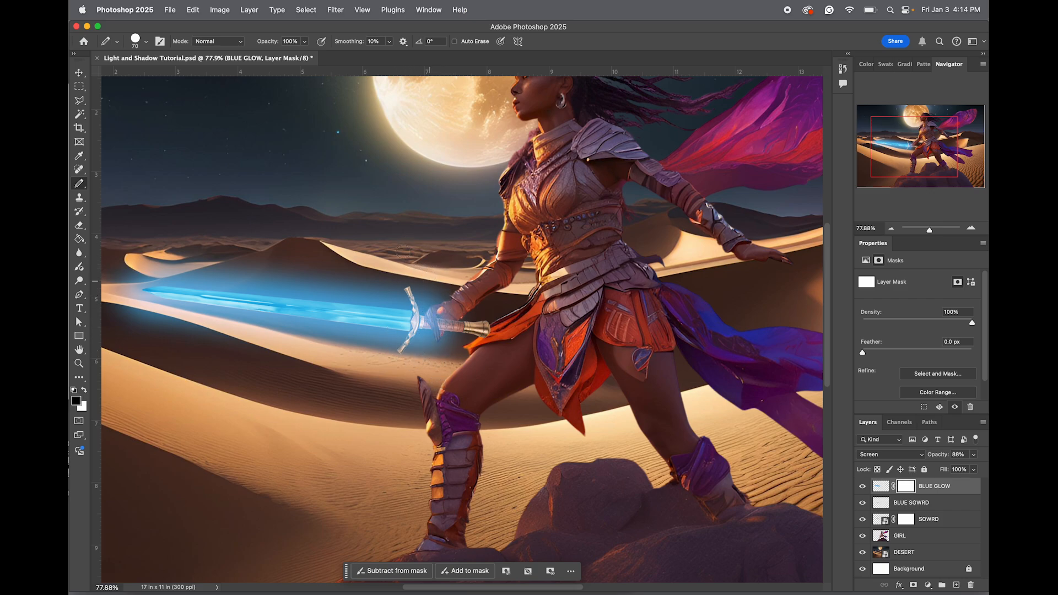
{"action": "left_click", "coordinate": [292, 44]}
{"action": "type", "text": "44"}
Try masking the blue glow between the sword's guard and the hand with a 30 px Pencil stroke
{"action": "key", "text": "z"}
{"action": "left_click", "coordinate": [431, 336]}
{"action": "left_click", "coordinate": [430, 336]}
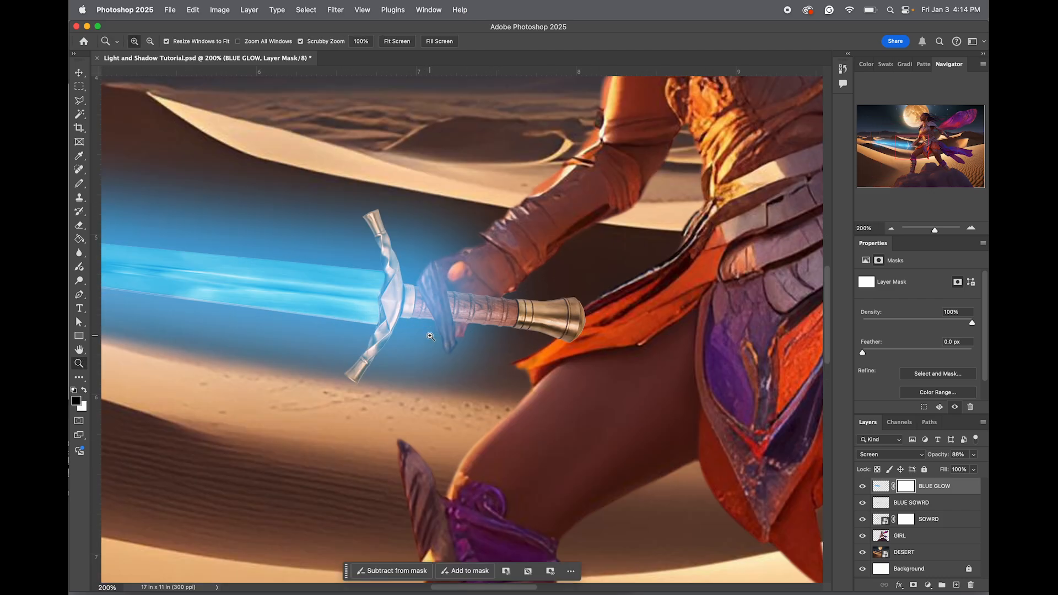
{"action": "key", "text": "b"}
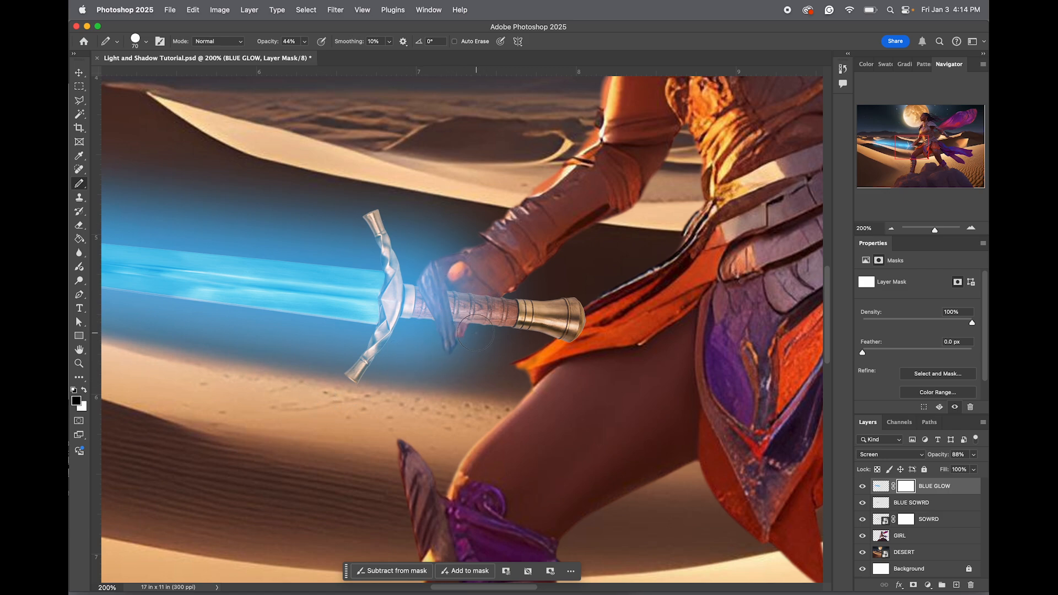
{"action": "key", "text": "bracketleft"}
{"action": "key", "text": "bracketleft"}
{"action": "key", "text": "bracketleft"}
{"action": "key", "text": "bracketleft"}
{"action": "right_click", "coordinate": [410, 343]}
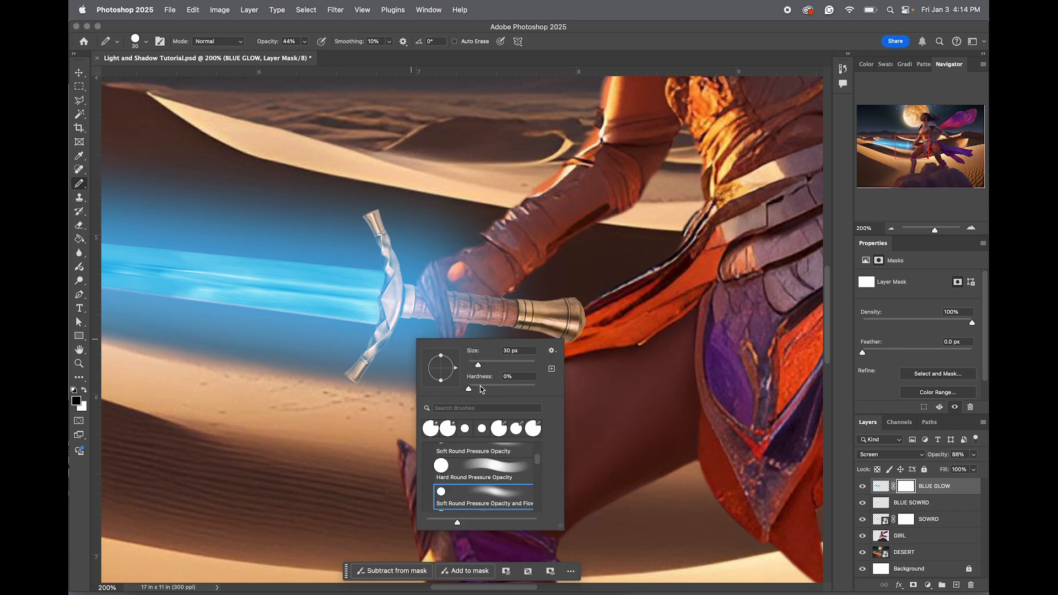
{"action": "key", "text": "Return"}
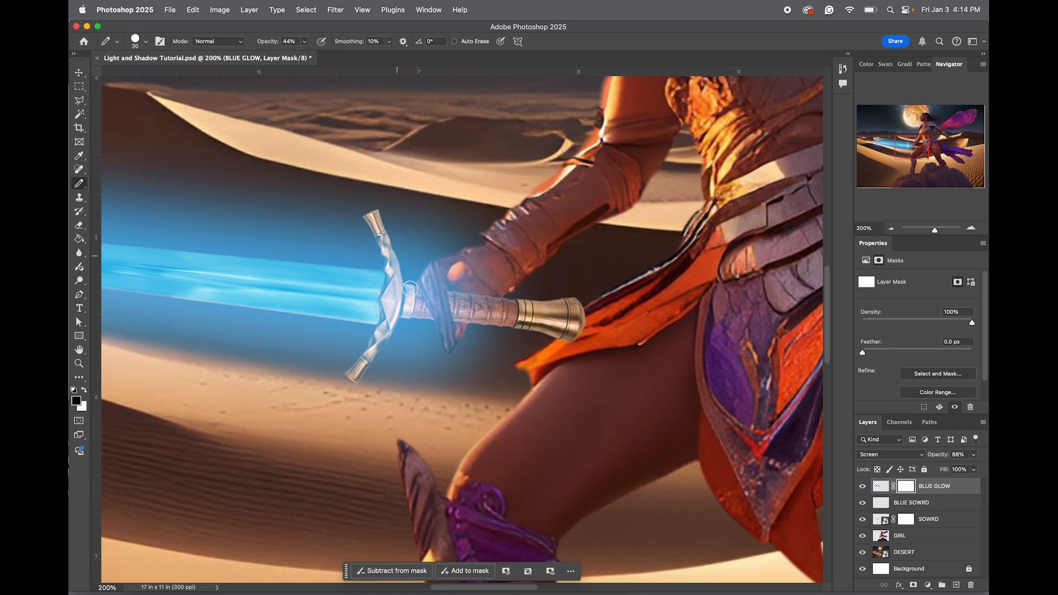
{"action": "left_click_drag", "start_coordinate": [408, 283], "coordinate": [404, 331]}
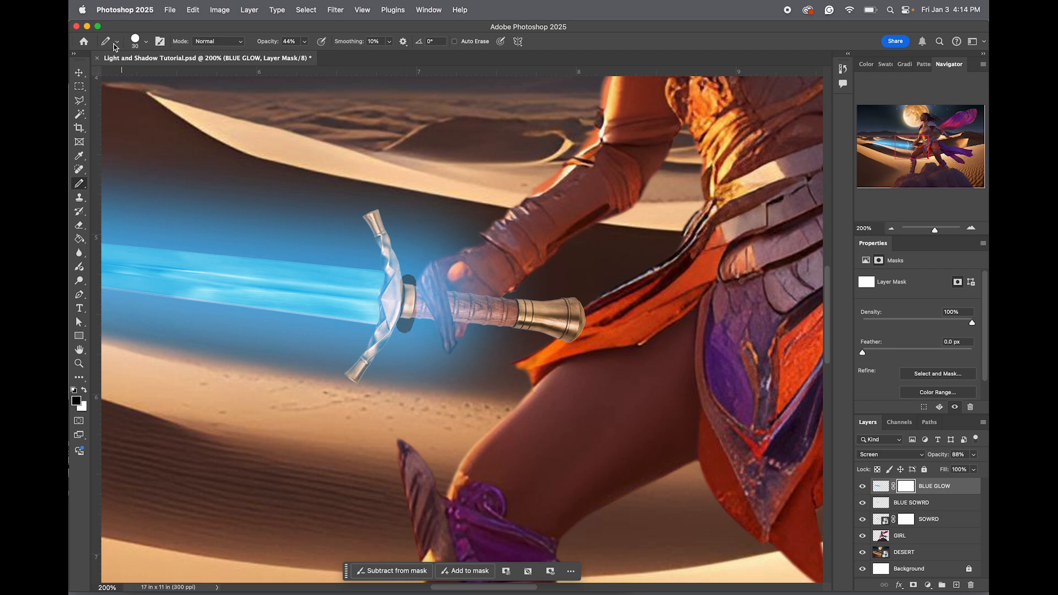
Undo the pencil stroke and set up the Brush tool with a soft 35 px tip at 44% opacity
{"action": "right_click", "coordinate": [78, 184]}
{"action": "left_click", "coordinate": [123, 185]}
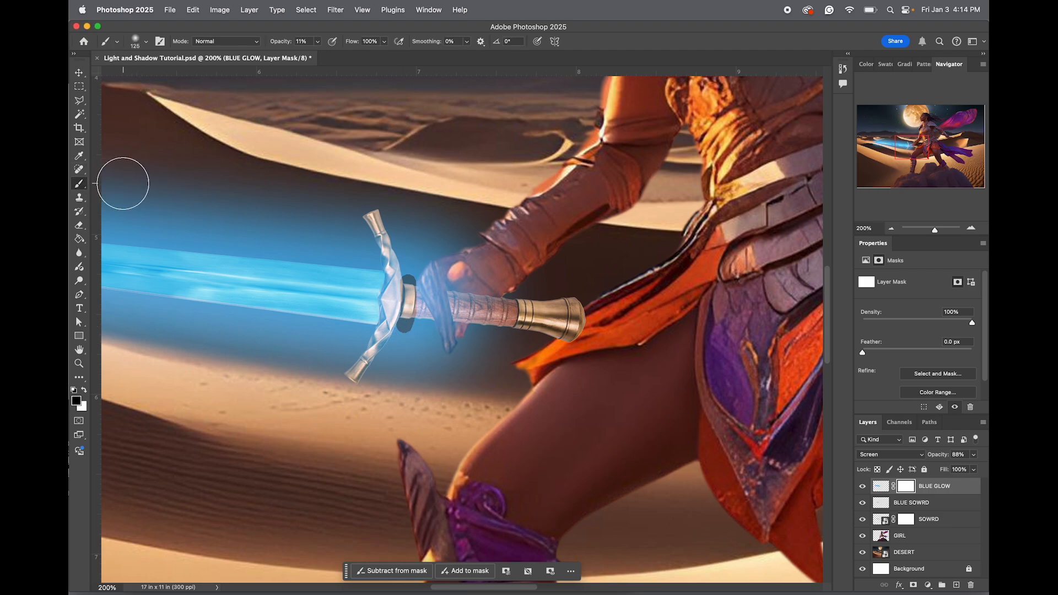
{"action": "key", "text": "super+z"}
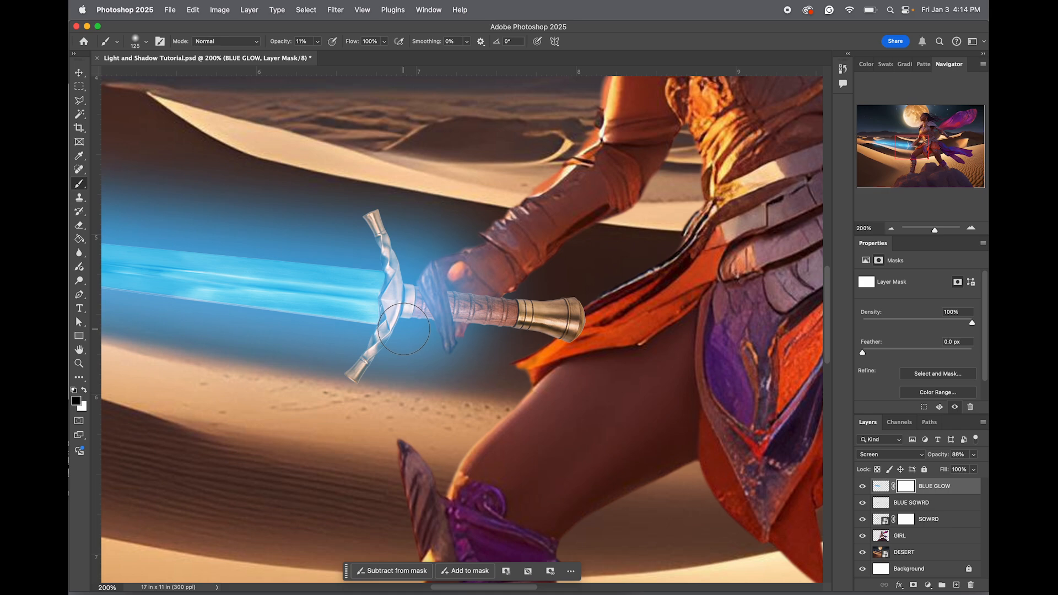
{"action": "right_click", "coordinate": [404, 329]}
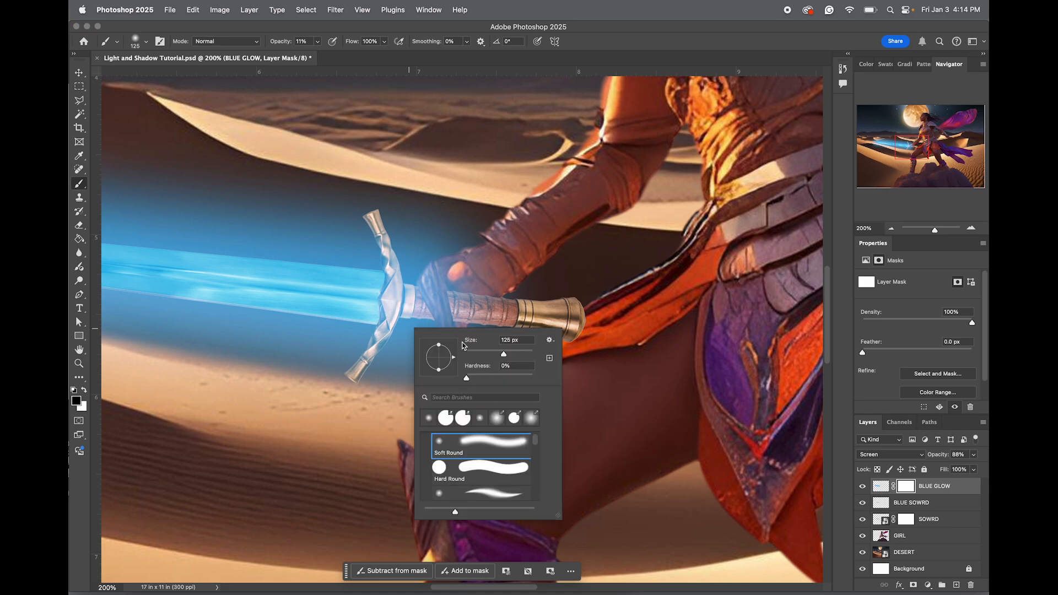
{"action": "left_click_drag", "start_coordinate": [501, 352], "coordinate": [478, 353]}
{"action": "left_click", "coordinate": [421, 314]}
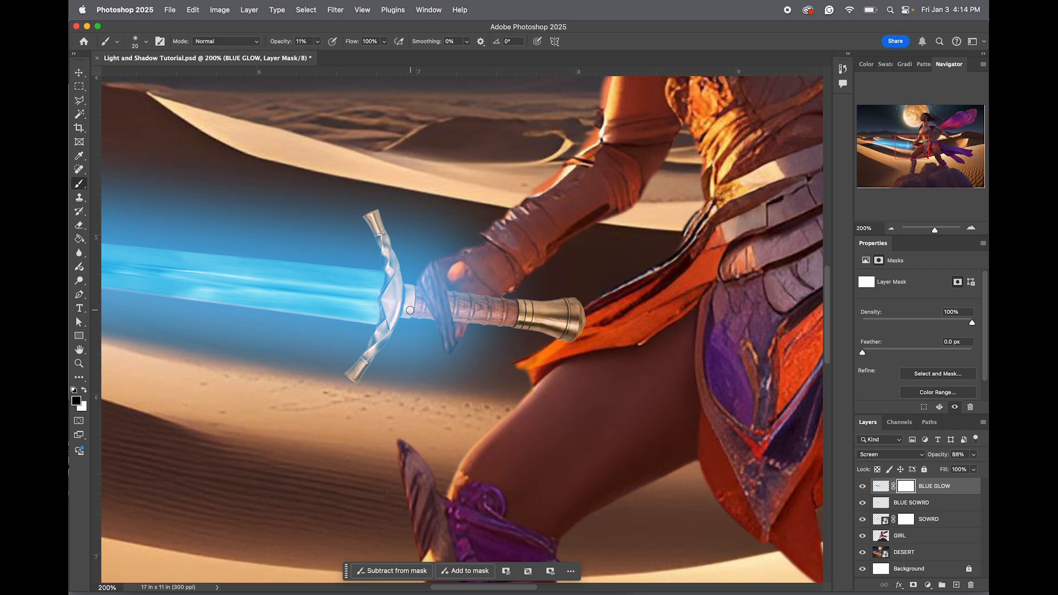
{"action": "key", "text": "bracketright"}
{"action": "key", "text": "bracketright"}
{"action": "key", "text": "bracketright"}
{"action": "key", "text": "bracketright"}
{"action": "key", "text": "bracketright"}
{"action": "key", "text": "bracketright"}
{"action": "key", "text": "bracketright"}
{"action": "key", "text": "bracketright"}
{"action": "key", "text": "bracketleft"}
{"action": "key", "text": "bracketleft"}
{"action": "key", "text": "bracketleft"}
{"action": "key", "text": "bracketleft"}
{"action": "key", "text": "bracketleft"}
{"action": "key", "text": "bracketleft"}
{"action": "left_click", "coordinate": [299, 42]}
{"action": "right_click", "coordinate": [78, 185]}
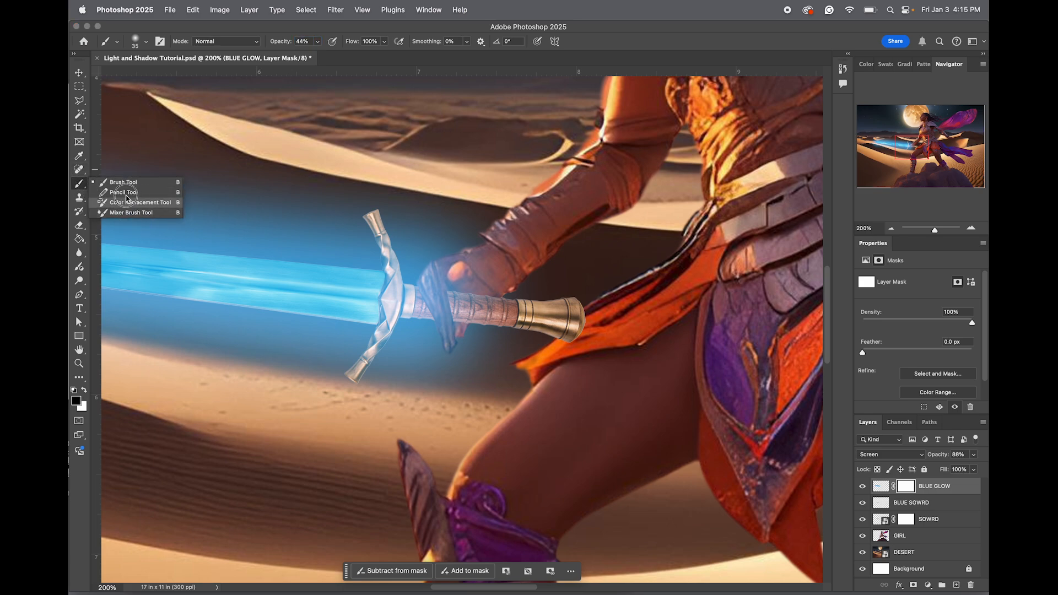
{"action": "left_click", "coordinate": [78, 186]}
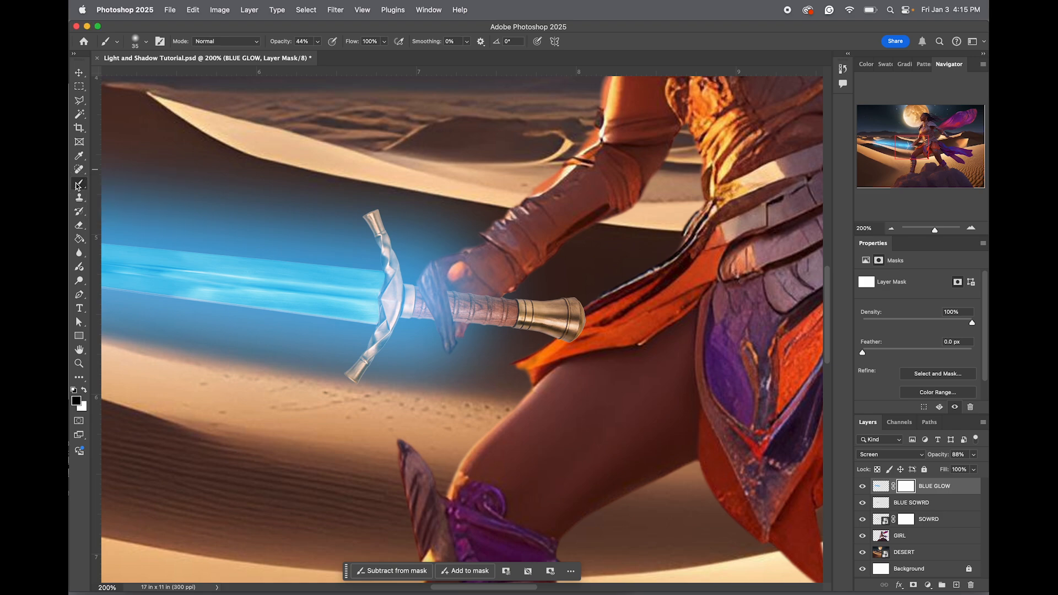
Paint black on the BLUE GLOW mask over the guard, grip, hand and forearm, enlarging the brush to 100 px
{"action": "mouse_move", "coordinate": [431, 306]}
{"action": "left_mouse_down"}
{"action": "mouse_move", "coordinate": [405, 294]}
{"action": "mouse_move", "coordinate": [405, 280]}
{"action": "mouse_move", "coordinate": [406, 336]}
{"action": "mouse_move", "coordinate": [404, 261]}
{"action": "mouse_move", "coordinate": [407, 309]}
{"action": "left_mouse_up"}
{"action": "left_click_drag", "start_coordinate": [382, 212], "coordinate": [392, 224]}
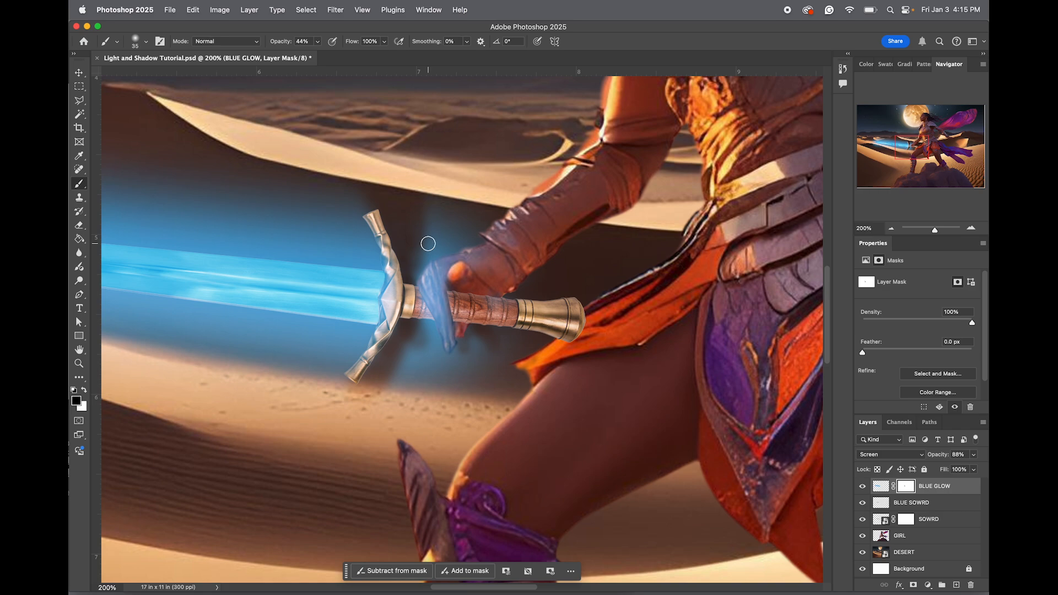
{"action": "key", "text": "bracketright"}
{"action": "key", "text": "bracketright"}
{"action": "key", "text": "bracketright"}
{"action": "key", "text": "bracketright"}
{"action": "key", "text": "bracketright"}
{"action": "key", "text": "bracketright"}
{"action": "mouse_move", "coordinate": [448, 215]}
{"action": "left_mouse_down"}
{"action": "mouse_move", "coordinate": [470, 349]}
{"action": "mouse_move", "coordinate": [444, 347]}
{"action": "mouse_move", "coordinate": [421, 379]}
{"action": "left_mouse_up"}
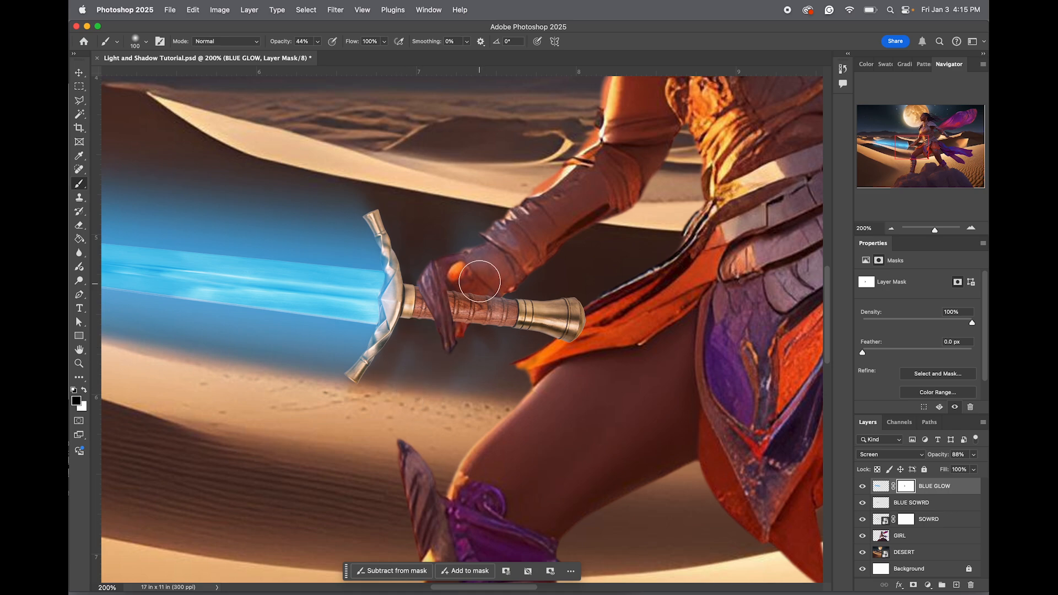
{"action": "left_click_drag", "start_coordinate": [479, 281], "coordinate": [468, 441]}
{"action": "left_click_drag", "start_coordinate": [488, 231], "coordinate": [521, 382]}
{"action": "left_click_drag", "start_coordinate": [514, 238], "coordinate": [507, 331]}
{"action": "left_click_drag", "start_coordinate": [449, 194], "coordinate": [448, 404]}
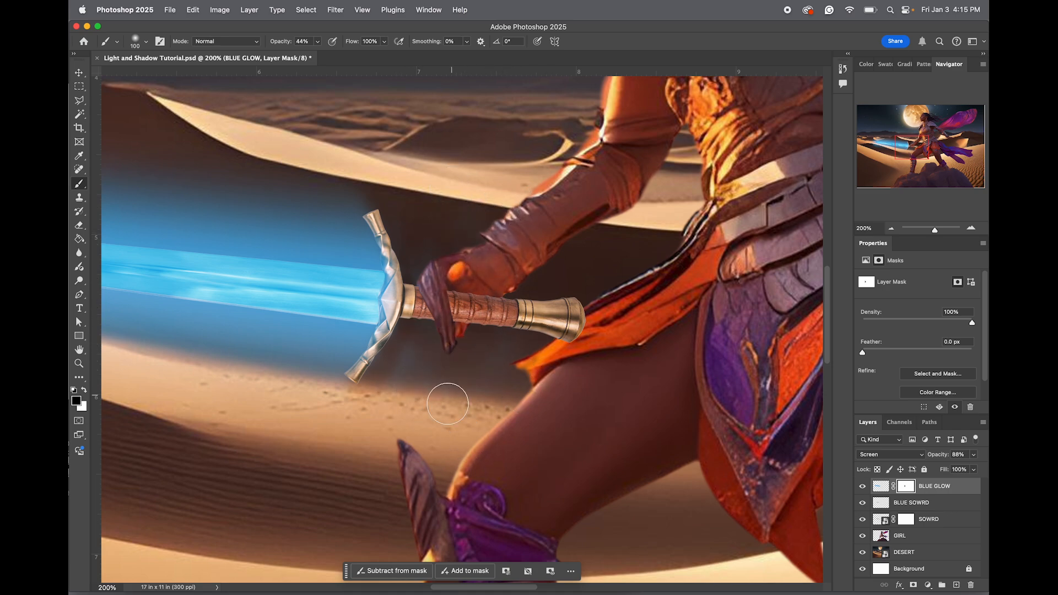
Fade the glow's outer edge above and below the sword's guard on the mask with a 400 px brush
{"action": "key", "text": "bracketright"}
{"action": "key", "text": "bracketright"}
{"action": "key", "text": "bracketright"}
{"action": "key", "text": "bracketright"}
{"action": "key", "text": "bracketright"}
{"action": "key", "text": "bracketright"}
{"action": "key", "text": "bracketright"}
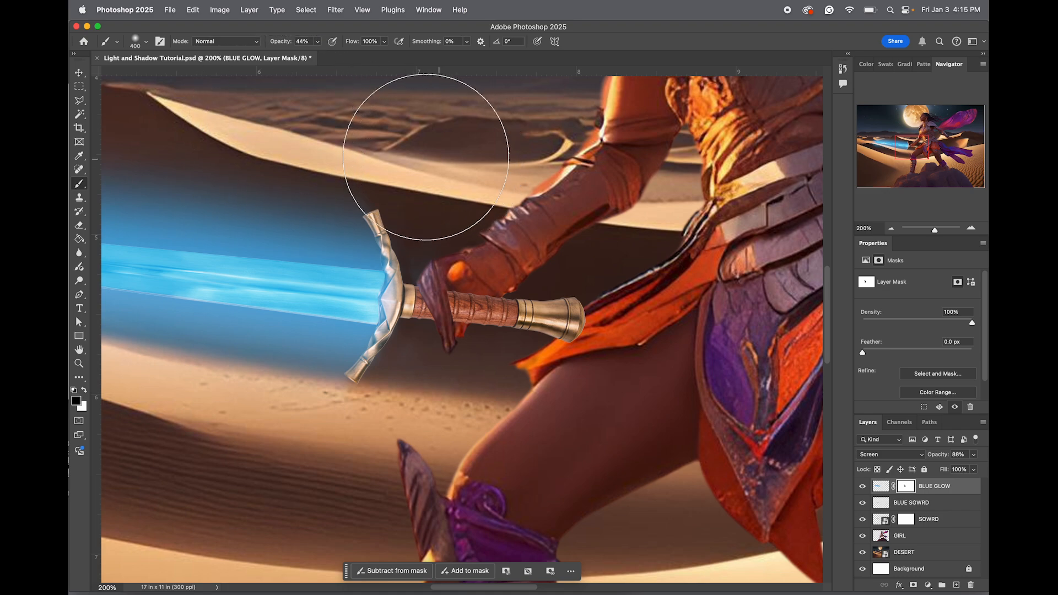
{"action": "mouse_move", "coordinate": [426, 157]}
{"action": "left_mouse_down"}
{"action": "mouse_move", "coordinate": [415, 135]}
{"action": "mouse_move", "coordinate": [295, 108]}
{"action": "mouse_move", "coordinate": [357, 133]}
{"action": "mouse_move", "coordinate": [450, 101]}
{"action": "left_mouse_up"}
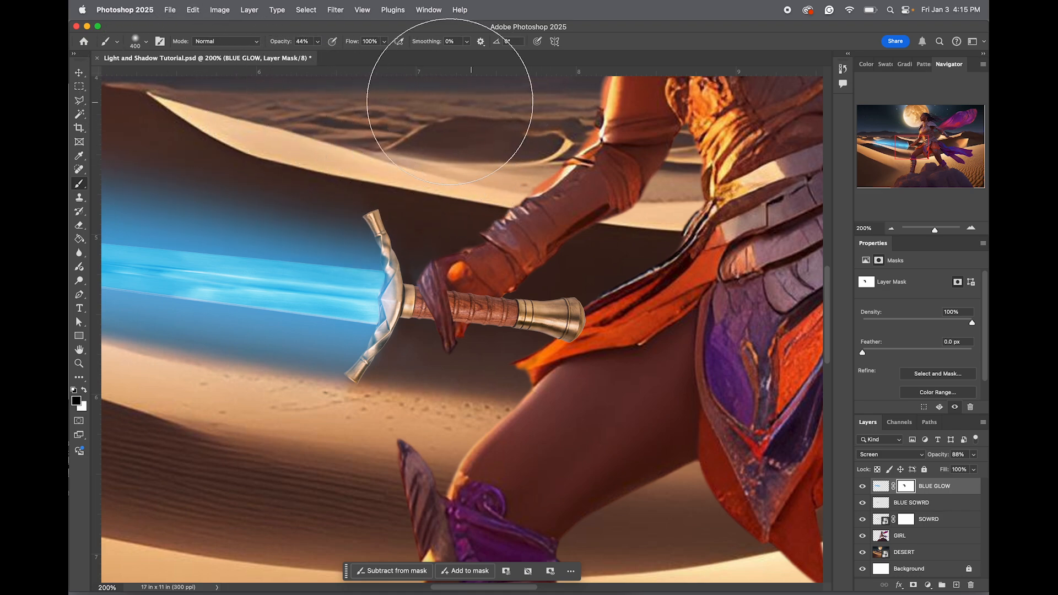
{"action": "left_click", "coordinate": [390, 415]}
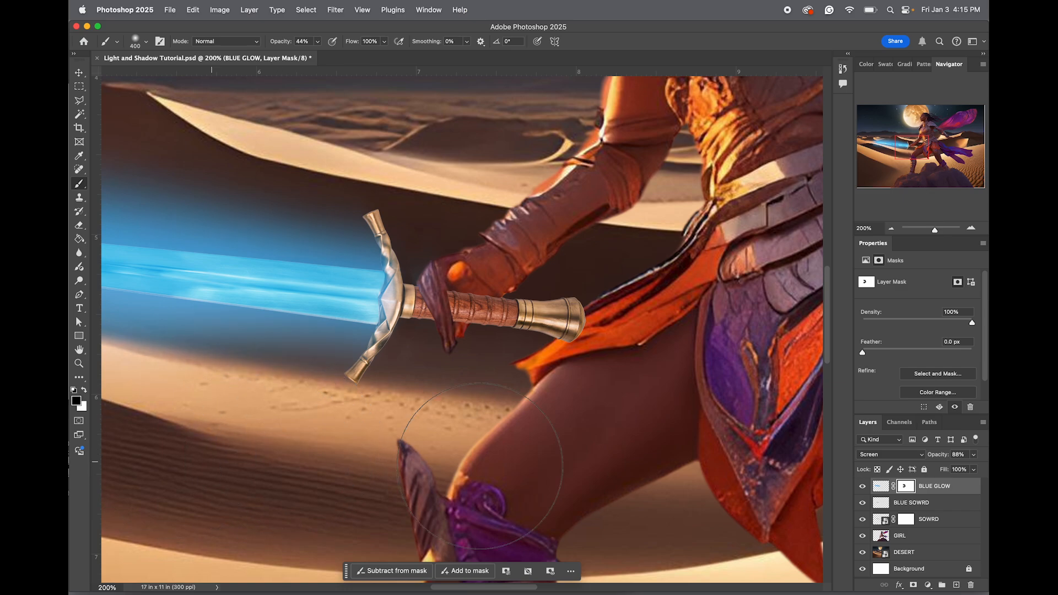
Toggle the BLUE GLOW layer's visibility to compare the sword with and without the glow
{"action": "left_click_drag", "start_coordinate": [913, 149], "coordinate": [892, 144]}
{"action": "key", "text": "z"}
{"action": "left_click", "coordinate": [594, 267], "text": "alt"}
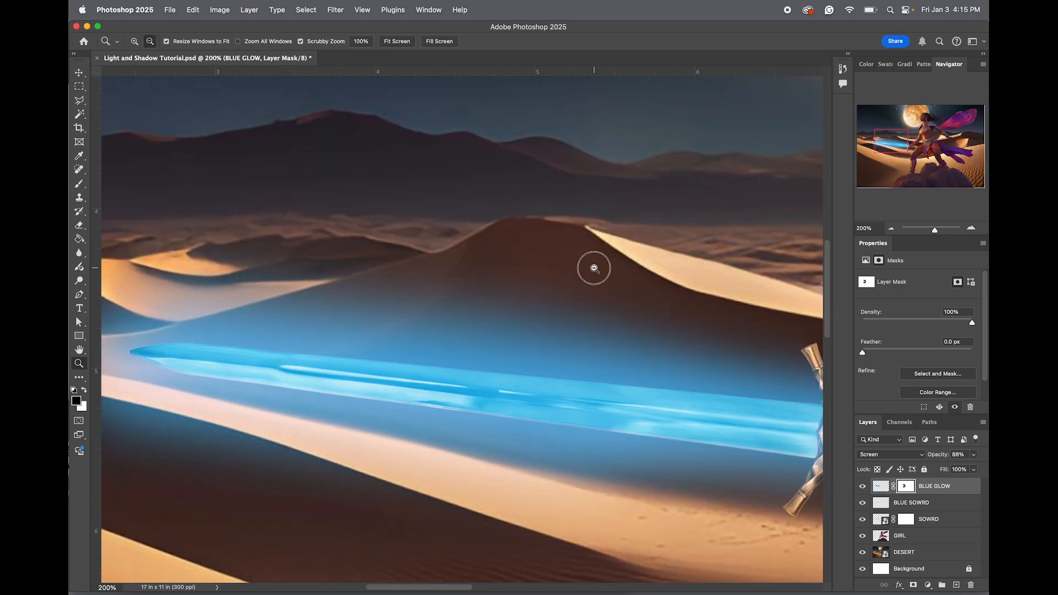
{"action": "left_click", "coordinate": [594, 267], "text": "alt"}
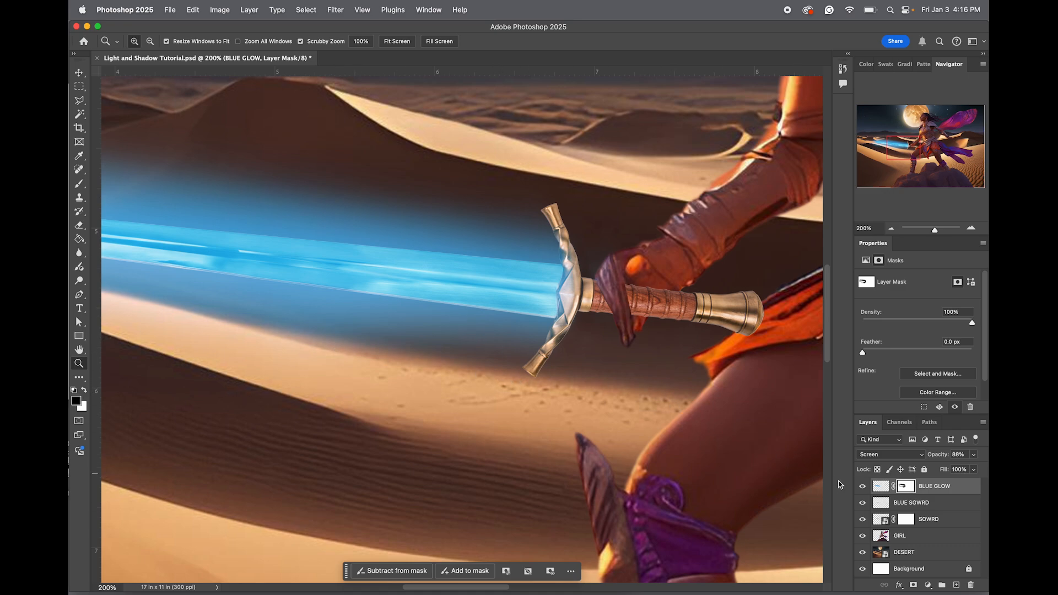
{"action": "left_click", "coordinate": [863, 488]}
{"action": "left_click", "coordinate": [862, 487]}
{"action": "left_click", "coordinate": [862, 488]}
{"action": "left_click", "coordinate": [863, 487]}
{"action": "left_click", "coordinate": [862, 487]}
{"action": "left_click", "coordinate": [862, 487]}
Create a new layer above BLUE GLOW and set the brush to 10 px with 11% opacity
{"action": "left_click", "coordinate": [957, 586]}
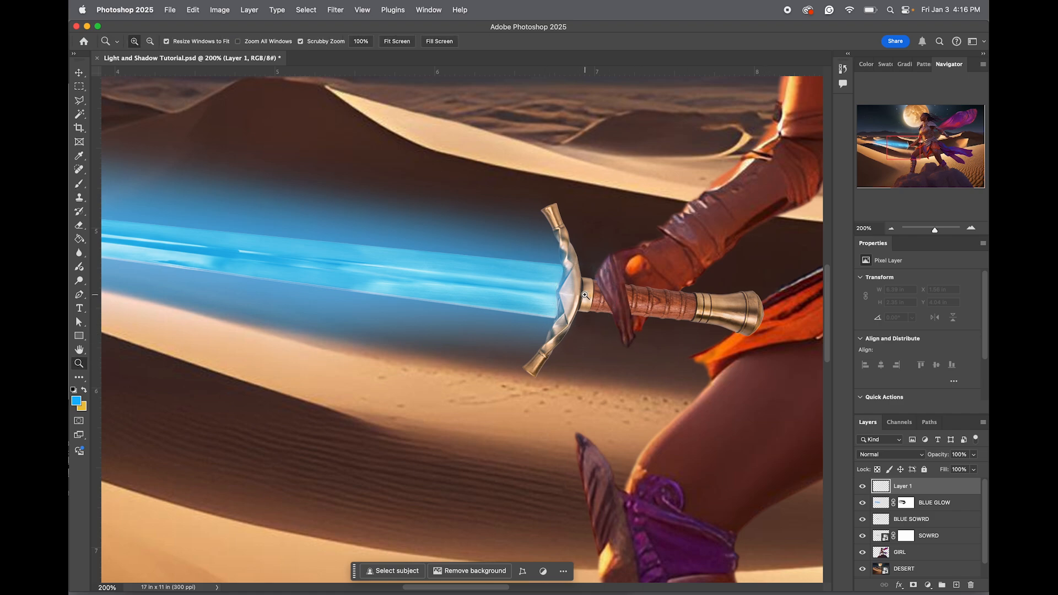
{"action": "key", "text": "b"}
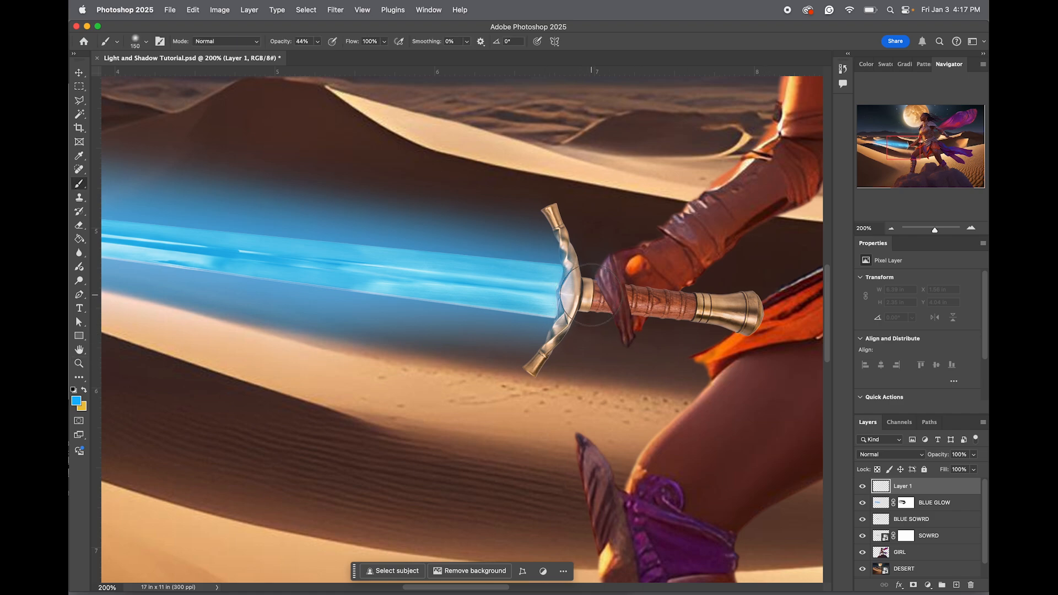
{"action": "key", "text": "bracketleft"}
{"action": "key", "text": "bracketleft"}
{"action": "key", "text": "bracketleft"}
{"action": "key", "text": "bracketleft"}
{"action": "key", "text": "bracketleft"}
{"action": "key", "text": "bracketleft"}
{"action": "key", "text": "bracketleft"}
{"action": "key", "text": "bracketleft"}
{"action": "left_click", "coordinate": [301, 42]}
{"action": "type", "text": "11"}
{"action": "key", "text": "Return"}
Paint soft blue highlights along the blade side of the sword's guard, the gloved fingers and the forearm armor
{"action": "mouse_move", "coordinate": [545, 212]}
{"action": "left_mouse_down"}
{"action": "mouse_move", "coordinate": [574, 290]}
{"action": "mouse_move", "coordinate": [566, 280]}
{"action": "mouse_move", "coordinate": [555, 328]}
{"action": "mouse_move", "coordinate": [547, 319]}
{"action": "left_mouse_up"}
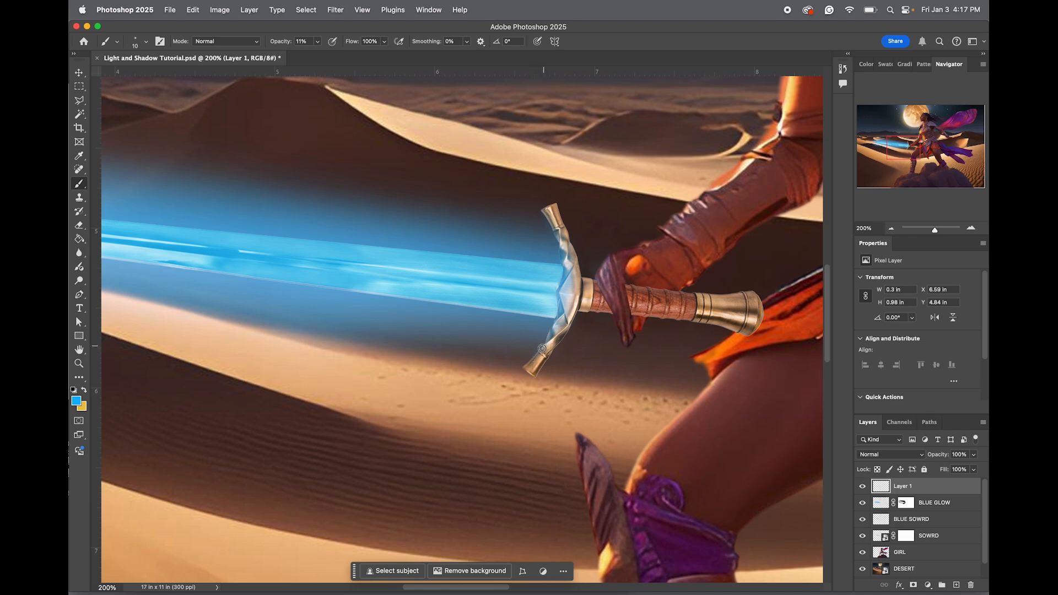
{"action": "left_click_drag", "start_coordinate": [524, 369], "coordinate": [531, 362]}
{"action": "key", "text": "]"}
{"action": "left_click_drag", "start_coordinate": [601, 284], "coordinate": [627, 315]}
{"action": "mouse_move", "coordinate": [598, 274]}
{"action": "left_mouse_down"}
{"action": "mouse_move", "coordinate": [635, 249]}
{"action": "mouse_move", "coordinate": [594, 275]}
{"action": "mouse_move", "coordinate": [597, 284]}
{"action": "mouse_move", "coordinate": [627, 254]}
{"action": "mouse_move", "coordinate": [598, 264]}
{"action": "mouse_move", "coordinate": [661, 226]}
{"action": "mouse_move", "coordinate": [670, 235]}
{"action": "mouse_move", "coordinate": [662, 229]}
{"action": "mouse_move", "coordinate": [689, 219]}
{"action": "left_mouse_up"}
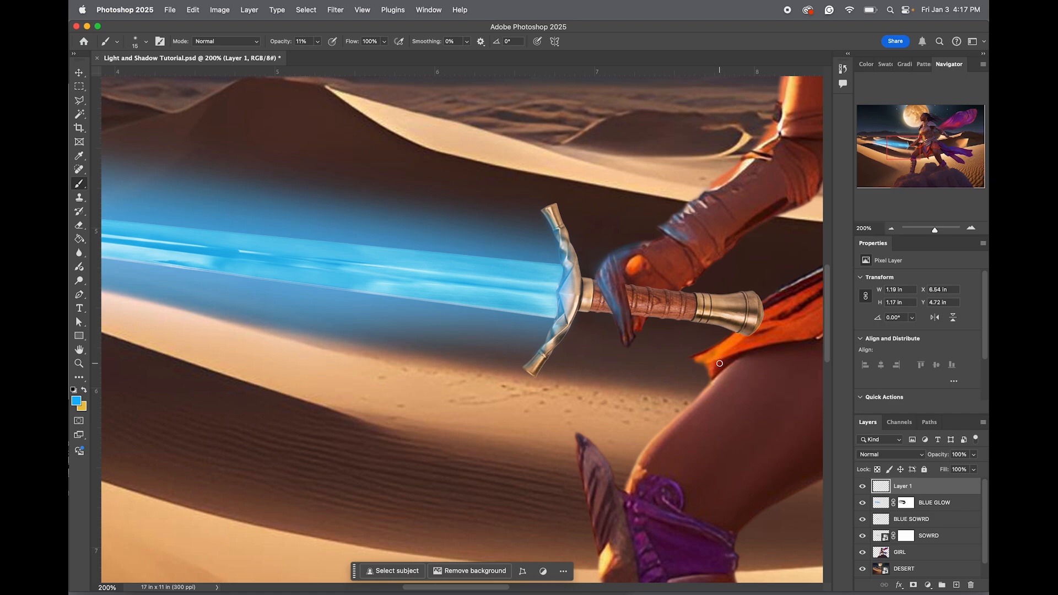
Paint blue highlights on the orange skirt tip and along the thigh's front edge with a 25 px brush
{"action": "key", "text": "bracketright"}
{"action": "key", "text": "bracketright"}
{"action": "mouse_move", "coordinate": [701, 356]}
{"action": "left_mouse_down"}
{"action": "mouse_move", "coordinate": [740, 336]}
{"action": "mouse_move", "coordinate": [705, 355]}
{"action": "left_mouse_up"}
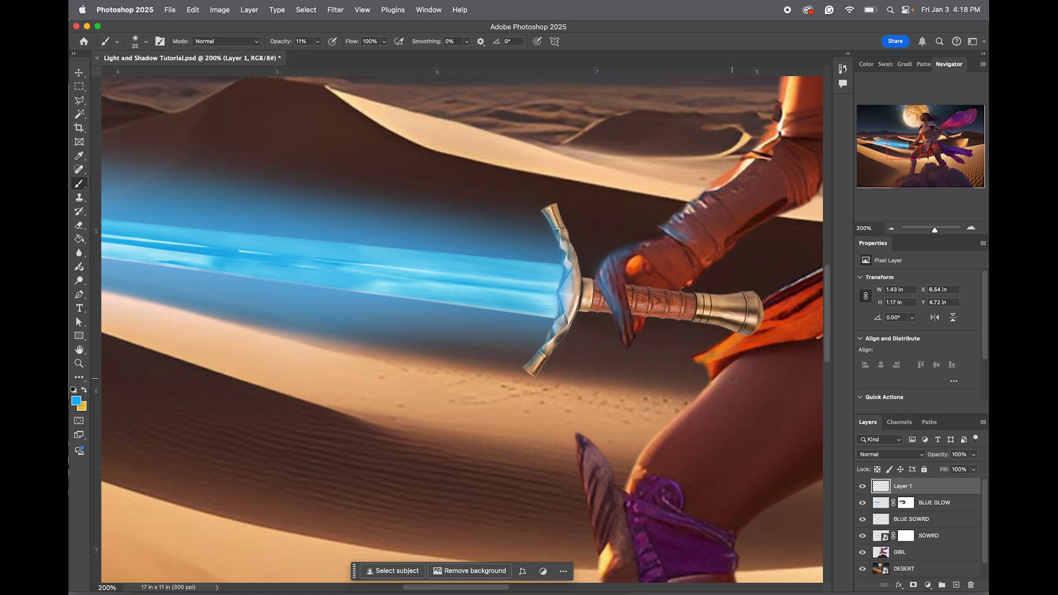
{"action": "left_click_drag", "start_coordinate": [717, 392], "coordinate": [710, 409]}
{"action": "key", "text": "super+z"}
{"action": "mouse_move", "coordinate": [734, 369]}
{"action": "left_mouse_down"}
{"action": "mouse_move", "coordinate": [647, 446]}
{"action": "mouse_move", "coordinate": [621, 483]}
{"action": "left_mouse_up"}
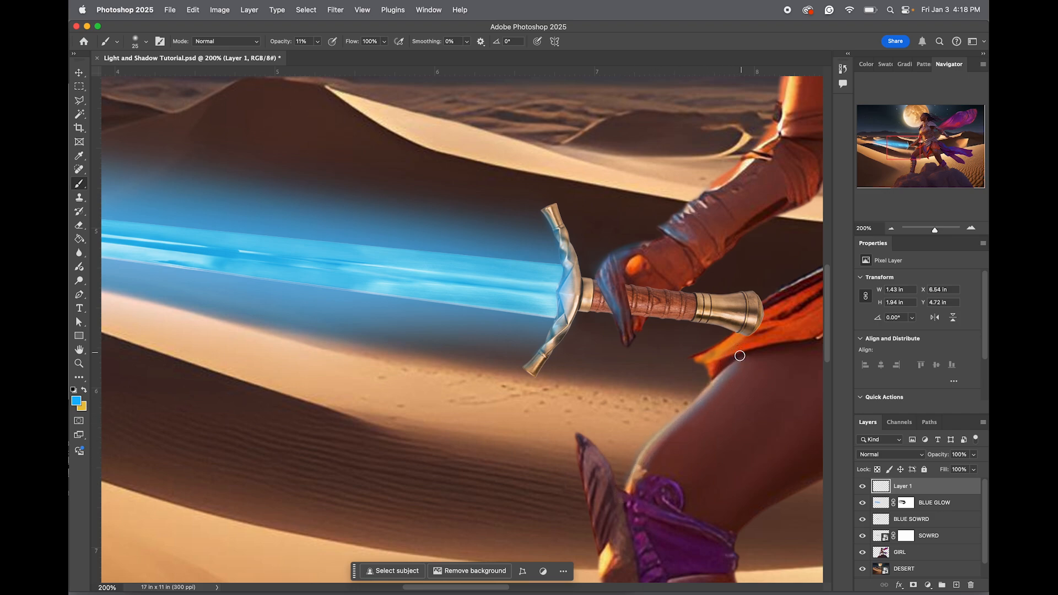
{"action": "mouse_move", "coordinate": [704, 359]}
{"action": "left_mouse_down"}
{"action": "mouse_move", "coordinate": [721, 374]}
{"action": "mouse_move", "coordinate": [703, 360]}
{"action": "mouse_move", "coordinate": [744, 340]}
{"action": "mouse_move", "coordinate": [695, 356]}
{"action": "mouse_move", "coordinate": [746, 335]}
{"action": "mouse_move", "coordinate": [696, 358]}
{"action": "mouse_move", "coordinate": [742, 336]}
{"action": "mouse_move", "coordinate": [705, 364]}
{"action": "left_mouse_up"}
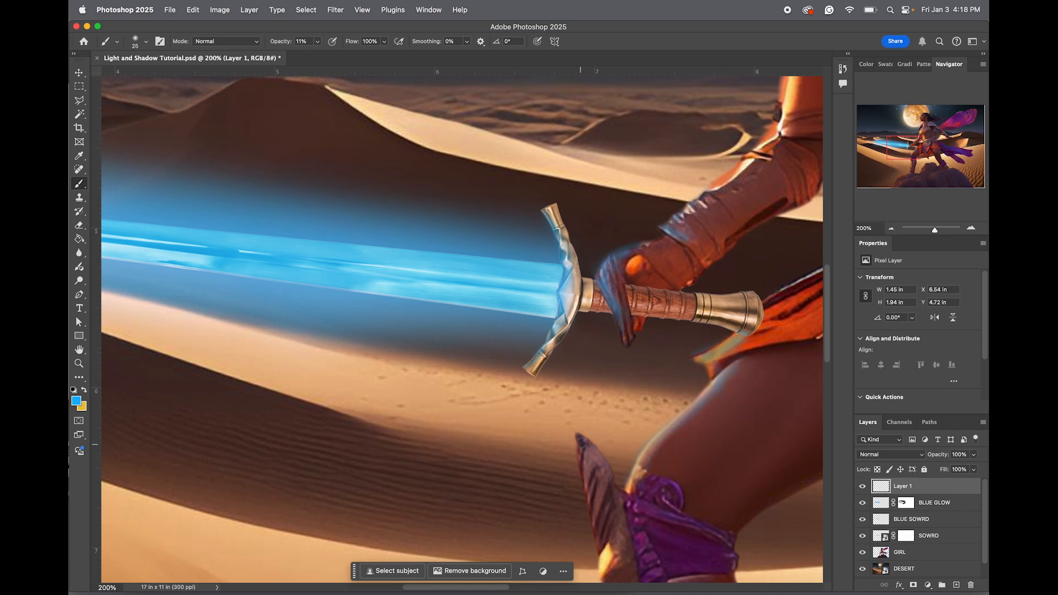
Paint a blue highlight on the knee armor's spike and build up the thigh highlight with a larger brush
{"action": "mouse_move", "coordinate": [581, 444]}
{"action": "left_mouse_down"}
{"action": "mouse_move", "coordinate": [616, 473]}
{"action": "mouse_move", "coordinate": [584, 442]}
{"action": "mouse_move", "coordinate": [586, 477]}
{"action": "mouse_move", "coordinate": [577, 438]}
{"action": "mouse_move", "coordinate": [590, 476]}
{"action": "mouse_move", "coordinate": [585, 443]}
{"action": "mouse_move", "coordinate": [610, 480]}
{"action": "mouse_move", "coordinate": [579, 441]}
{"action": "mouse_move", "coordinate": [617, 473]}
{"action": "mouse_move", "coordinate": [586, 451]}
{"action": "mouse_move", "coordinate": [596, 497]}
{"action": "mouse_move", "coordinate": [637, 474]}
{"action": "mouse_move", "coordinate": [635, 488]}
{"action": "mouse_move", "coordinate": [680, 429]}
{"action": "left_mouse_up"}
{"action": "key", "text": "]"}
{"action": "key", "text": "]"}
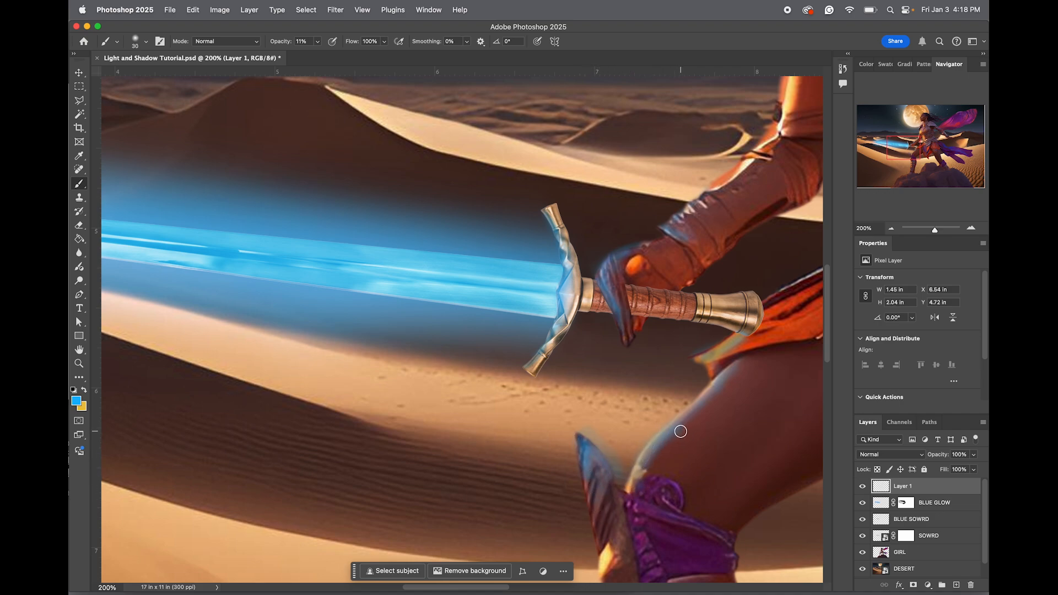
{"action": "left_click", "coordinate": [681, 437]}
{"action": "mouse_move", "coordinate": [681, 437]}
{"action": "left_mouse_down"}
{"action": "mouse_move", "coordinate": [651, 472]}
{"action": "mouse_move", "coordinate": [757, 360]}
{"action": "mouse_move", "coordinate": [699, 407]}
{"action": "mouse_move", "coordinate": [730, 359]}
{"action": "mouse_move", "coordinate": [713, 375]}
{"action": "left_mouse_up"}
Strengthen the blue highlight along the orange skirt tip below the pommel with a 15 px brush
{"action": "key", "text": "["}
{"action": "key", "text": "["}
{"action": "key", "text": "["}
{"action": "key", "text": "["}
{"action": "key", "text": "["}
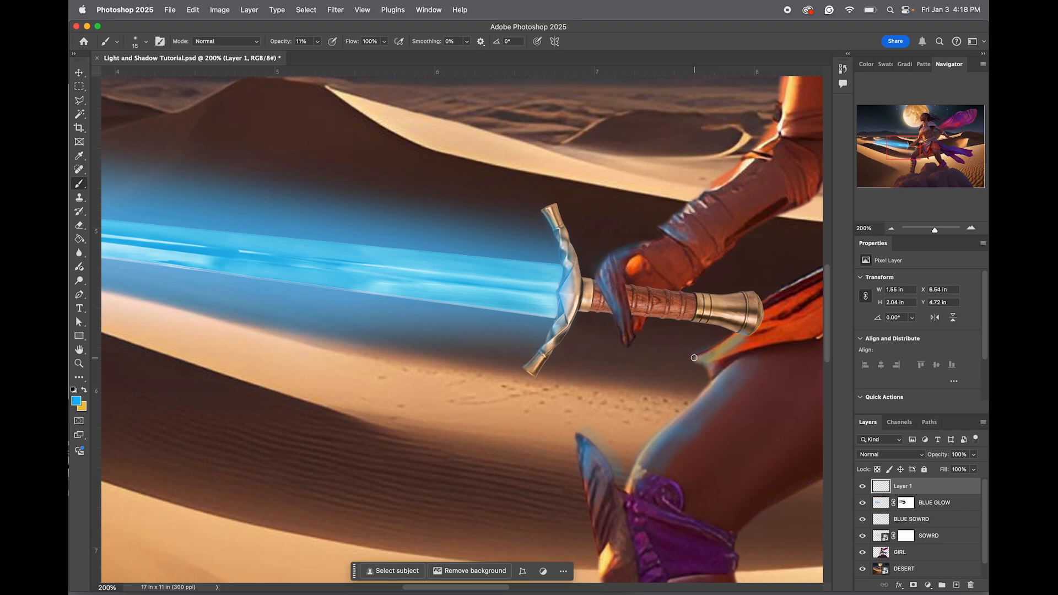
{"action": "left_click_drag", "start_coordinate": [695, 358], "coordinate": [731, 337]}
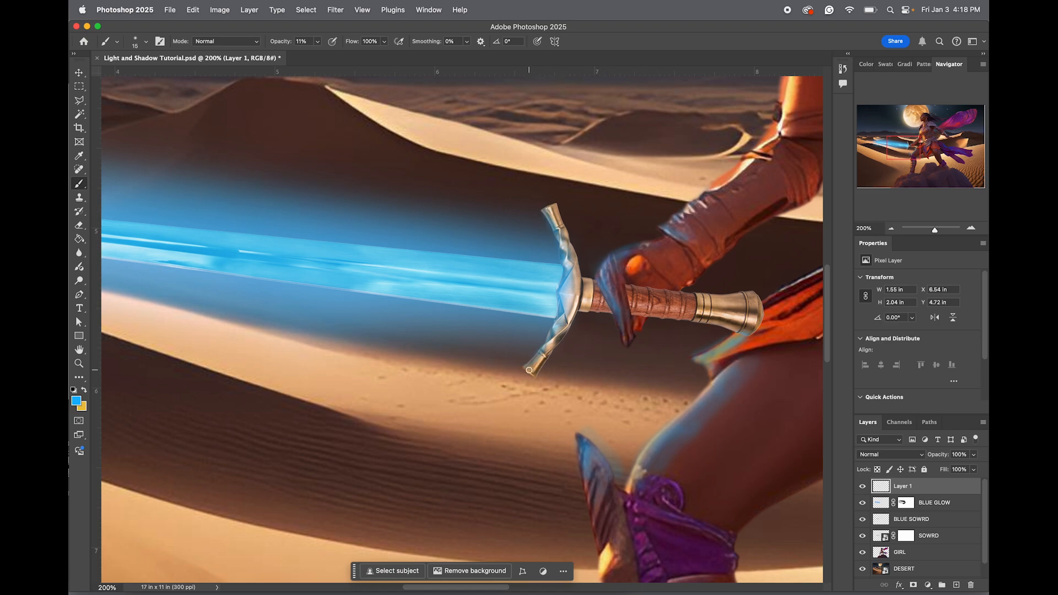
Add a layer mask to the highlights layer and set the brush opacity to 44%
{"action": "left_click", "coordinate": [914, 585]}
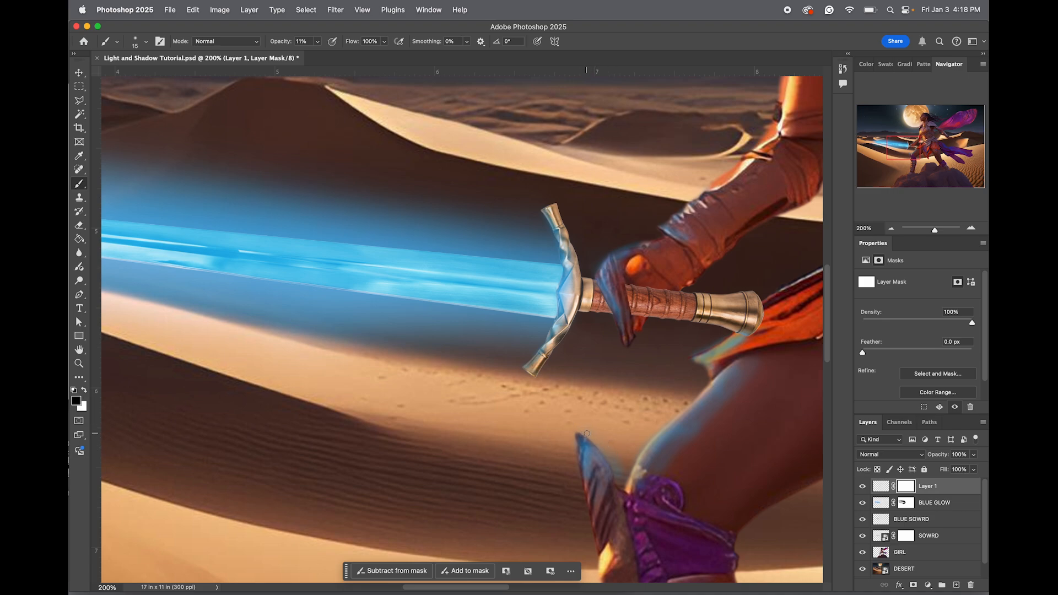
{"action": "left_click", "coordinate": [301, 39]}
{"action": "type", "text": "44"}
{"action": "key", "text": "Return"}
Rename the masked highlights layer to BLUE HIGHLIGHTS 1 and create a new layer above it
{"action": "double_click", "coordinate": [931, 487]}
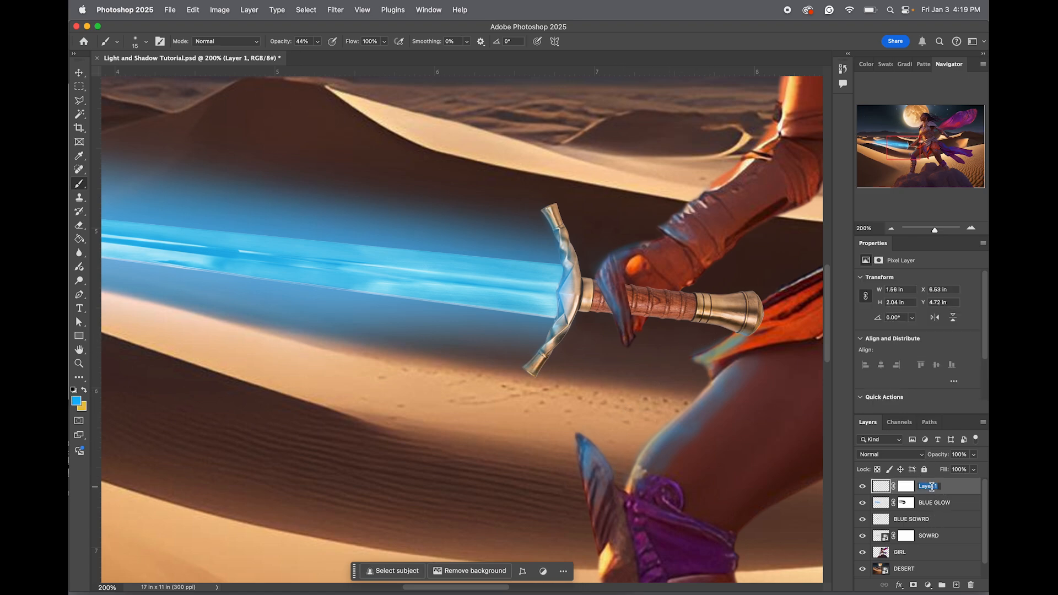
{"action": "type", "text": "BLUE HIGHLIGHTS"}
{"action": "key", "text": "Return"}
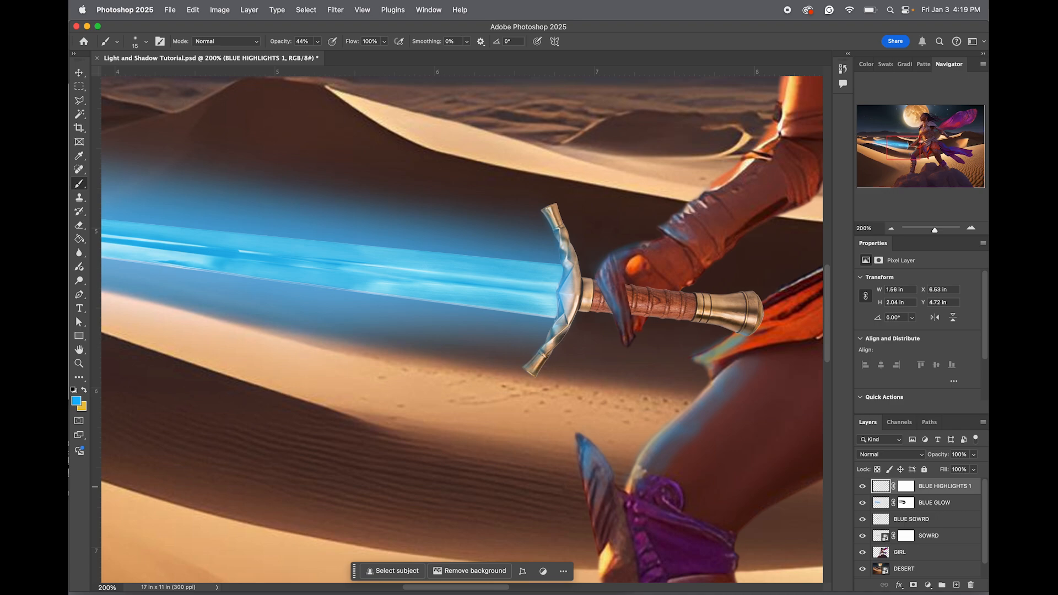
{"action": "left_click", "coordinate": [957, 585]}
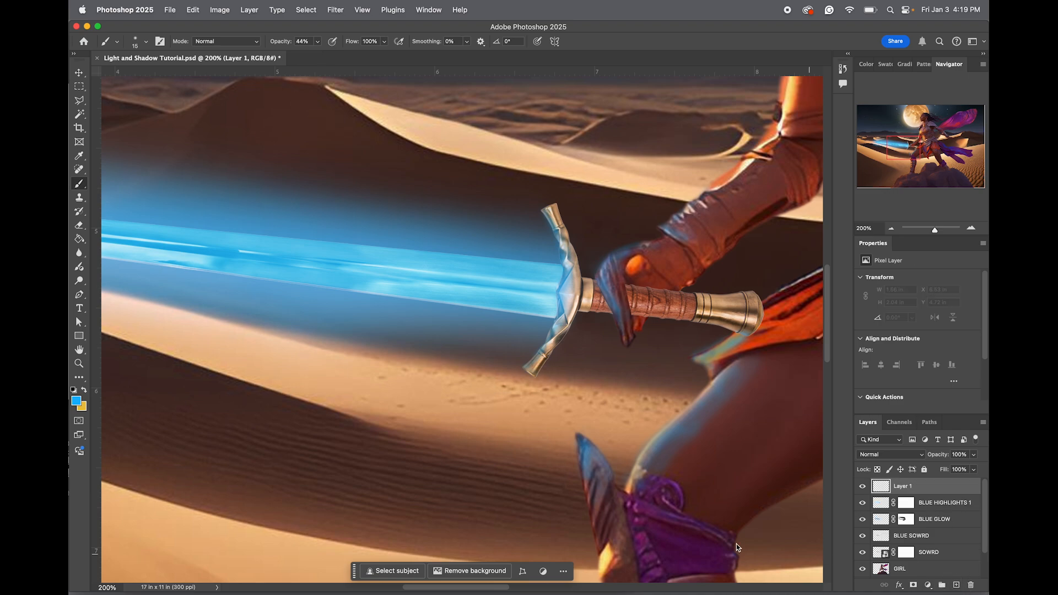
{"action": "left_click", "coordinate": [940, 504]}
{"action": "left_click", "coordinate": [896, 456]}
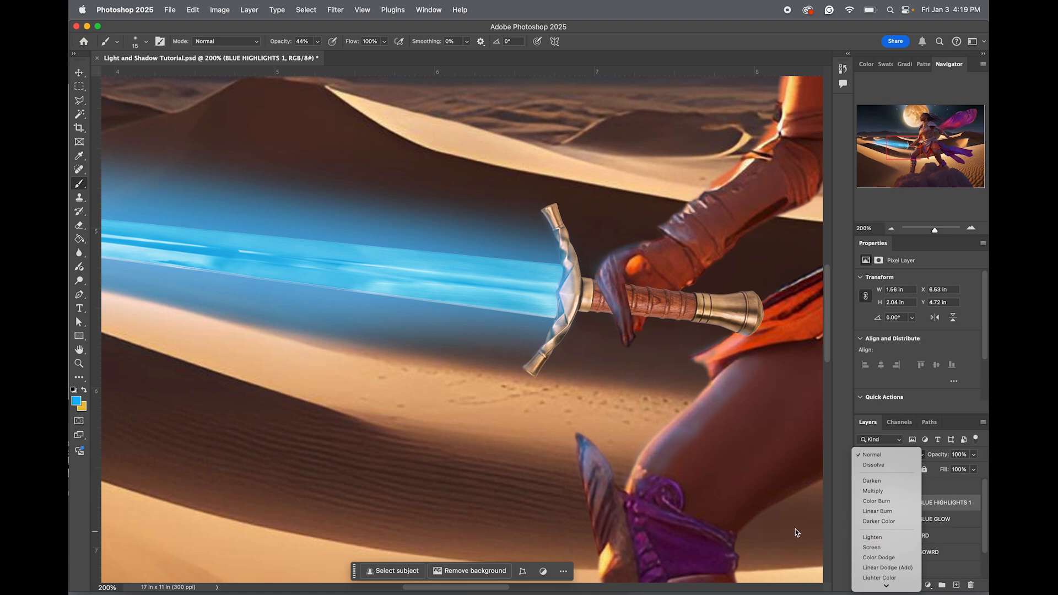
{"action": "left_click", "coordinate": [973, 519]}
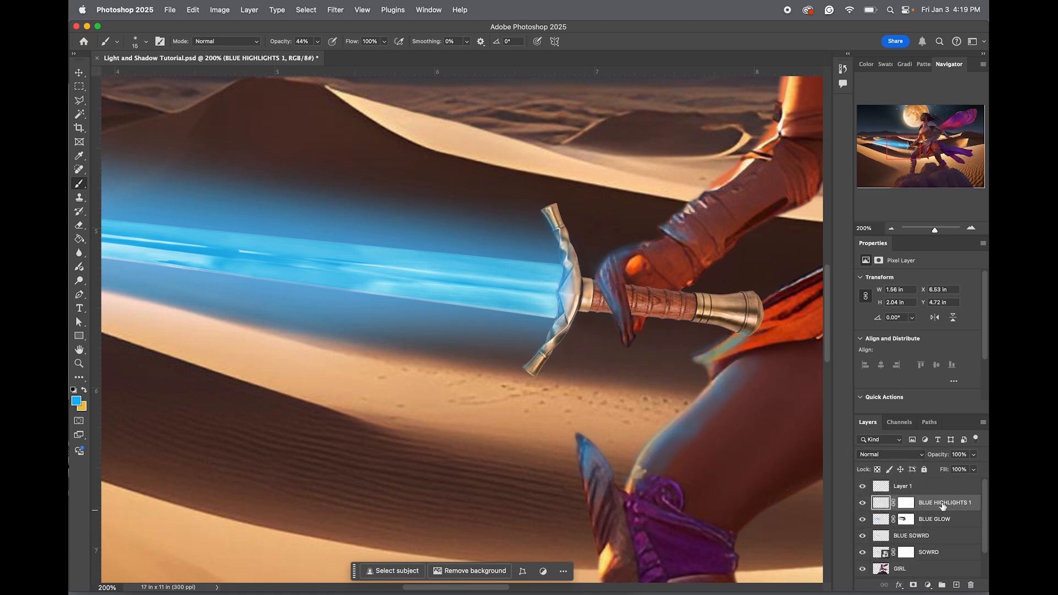
Select the BLUE HIGHLIGHTS 1 layer mask and set the brush to 40 px at 11% opacity
{"action": "left_click", "coordinate": [907, 503]}
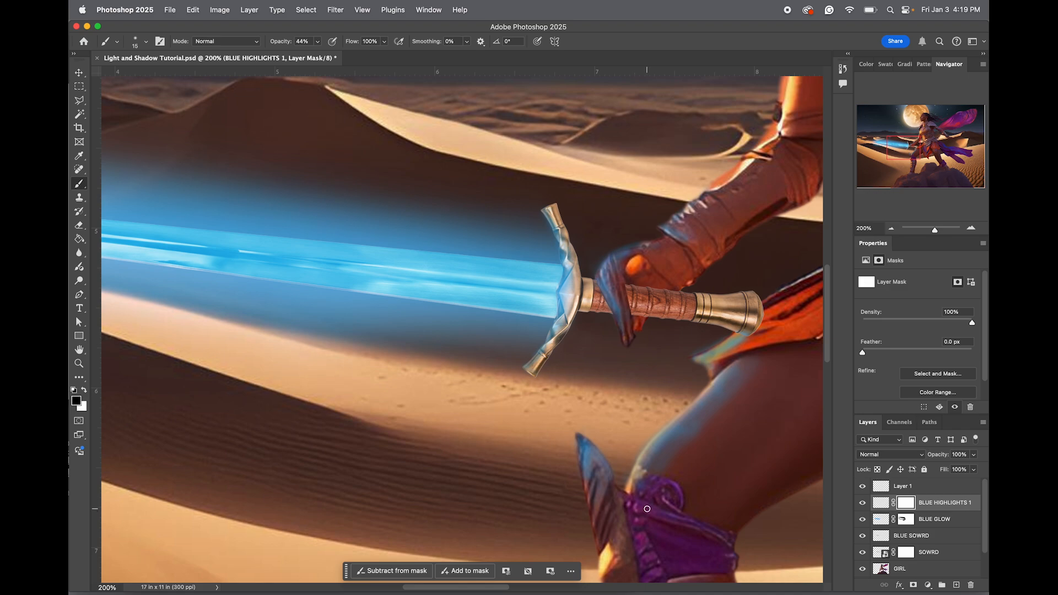
{"action": "key", "text": "bracketright"}
{"action": "key", "text": "bracketright"}
{"action": "key", "text": "bracketright"}
{"action": "key", "text": "bracketright"}
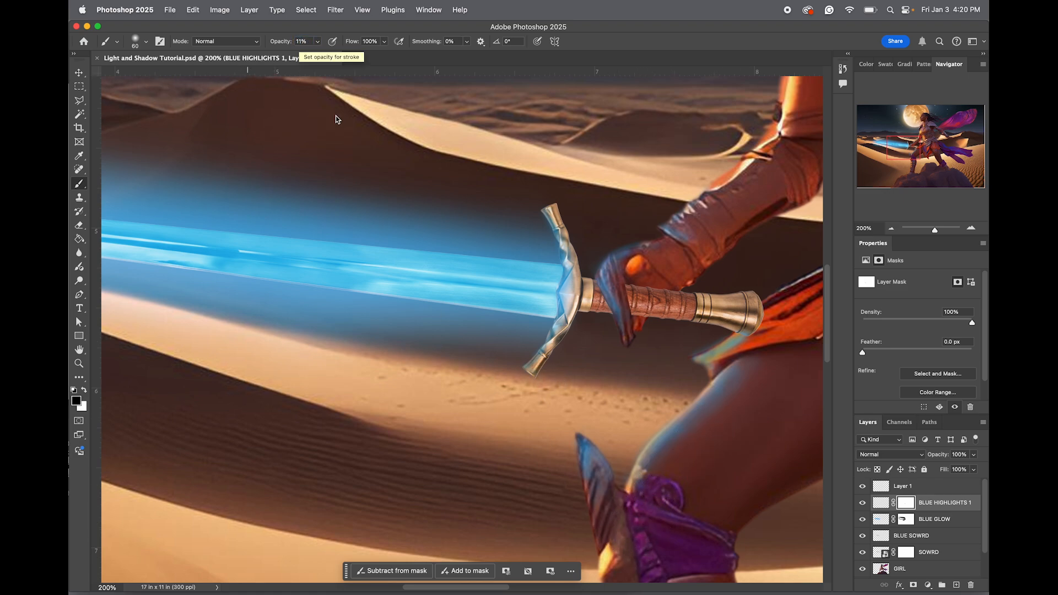
{"action": "key", "text": "bracketleft"}
{"action": "key", "text": "bracketleft"}
{"action": "key", "text": "bracketleft"}
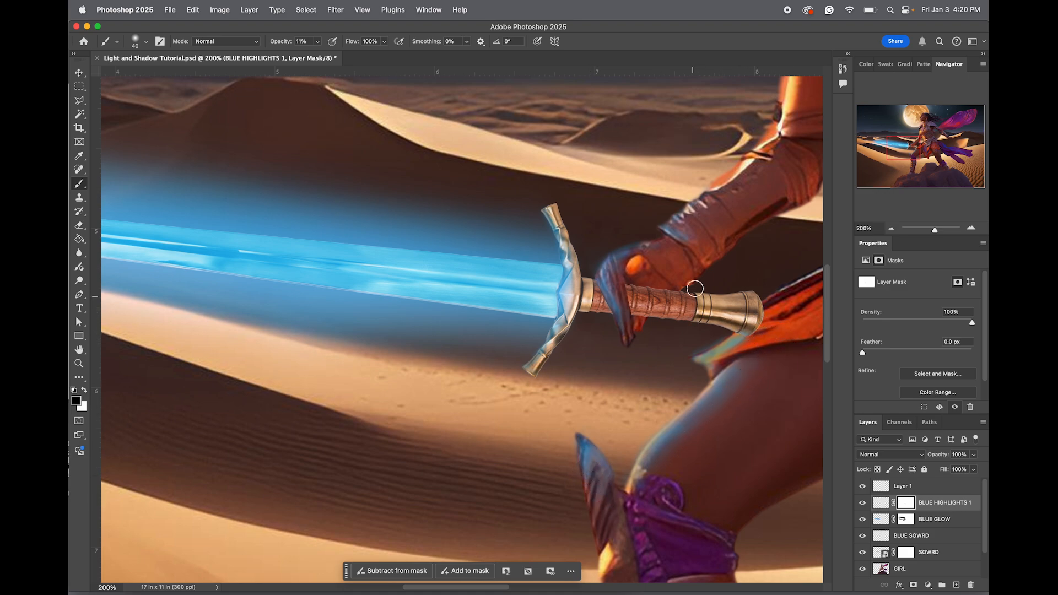
Set Layer 1's blend mode to Screen and paint faint blue light over the sword's grip, crossguard and blade
{"action": "left_click", "coordinate": [903, 488]}
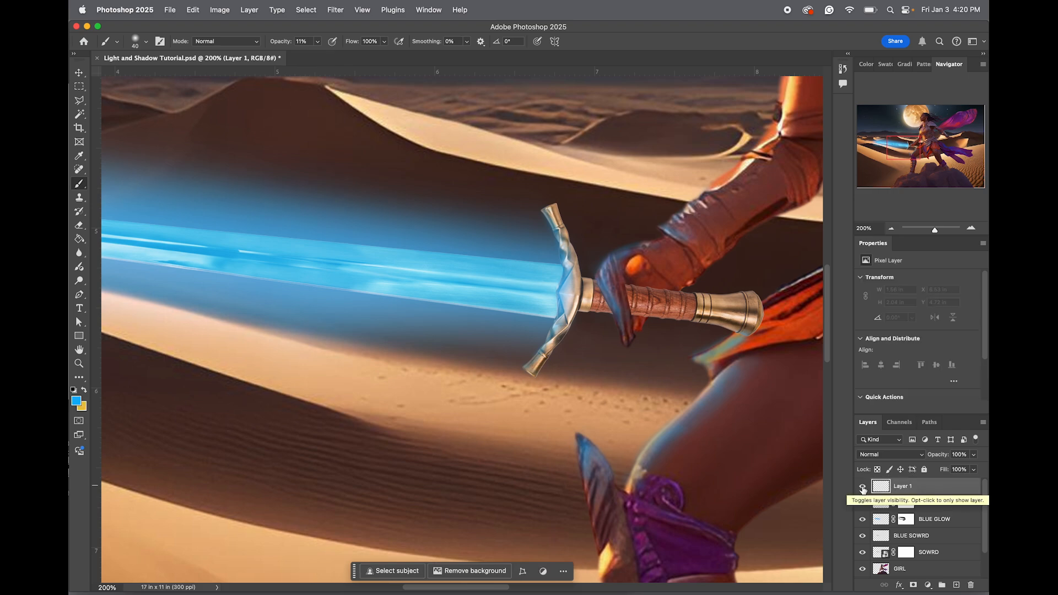
{"action": "left_click", "coordinate": [889, 455]}
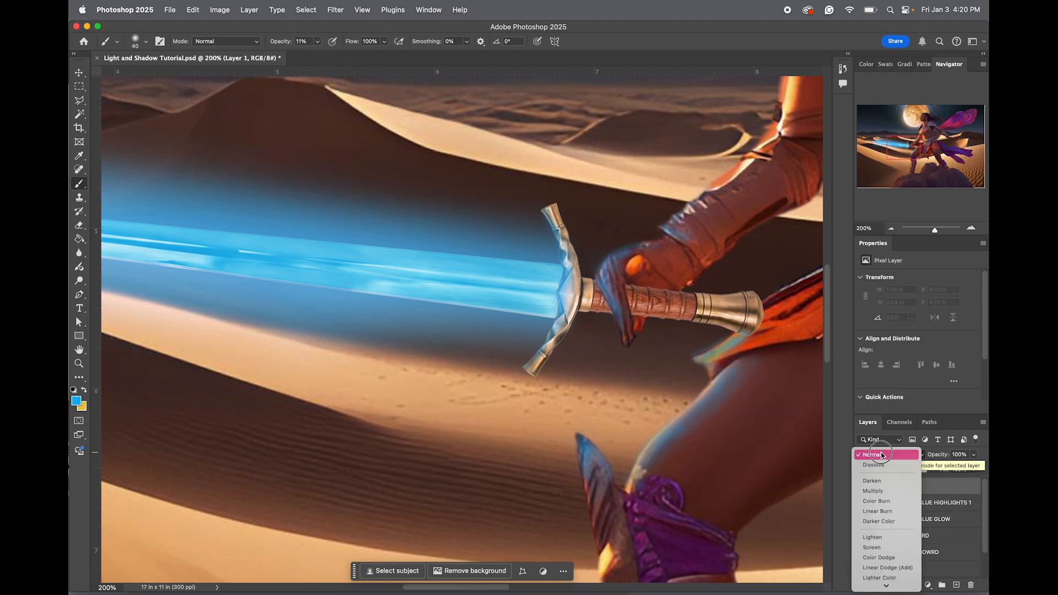
{"action": "left_click", "coordinate": [879, 548]}
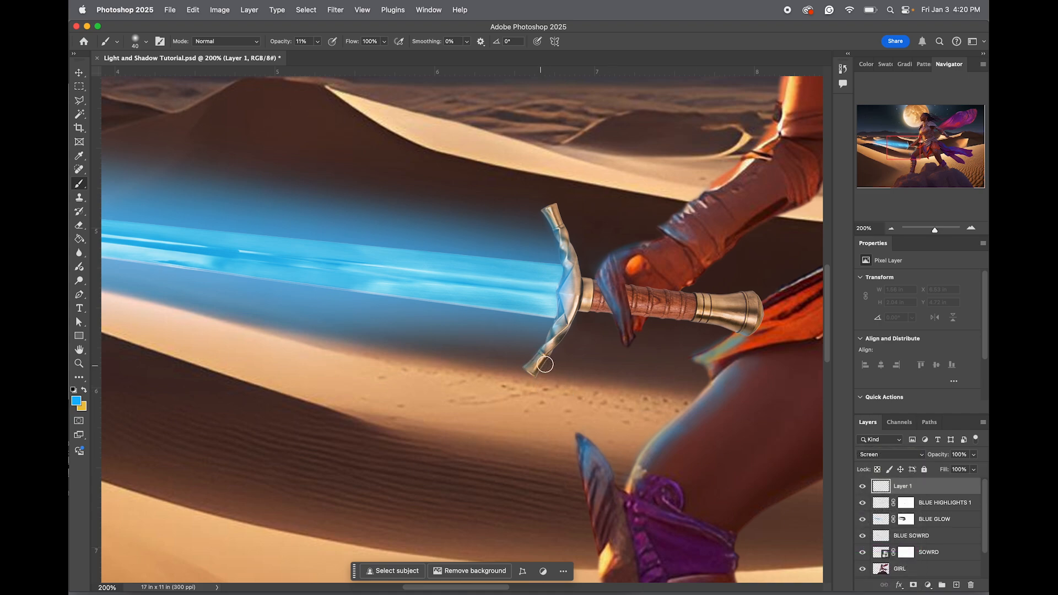
{"action": "mouse_move", "coordinate": [587, 293]}
{"action": "left_mouse_down"}
{"action": "mouse_move", "coordinate": [598, 313]}
{"action": "mouse_move", "coordinate": [594, 305]}
{"action": "mouse_move", "coordinate": [622, 309]}
{"action": "mouse_move", "coordinate": [582, 309]}
{"action": "mouse_move", "coordinate": [701, 316]}
{"action": "mouse_move", "coordinate": [641, 312]}
{"action": "left_mouse_up"}
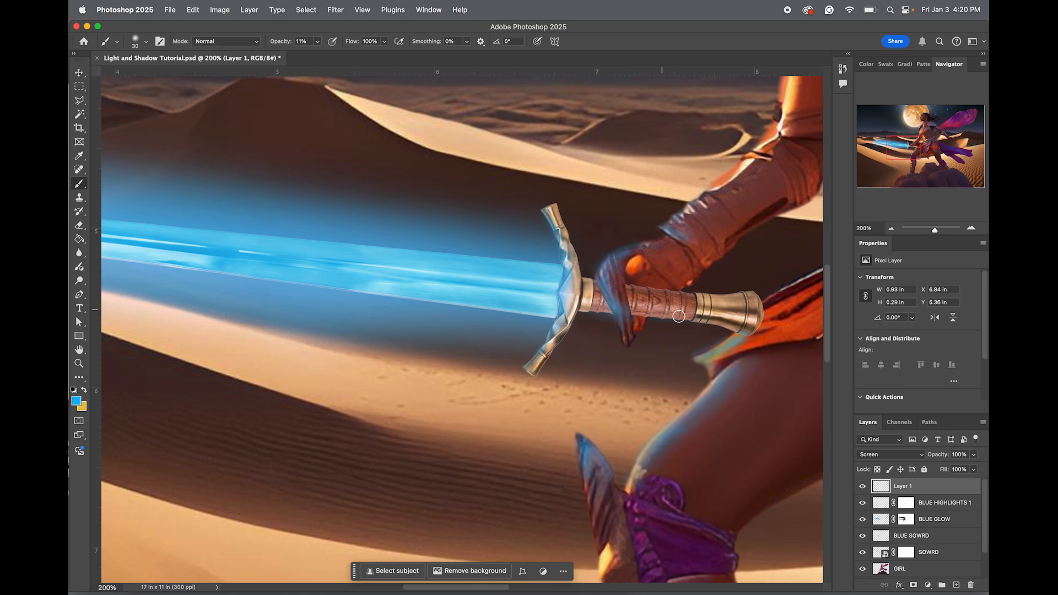
{"action": "mouse_move", "coordinate": [553, 214]}
{"action": "left_mouse_down"}
{"action": "mouse_move", "coordinate": [566, 241]}
{"action": "mouse_move", "coordinate": [554, 218]}
{"action": "mouse_move", "coordinate": [573, 306]}
{"action": "mouse_move", "coordinate": [534, 371]}
{"action": "mouse_move", "coordinate": [537, 287]}
{"action": "mouse_move", "coordinate": [552, 286]}
{"action": "mouse_move", "coordinate": [443, 288]}
{"action": "mouse_move", "coordinate": [544, 286]}
{"action": "mouse_move", "coordinate": [436, 274]}
{"action": "mouse_move", "coordinate": [550, 282]}
{"action": "mouse_move", "coordinate": [403, 270]}
{"action": "mouse_move", "coordinate": [534, 277]}
{"action": "mouse_move", "coordinate": [233, 263]}
{"action": "mouse_move", "coordinate": [378, 279]}
{"action": "mouse_move", "coordinate": [184, 251]}
{"action": "left_mouse_up"}
Enlarge the brush to 80 px and extend the faint blue light along the blade to its tip
{"action": "key", "text": "bracketright"}
{"action": "key", "text": "bracketright"}
{"action": "key", "text": "bracketright"}
{"action": "key", "text": "bracketright"}
{"action": "key", "text": "bracketright"}
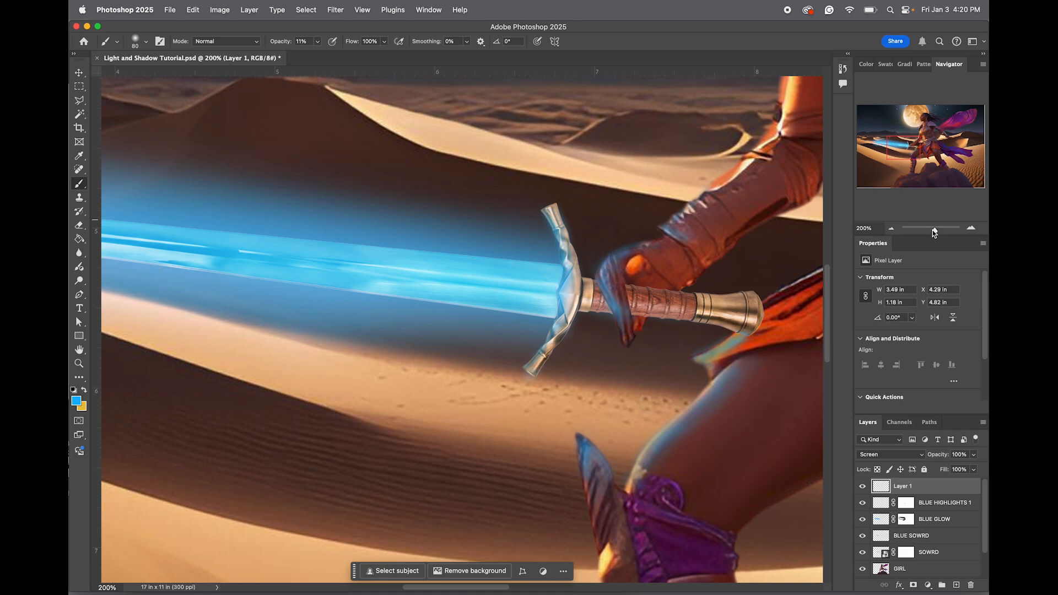
{"action": "left_click_drag", "start_coordinate": [935, 229], "coordinate": [926, 229]}
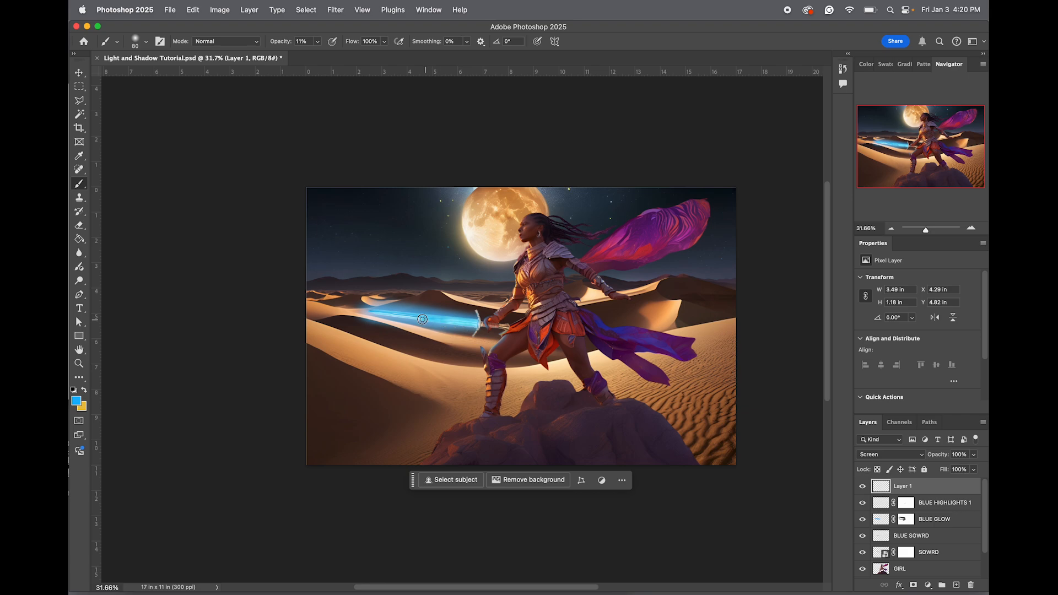
{"action": "key", "text": "z"}
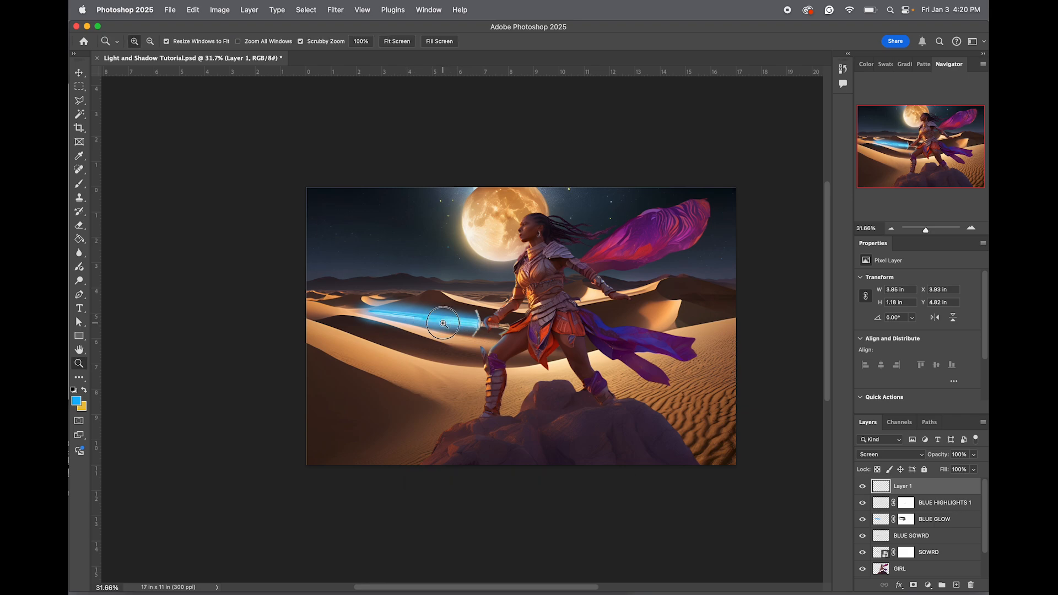
{"action": "left_click", "coordinate": [444, 324]}
{"action": "left_click", "coordinate": [444, 323]}
{"action": "key", "text": "b"}
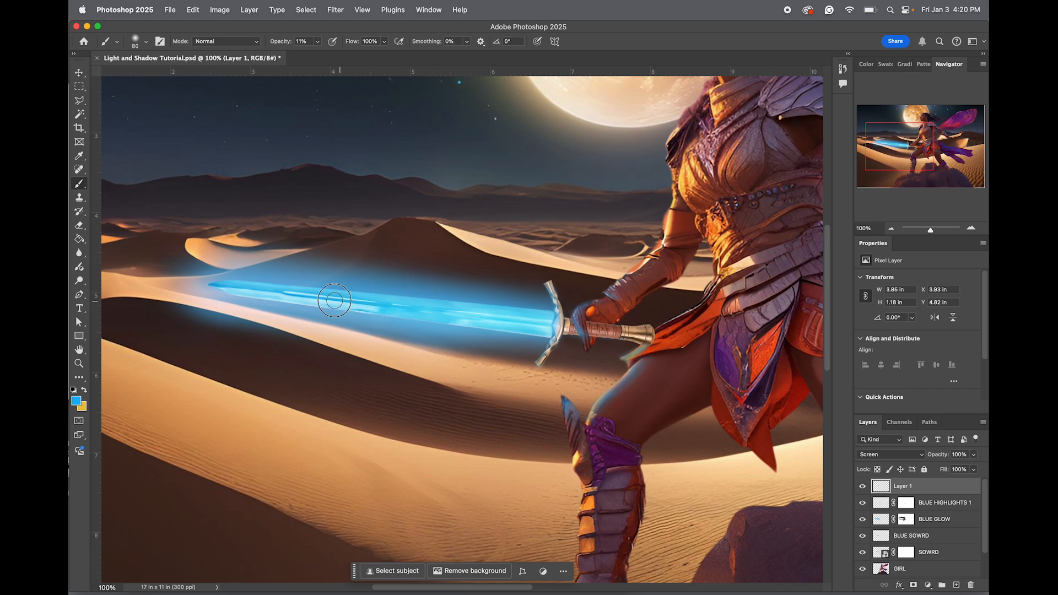
{"action": "mouse_move", "coordinate": [236, 287]}
{"action": "left_mouse_down"}
{"action": "mouse_move", "coordinate": [256, 291]}
{"action": "mouse_move", "coordinate": [199, 280]}
{"action": "mouse_move", "coordinate": [213, 283]}
{"action": "left_mouse_up"}
Set the brush opacity to 44% and brighten the blade from its tip to the middle with a smaller brush
{"action": "key", "text": "["}
{"action": "double_click", "coordinate": [300, 41]}
{"action": "type", "text": "44"}
{"action": "key", "text": "Return"}
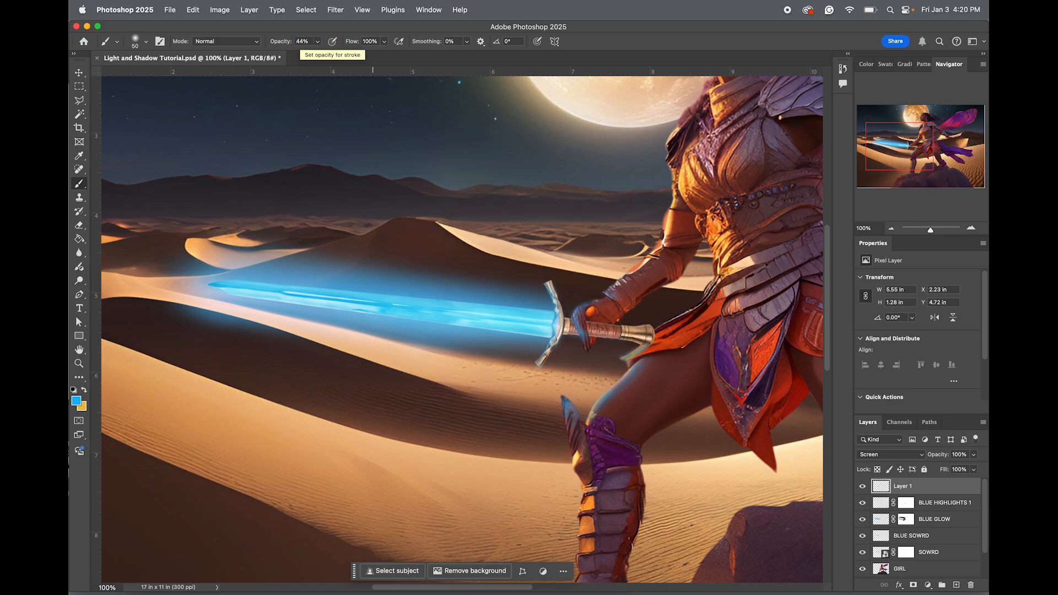
{"action": "left_click_drag", "start_coordinate": [213, 289], "coordinate": [428, 313]}
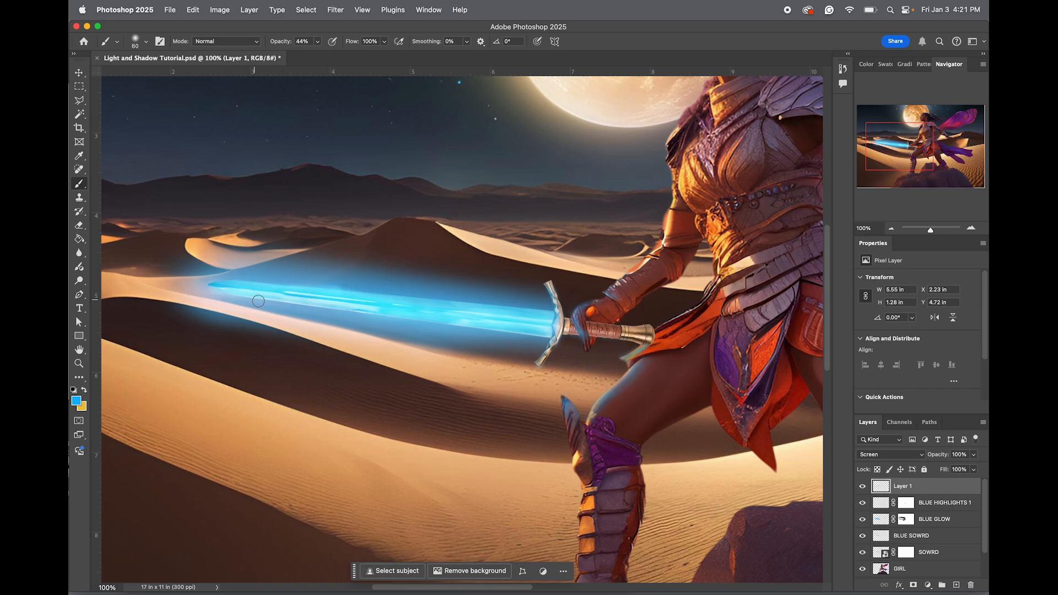
Paint a stronger blue glow around the sword tip and along the whole blade with a 125 px brush
{"action": "key", "text": "bracketright"}
{"action": "key", "text": "bracketright"}
{"action": "key", "text": "bracketright"}
{"action": "key", "text": "bracketright"}
{"action": "key", "text": "bracketright"}
{"action": "left_click", "coordinate": [219, 287]}
{"action": "left_click", "coordinate": [221, 285]}
{"action": "mouse_move", "coordinate": [203, 286]}
{"action": "left_mouse_down"}
{"action": "mouse_move", "coordinate": [268, 302]}
{"action": "mouse_move", "coordinate": [538, 322]}
{"action": "left_mouse_up"}
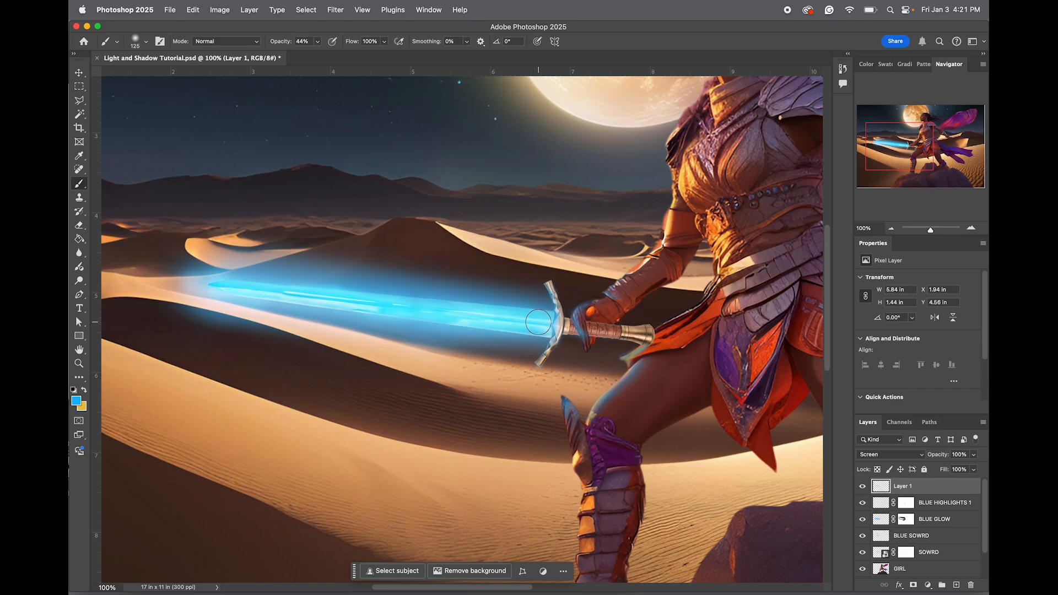
Paint blue light along the outer edge of the sword arm, from wrist to shoulder, with a 40 px brush
{"action": "key", "text": "bracketleft"}
{"action": "key", "text": "bracketleft"}
{"action": "key", "text": "bracketleft"}
{"action": "key", "text": "bracketleft"}
{"action": "key", "text": "bracketleft"}
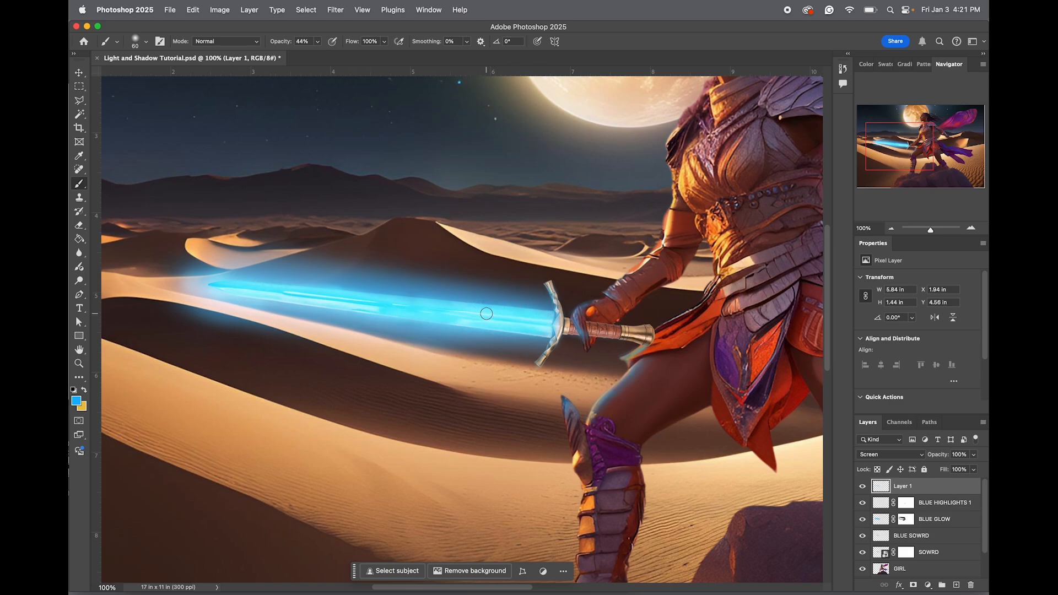
{"action": "key", "text": "bracketleft"}
{"action": "mouse_move", "coordinate": [674, 169]}
{"action": "left_mouse_down"}
{"action": "mouse_move", "coordinate": [663, 252]}
{"action": "mouse_move", "coordinate": [642, 270]}
{"action": "left_mouse_up"}
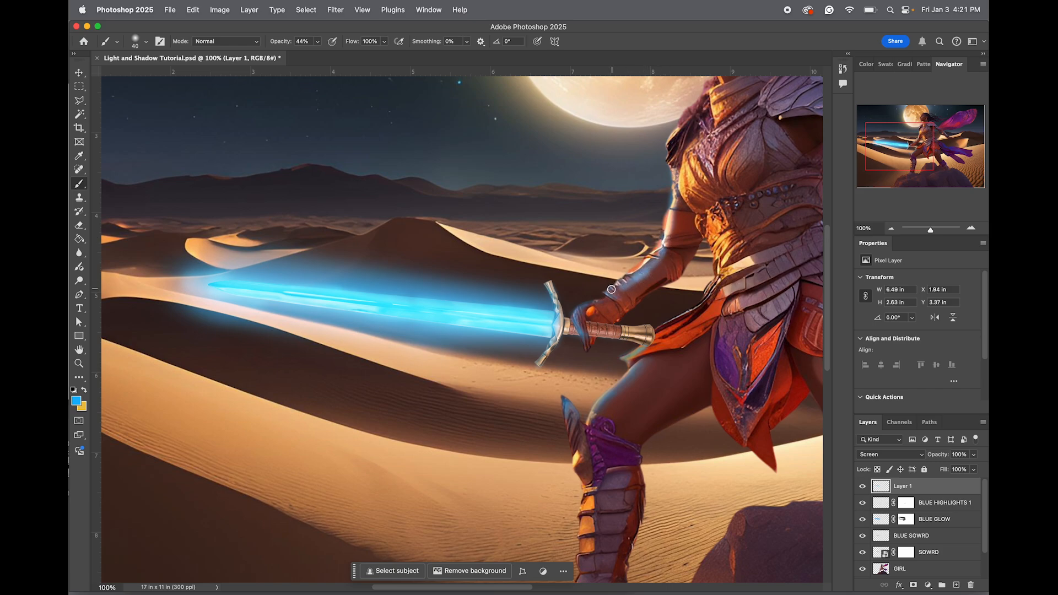
{"action": "mouse_move", "coordinate": [612, 290]}
{"action": "left_mouse_down"}
{"action": "mouse_move", "coordinate": [656, 261]}
{"action": "mouse_move", "coordinate": [674, 223]}
{"action": "mouse_move", "coordinate": [673, 141]}
{"action": "mouse_move", "coordinate": [674, 166]}
{"action": "left_mouse_up"}
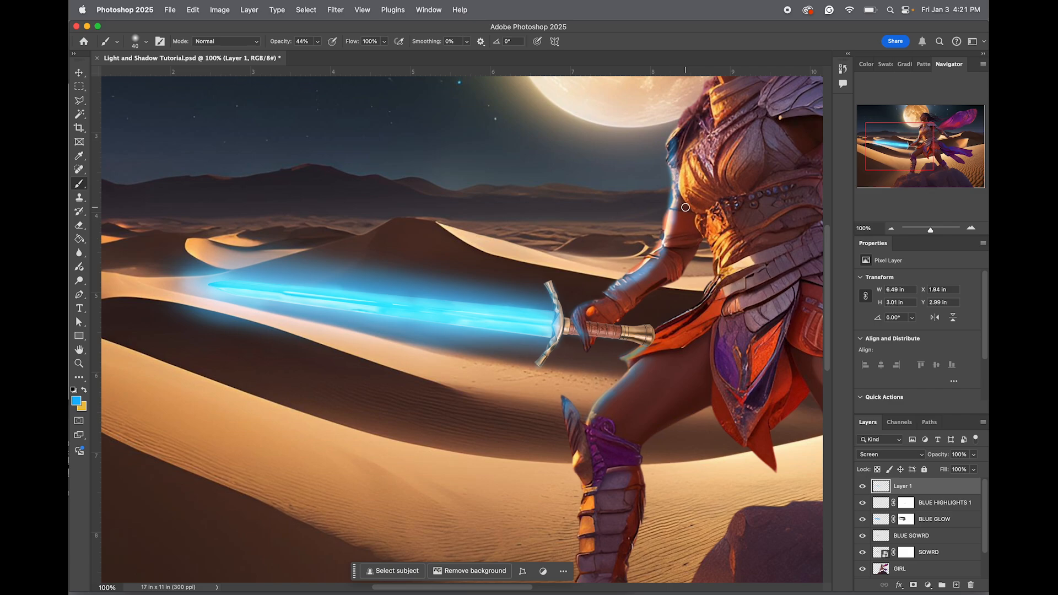
Broaden the blue light over the sword arm from shoulder to wrist with a 90 px brush
{"action": "key", "text": "bracketright"}
{"action": "key", "text": "bracketright"}
{"action": "key", "text": "bracketright"}
{"action": "mouse_move", "coordinate": [684, 142]}
{"action": "left_mouse_down"}
{"action": "mouse_move", "coordinate": [678, 223]}
{"action": "mouse_move", "coordinate": [613, 306]}
{"action": "left_mouse_up"}
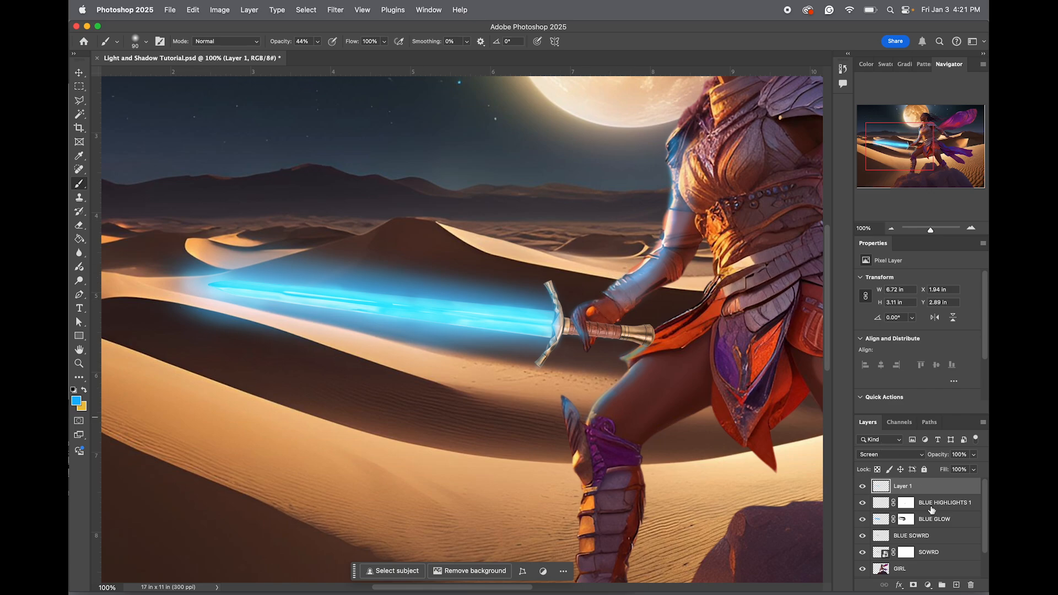
Add a layer mask to Layer 1 and mask back the blue on the arm's inner side with a 150 px black brush
{"action": "left_click", "coordinate": [913, 585]}
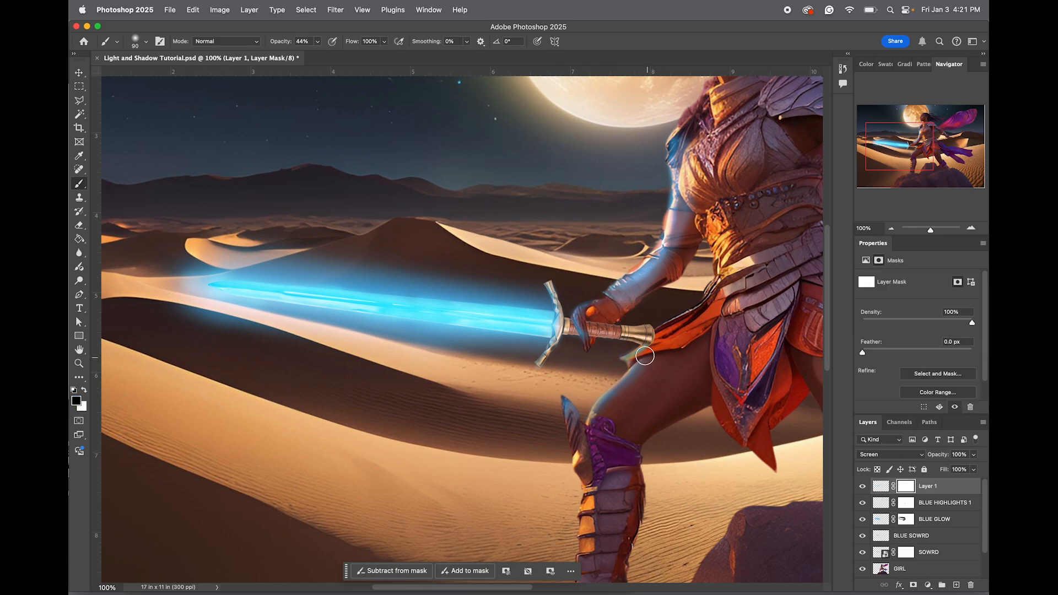
{"action": "key", "text": "bracketright"}
{"action": "key", "text": "bracketright"}
{"action": "key", "text": "bracketright"}
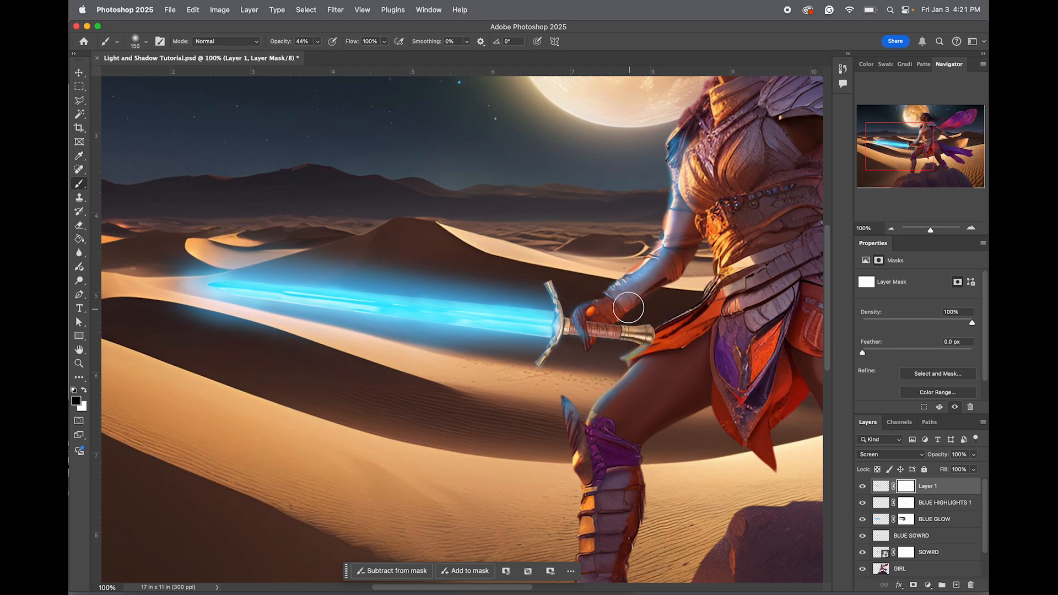
{"action": "mouse_move", "coordinate": [629, 308]}
{"action": "left_mouse_down"}
{"action": "mouse_move", "coordinate": [661, 276]}
{"action": "mouse_move", "coordinate": [656, 293]}
{"action": "mouse_move", "coordinate": [703, 197]}
{"action": "left_mouse_up"}
{"action": "left_click_drag", "start_coordinate": [694, 129], "coordinate": [687, 175]}
{"action": "left_click", "coordinate": [686, 227]}
{"action": "left_click", "coordinate": [670, 281]}
{"action": "left_click", "coordinate": [655, 288]}
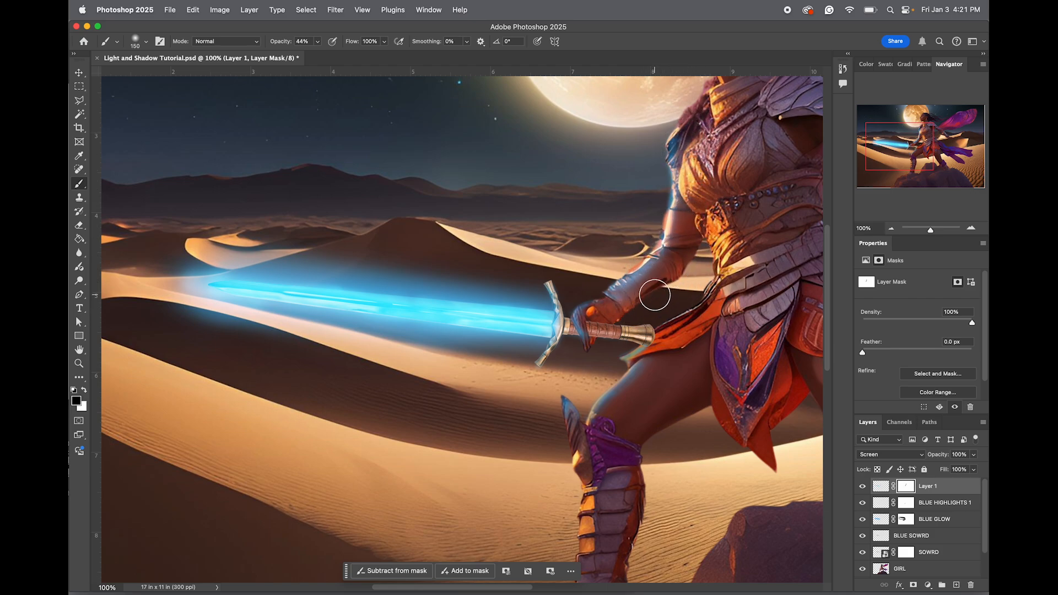
Smudge Layer 1's mask near the shoulder using the Smudge tool at 90% strength
{"action": "key", "text": "bracketleft"}
{"action": "key", "text": "bracketleft"}
{"action": "key", "text": "bracketleft"}
{"action": "key", "text": "bracketleft"}
{"action": "key", "text": "bracketleft"}
{"action": "key", "text": "bracketleft"}
{"action": "key", "text": "bracketleft"}
{"action": "left_click", "coordinate": [80, 281]}
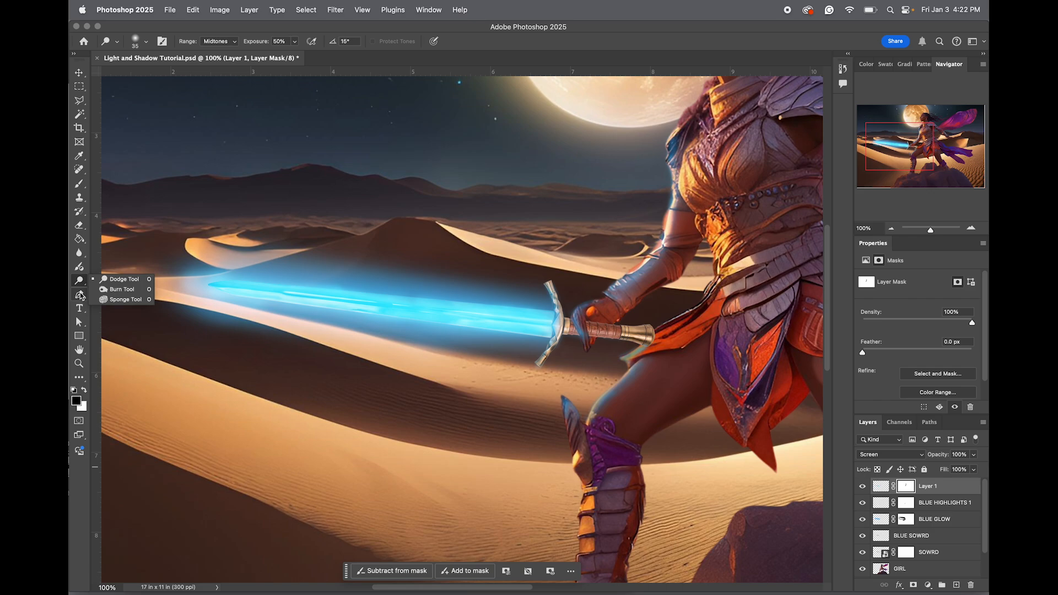
{"action": "left_click_drag", "start_coordinate": [81, 254], "coordinate": [102, 273]}
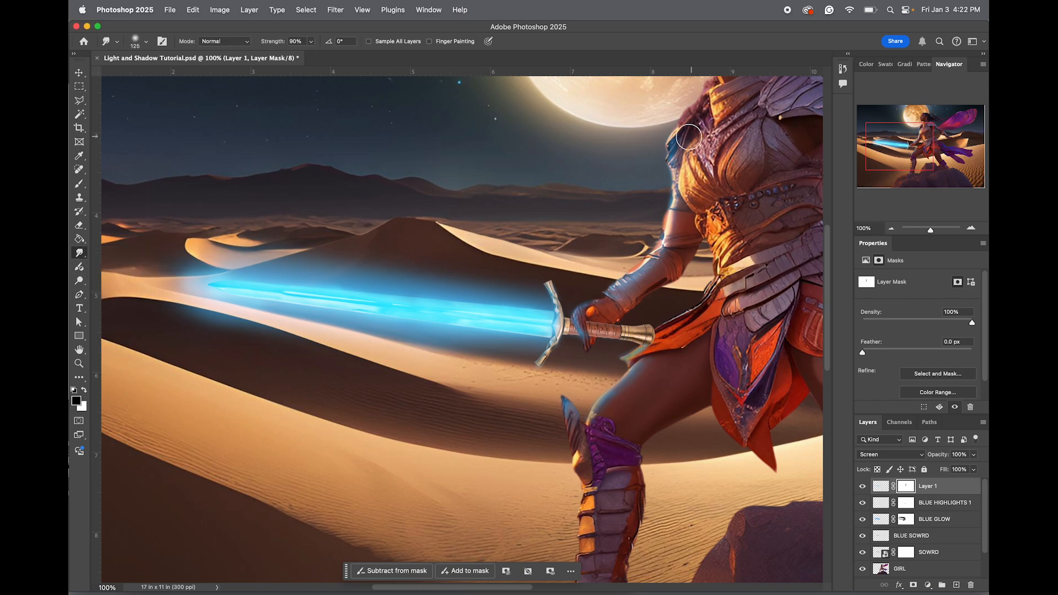
{"action": "mouse_move", "coordinate": [689, 136]}
{"action": "left_mouse_down"}
{"action": "mouse_move", "coordinate": [670, 147]}
{"action": "mouse_move", "coordinate": [700, 104]}
{"action": "mouse_move", "coordinate": [688, 147]}
{"action": "mouse_move", "coordinate": [698, 106]}
{"action": "mouse_move", "coordinate": [673, 148]}
{"action": "mouse_move", "coordinate": [699, 109]}
{"action": "left_mouse_up"}
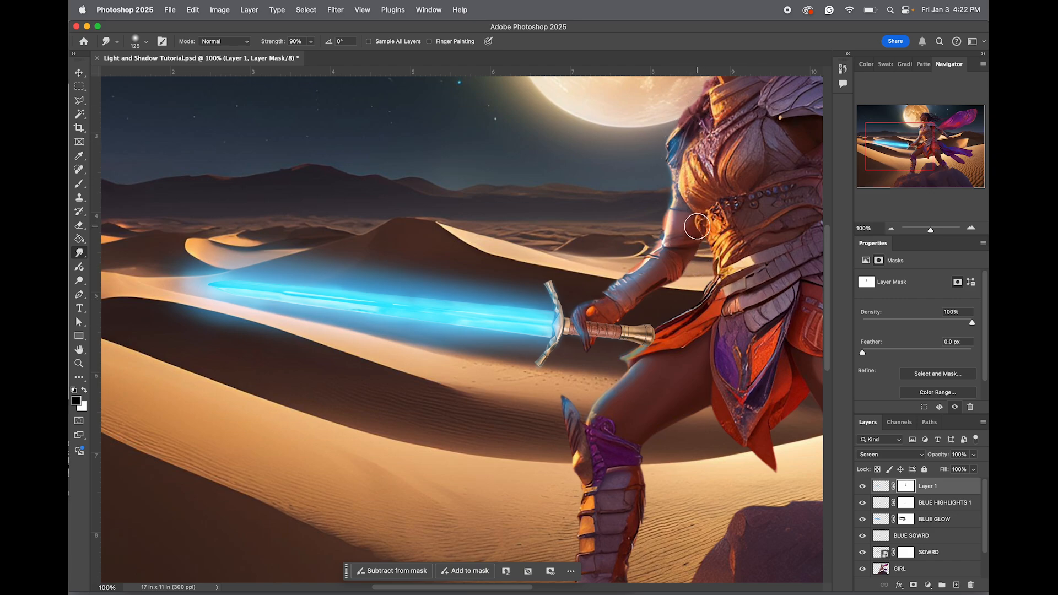
Rename Layer 1 to BH 2
{"action": "key", "text": "z"}
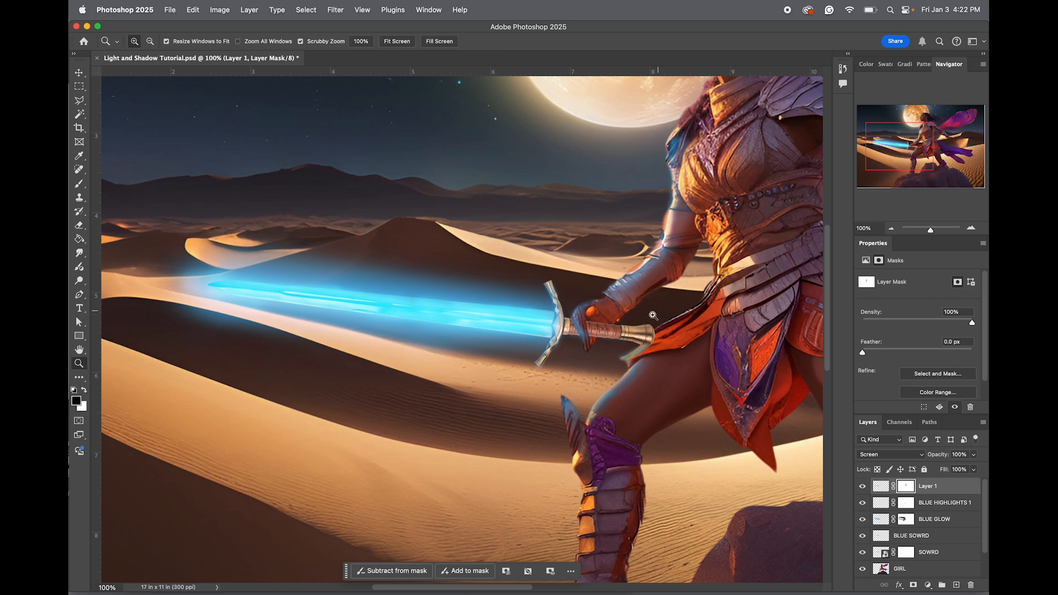
{"action": "left_click", "coordinate": [629, 330], "text": "alt"}
{"action": "left_click", "coordinate": [629, 329], "text": "alt"}
{"action": "left_click", "coordinate": [629, 330], "text": "alt"}
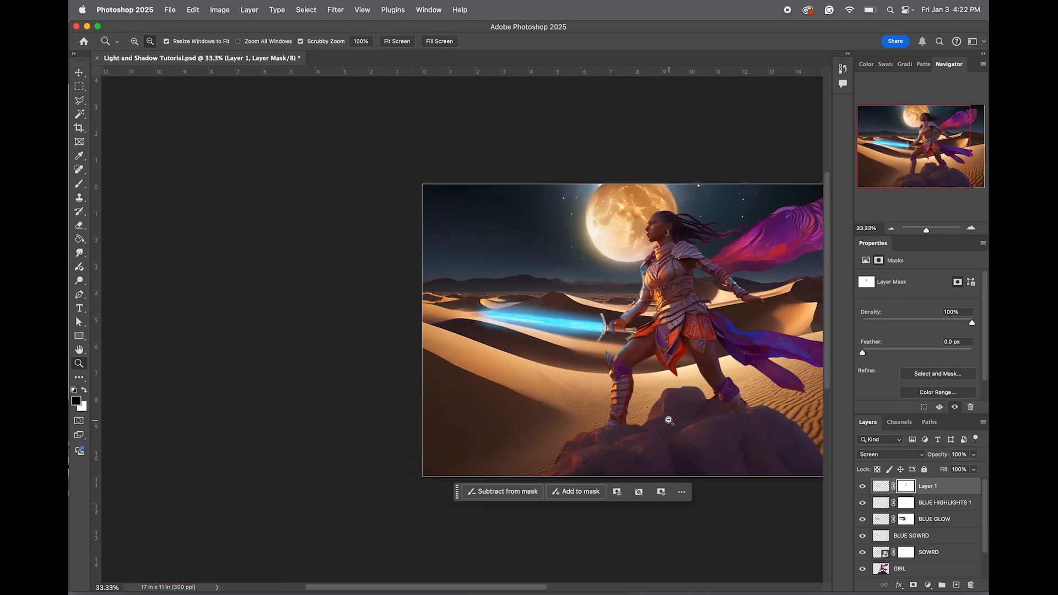
{"action": "double_click", "coordinate": [927, 487]}
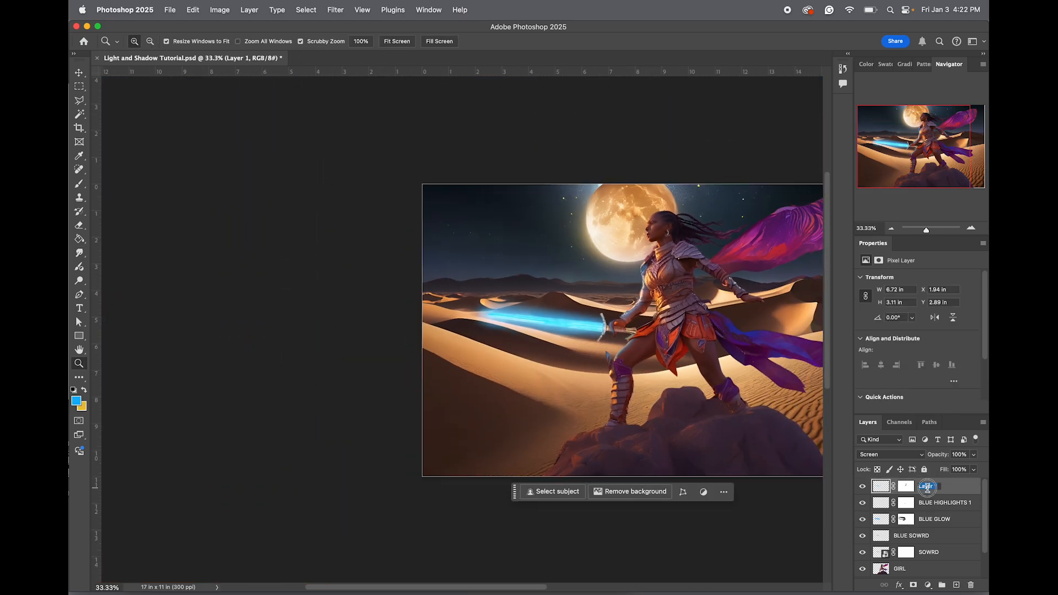
{"action": "type", "text": "BH 2"}
{"action": "key", "text": "Return"}
Group the BLUE GLOW, BLUE HIGHLIGHTS 1 and BH 2 layers
{"action": "left_click", "coordinate": [932, 522]}
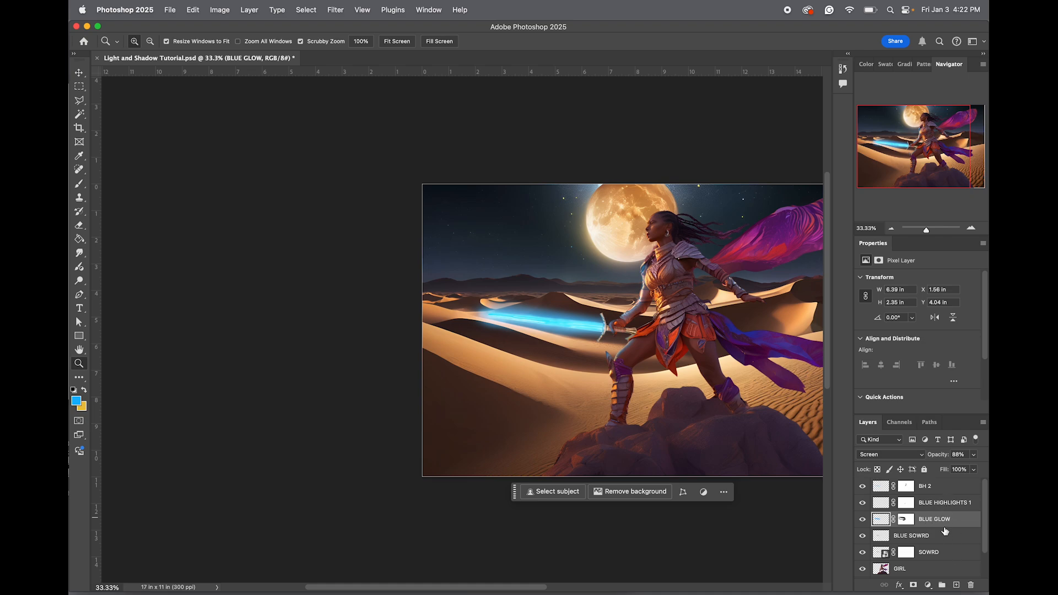
{"action": "left_click", "coordinate": [948, 491], "text": "shift"}
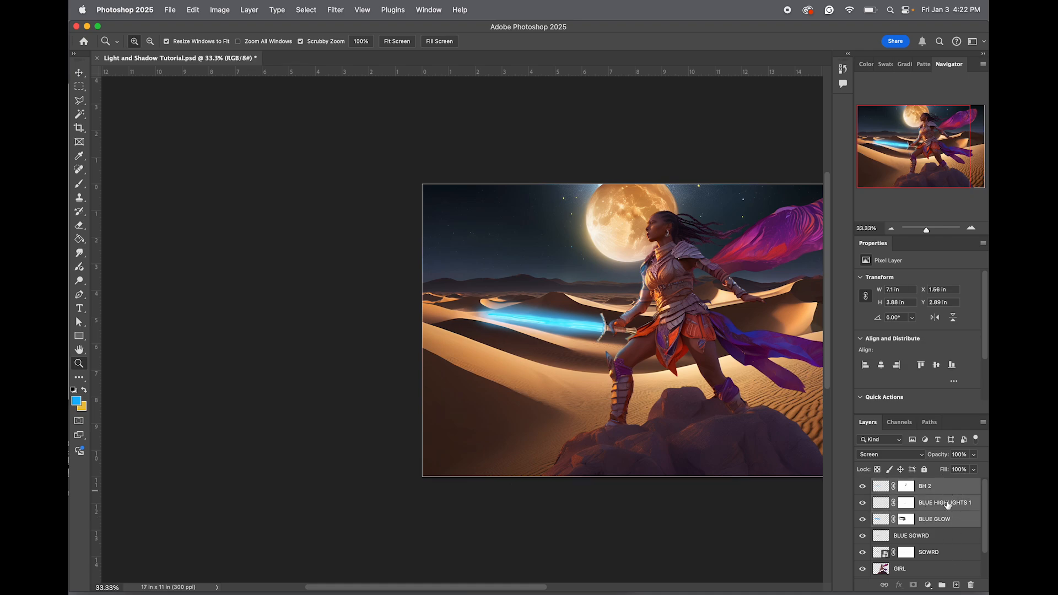
{"action": "left_click_drag", "start_coordinate": [934, 517], "coordinate": [942, 585]}
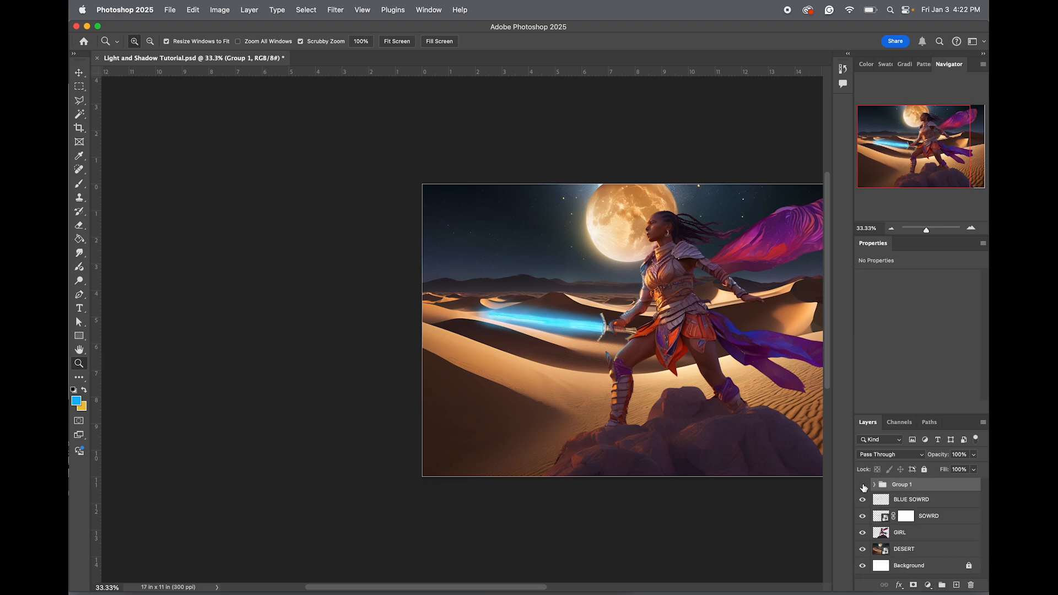
Toggle the visibility of the new layer group to compare the image with and without the blue lighting
{"action": "left_click", "coordinate": [863, 485]}
{"action": "left_click", "coordinate": [864, 485]}
{"action": "left_click", "coordinate": [863, 485]}
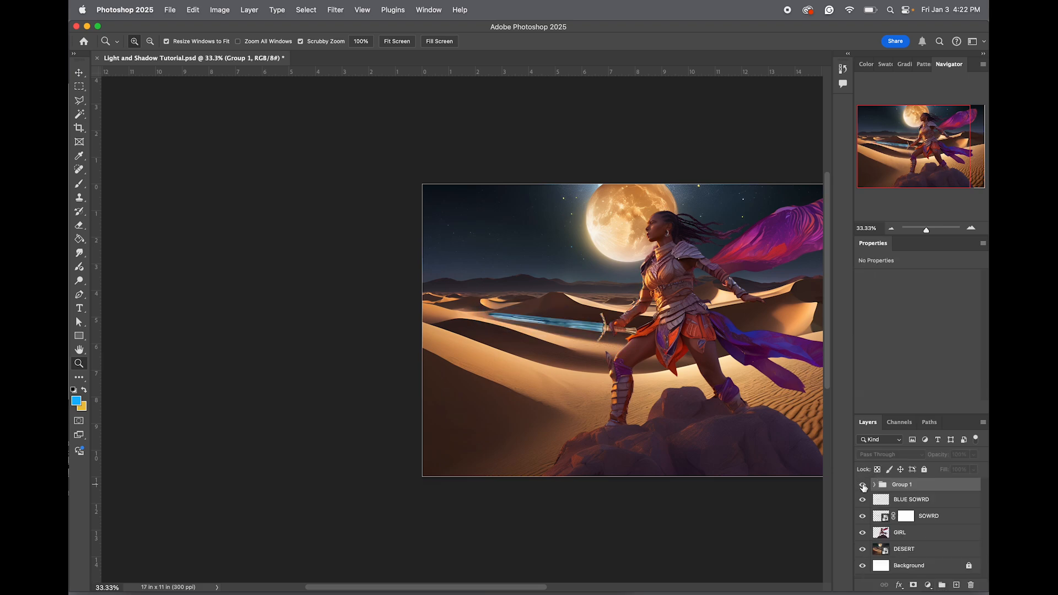
{"action": "left_click", "coordinate": [863, 485]}
{"action": "left_click", "coordinate": [863, 486]}
{"action": "left_click", "coordinate": [863, 485]}
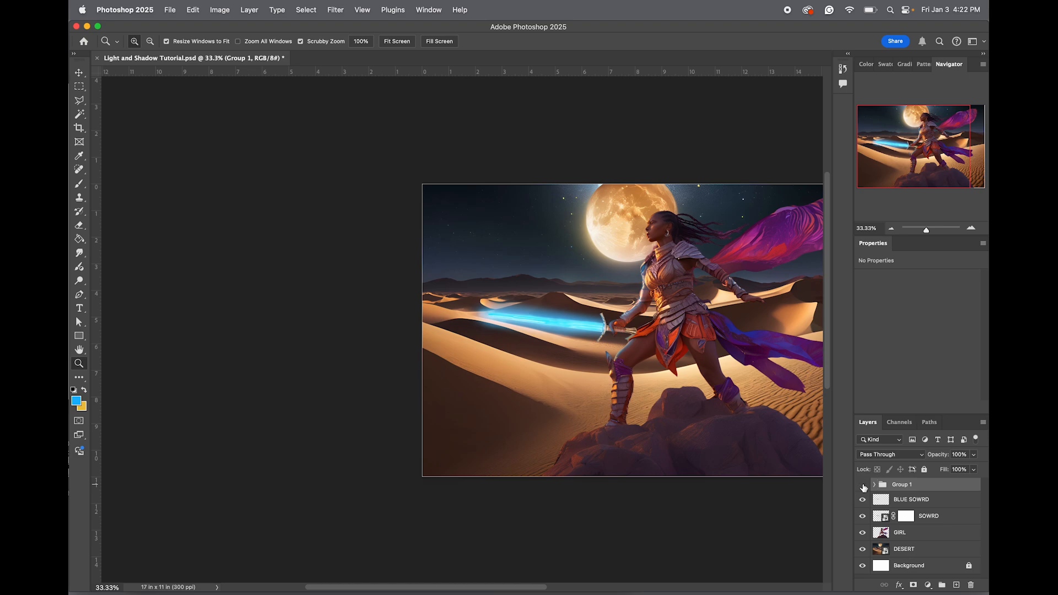
{"action": "left_click", "coordinate": [864, 485]}
{"action": "left_click", "coordinate": [864, 486]}
{"action": "left_click", "coordinate": [863, 485]}
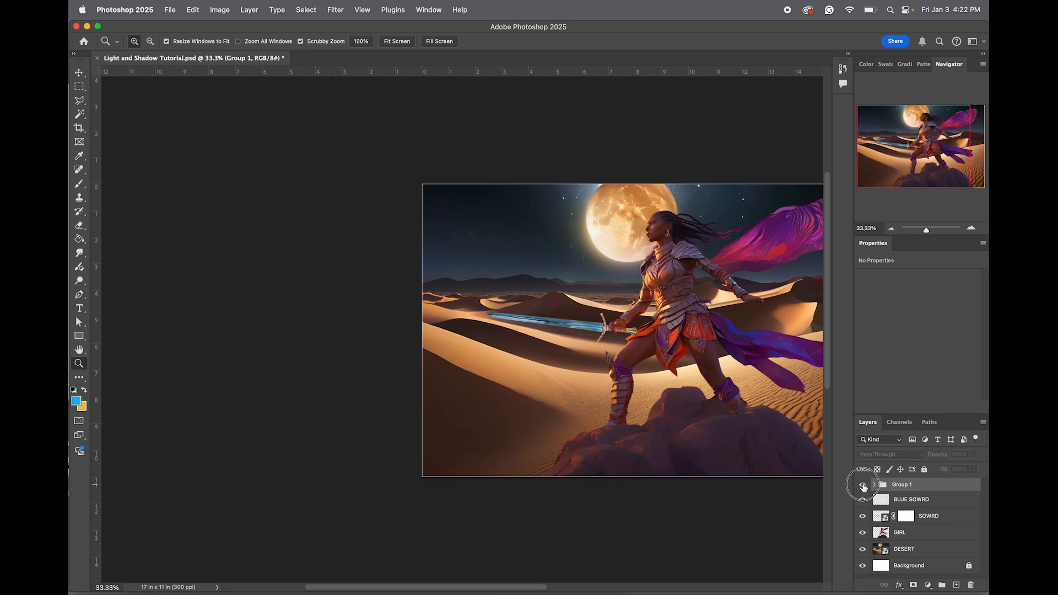
Compare the warrior and blade up close with Group 1 shown and hidden, leaving the group visible
{"action": "left_click", "coordinate": [863, 485]}
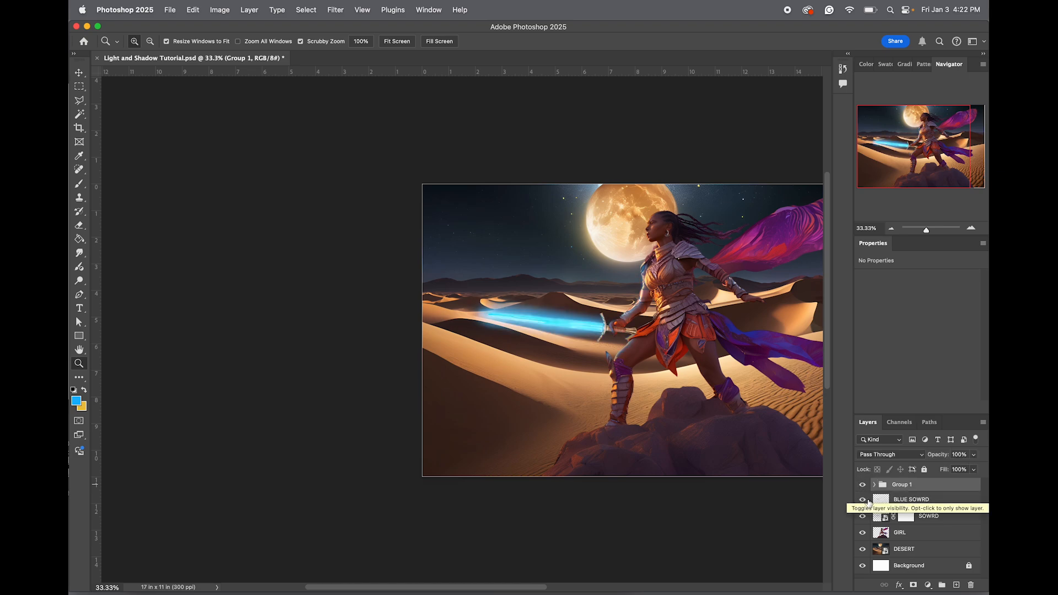
{"action": "left_click", "coordinate": [656, 333]}
{"action": "left_click", "coordinate": [657, 333]}
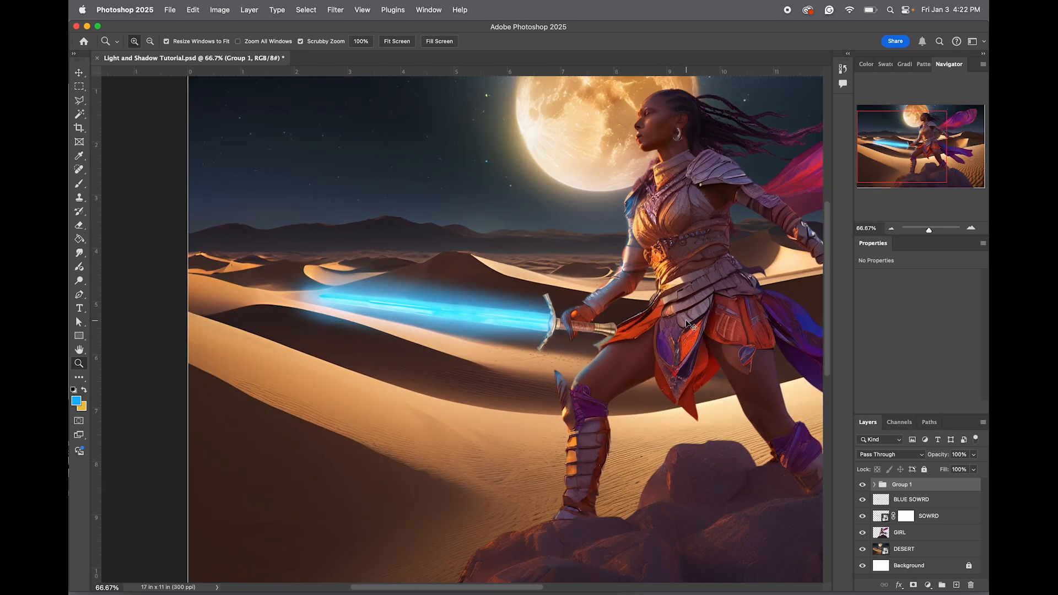
{"action": "key", "text": "super+z"}
{"action": "key", "text": "super+shift+z"}
{"action": "key", "text": "super+z"}
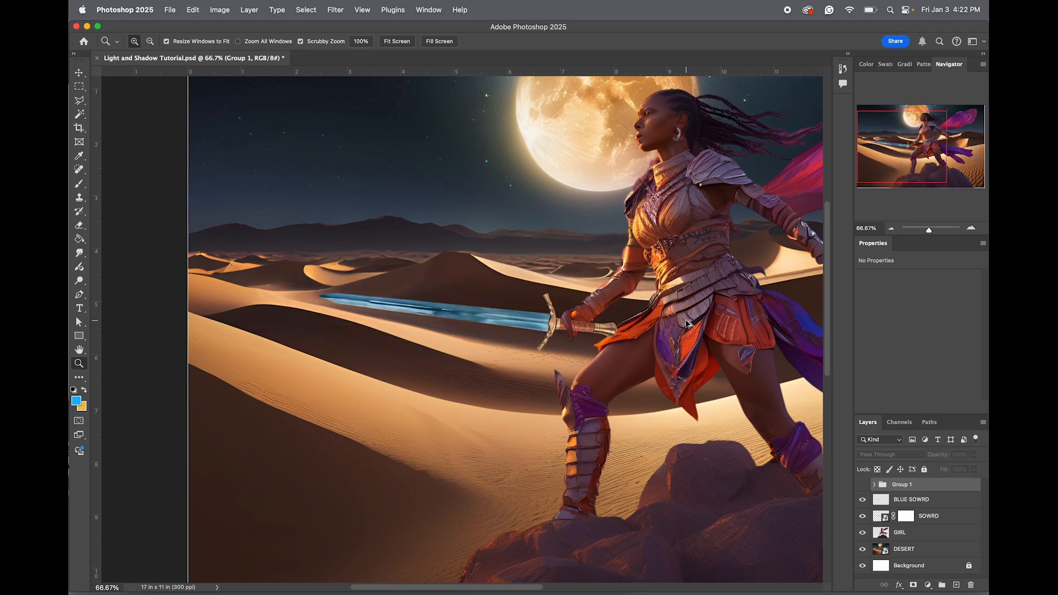
{"action": "key", "text": "super+shift+z"}
{"action": "key", "text": "super+z"}
{"action": "key", "text": "super+shift+z"}
{"action": "key", "text": "super+z"}
{"action": "key", "text": "super+shift+z"}
{"action": "key", "text": "alt"}
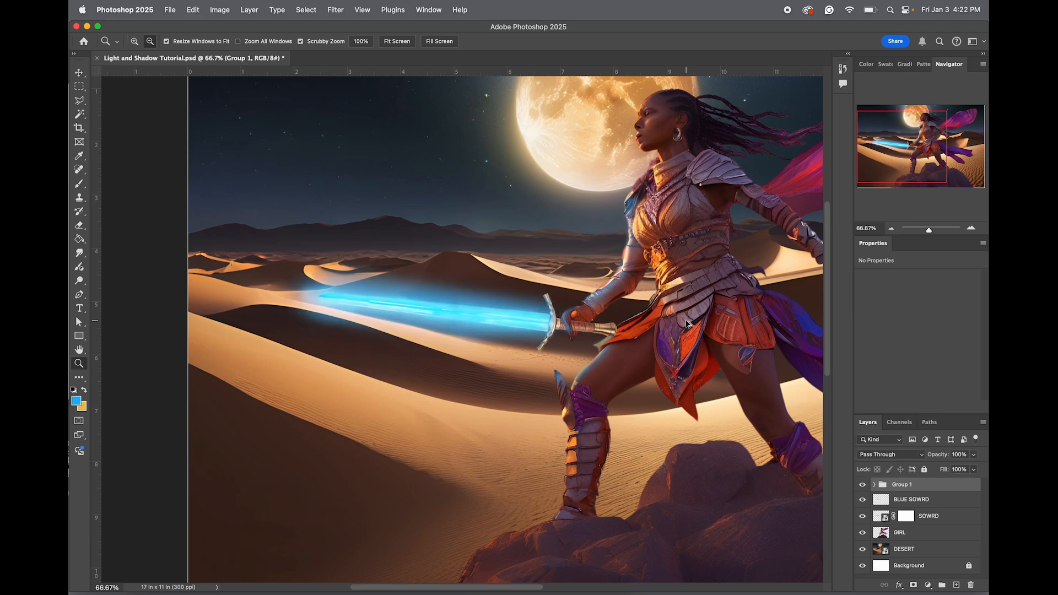
{"action": "key", "text": "super+z"}
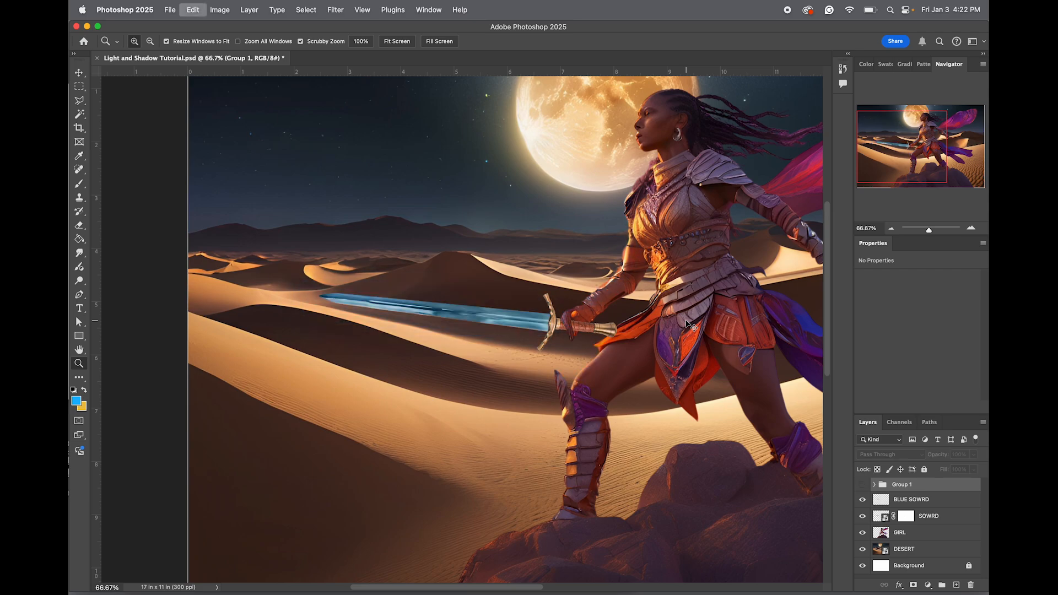
{"action": "key", "text": "super+shift+z"}
{"action": "key", "text": "super+z"}
{"action": "key", "text": "super+shift+z"}
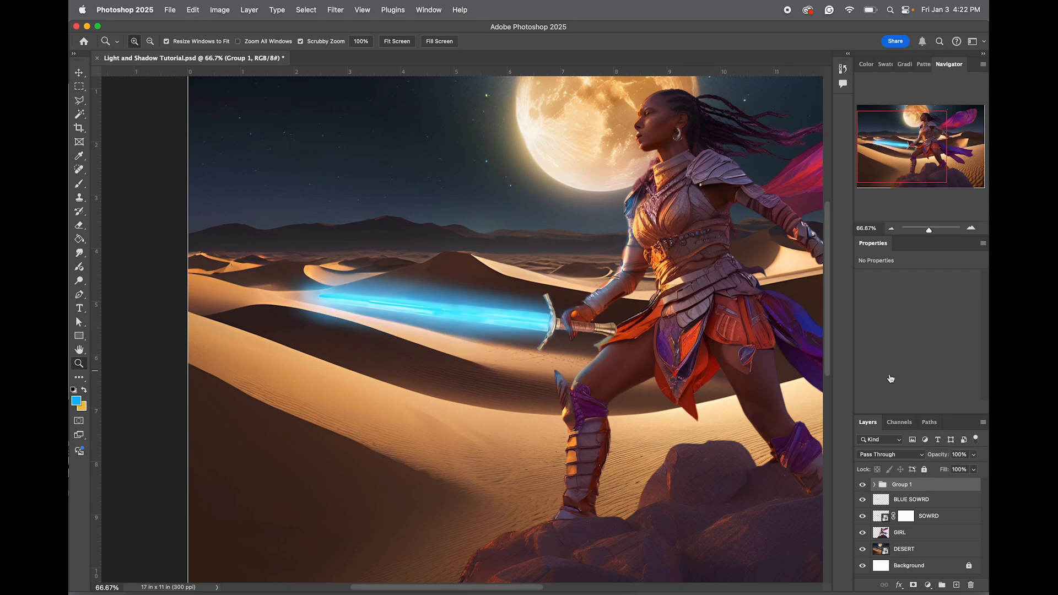
{"action": "key", "text": "super+z"}
{"action": "key", "text": "super+shift+z"}
{"action": "key", "text": "super+z"}
{"action": "key", "text": "super+shift+z"}
Try the Normal blend mode on Group 1 and undo it
{"action": "left_click", "coordinate": [908, 455]}
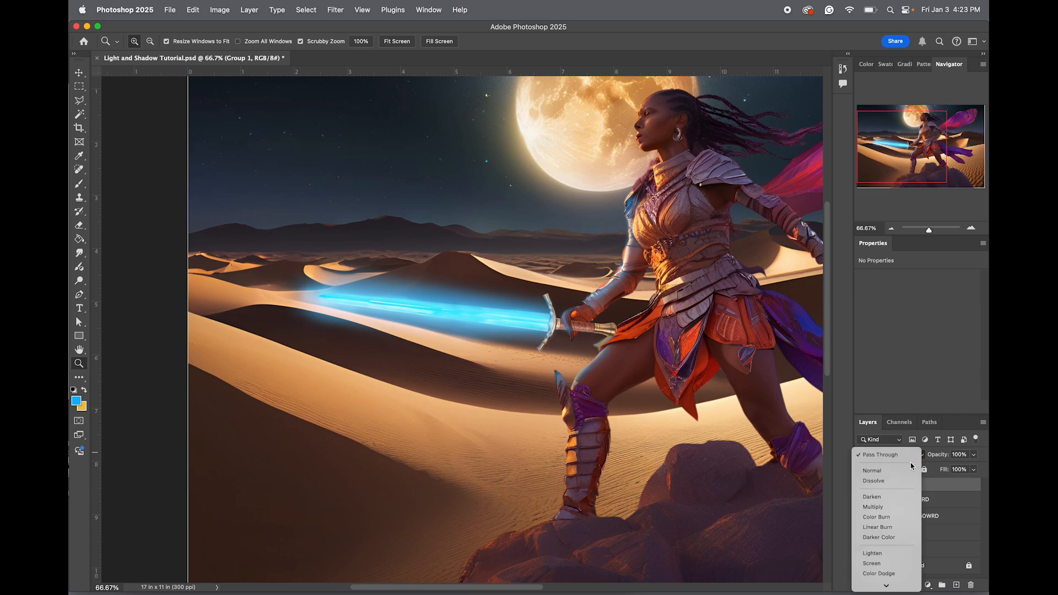
{"action": "left_click", "coordinate": [908, 470]}
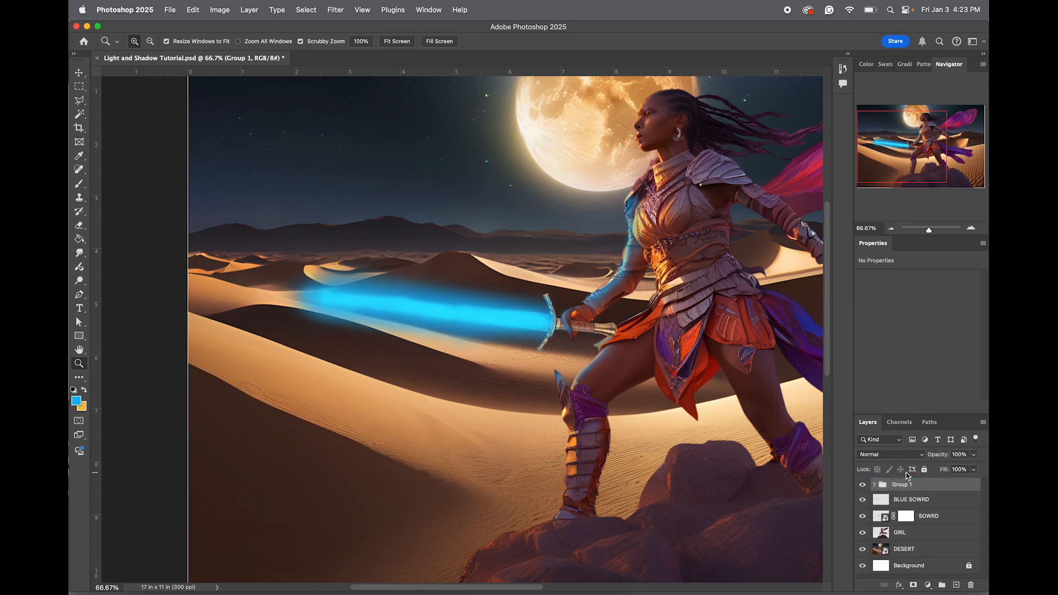
{"action": "key", "text": "super+z"}
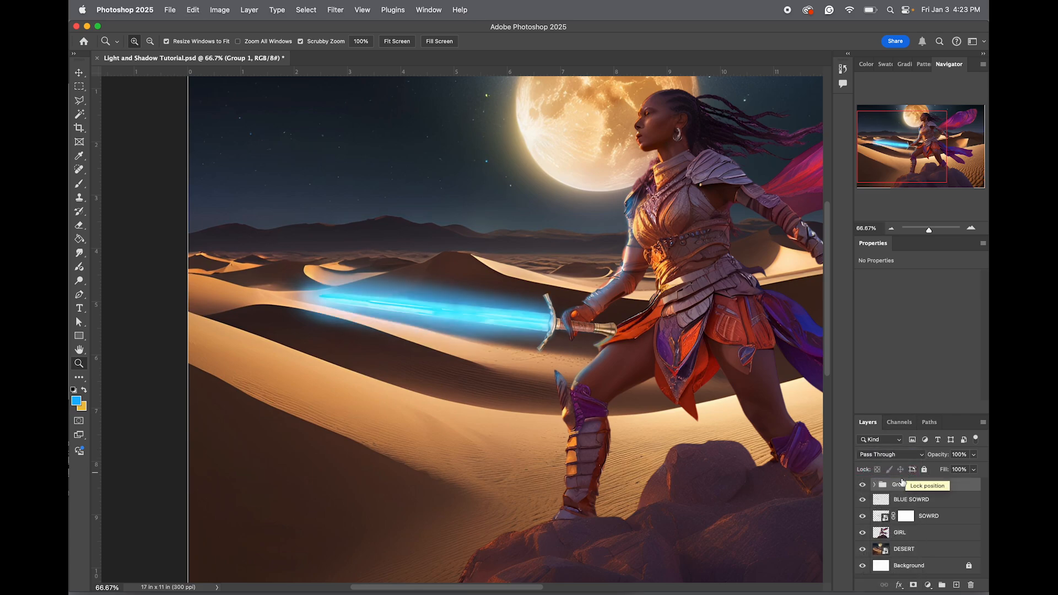
Expand Group 1 to review its BH 2, BLUE HIGHLIGHTS 1 and BLUE GLOW layers, and collapse it
{"action": "left_click", "coordinate": [874, 485]}
{"action": "left_click", "coordinate": [932, 503]}
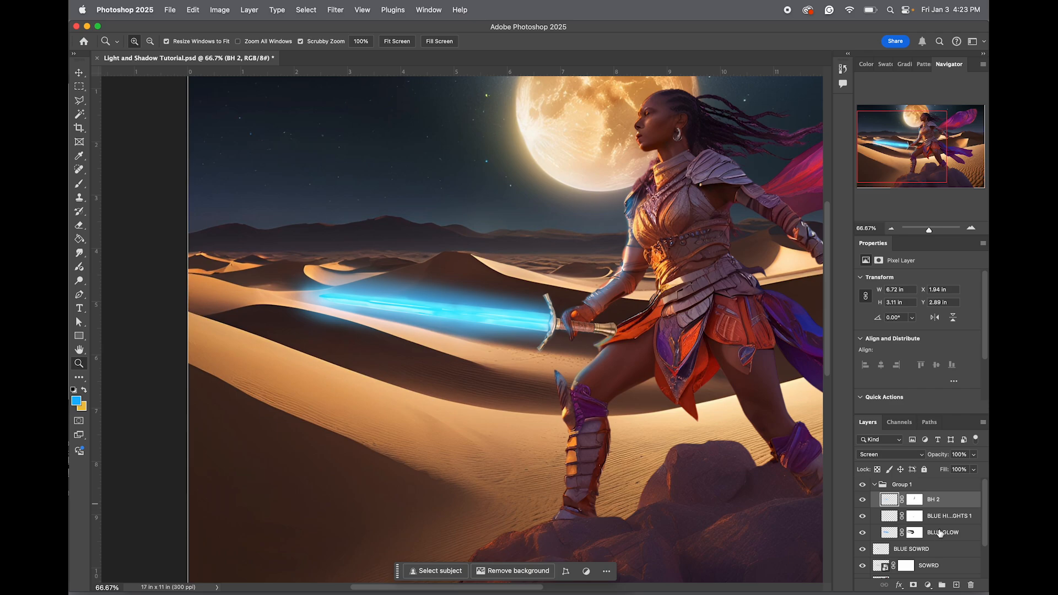
{"action": "double_click", "coordinate": [940, 532]}
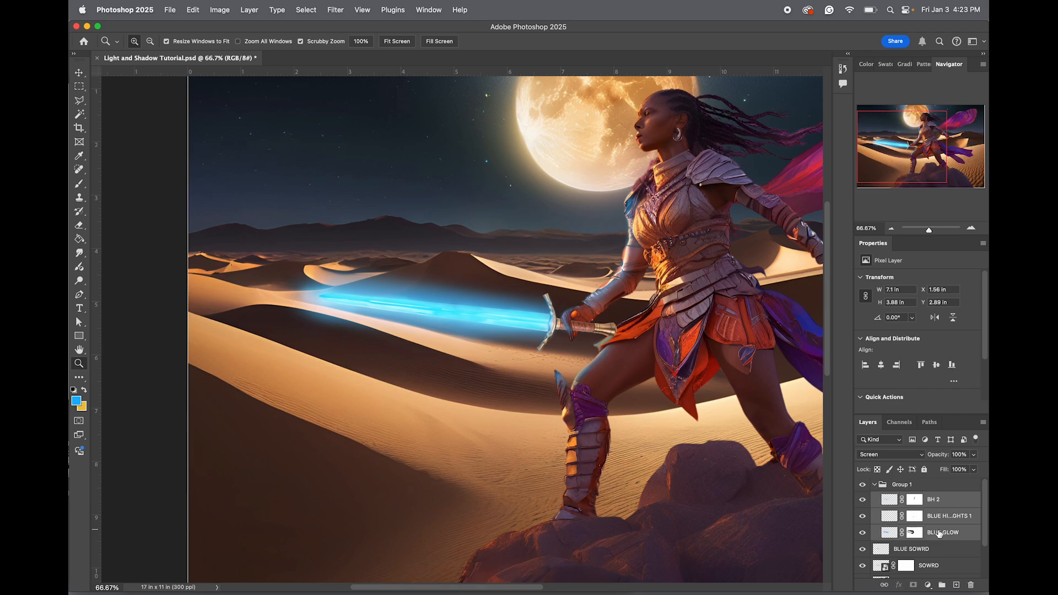
{"action": "left_click", "coordinate": [949, 499], "text": "shift"}
{"action": "left_click_drag", "start_coordinate": [962, 532], "coordinate": [950, 545]}
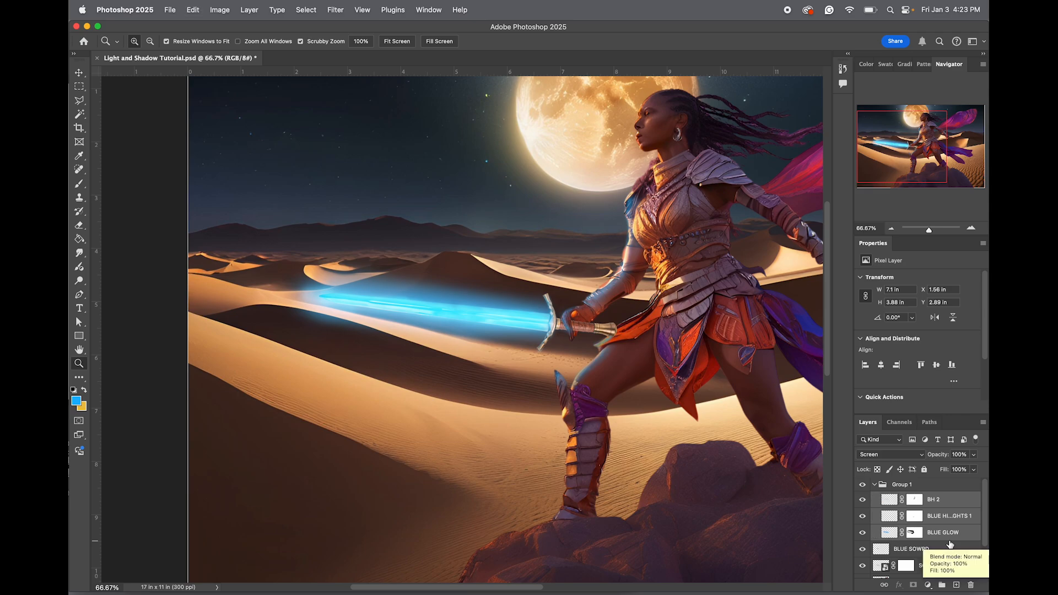
{"action": "left_click", "coordinate": [885, 484]}
{"action": "left_click", "coordinate": [875, 485]}
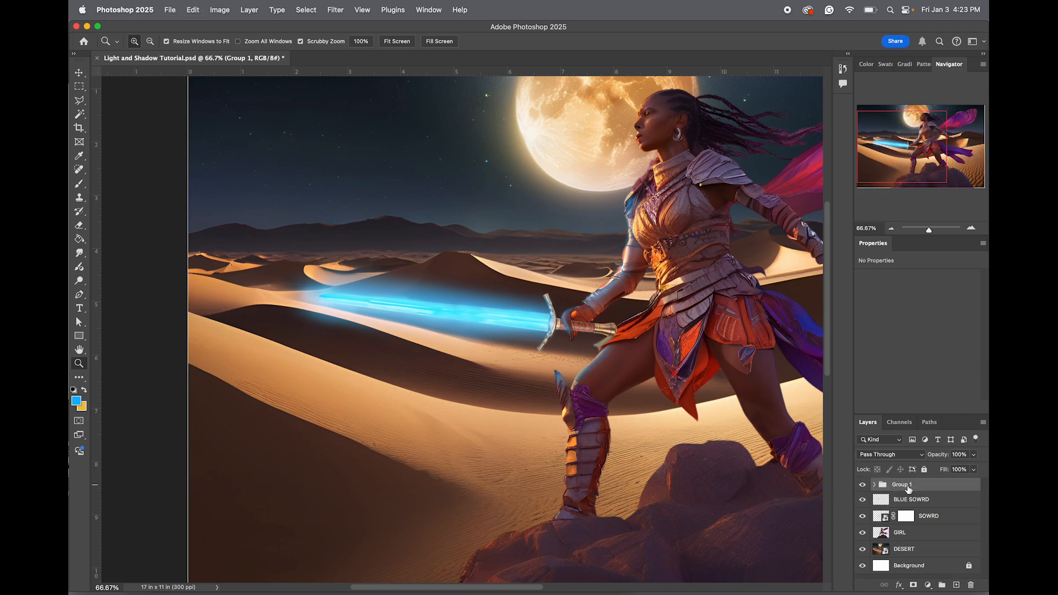
Rename Group 1 to BLUE GLOW and save the document
{"action": "double_click", "coordinate": [904, 485]}
{"action": "type", "text": "BLUE GLOW"}
{"action": "key", "text": "Return"}
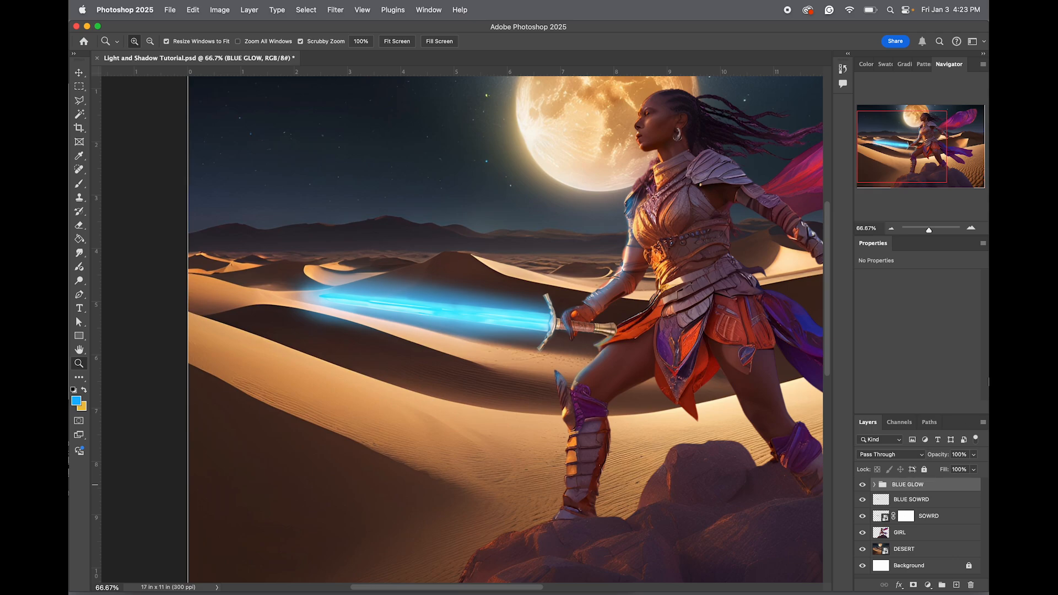
{"action": "key", "text": "super+s"}
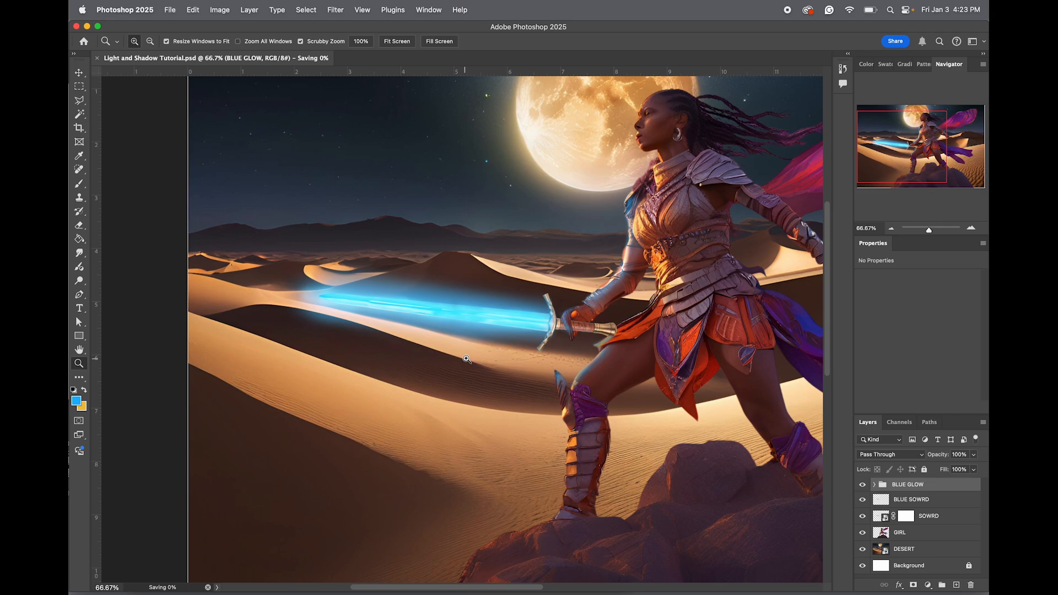
Duplicate the GIRL layer as GIRL copy and hide the original GIRL layer
{"action": "right_click", "coordinate": [549, 363]}
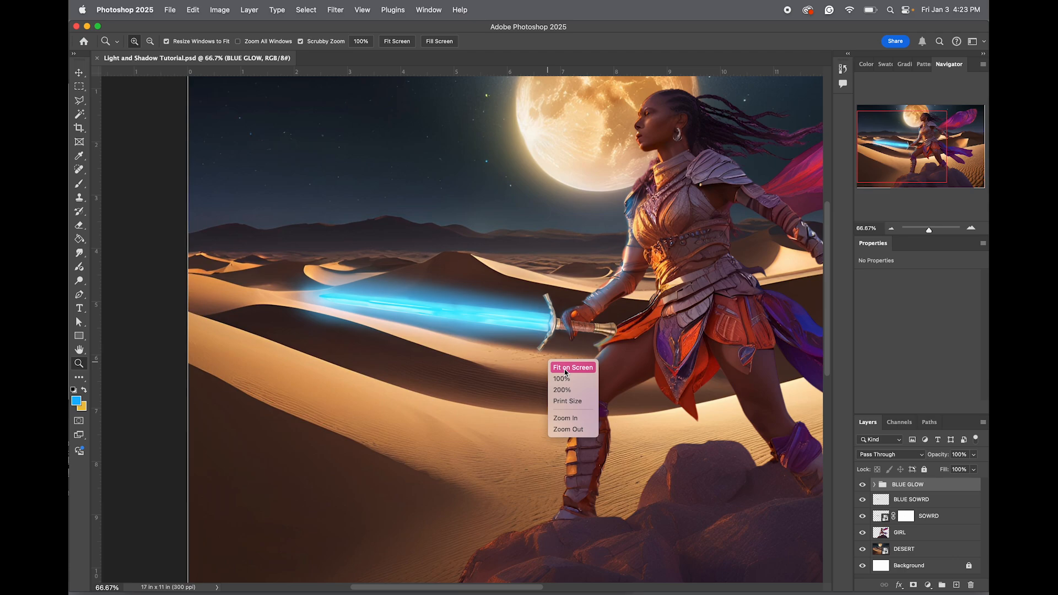
{"action": "left_click", "coordinate": [565, 371]}
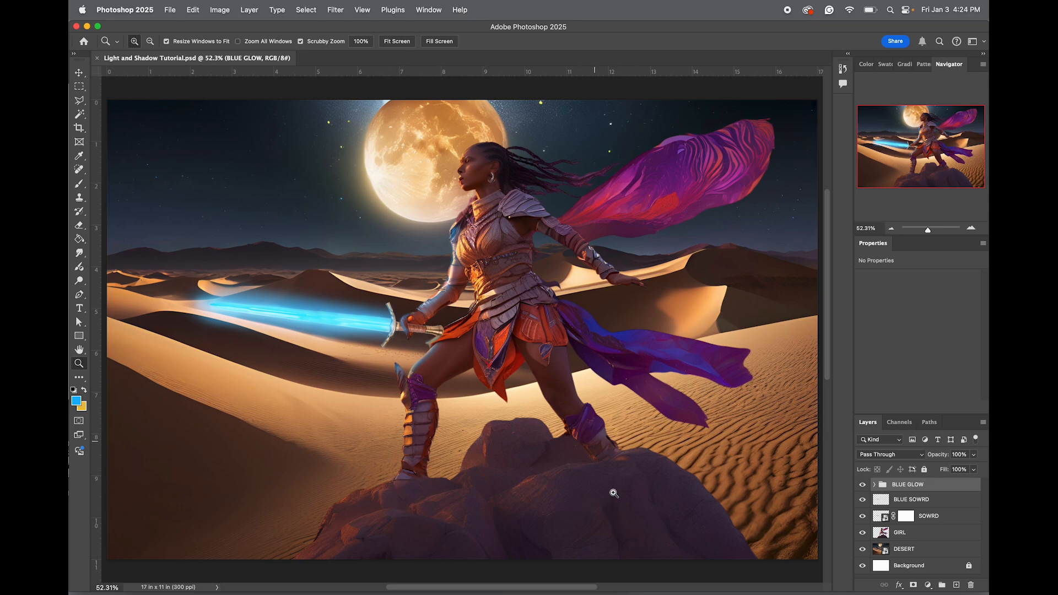
{"action": "left_click", "coordinate": [917, 538]}
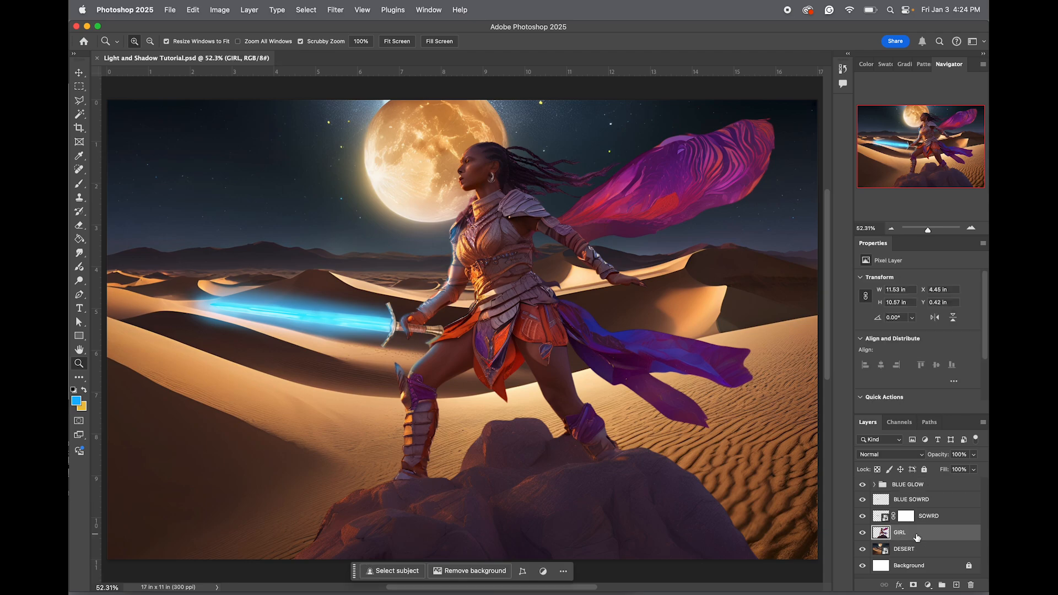
{"action": "right_click", "coordinate": [917, 537]}
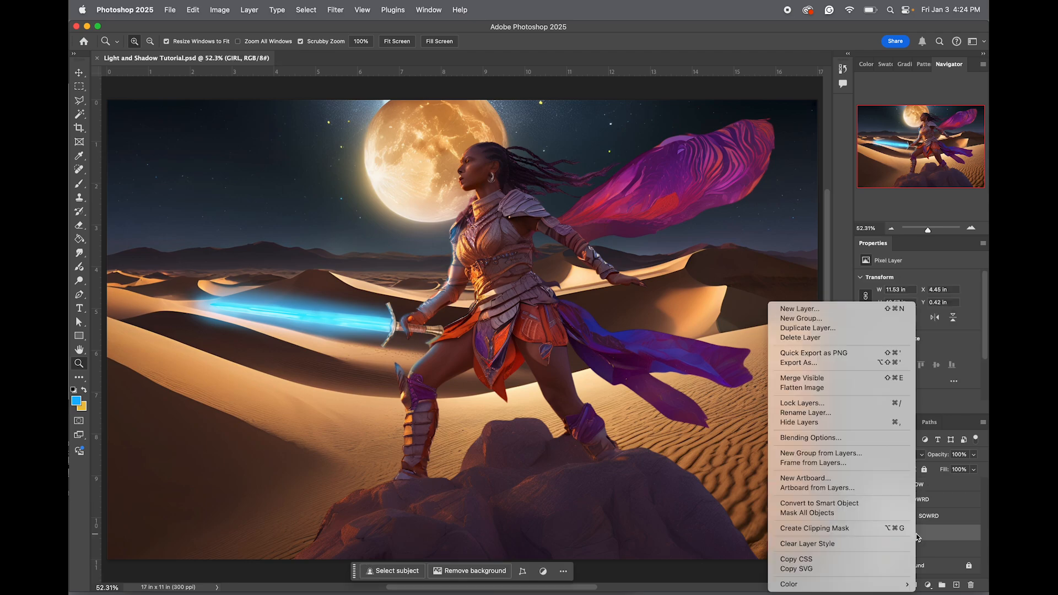
{"action": "left_click", "coordinate": [821, 329]}
{"action": "key", "text": "Return"}
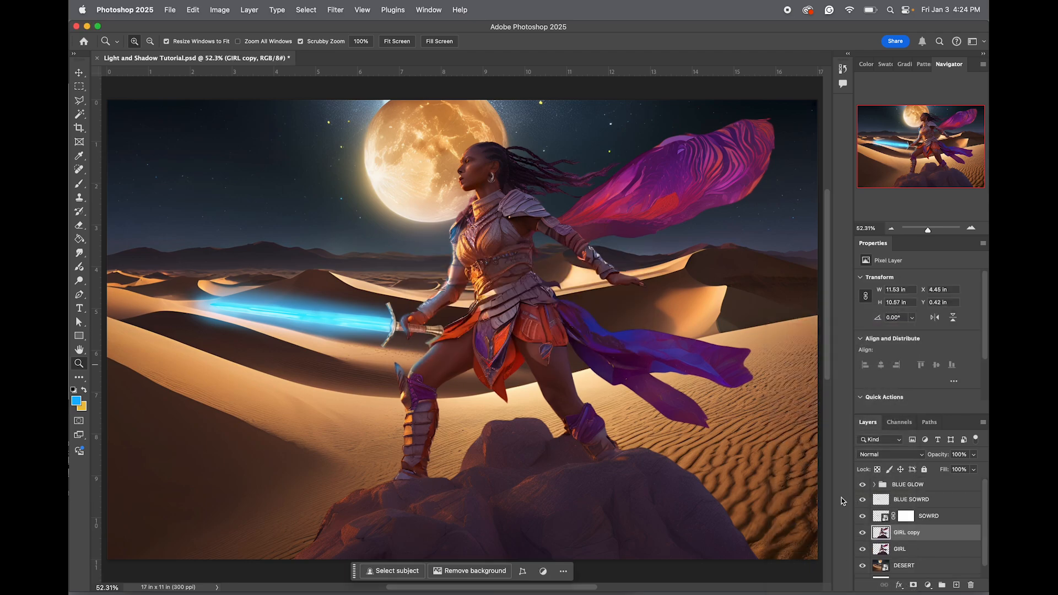
{"action": "left_click", "coordinate": [863, 549]}
Try to outline the rocks beneath the warrior's feet using the Polygonal Lasso tool with a 60 px feather
{"action": "left_click", "coordinate": [79, 101]}
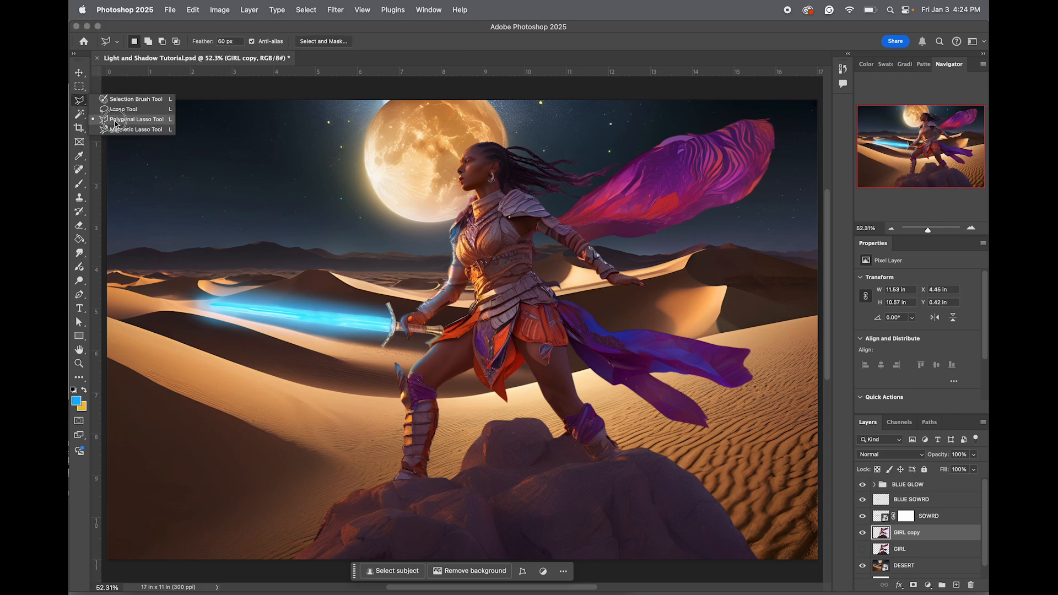
{"action": "left_click", "coordinate": [116, 123]}
{"action": "left_click", "coordinate": [243, 575]}
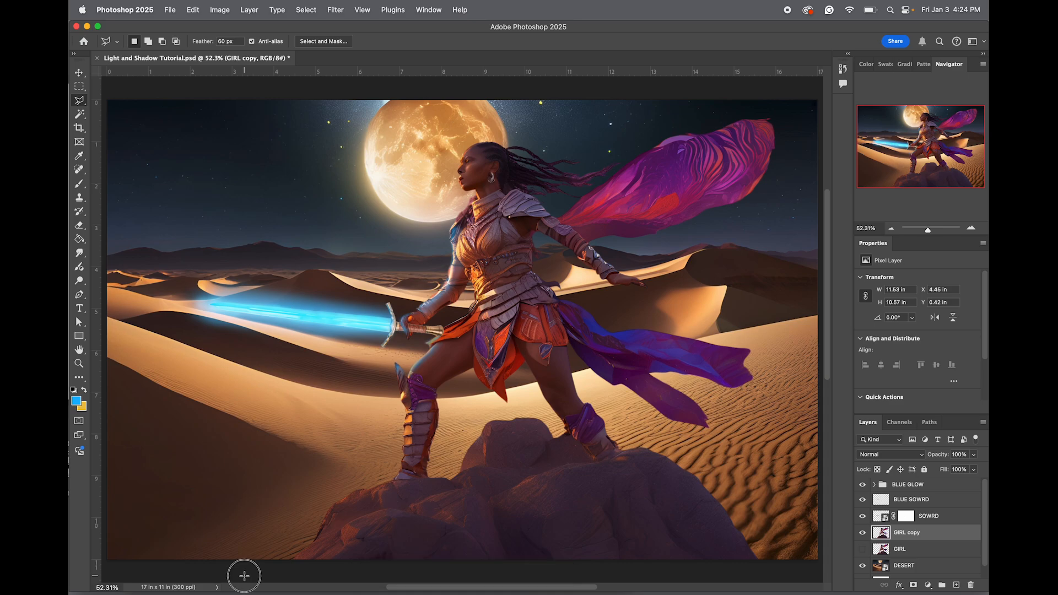
{"action": "left_click", "coordinate": [226, 465]}
{"action": "left_click", "coordinate": [337, 459]}
{"action": "left_click", "coordinate": [375, 472]}
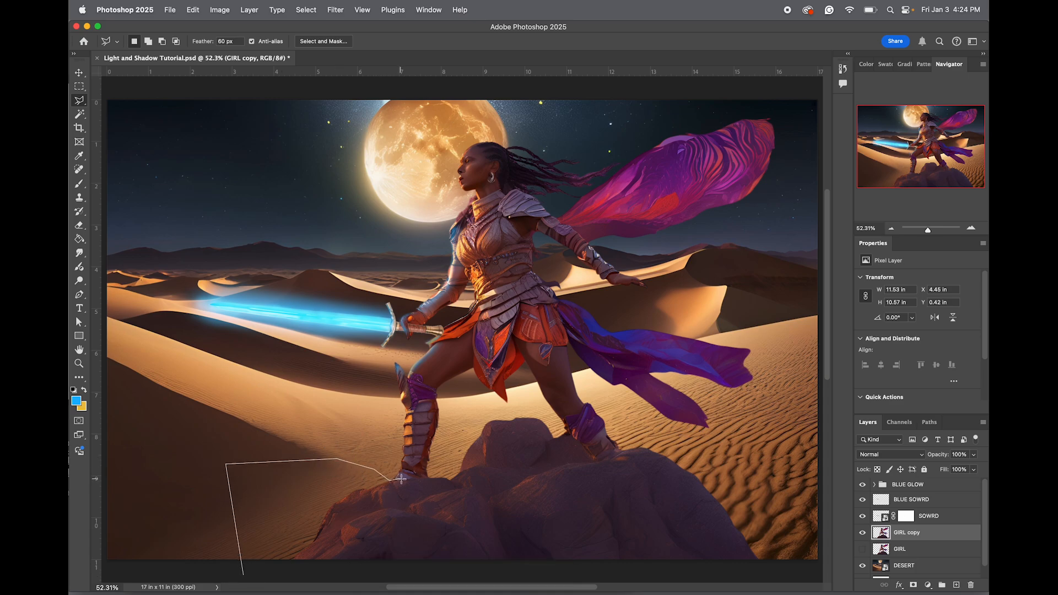
{"action": "left_click", "coordinate": [434, 476]}
{"action": "left_click", "coordinate": [467, 411]}
{"action": "left_click", "coordinate": [541, 411]}
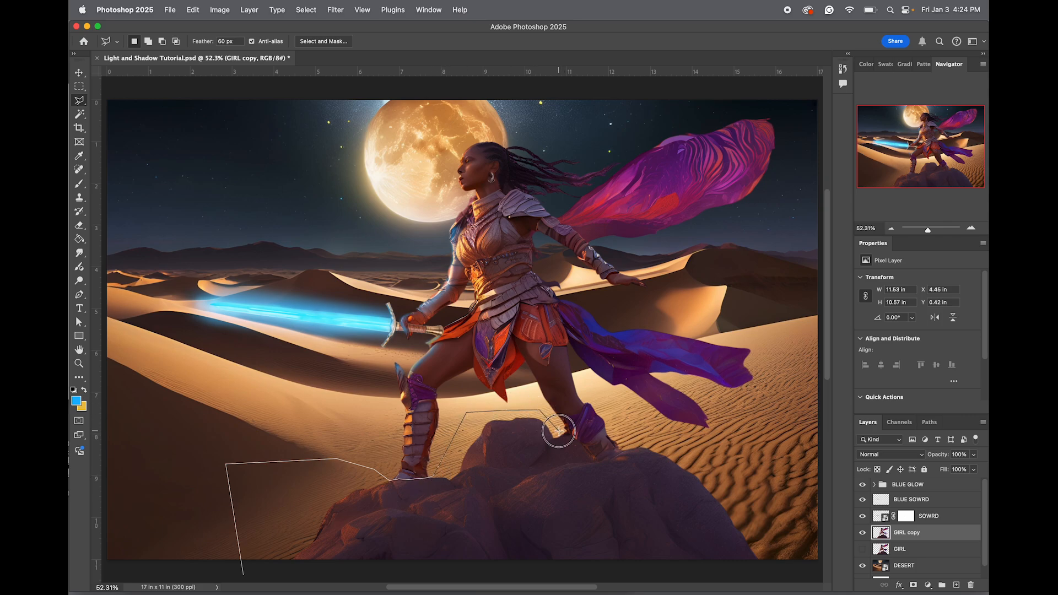
{"action": "left_click", "coordinate": [567, 435]}
{"action": "left_click", "coordinate": [568, 435]}
{"action": "left_click", "coordinate": [571, 434]}
{"action": "left_click", "coordinate": [574, 440]}
{"action": "left_click", "coordinate": [580, 447]}
{"action": "left_click", "coordinate": [594, 461]}
{"action": "left_click", "coordinate": [605, 452]}
{"action": "left_click", "coordinate": [780, 499]}
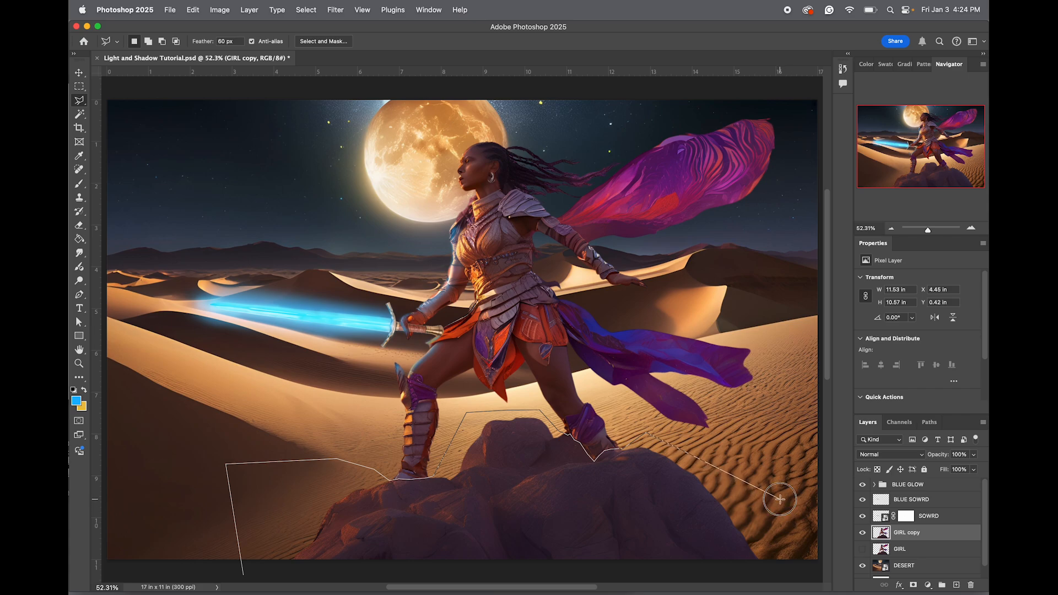
{"action": "left_click", "coordinate": [792, 566]}
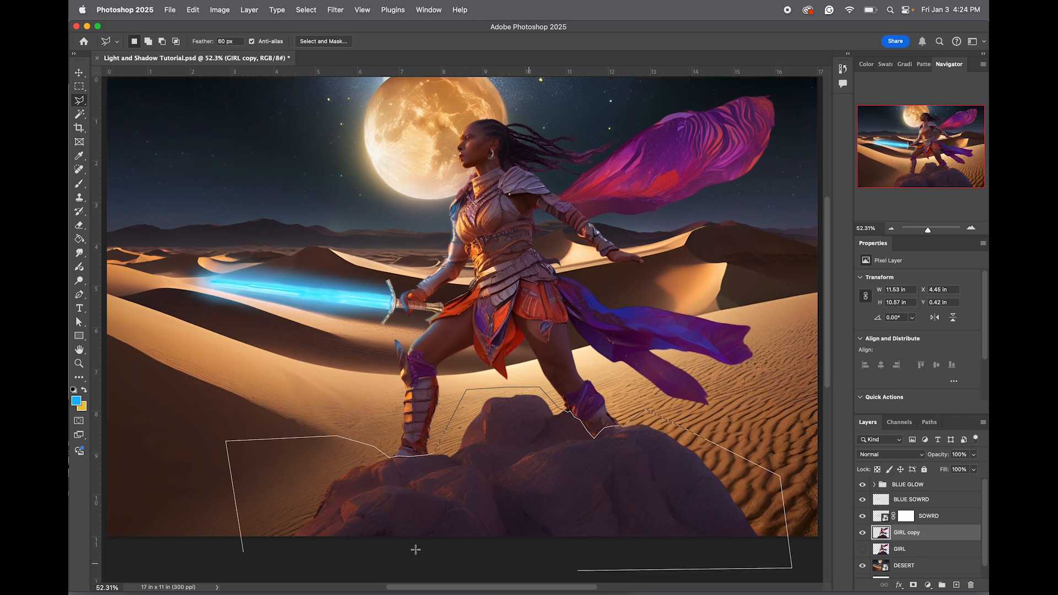
{"action": "double_click", "coordinate": [264, 567]}
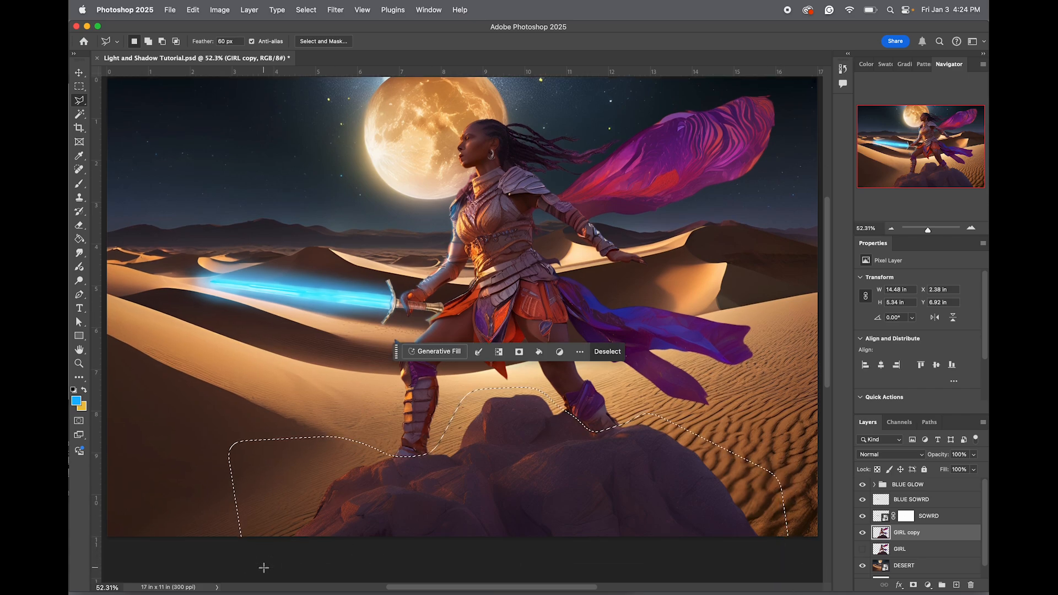
{"action": "key", "text": "super+z"}
Select the rocks beneath the warrior's boots on GIRL copy using the Polygonal Lasso at 0 px feather, delete them and deselect
{"action": "double_click", "coordinate": [221, 40]}
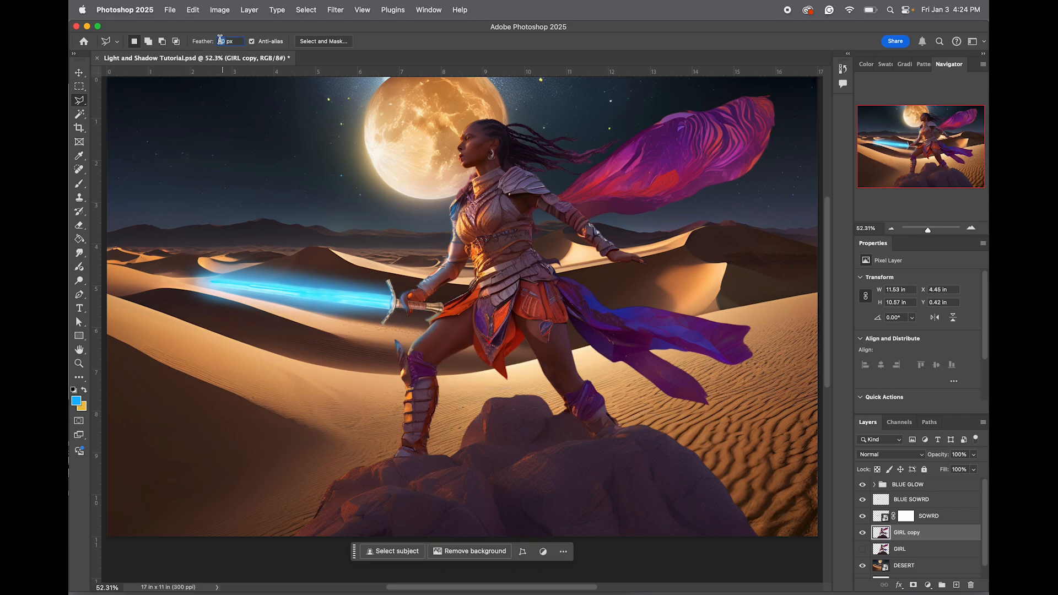
{"action": "type", "text": "1"}
{"action": "left_click", "coordinate": [596, 443]}
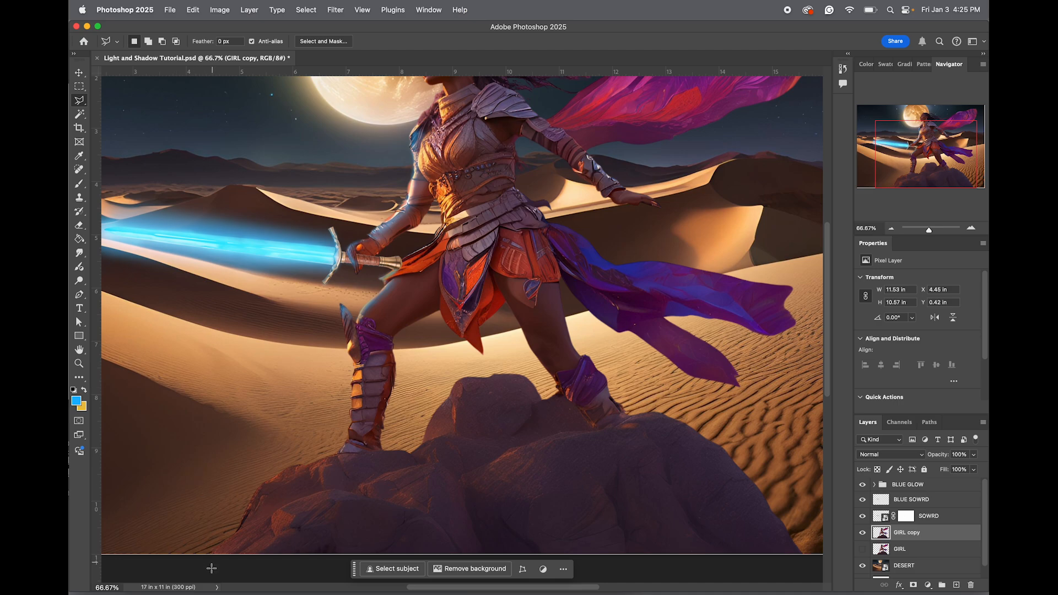
{"action": "scroll", "coordinate": [165, 449], "scroll_direction": "up", "scroll_amount": 2}
{"action": "scroll", "coordinate": [181, 572], "scroll_direction": "down", "scroll_amount": 1}
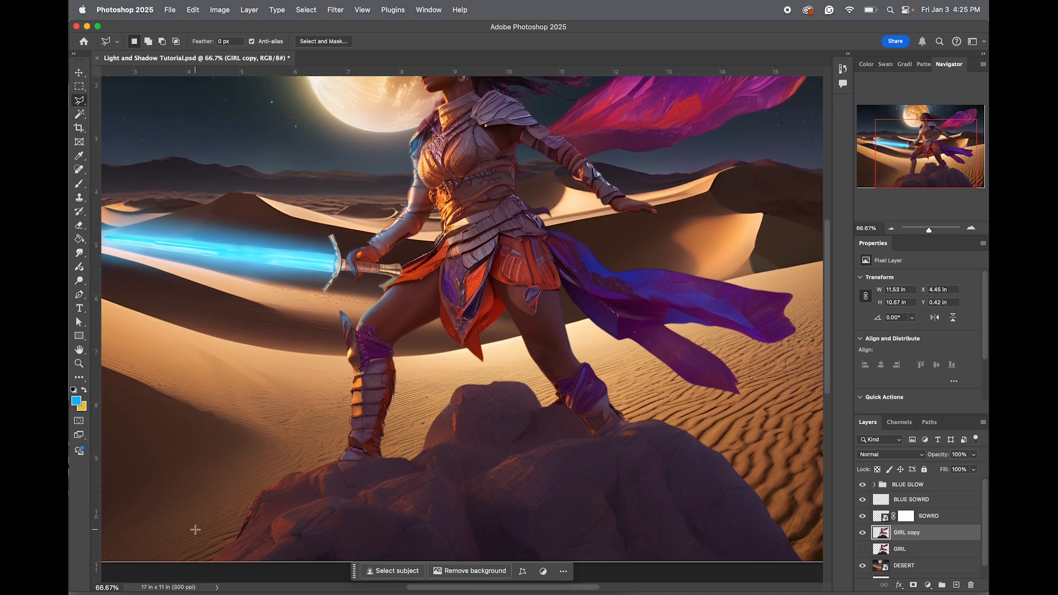
{"action": "left_click", "coordinate": [178, 573]}
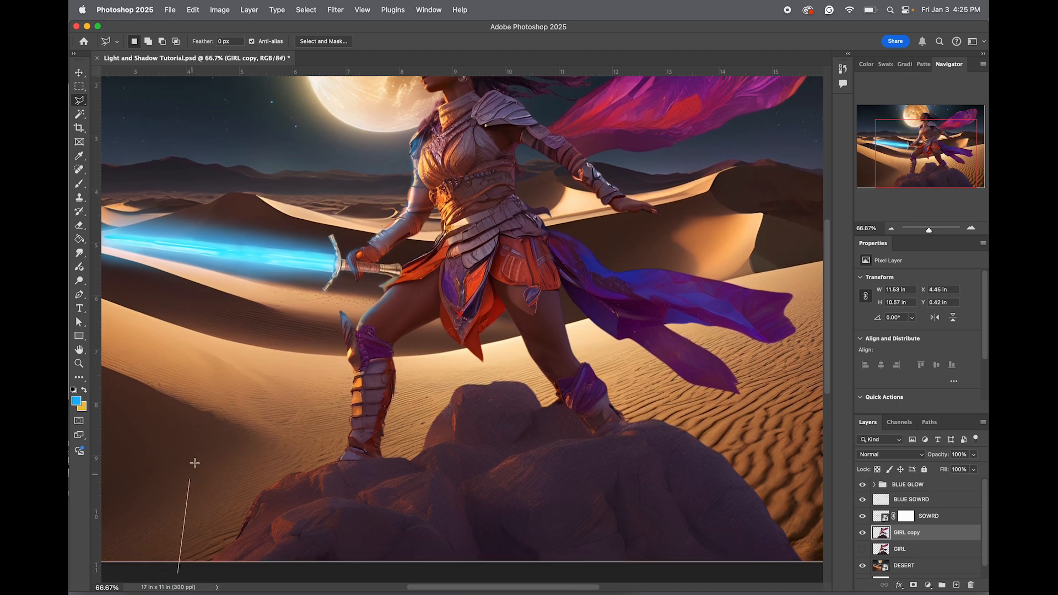
{"action": "left_click", "coordinate": [306, 440]}
{"action": "left_click", "coordinate": [334, 460]}
{"action": "left_click", "coordinate": [387, 458]}
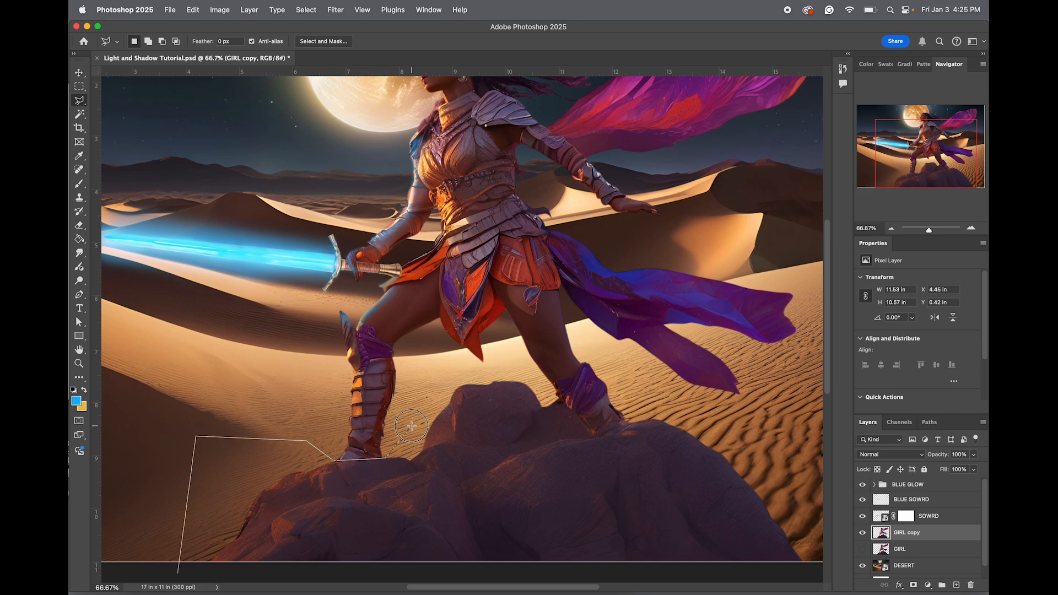
{"action": "left_click", "coordinate": [440, 374]}
{"action": "left_click", "coordinate": [523, 370]}
{"action": "left_click", "coordinate": [562, 402]}
{"action": "left_click", "coordinate": [594, 435]}
{"action": "left_click", "coordinate": [603, 425]}
{"action": "left_click", "coordinate": [626, 421]}
{"action": "left_click", "coordinate": [650, 406]}
{"action": "left_click", "coordinate": [790, 453]}
{"action": "left_click", "coordinate": [815, 579]}
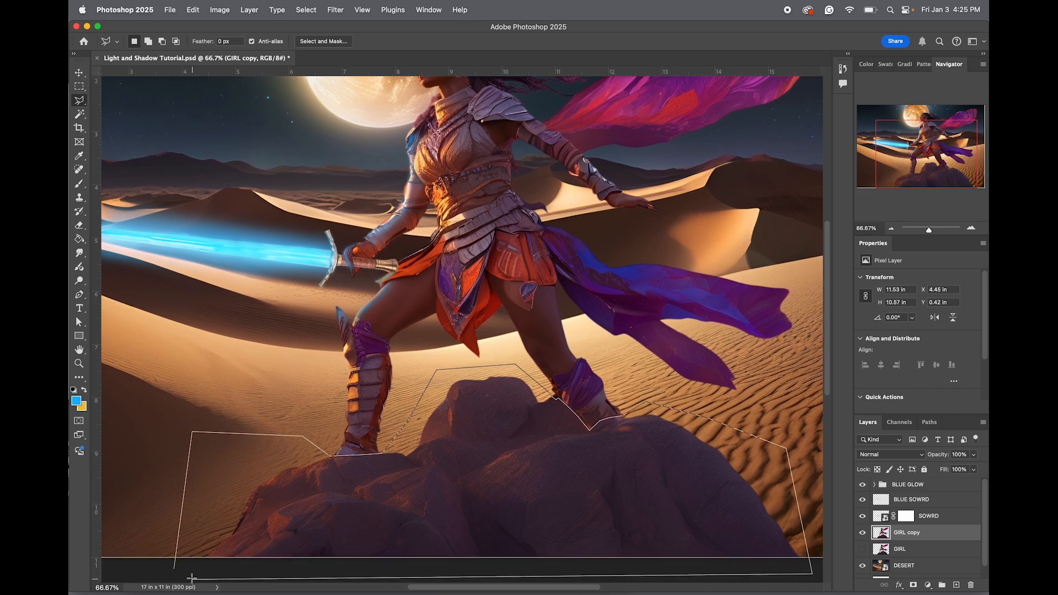
{"action": "left_click", "coordinate": [191, 578]}
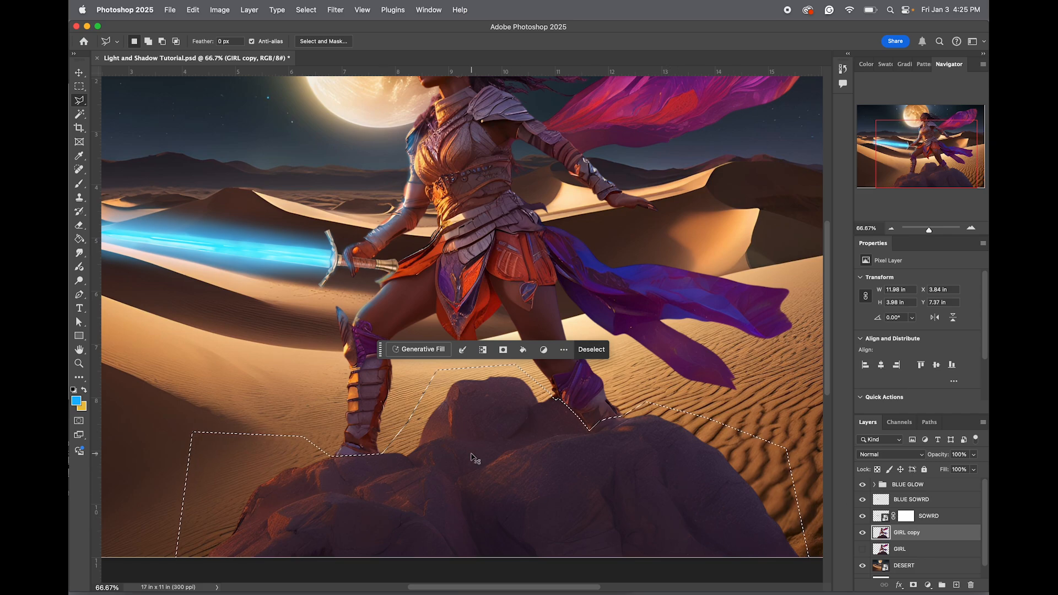
{"action": "key", "text": "Delete"}
{"action": "key", "text": "super+d"}
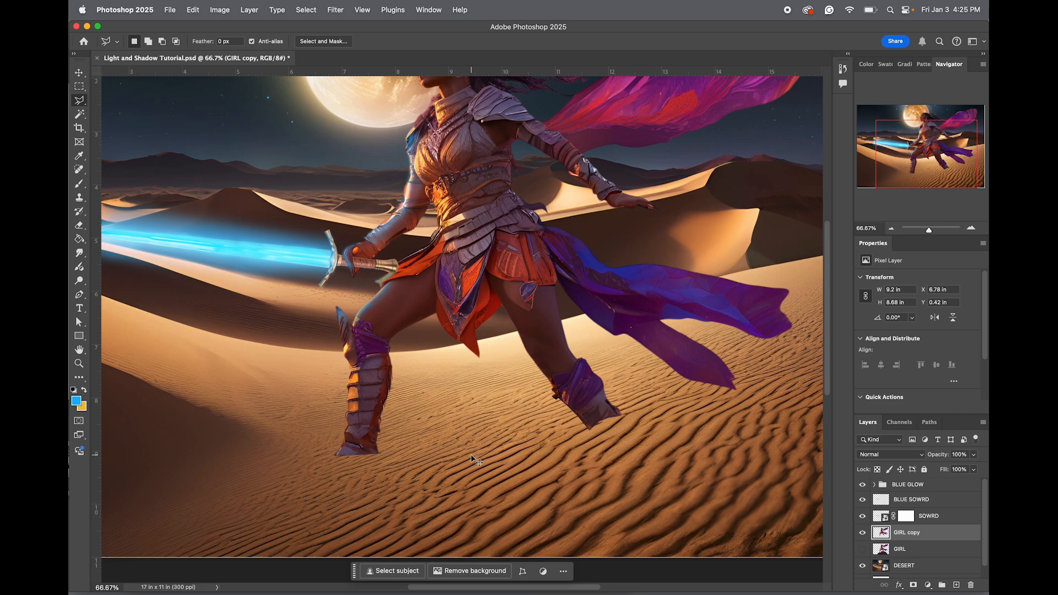
Paste the cut rocks as a new layer and move them down beneath the warrior's boots
{"action": "key", "text": "super+v"}
{"action": "key", "text": "v"}
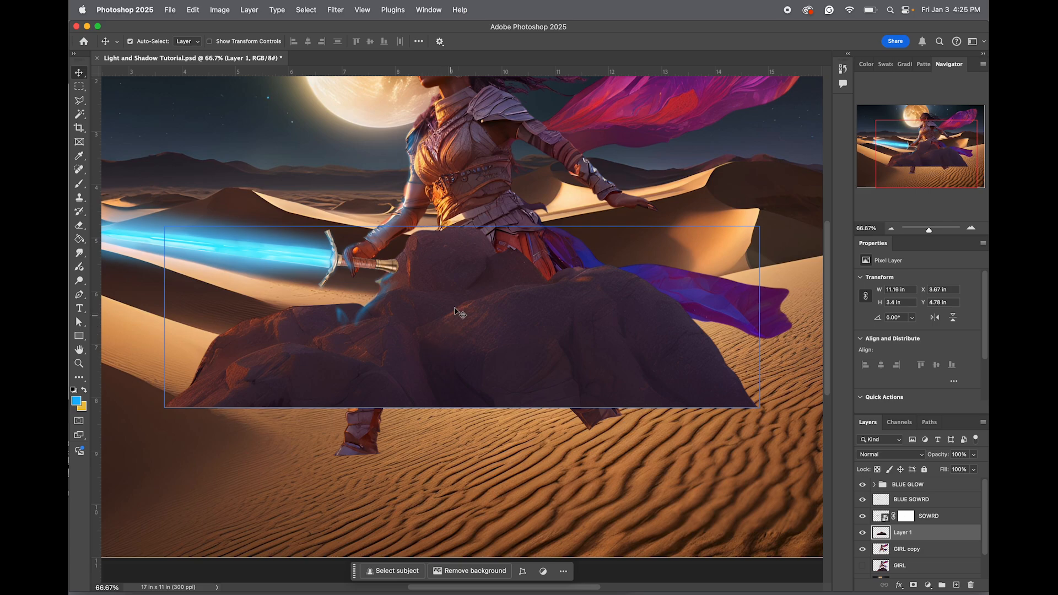
{"action": "left_click_drag", "start_coordinate": [487, 287], "coordinate": [528, 444]}
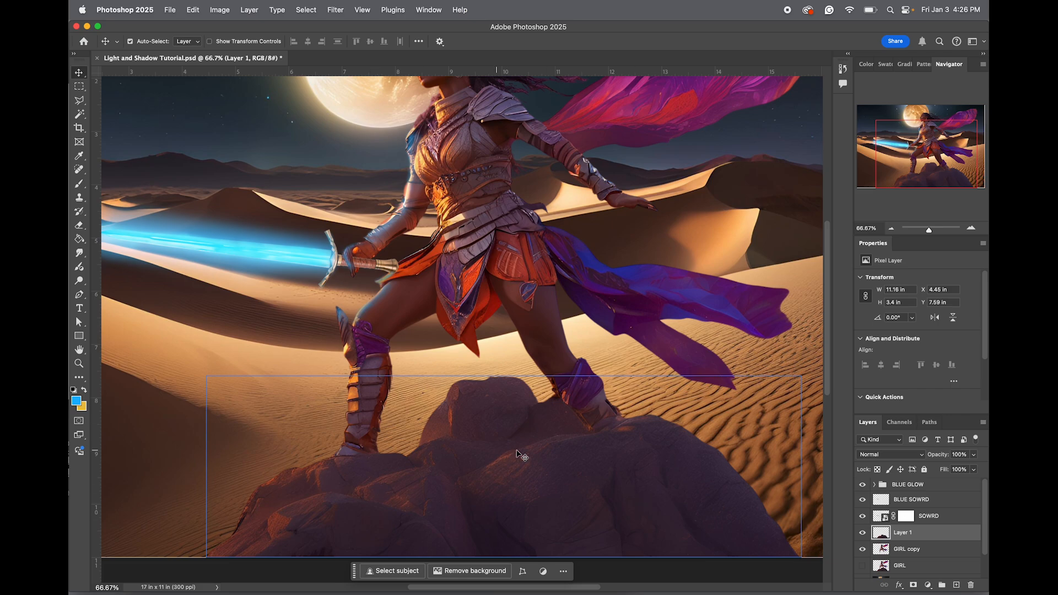
Rename the pasted rocks layer as ROCK
{"action": "left_click", "coordinate": [899, 536]}
{"action": "double_click", "coordinate": [897, 535]}
{"action": "type", "text": "ROCK"}
{"action": "key", "text": "Return"}
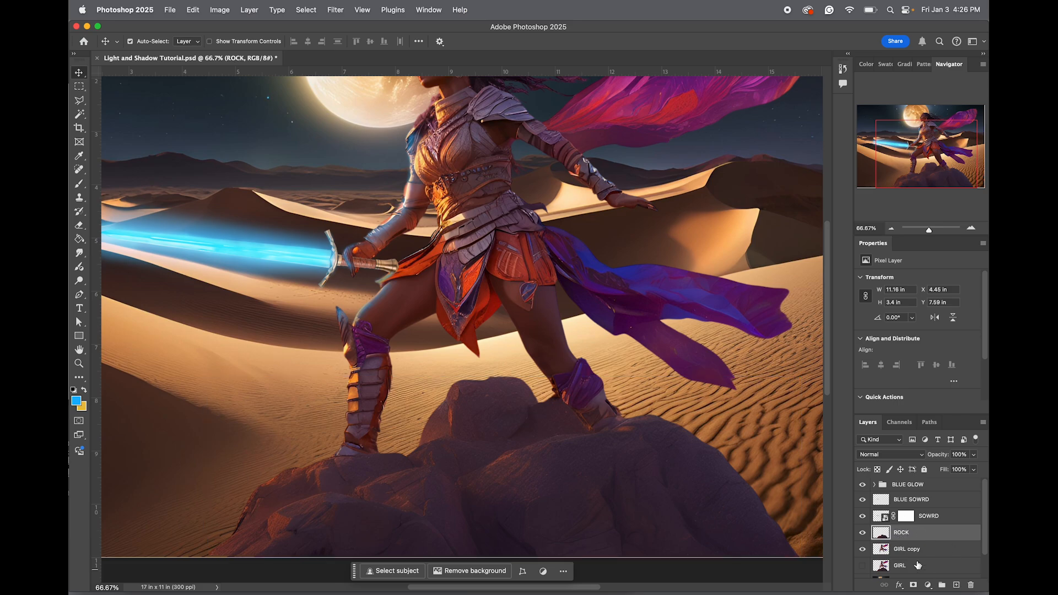
Toggle the visibility of the ROCK and GIRL copy layers to check that warrior and rocks are separated
{"action": "left_click", "coordinate": [917, 552]}
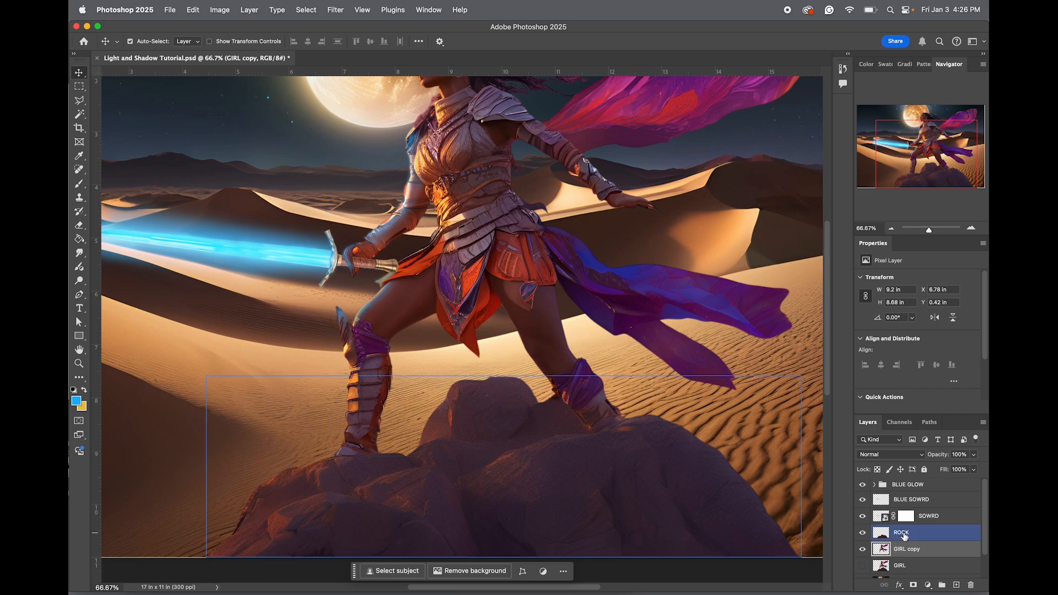
{"action": "left_click", "coordinate": [904, 535]}
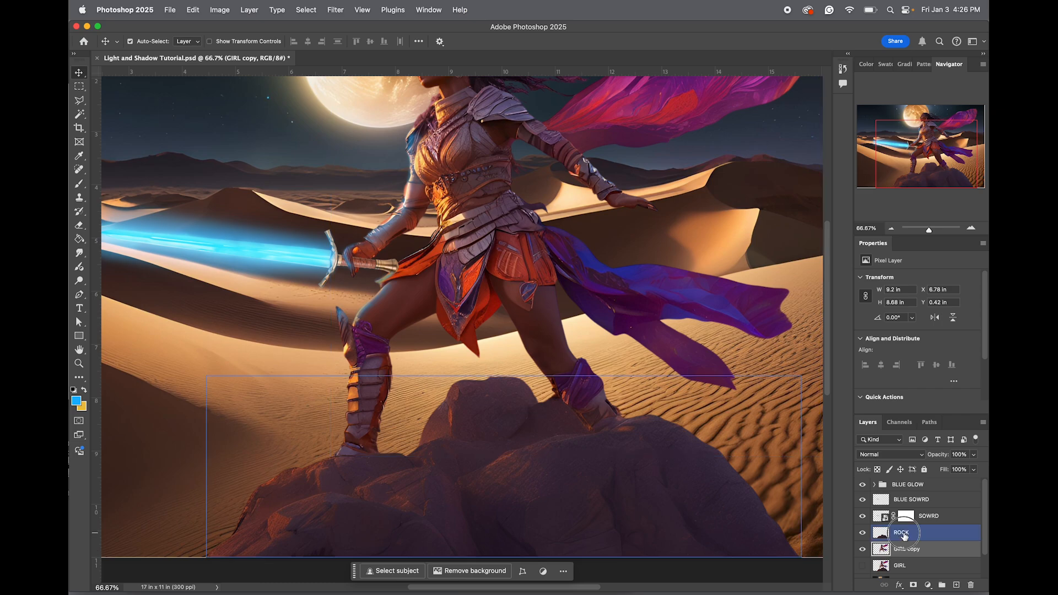
{"action": "left_click", "coordinate": [862, 532]}
{"action": "left_click", "coordinate": [863, 533]}
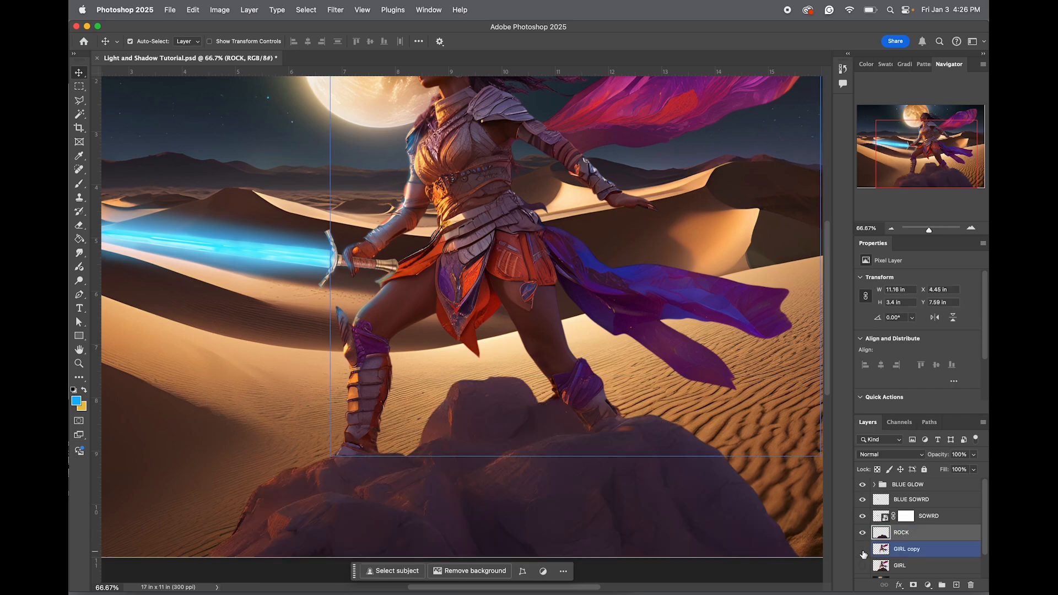
{"action": "left_click", "coordinate": [863, 550]}
{"action": "left_click", "coordinate": [863, 549]}
{"action": "left_click", "coordinate": [863, 550]}
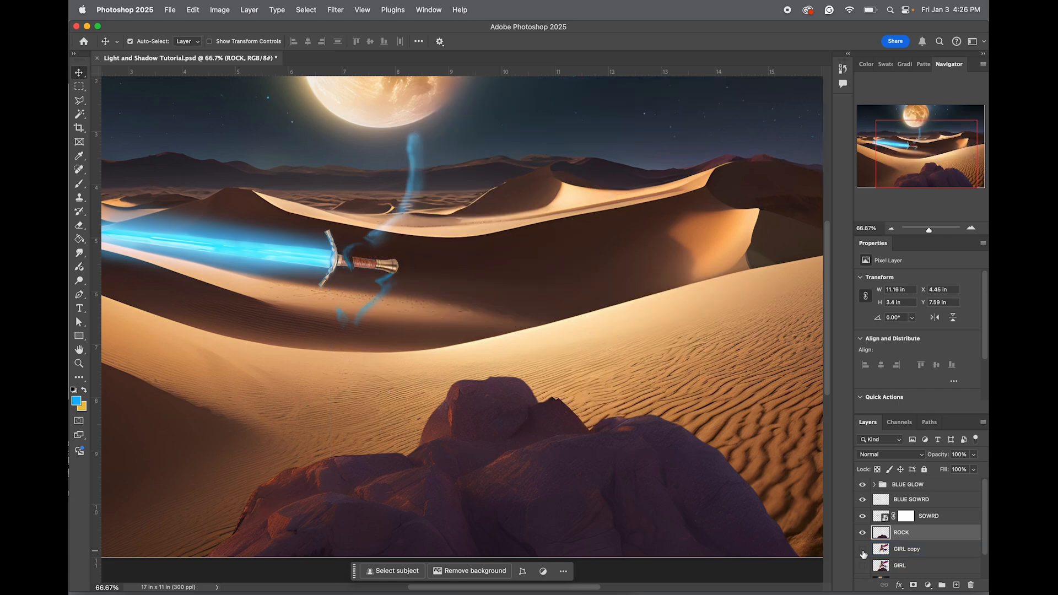
{"action": "left_click", "coordinate": [863, 550]}
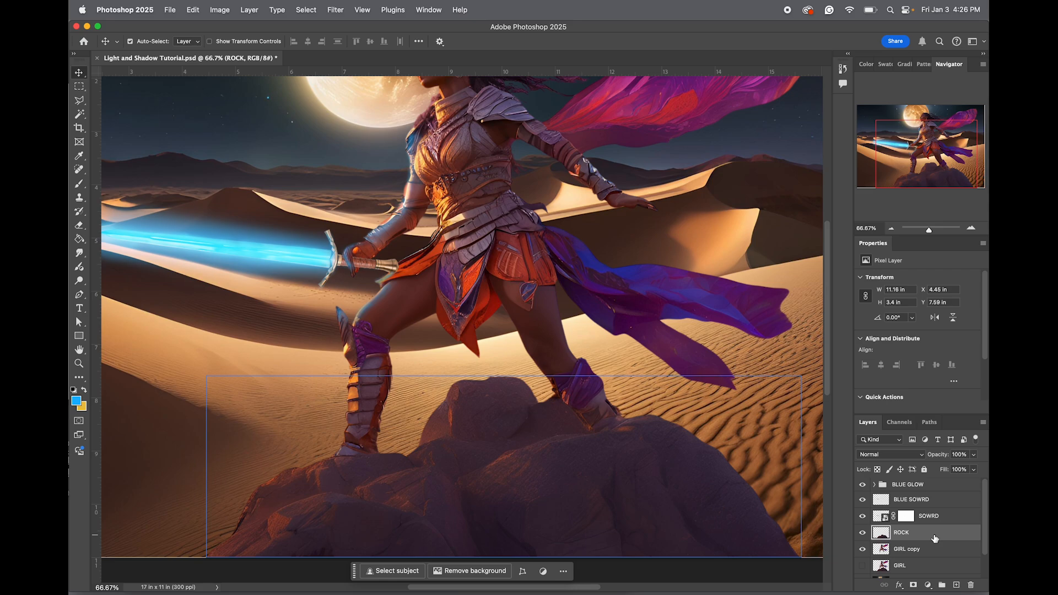
Shift the ROCK layer's midtones slightly toward red with Color Balance
{"action": "key", "text": "super+b"}
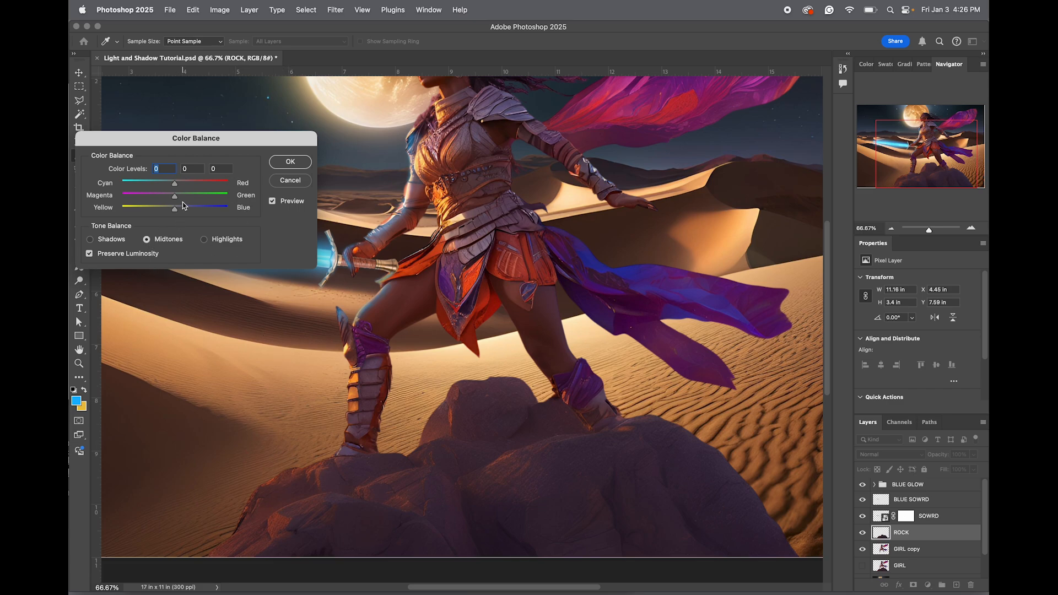
{"action": "mouse_move", "coordinate": [175, 185]}
{"action": "left_mouse_down"}
{"action": "mouse_move", "coordinate": [161, 213]}
{"action": "mouse_move", "coordinate": [178, 185]}
{"action": "left_mouse_up"}
{"action": "left_click_drag", "start_coordinate": [177, 185], "coordinate": [180, 188]}
{"action": "left_click", "coordinate": [291, 162]}
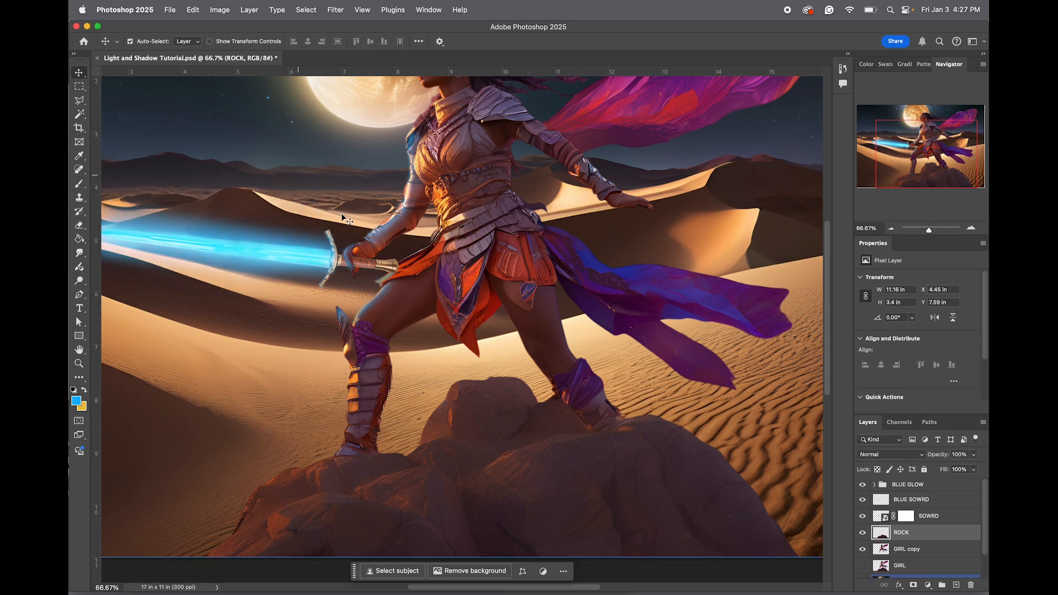
Apply Color Balance to the DESERT layer with the midtones' cyan-red level at +23
{"action": "scroll", "coordinate": [926, 554], "scroll_direction": "down", "scroll_amount": 2}
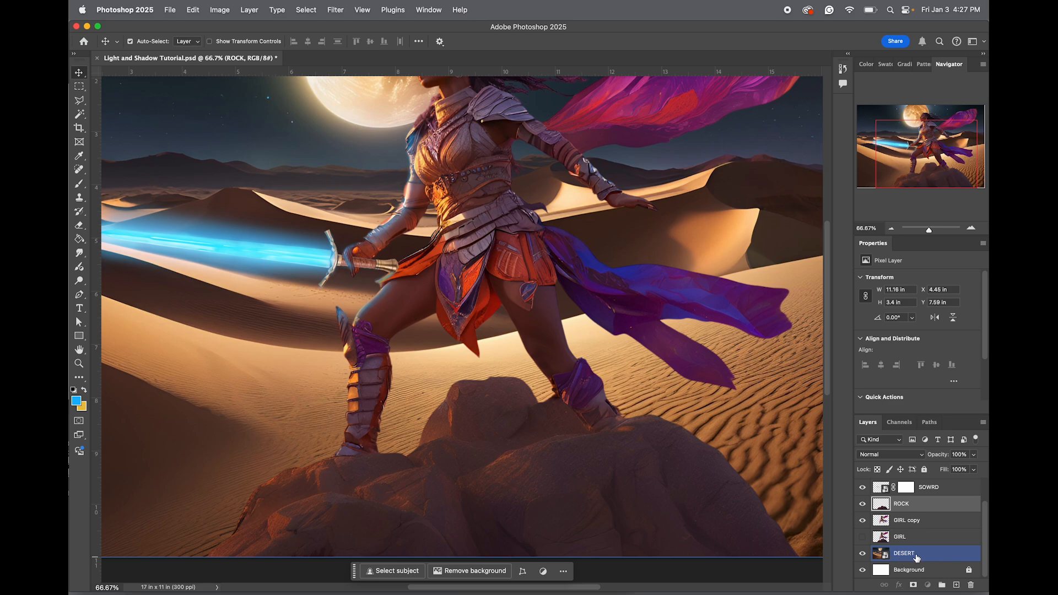
{"action": "left_click", "coordinate": [918, 558]}
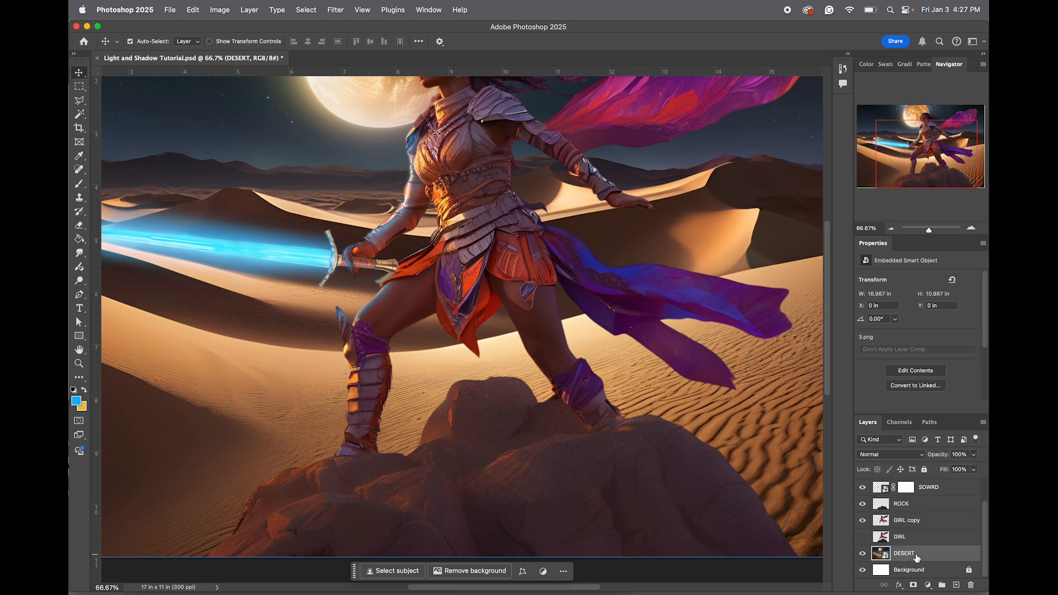
{"action": "key", "text": "super+b"}
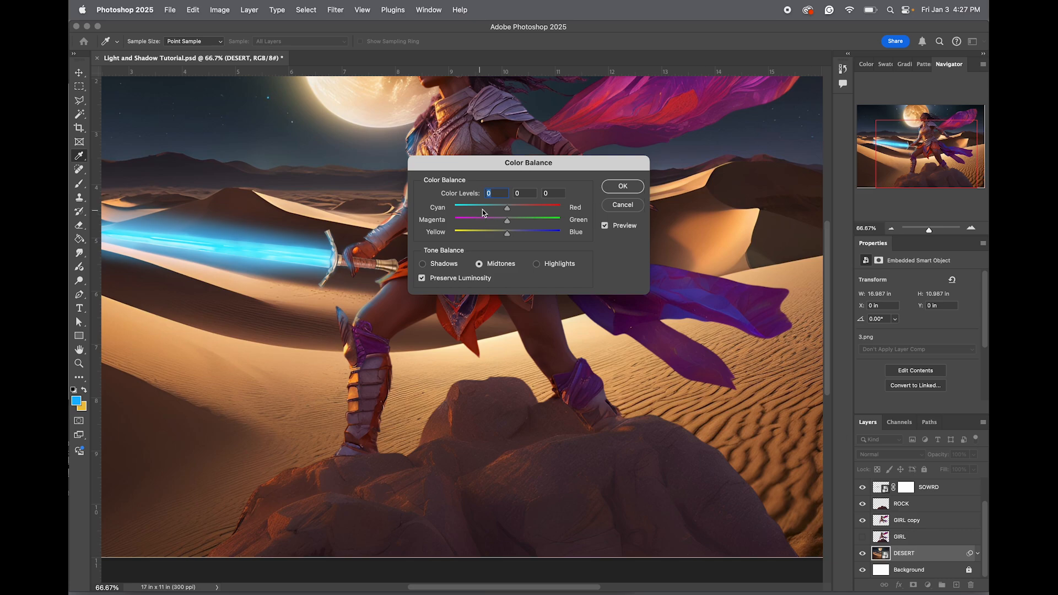
{"action": "left_click_drag", "start_coordinate": [508, 210], "coordinate": [521, 210]}
{"action": "left_click_drag", "start_coordinate": [524, 165], "coordinate": [841, 299]}
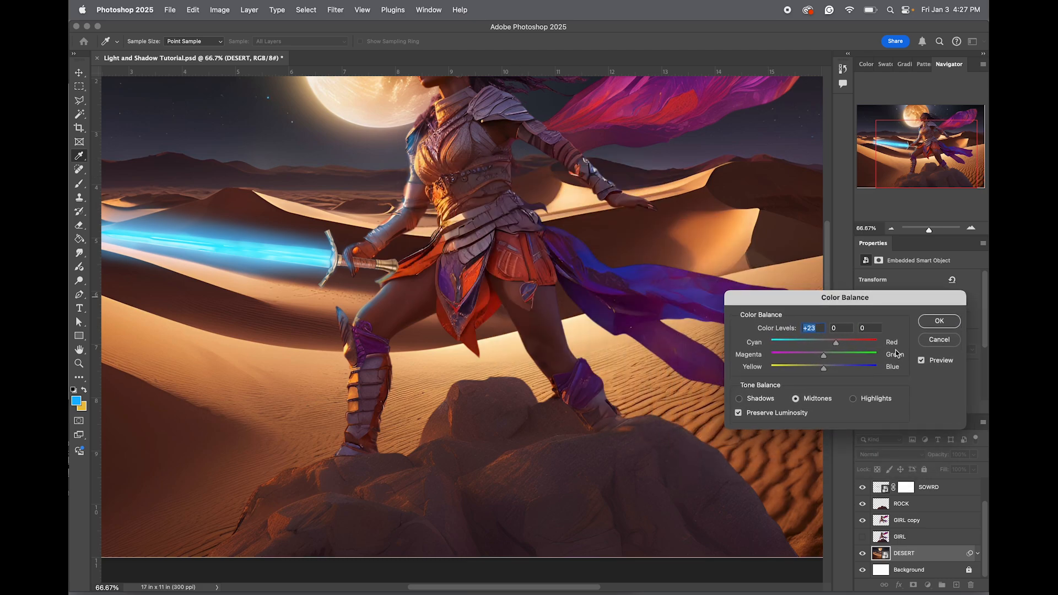
{"action": "left_click", "coordinate": [923, 362]}
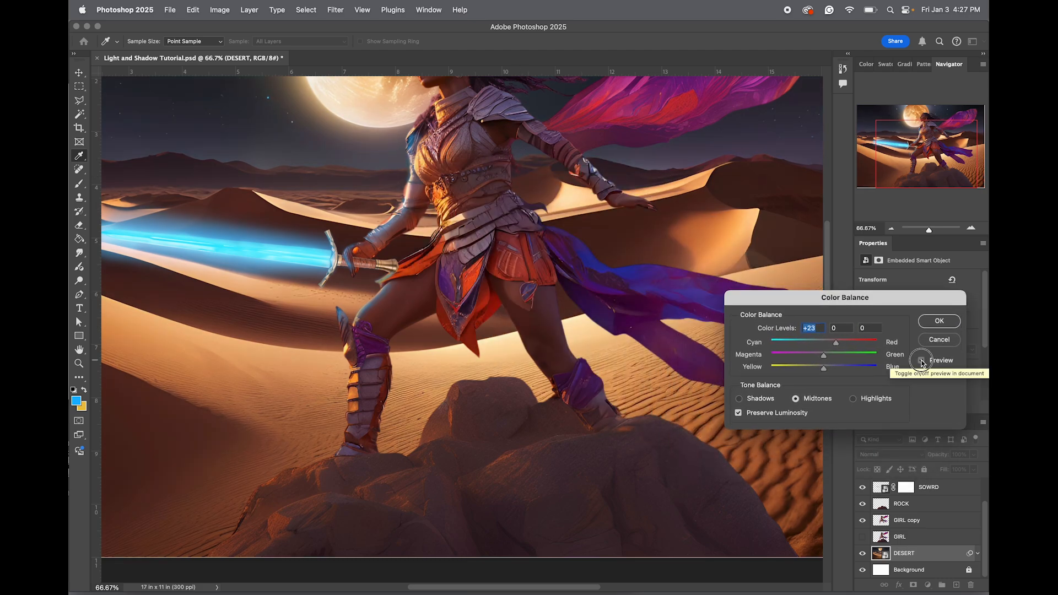
{"action": "left_click", "coordinate": [944, 320]}
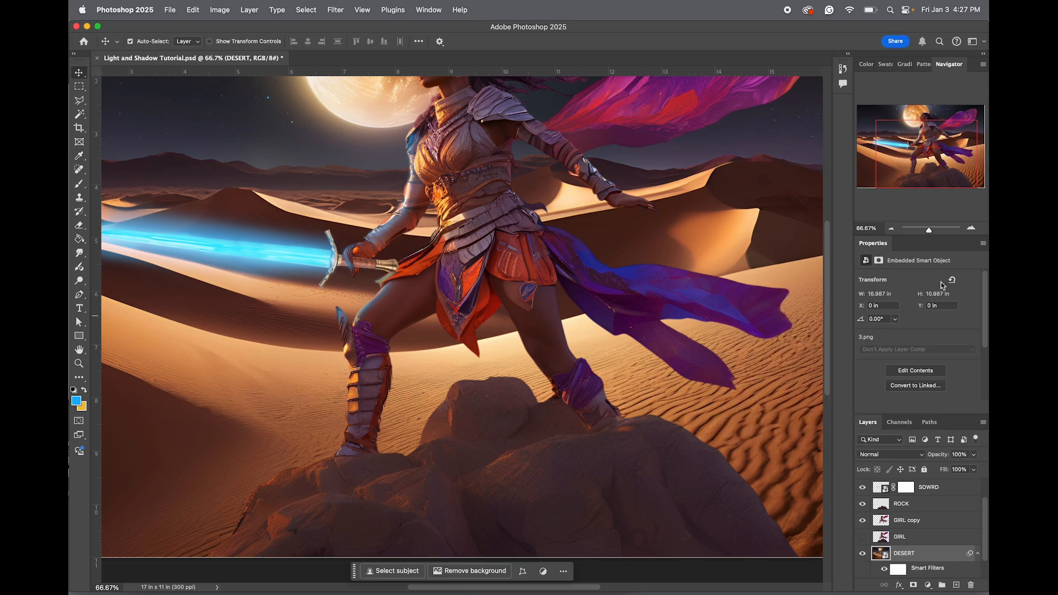
Undo and redo the DESERT layer's Color Balance to compare the whole composition before and after
{"action": "left_click_drag", "start_coordinate": [930, 229], "coordinate": [928, 231]}
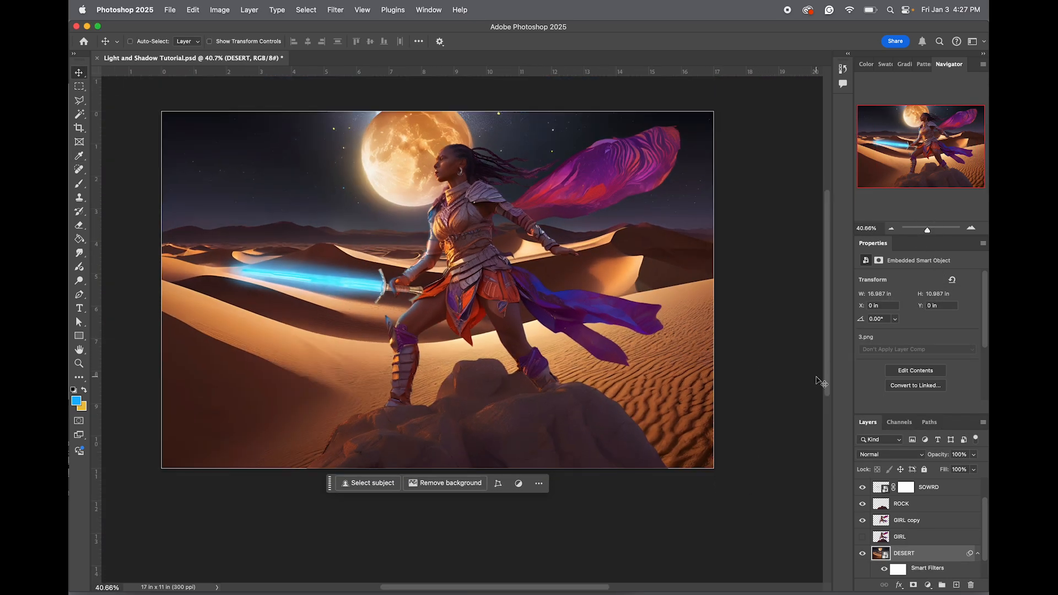
{"action": "key", "text": "super+z"}
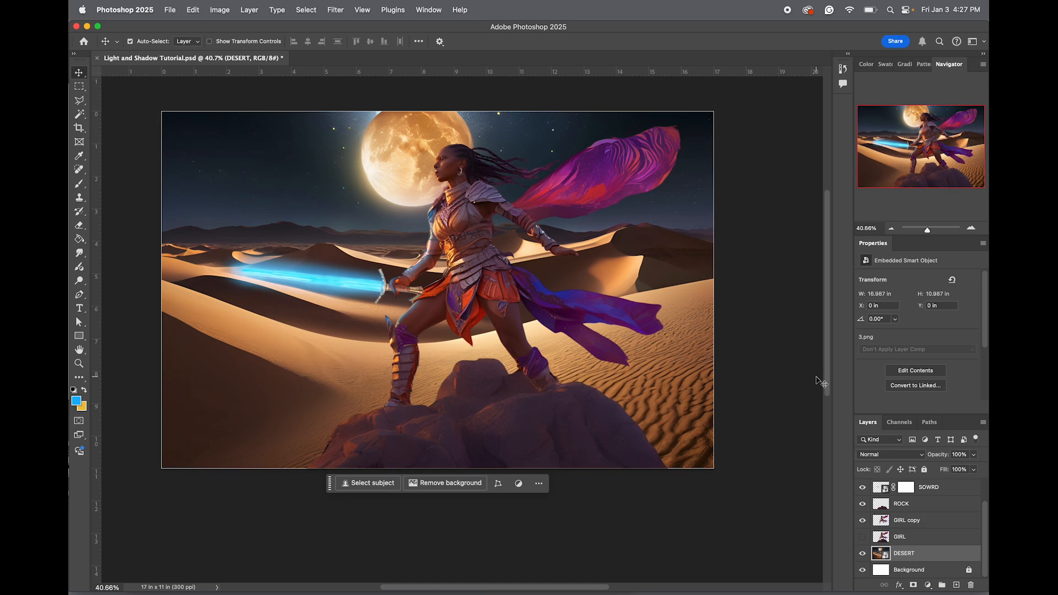
{"action": "key", "text": "super+shift+z"}
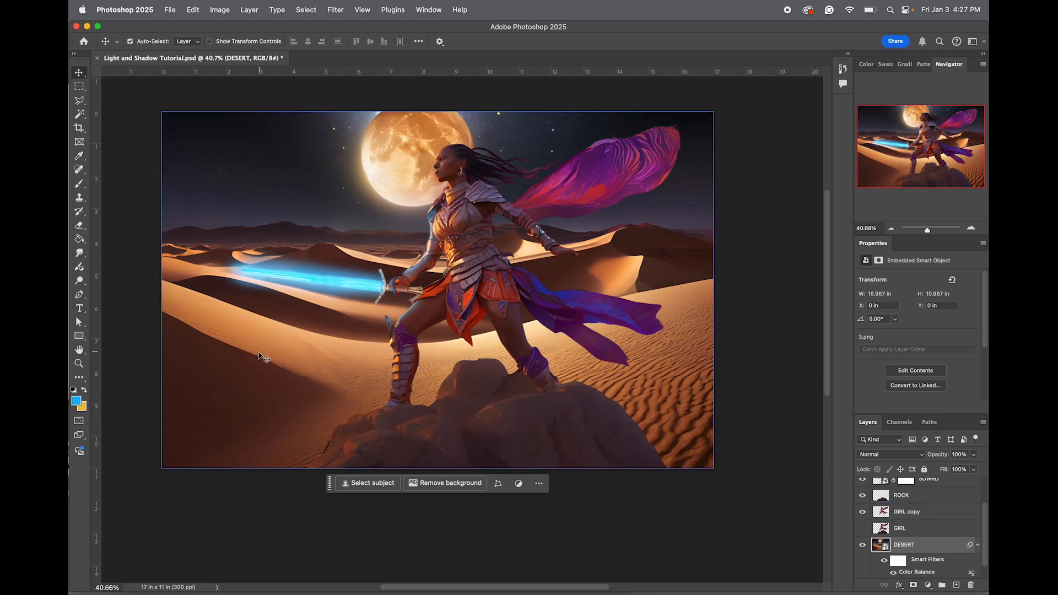
Add a drop shadow to the GIRL copy layer with an angle of 98° and a distance of 27 px
{"action": "key", "text": "z"}
{"action": "left_click", "coordinate": [461, 462]}
{"action": "left_click", "coordinate": [461, 461]}
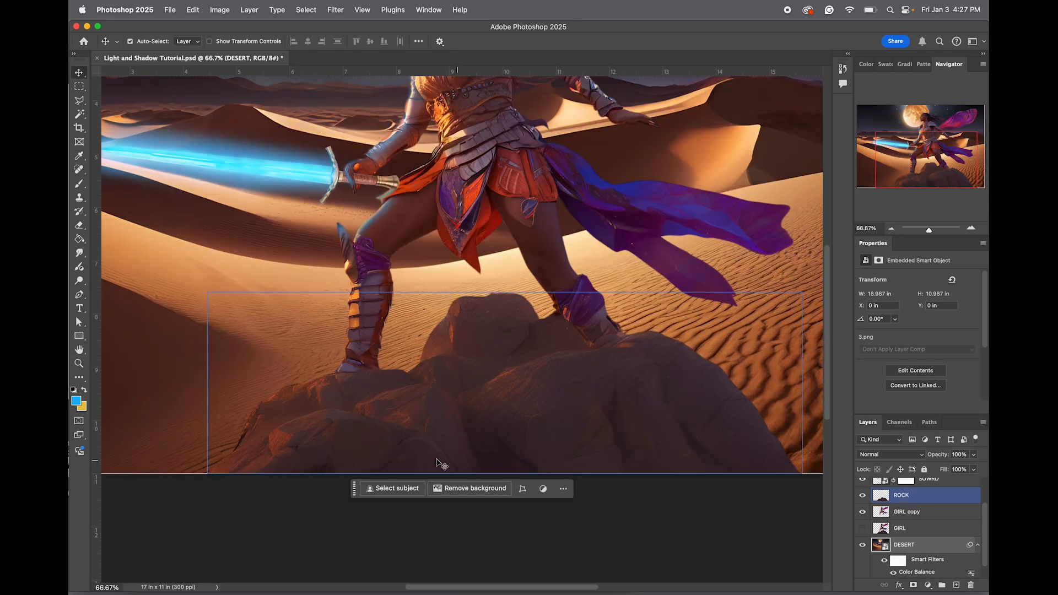
{"action": "left_click", "coordinate": [918, 512]}
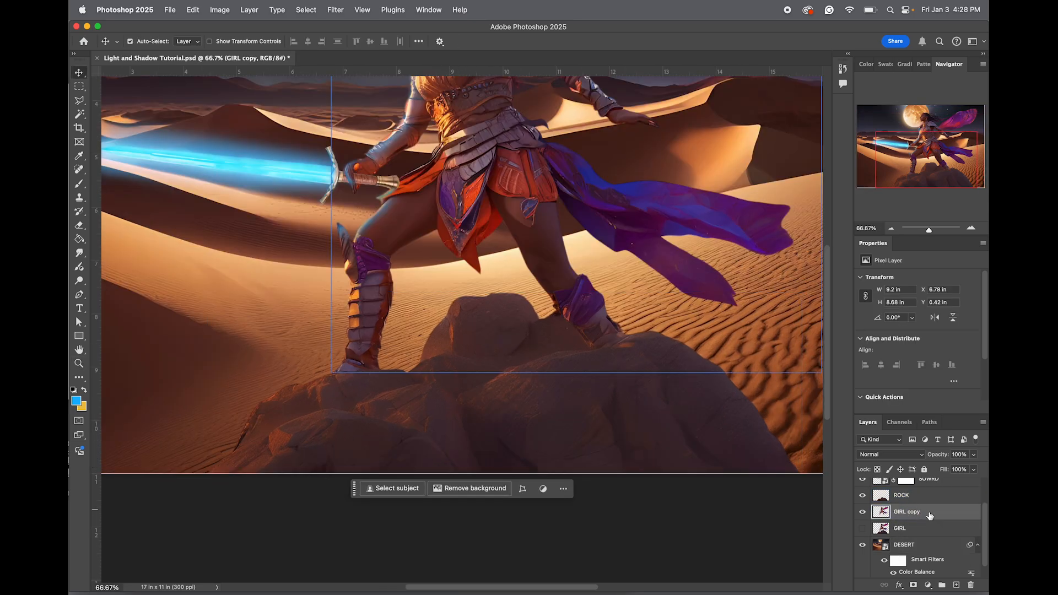
{"action": "left_click", "coordinate": [863, 513]}
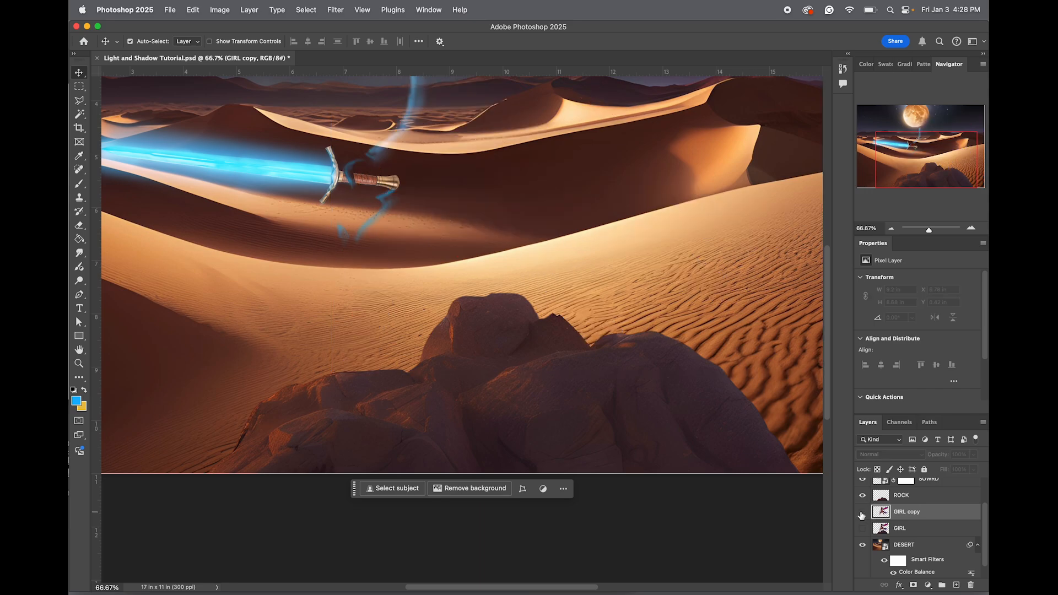
{"action": "left_click", "coordinate": [863, 513]}
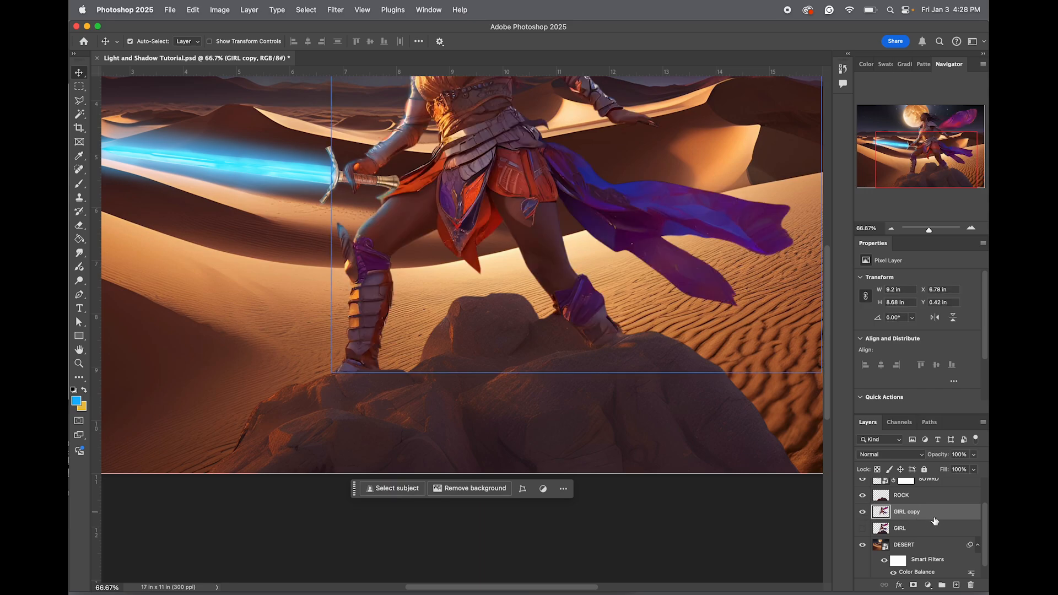
{"action": "left_click", "coordinate": [900, 585]}
{"action": "mouse_move", "coordinate": [902, 590]}
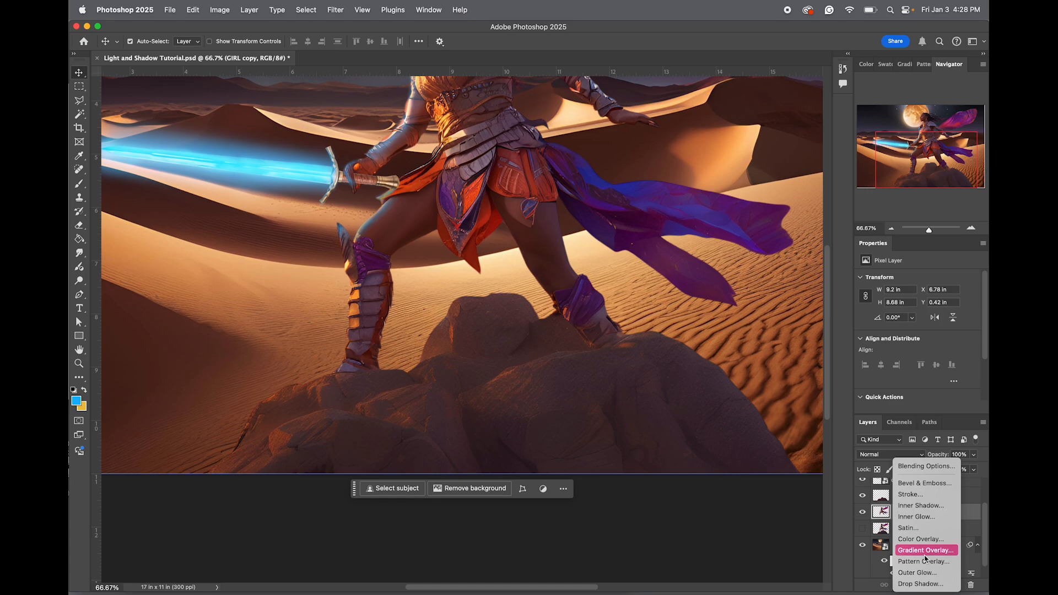
{"action": "left_click", "coordinate": [927, 585]}
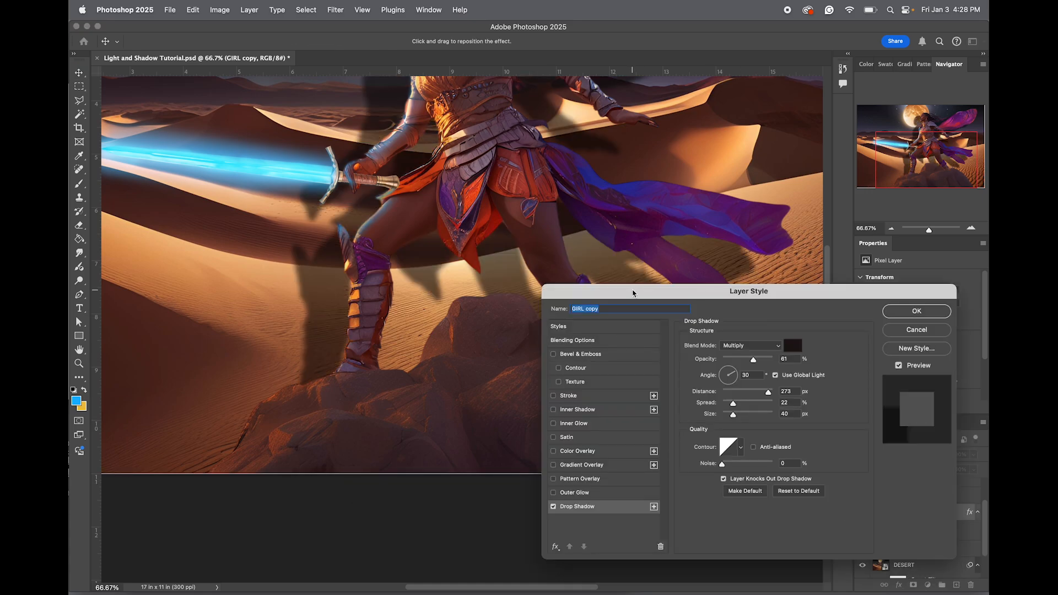
{"action": "left_click_drag", "start_coordinate": [634, 293], "coordinate": [664, 266]}
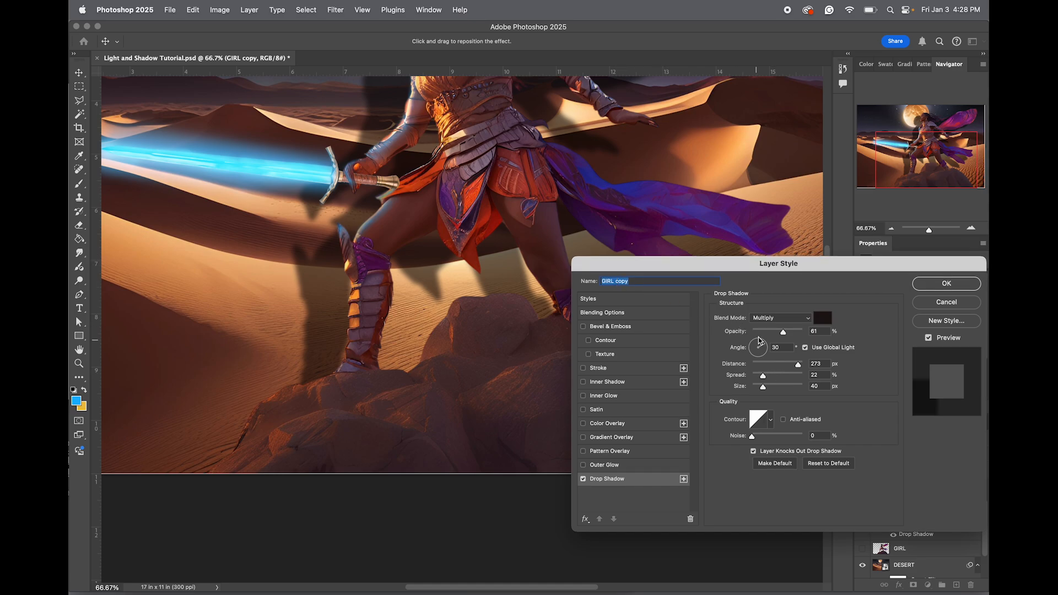
{"action": "left_click_drag", "start_coordinate": [763, 339], "coordinate": [757, 334]}
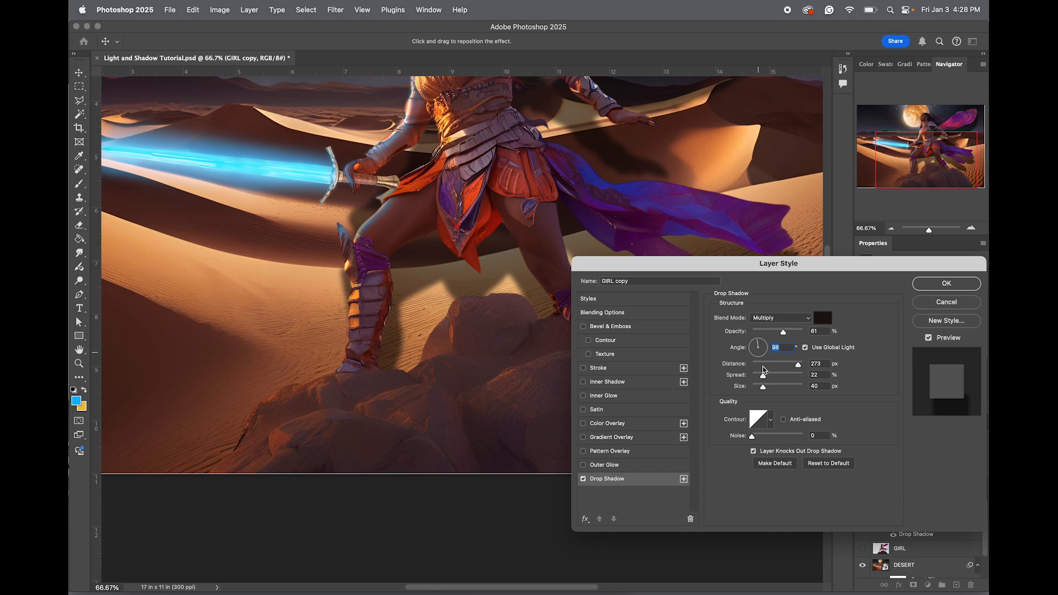
{"action": "left_click_drag", "start_coordinate": [798, 365], "coordinate": [767, 370]}
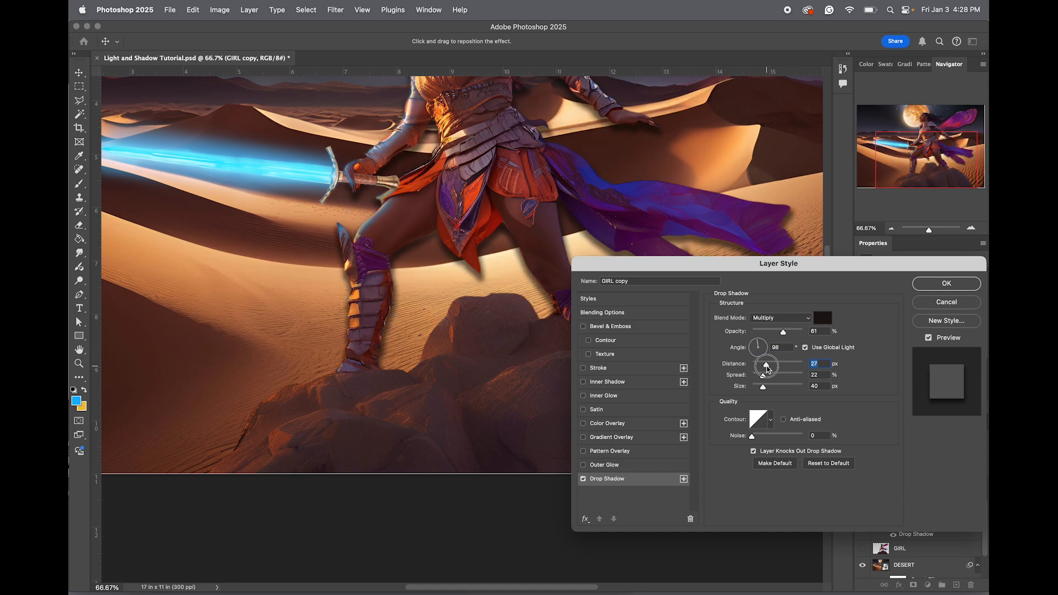
Set the drop shadow colour to dark brown 351711 by sampling the scene, and apply the layer style
{"action": "left_click", "coordinate": [824, 320]}
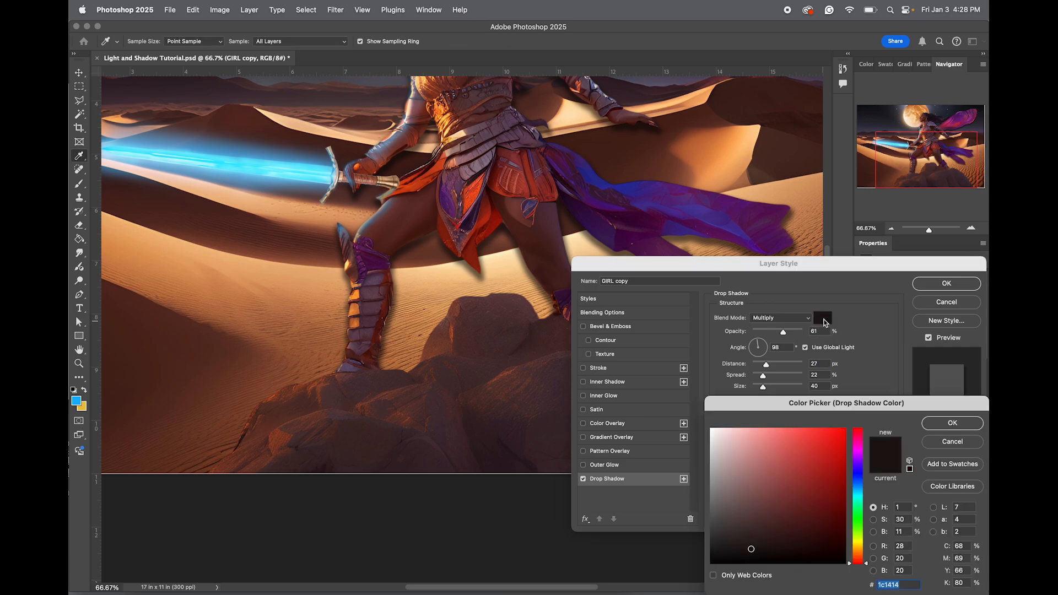
{"action": "left_click", "coordinate": [795, 121]}
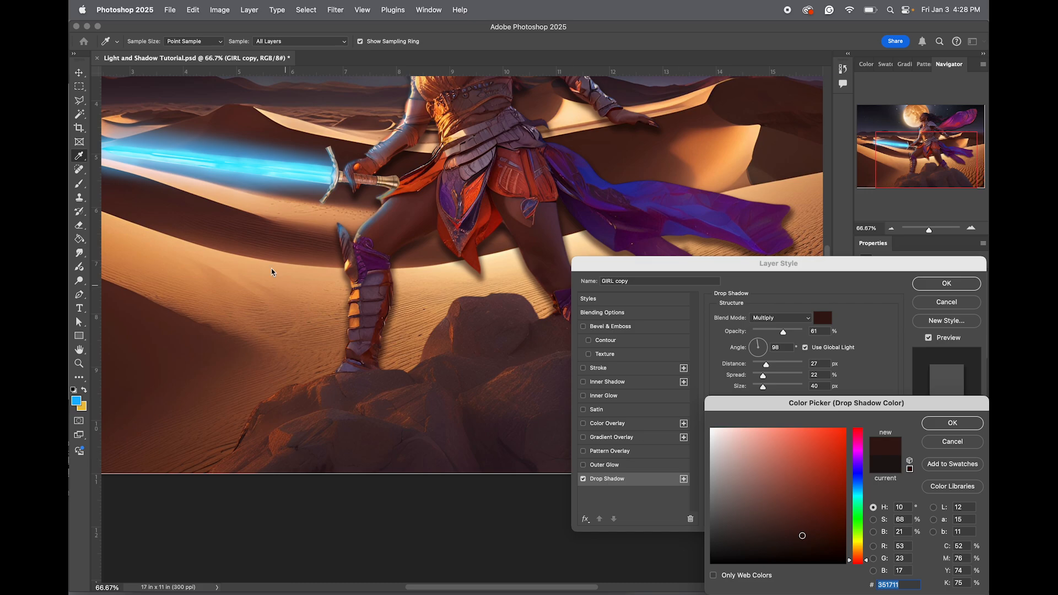
{"action": "left_click", "coordinate": [941, 424]}
{"action": "left_click", "coordinate": [943, 284]}
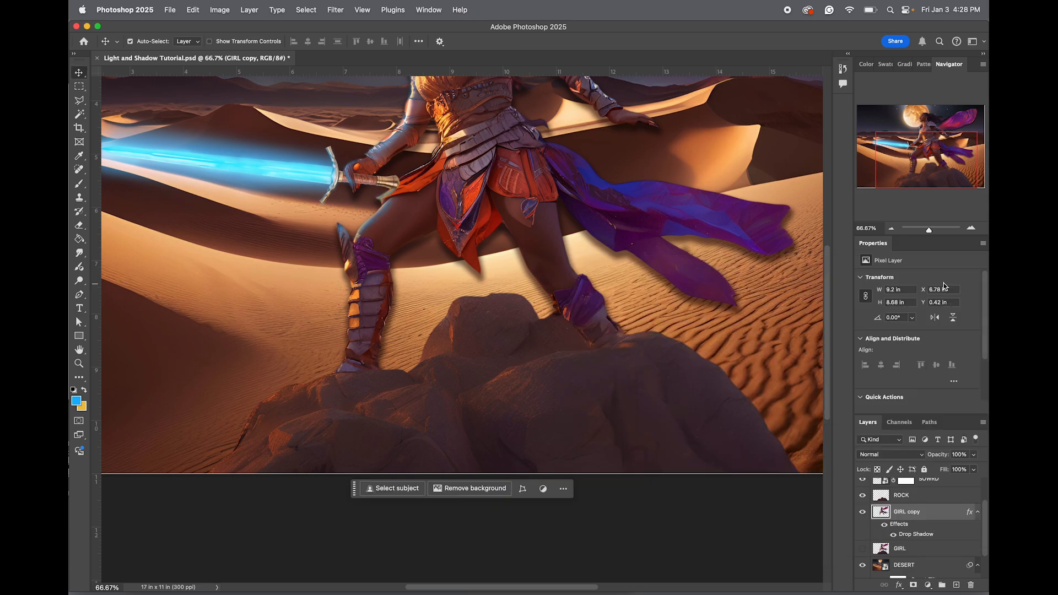
Separate the GIRL copy layer's drop shadow effect onto its own layer
{"action": "left_click_drag", "start_coordinate": [928, 231], "coordinate": [926, 232]}
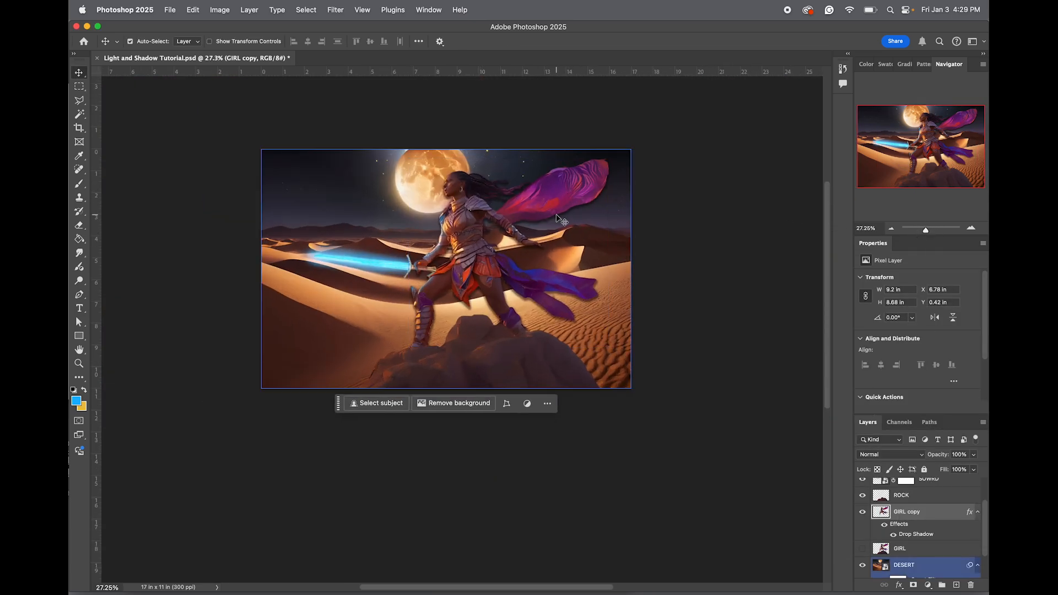
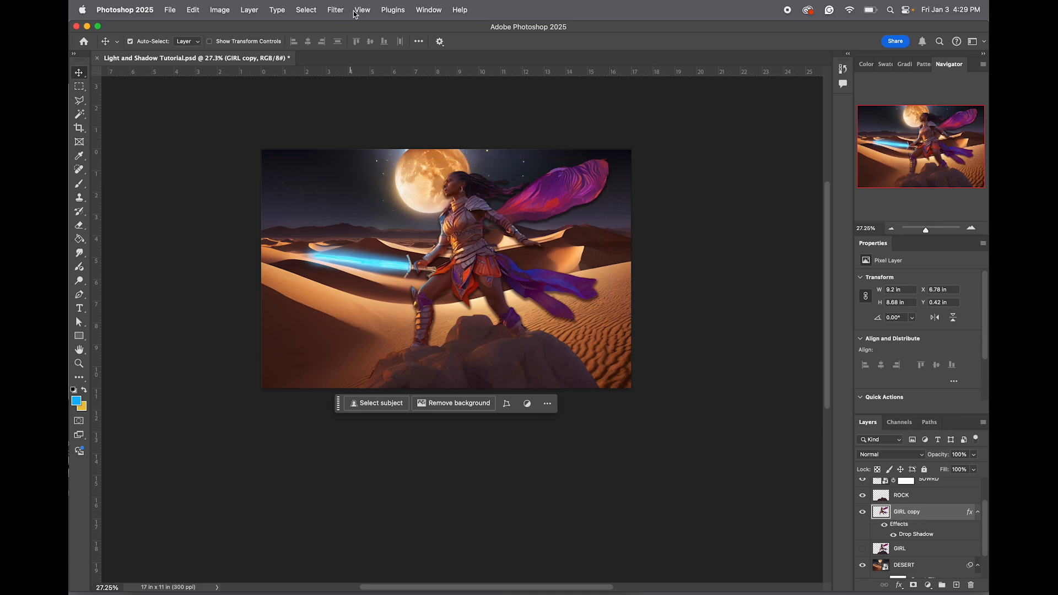
{"action": "left_click", "coordinate": [251, 10]}
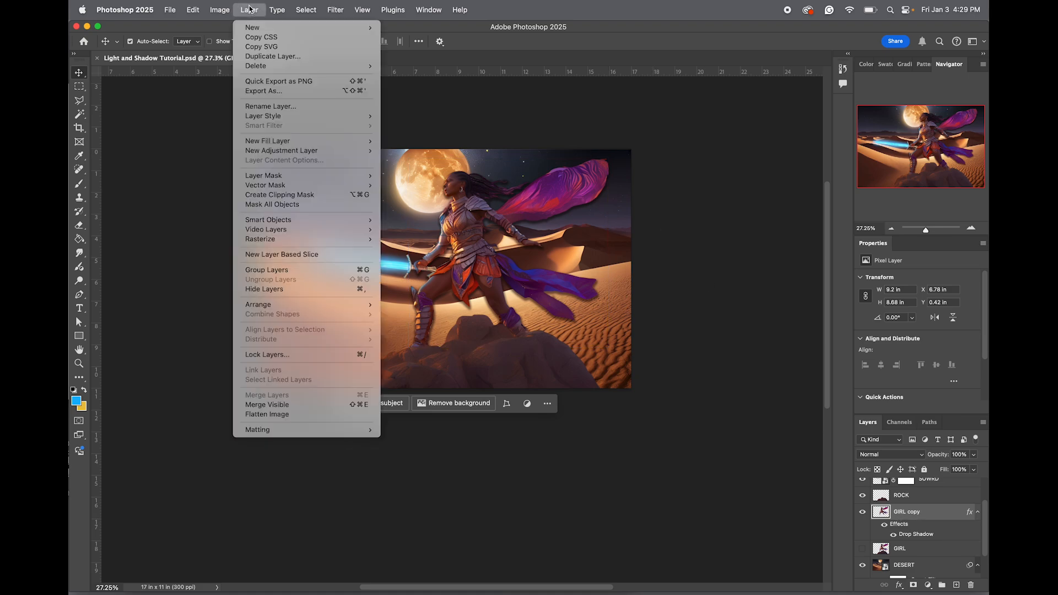
{"action": "mouse_move", "coordinate": [278, 117]}
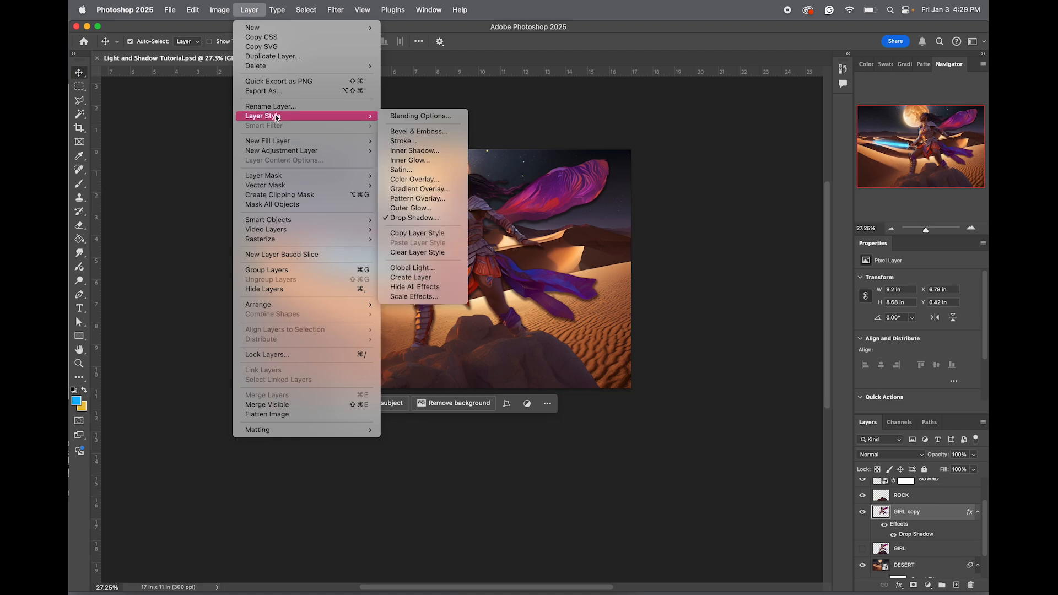
{"action": "left_click", "coordinate": [426, 279]}
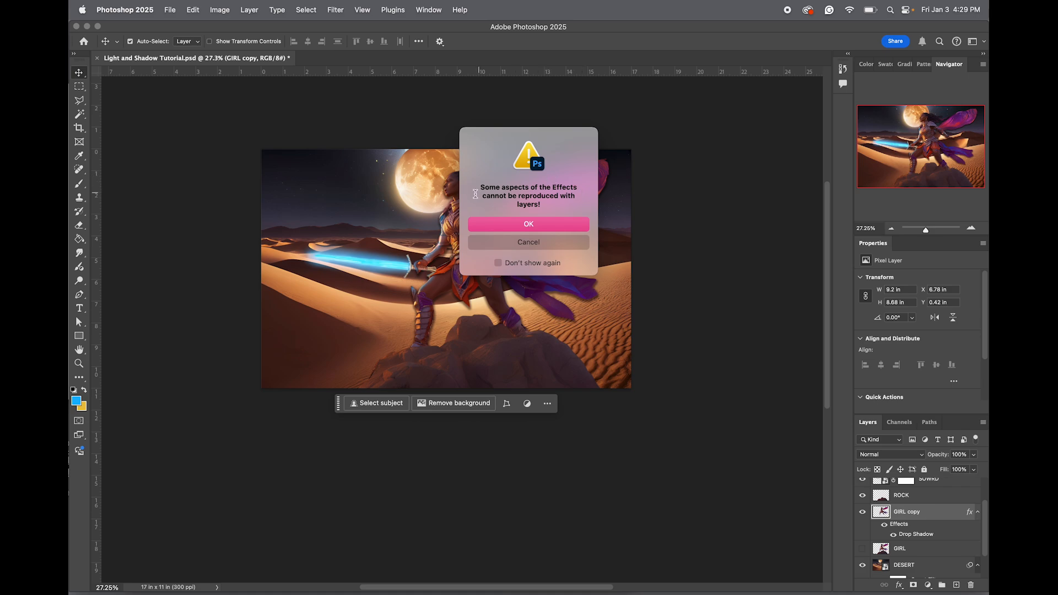
{"action": "left_click", "coordinate": [547, 220]}
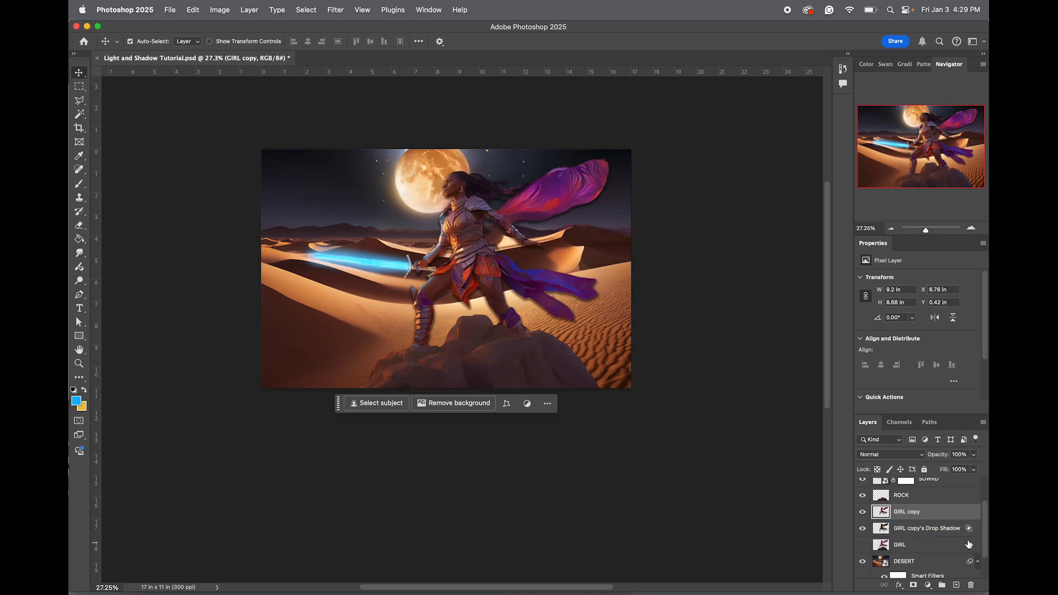
Hide the GIRL copy layer and toggle the separated shadow layer to examine it alone, restoring both layers' visibility
{"action": "left_click", "coordinate": [863, 512]}
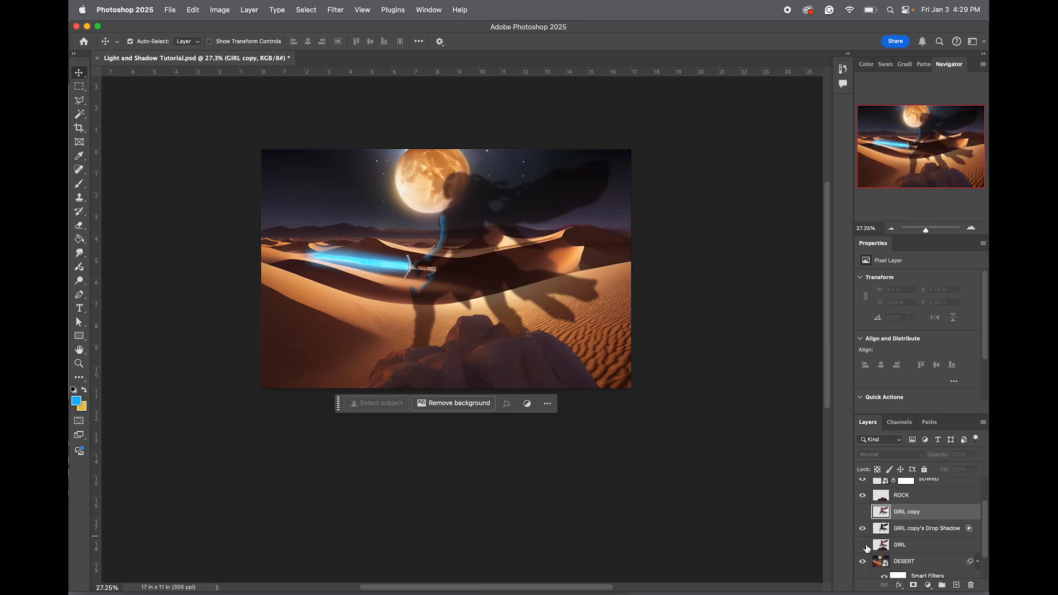
{"action": "left_click", "coordinate": [864, 529]}
{"action": "left_click", "coordinate": [863, 529]}
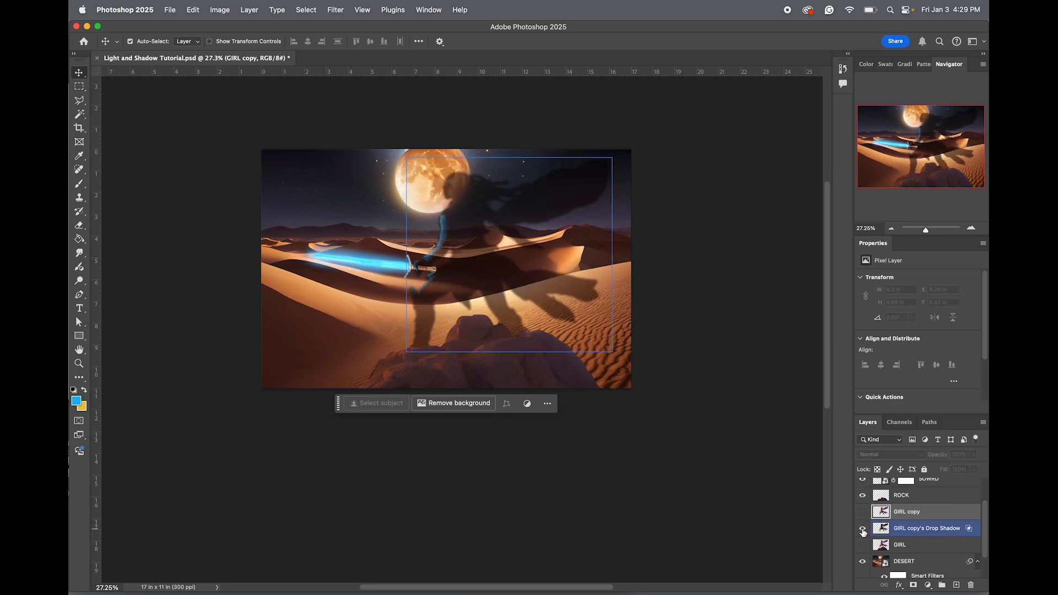
{"action": "left_click", "coordinate": [863, 530]}
{"action": "left_click", "coordinate": [864, 531]}
{"action": "left_click", "coordinate": [864, 530]}
{"action": "left_click", "coordinate": [864, 531]}
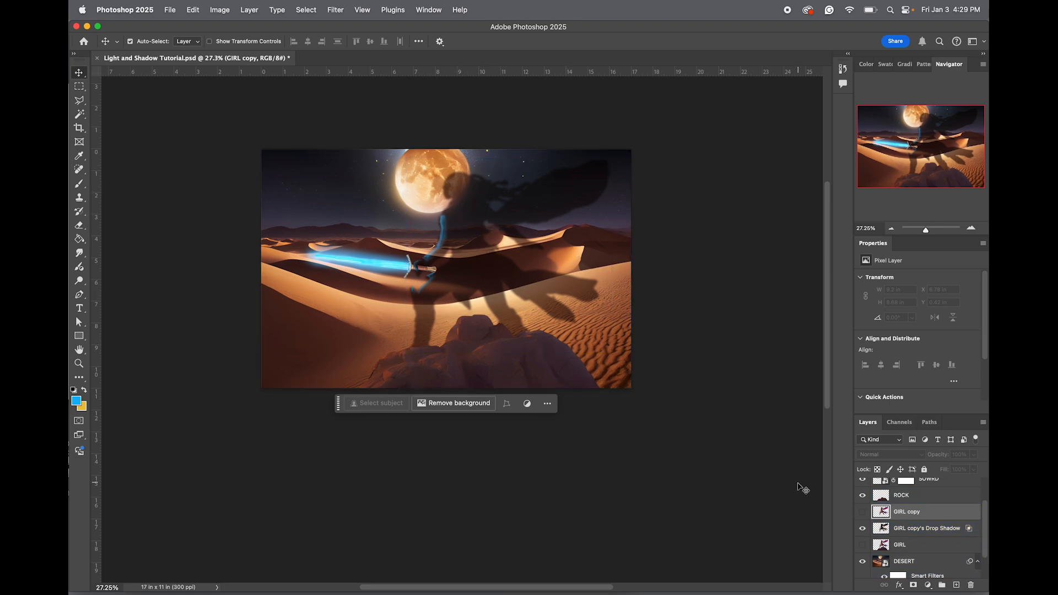
{"action": "left_click", "coordinate": [863, 511]}
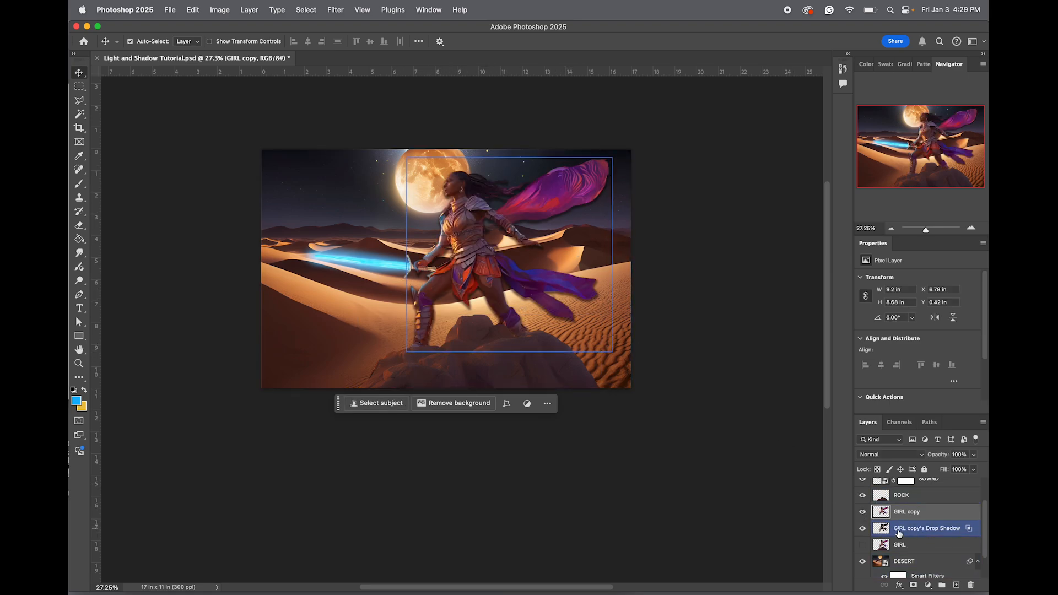
{"action": "left_click", "coordinate": [915, 531]}
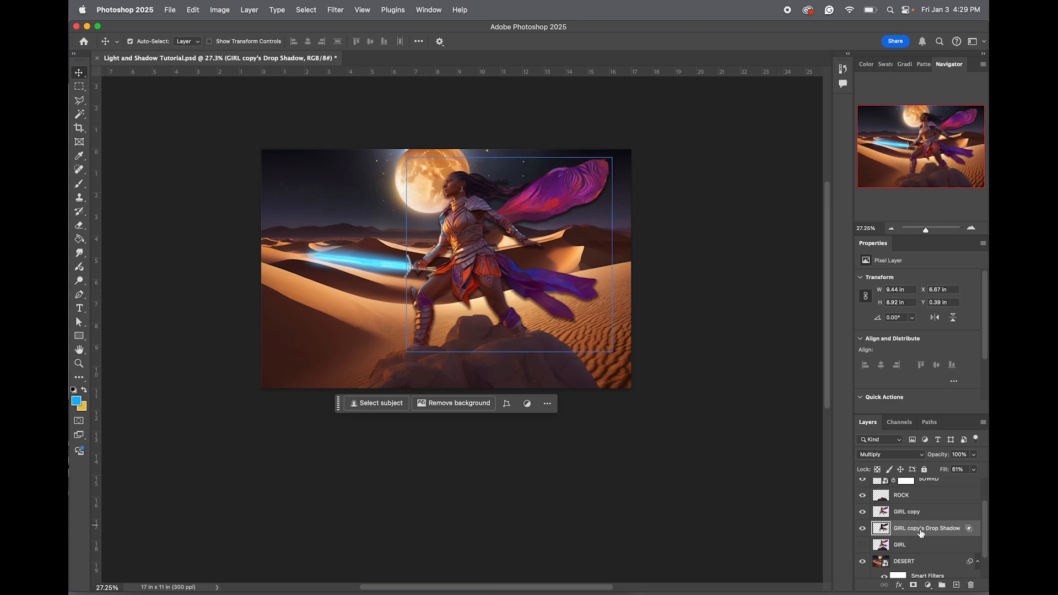
{"action": "key", "text": "super+t"}
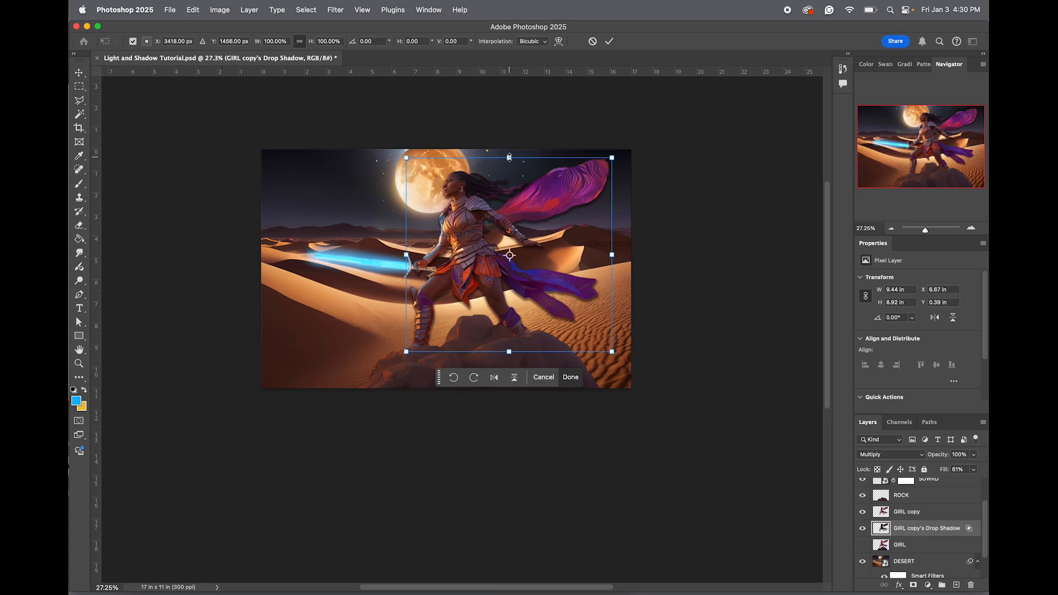
{"action": "left_click_drag", "start_coordinate": [510, 157], "coordinate": [522, 430]}
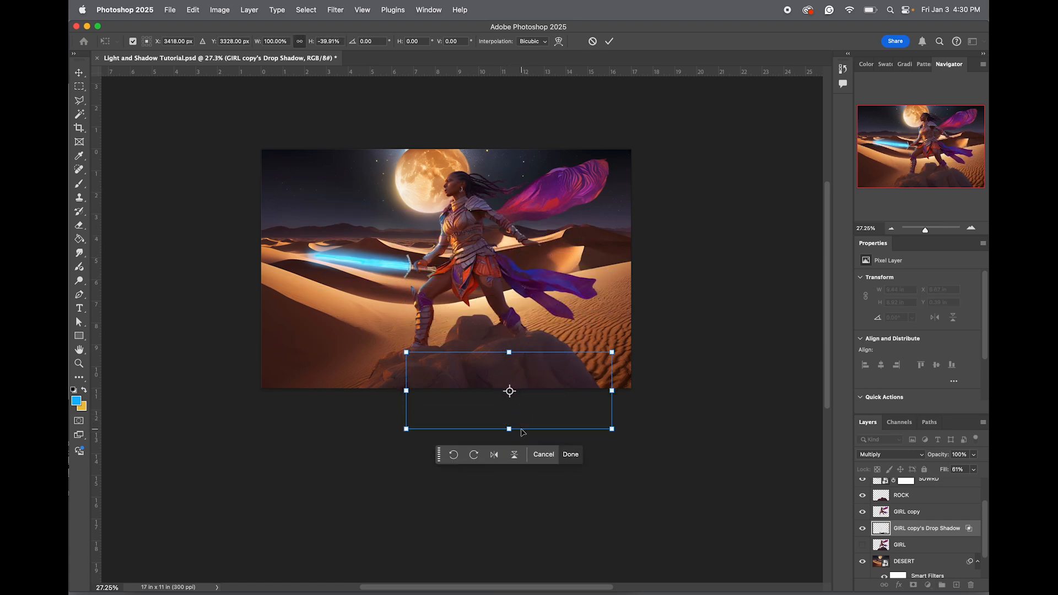
{"action": "key", "text": "Return"}
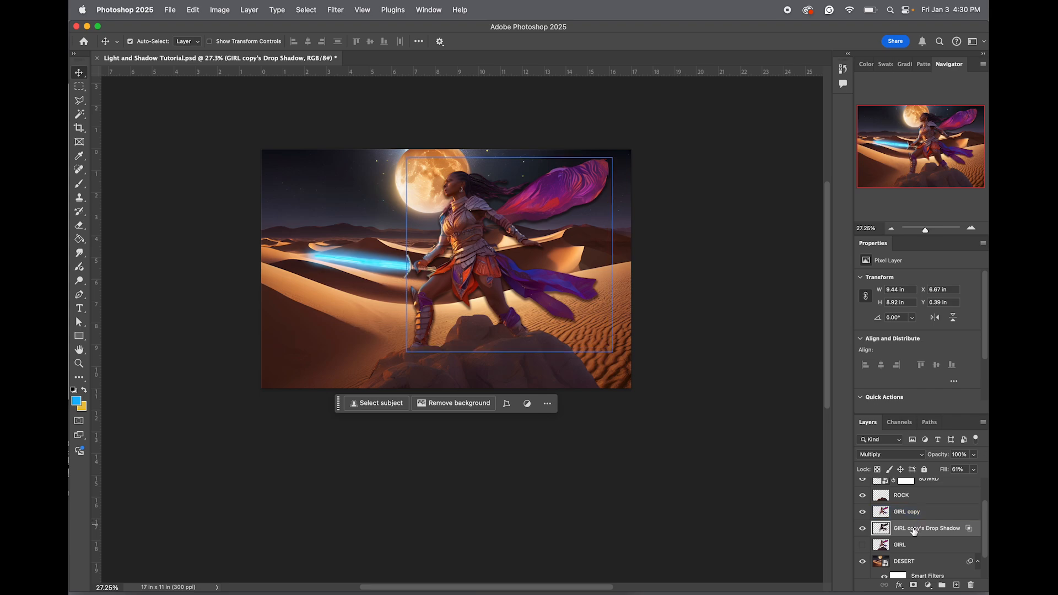
Move the ROCK layer directly below the GIRL copy's Drop Shadow layer
{"action": "left_click", "coordinate": [914, 531]}
{"action": "left_click_drag", "start_coordinate": [910, 495], "coordinate": [913, 536]}
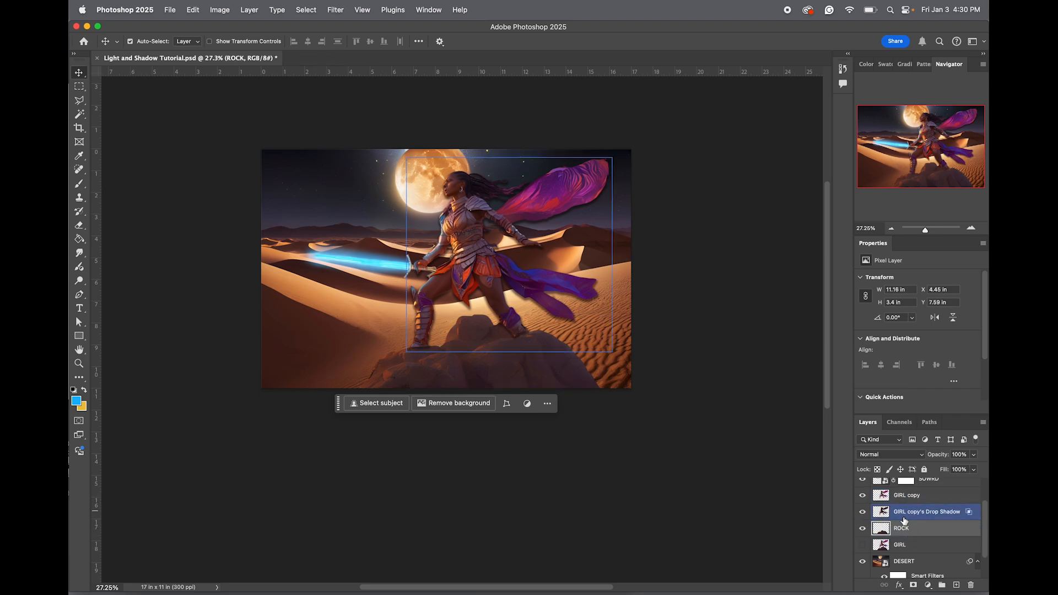
Free-transform the GIRL copy's Drop Shadow layer, flipping it vertically to about -95% height so it falls below the warrior's feet
{"action": "key", "text": "z"}
{"action": "left_click", "coordinate": [469, 347]}
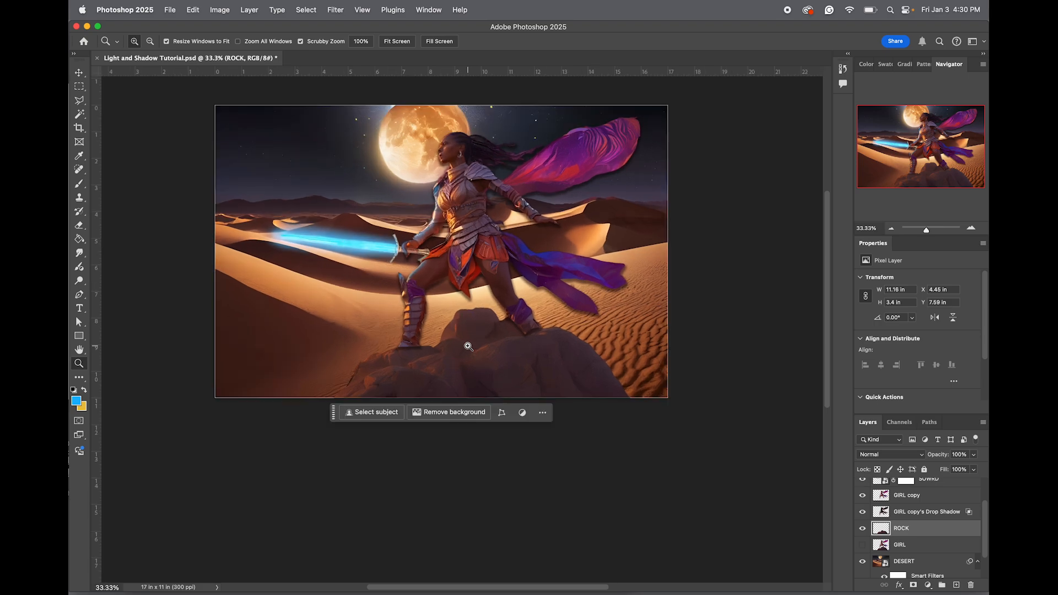
{"action": "left_click", "coordinate": [468, 347]}
{"action": "key", "text": "v"}
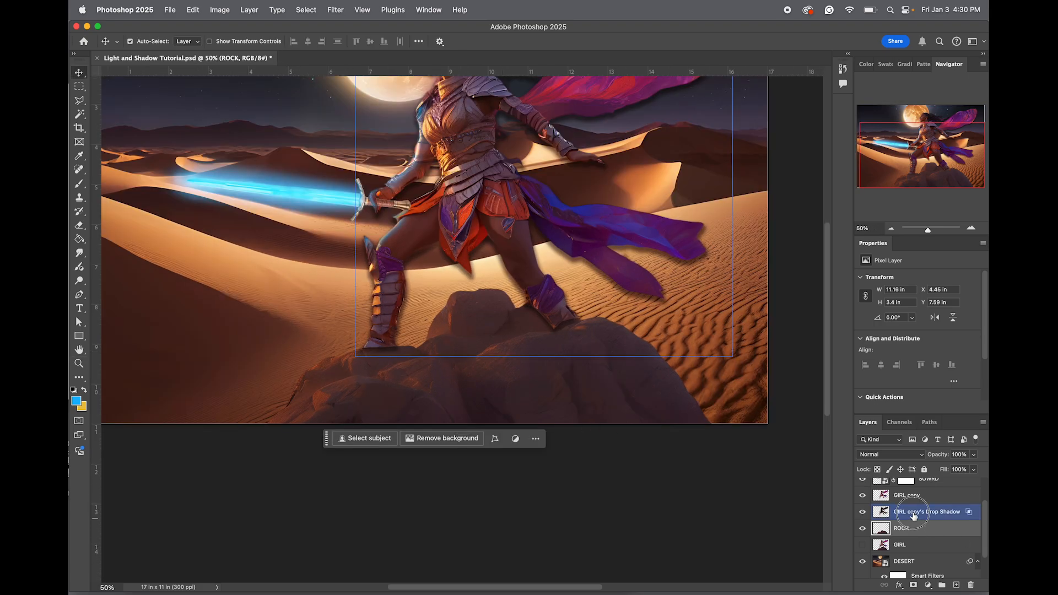
{"action": "left_click", "coordinate": [926, 512]}
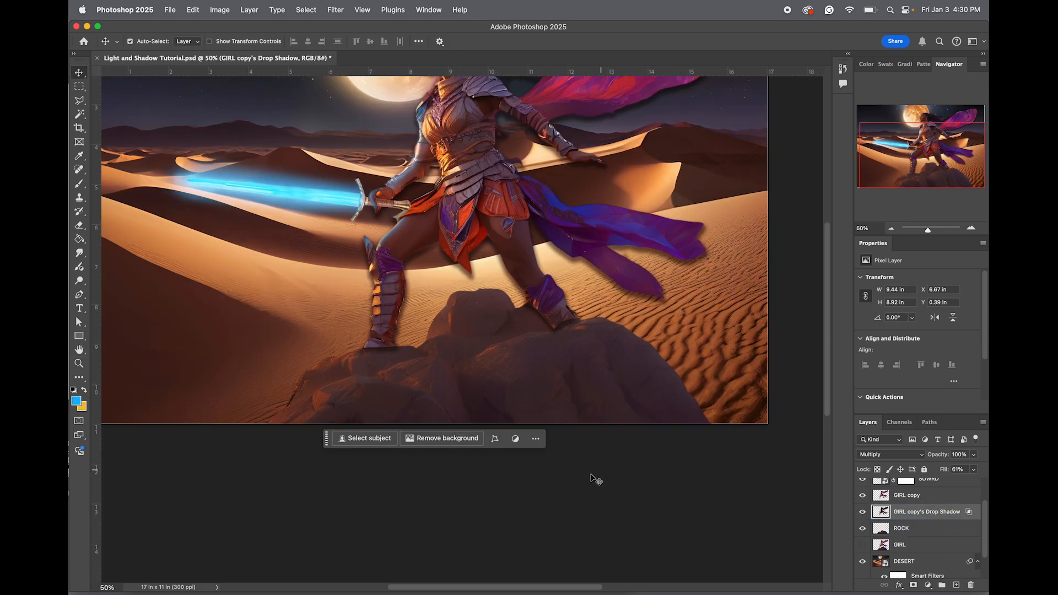
{"action": "key", "text": "super+t"}
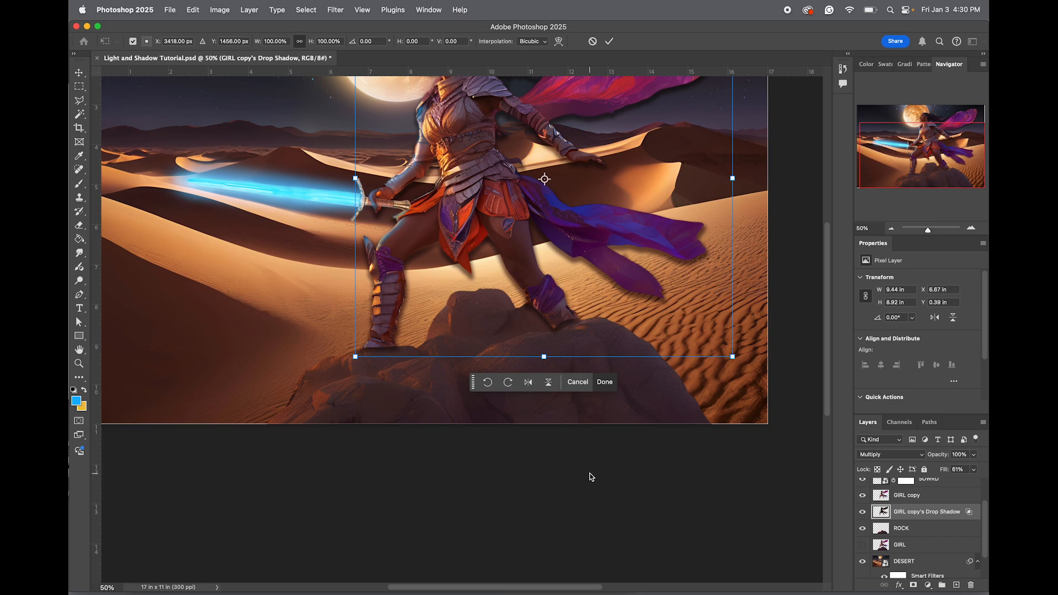
{"action": "left_click_drag", "start_coordinate": [907, 165], "coordinate": [907, 148]}
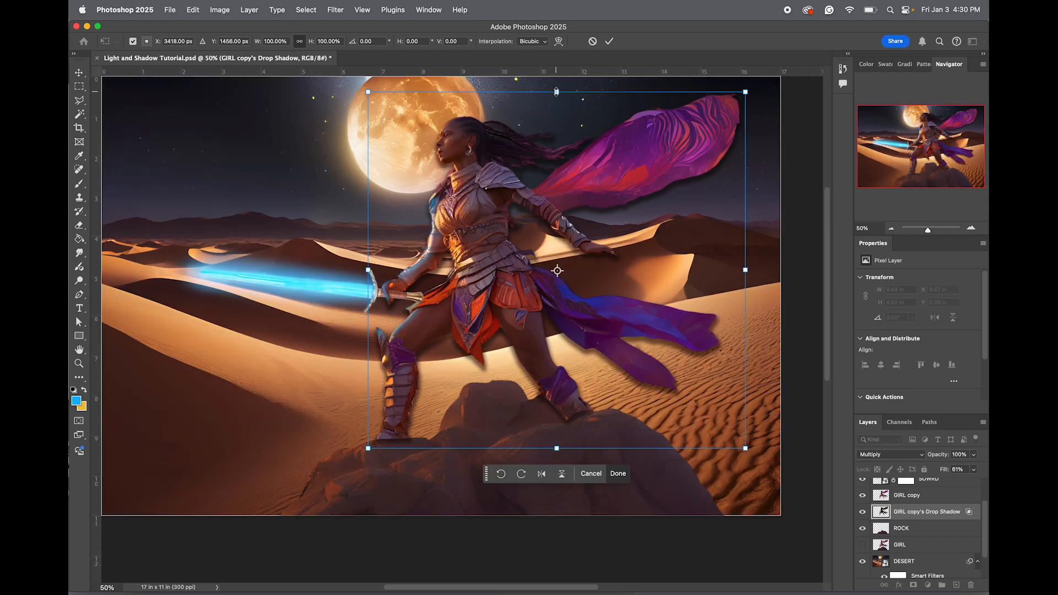
{"action": "left_click_drag", "start_coordinate": [557, 92], "coordinate": [588, 545]}
{"action": "mouse_move", "coordinate": [574, 263]}
{"action": "left_mouse_down"}
{"action": "mouse_move", "coordinate": [579, 217]}
{"action": "mouse_move", "coordinate": [573, 242]}
{"action": "left_mouse_up"}
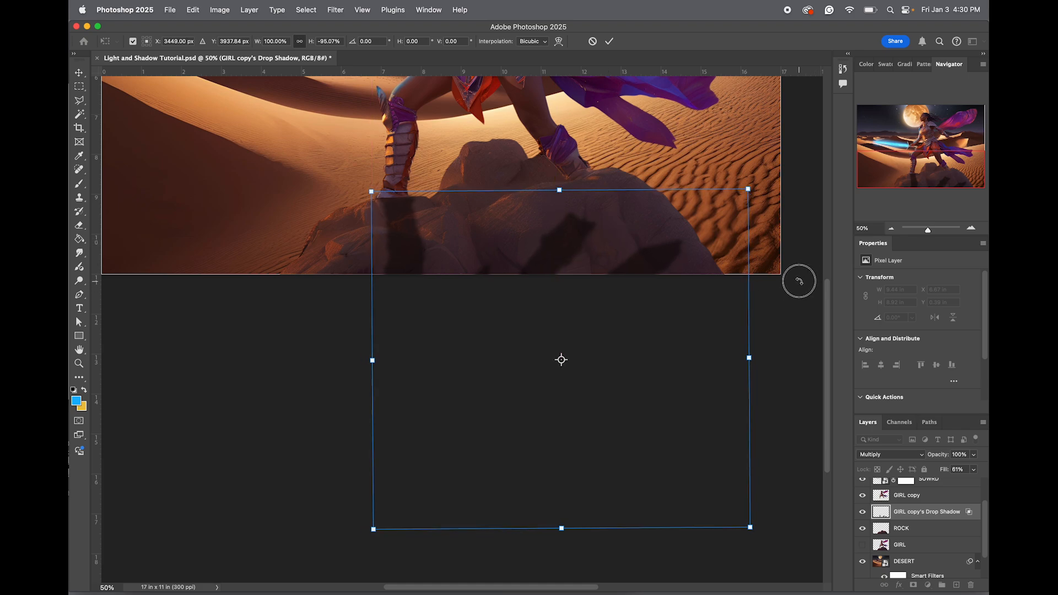
Rotate the flipped shadow about -15°, position it under the warrior's boots on the rock, and apply the transform
{"action": "left_click_drag", "start_coordinate": [799, 279], "coordinate": [794, 221]}
{"action": "left_click_drag", "start_coordinate": [552, 237], "coordinate": [570, 204]}
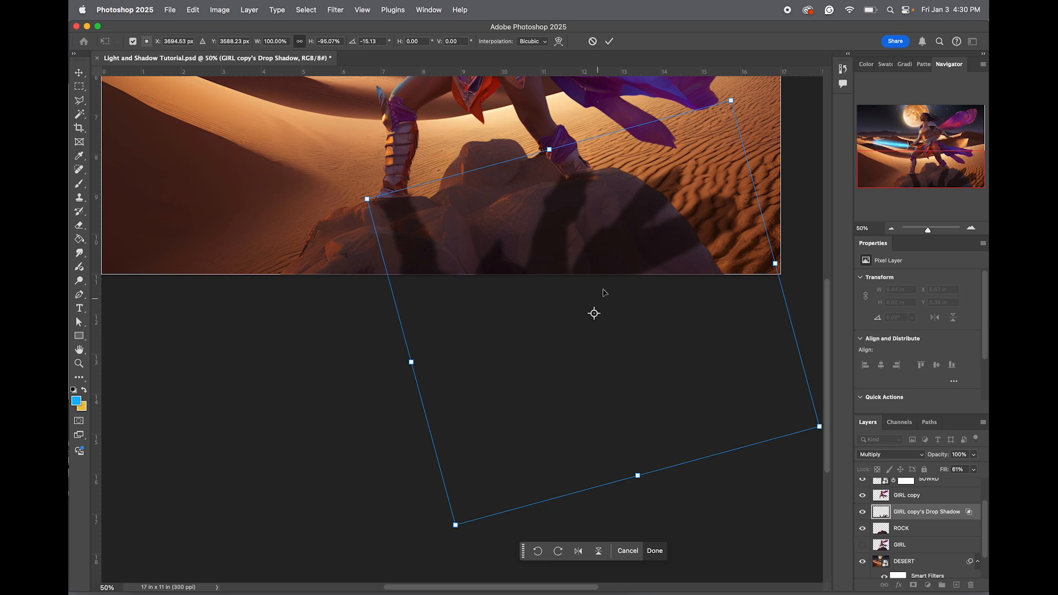
{"action": "left_click_drag", "start_coordinate": [549, 237], "coordinate": [550, 238]}
{"action": "key", "text": "Return"}
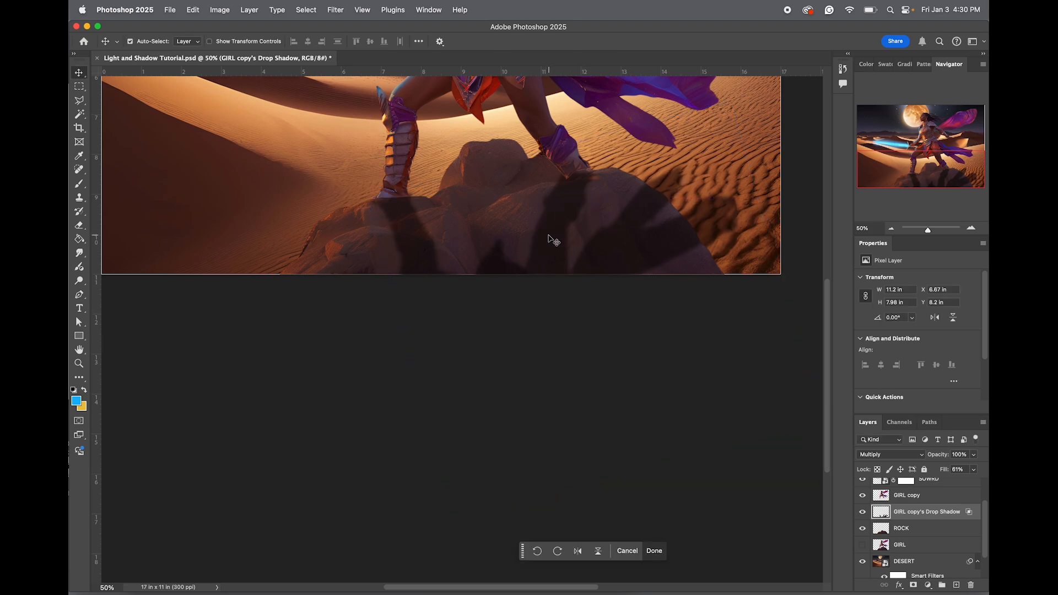
Smudge the upper edge of the shadow at the warrior's rear boot with a 125 px brush at 90% strength
{"action": "left_click_drag", "start_coordinate": [927, 230], "coordinate": [931, 231]}
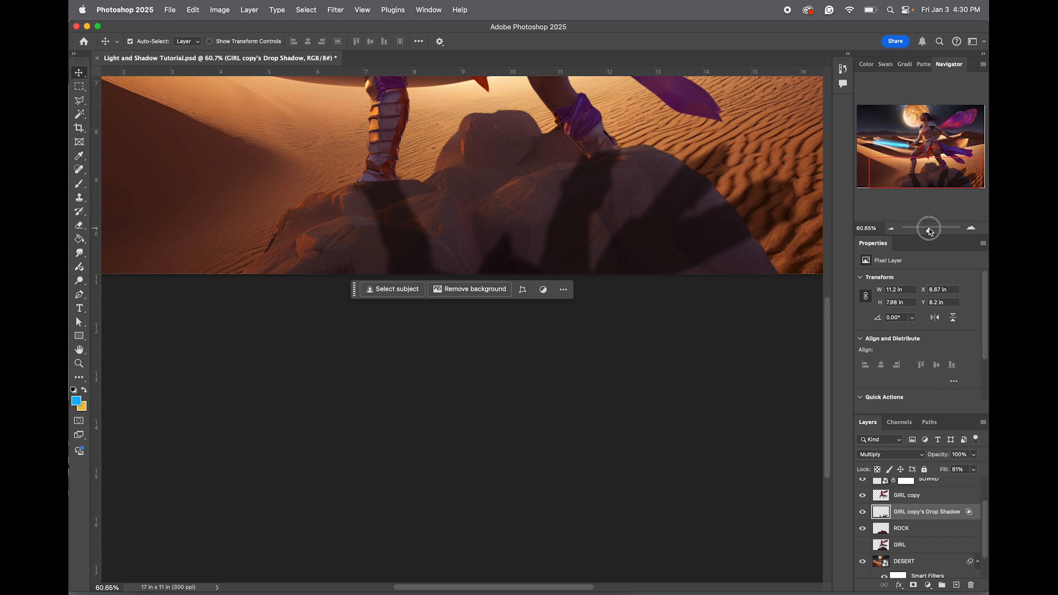
{"action": "left_click_drag", "start_coordinate": [930, 232], "coordinate": [931, 231]}
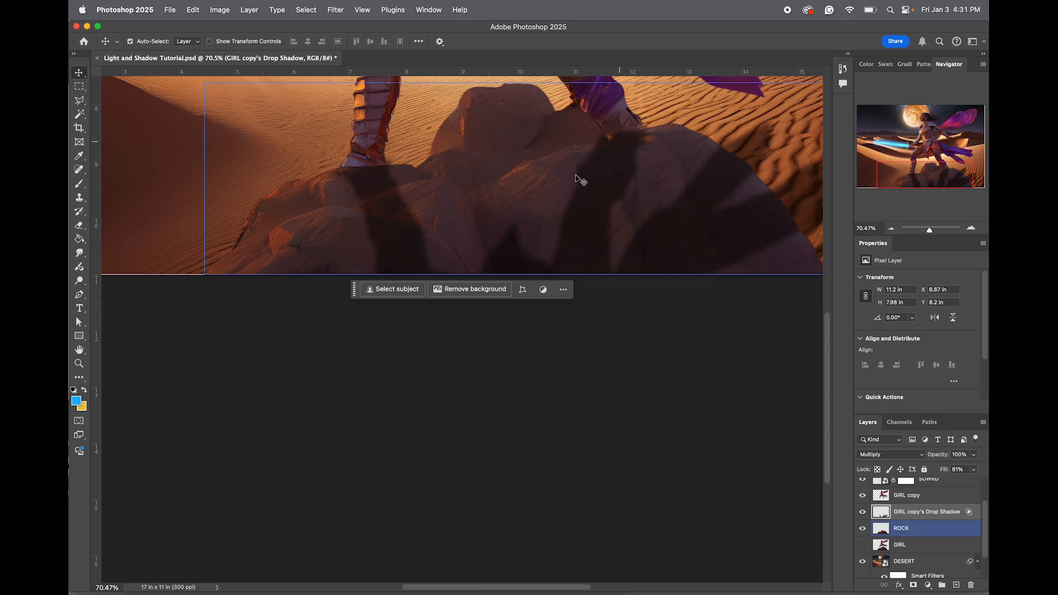
{"action": "left_click", "coordinate": [79, 252]}
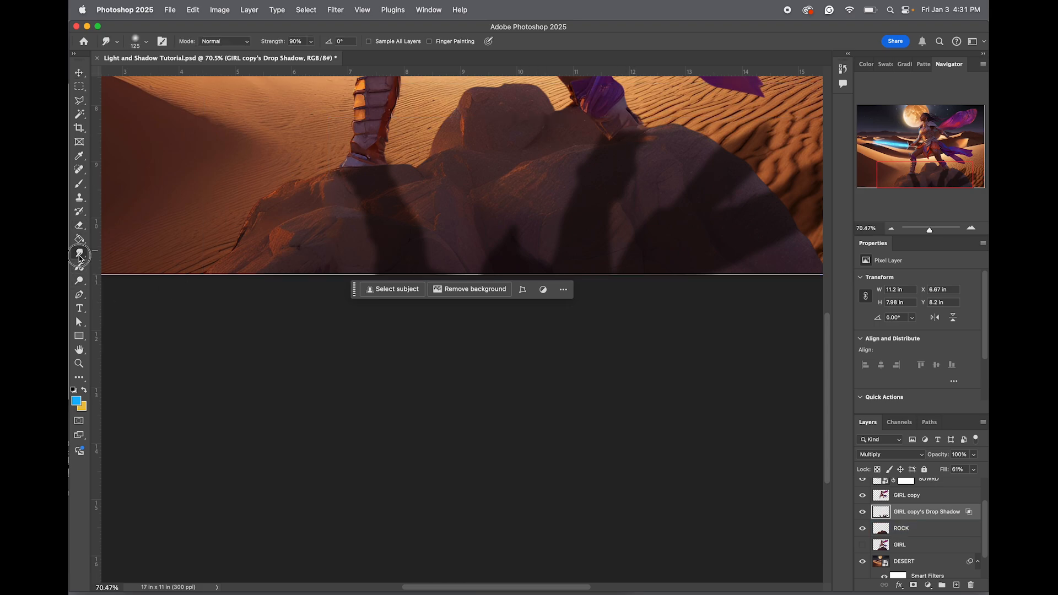
{"action": "mouse_move", "coordinate": [623, 135]}
{"action": "left_mouse_down"}
{"action": "mouse_move", "coordinate": [640, 127]}
{"action": "mouse_move", "coordinate": [626, 123]}
{"action": "mouse_move", "coordinate": [640, 130]}
{"action": "mouse_move", "coordinate": [612, 140]}
{"action": "left_mouse_up"}
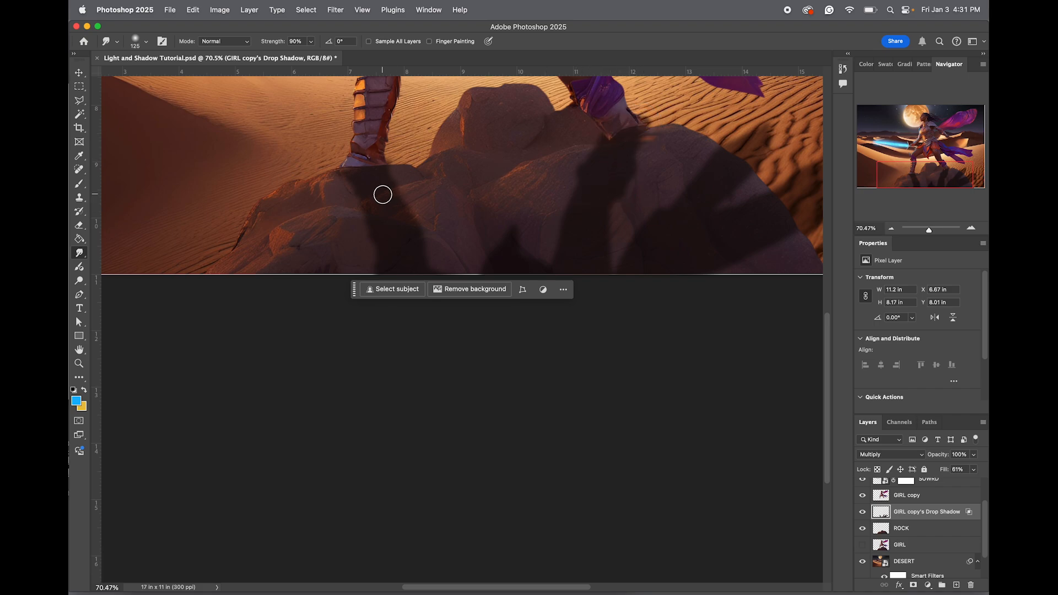
Duplicate the GIRL copy's Drop Shadow layer and hide the original as a backup
{"action": "right_click", "coordinate": [911, 514]}
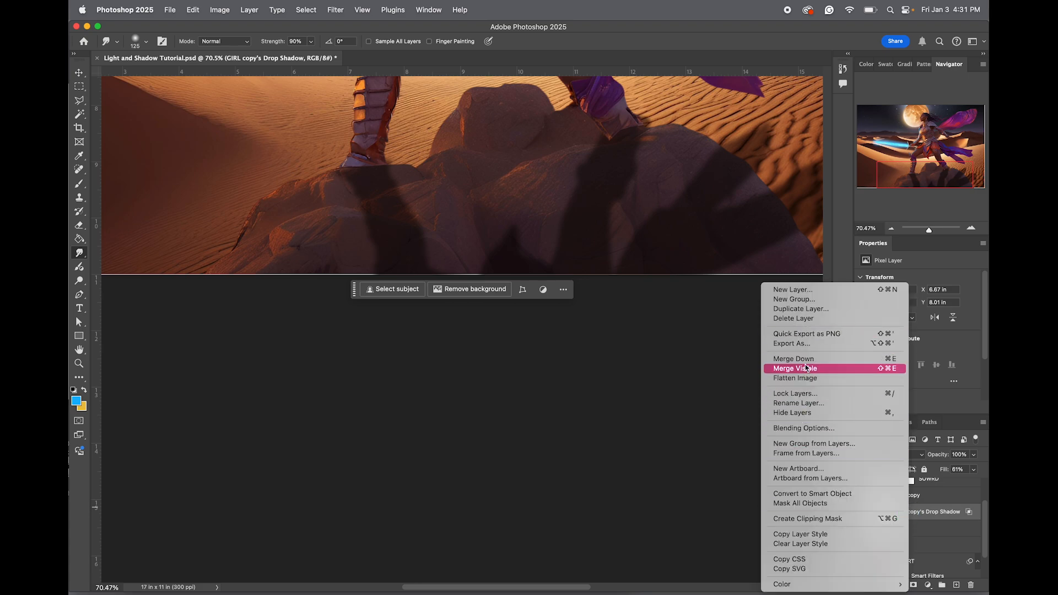
{"action": "left_click", "coordinate": [805, 307]}
{"action": "key", "text": "Return"}
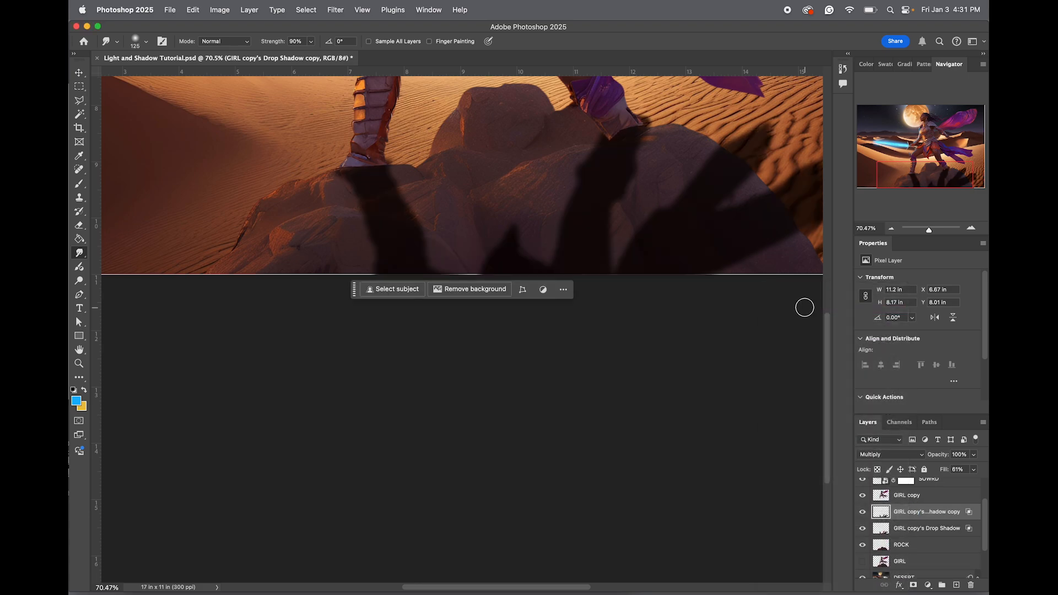
{"action": "left_click", "coordinate": [863, 529]}
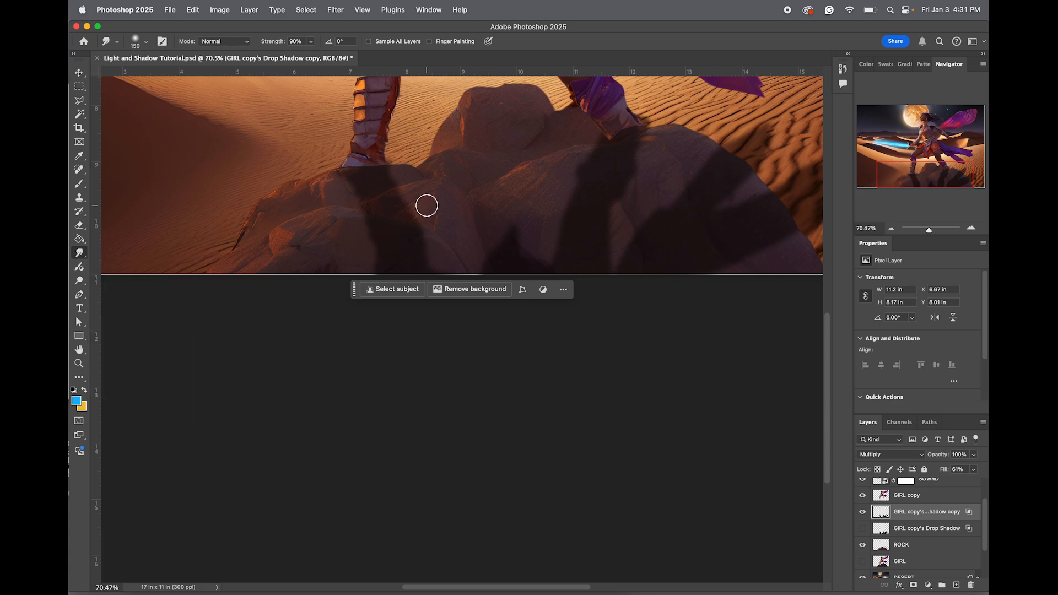
Try smudging the front leg's shadow on the rock with 400 px and 150 px brushes, and undo the strokes
{"action": "key", "text": "bracketright"}
{"action": "key", "text": "bracketright"}
{"action": "key", "text": "bracketright"}
{"action": "key", "text": "bracketright"}
{"action": "key", "text": "bracketright"}
{"action": "key", "text": "bracketright"}
{"action": "mouse_move", "coordinate": [426, 205]}
{"action": "left_mouse_down"}
{"action": "mouse_move", "coordinate": [339, 230]}
{"action": "mouse_move", "coordinate": [404, 205]}
{"action": "left_mouse_up"}
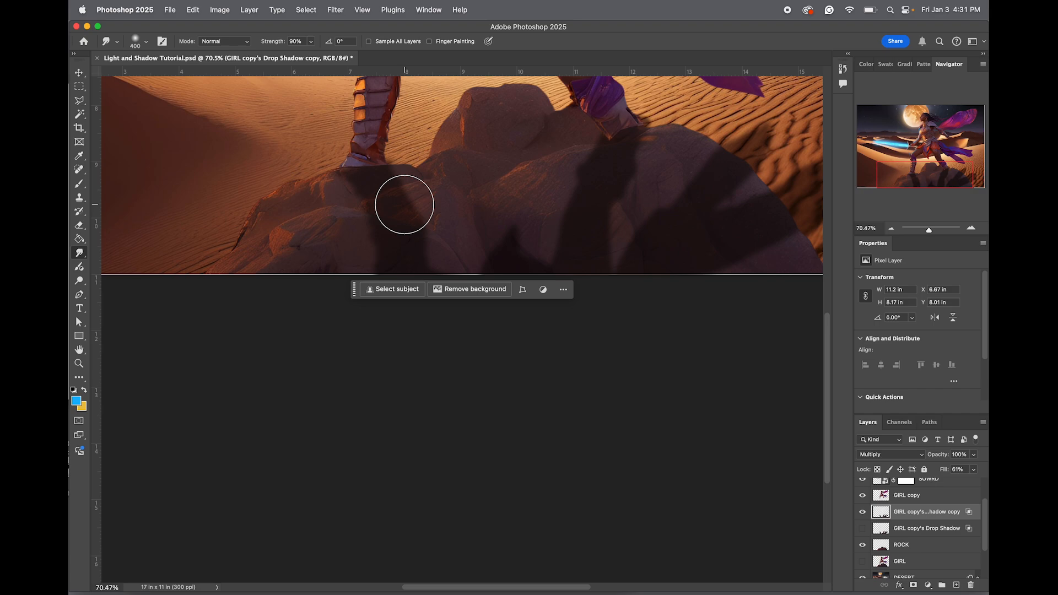
{"action": "key", "text": "bracketleft"}
{"action": "key", "text": "bracketleft"}
{"action": "key", "text": "bracketleft"}
{"action": "key", "text": "bracketleft"}
{"action": "key", "text": "bracketleft"}
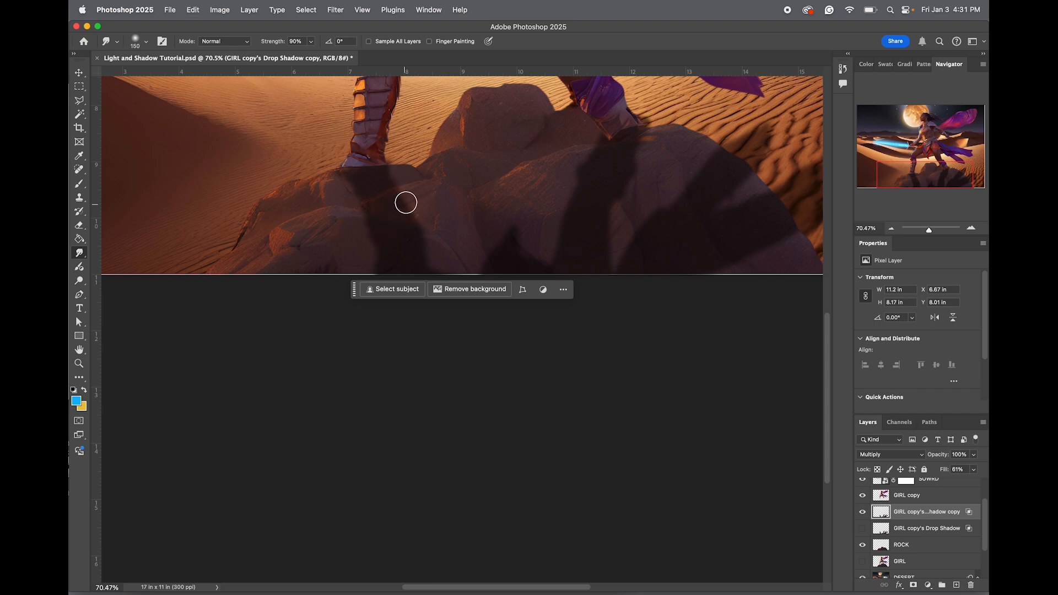
{"action": "mouse_move", "coordinate": [396, 201]}
{"action": "left_mouse_down"}
{"action": "mouse_move", "coordinate": [403, 199]}
{"action": "mouse_move", "coordinate": [377, 227]}
{"action": "left_mouse_up"}
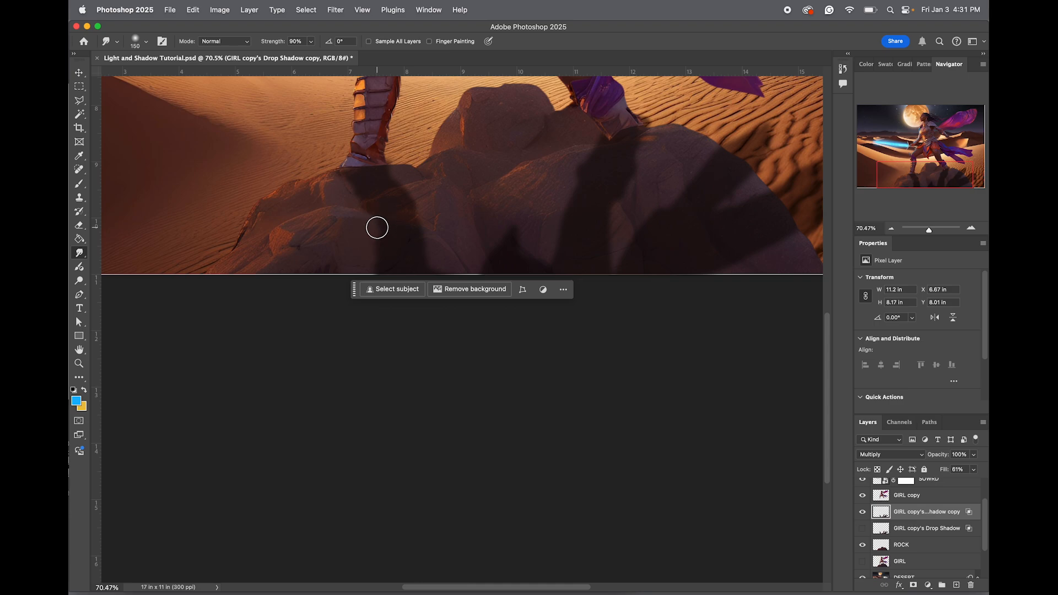
{"action": "key", "text": "super+z"}
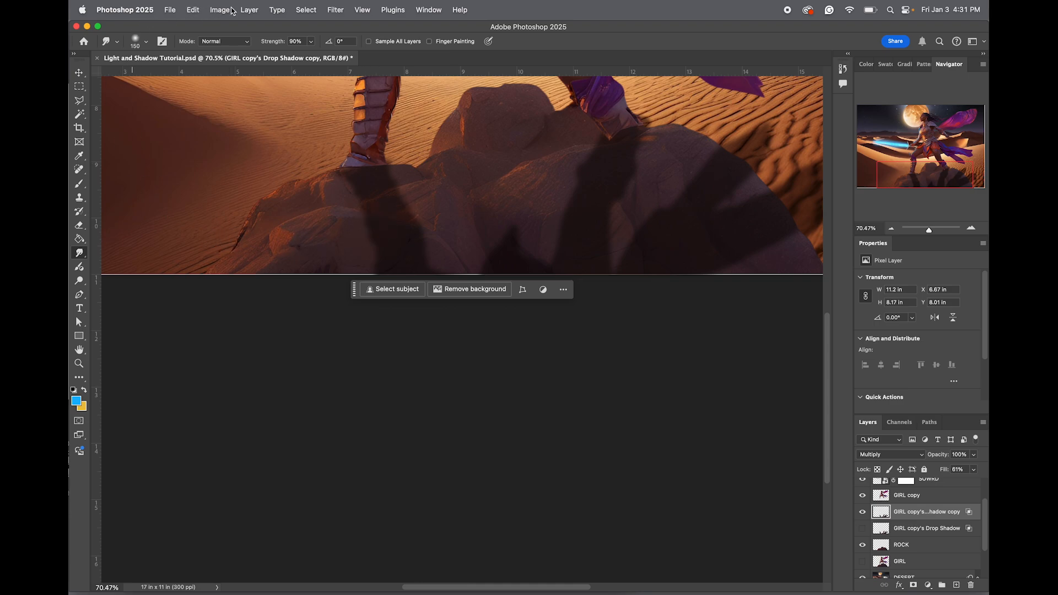
Start a Puppet Warp on the duplicated drop shadow and pin both edges of the front leg's shadow below the boot
{"action": "left_click", "coordinate": [188, 9]}
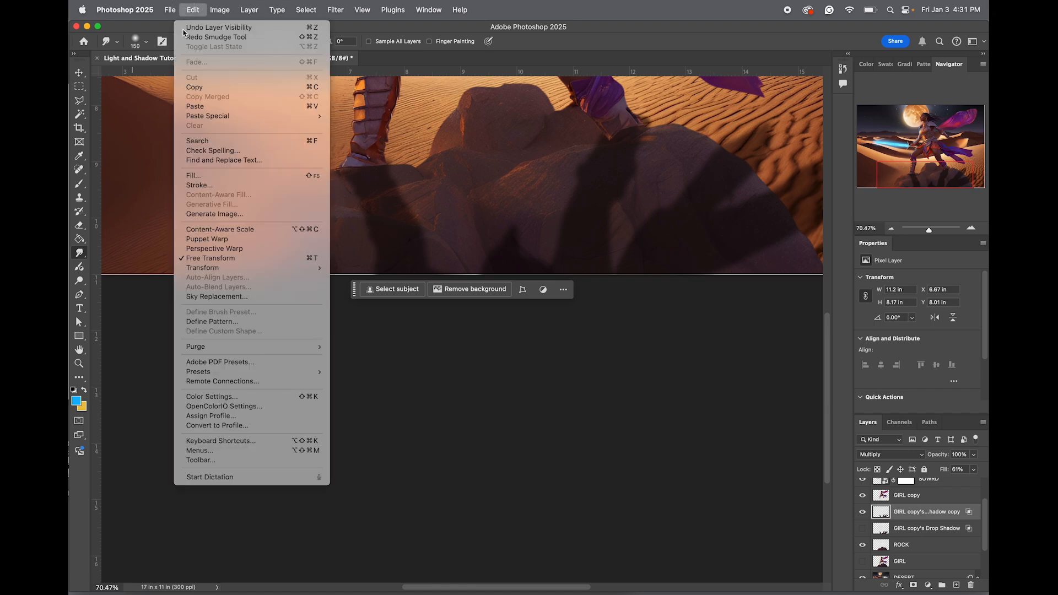
{"action": "left_click", "coordinate": [205, 239]}
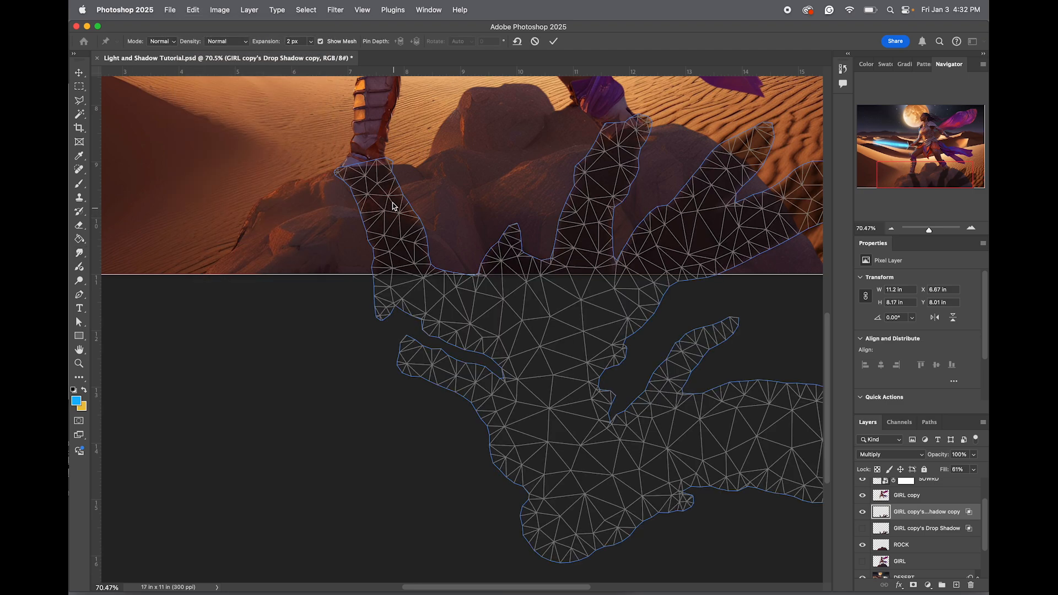
{"action": "left_click_drag", "start_coordinate": [403, 195], "coordinate": [406, 191]}
{"action": "key", "text": "super+z"}
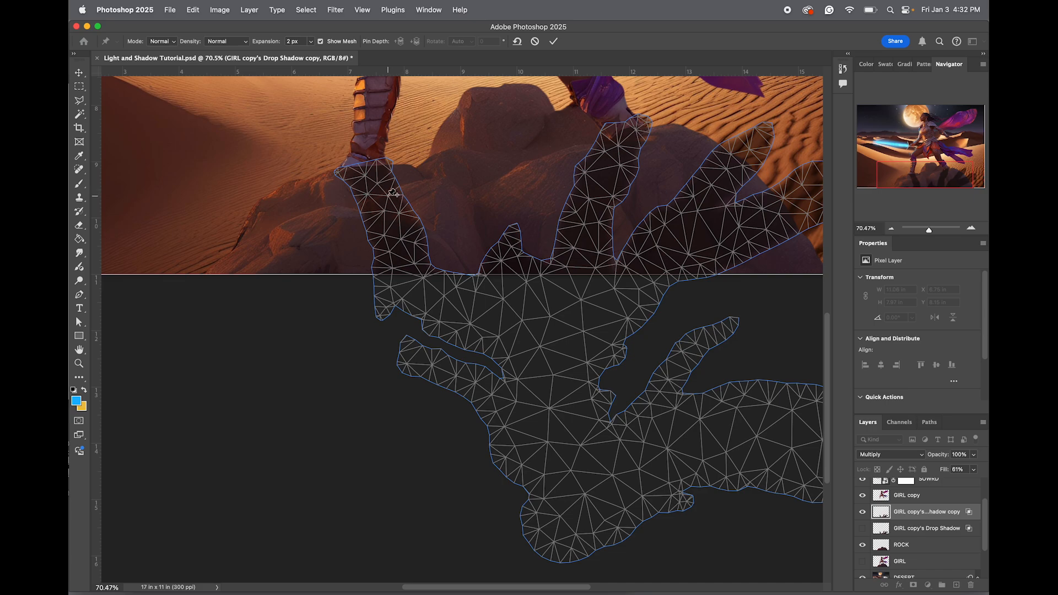
{"action": "left_click", "coordinate": [358, 203]}
{"action": "left_click", "coordinate": [392, 187]}
{"action": "left_click_drag", "start_coordinate": [399, 207], "coordinate": [407, 206]}
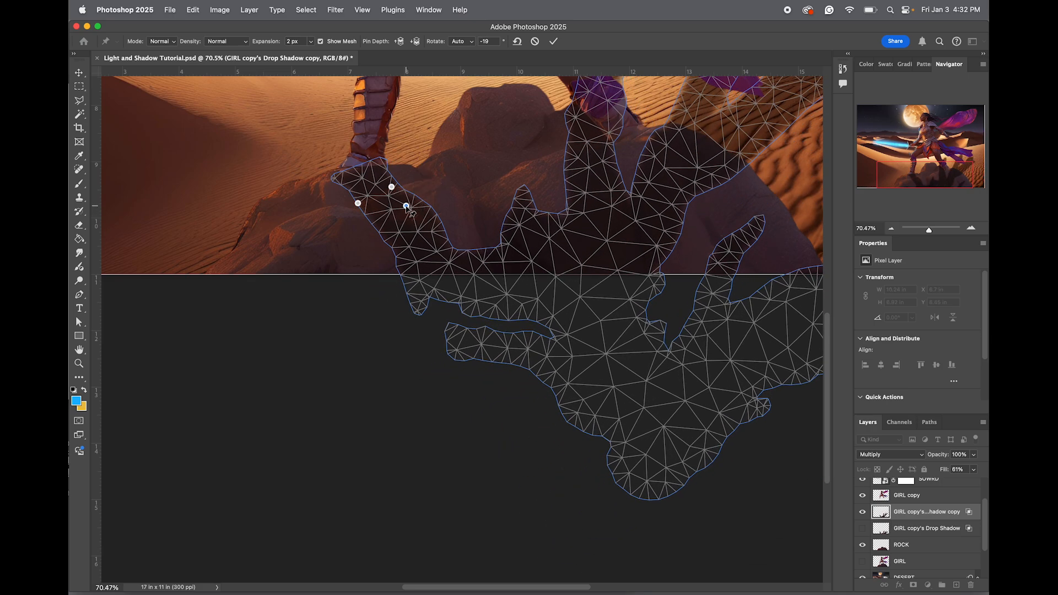
{"action": "key", "text": "super+z"}
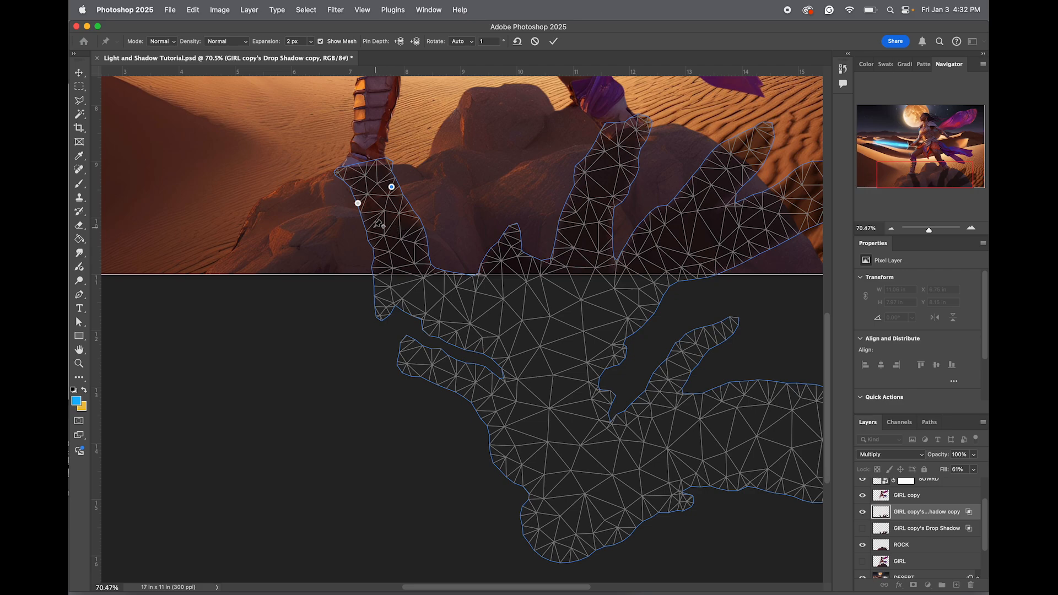
Pin the front leg's shadow along its length, bend it over the rock's contour, and anchor its upper corners at the boot
{"action": "left_click", "coordinate": [366, 229]}
{"action": "left_click", "coordinate": [400, 233]}
{"action": "left_click", "coordinate": [425, 243]}
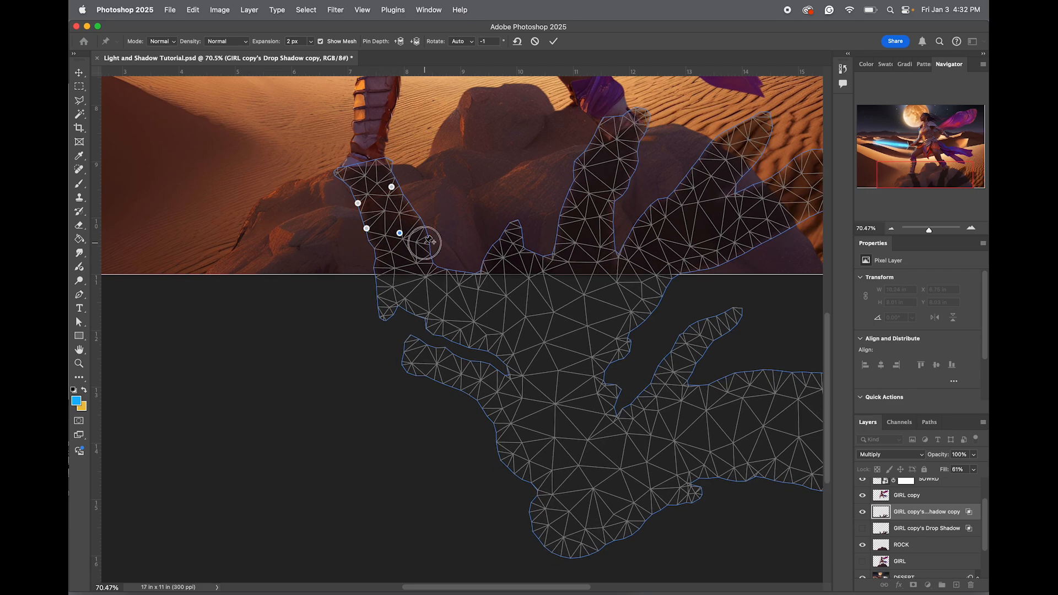
{"action": "left_click_drag", "start_coordinate": [398, 213], "coordinate": [374, 213]}
{"action": "left_click", "coordinate": [338, 176]}
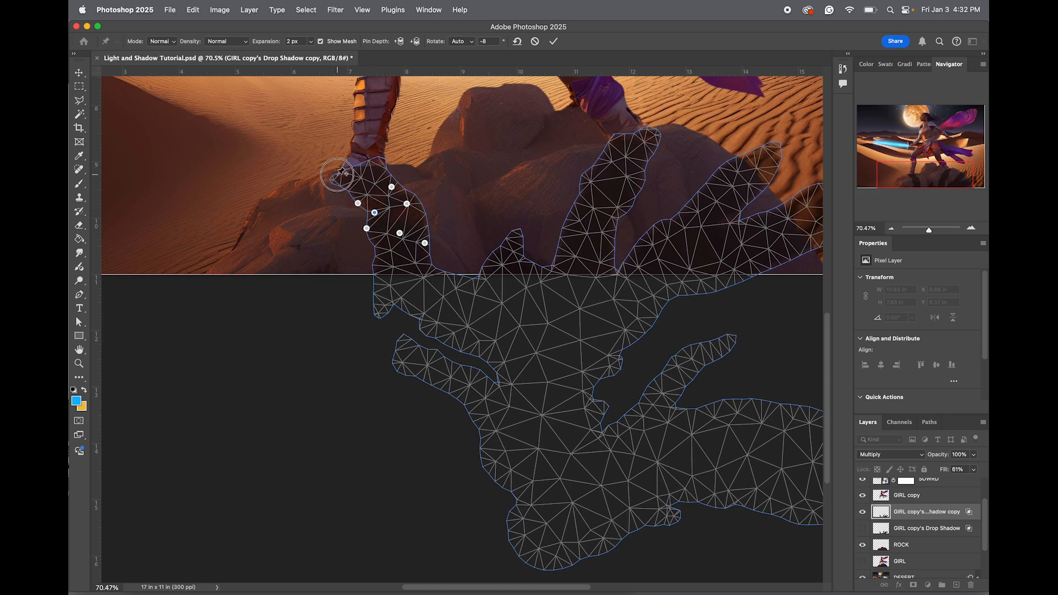
{"action": "left_click_drag", "start_coordinate": [337, 175], "coordinate": [386, 166]}
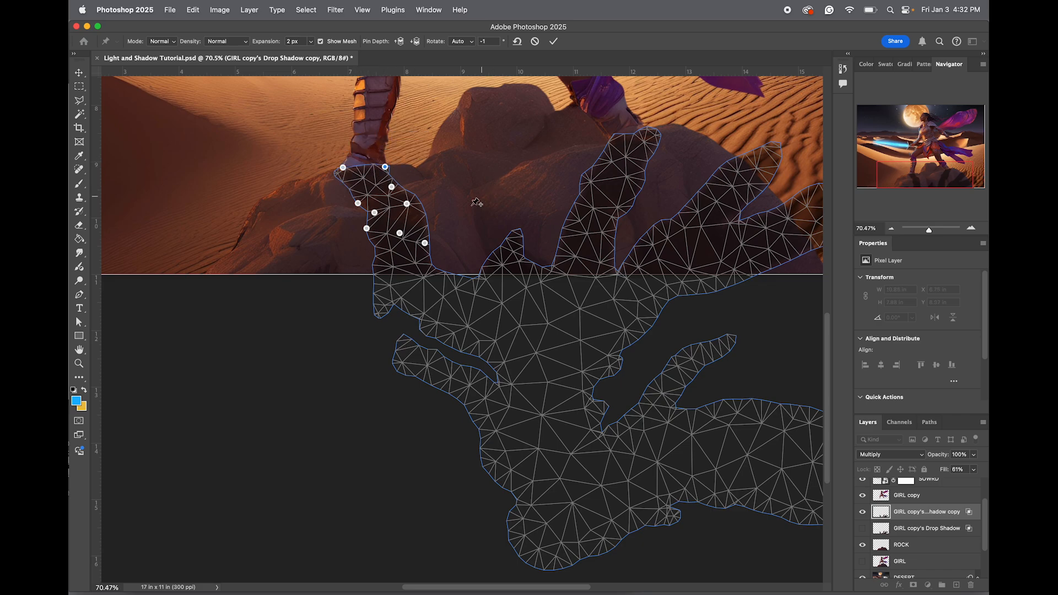
Anchor the top of the rear leg's shadow at its boot and pin the lower part of the front leg's shadow
{"action": "left_click_drag", "start_coordinate": [612, 137], "coordinate": [648, 133]}
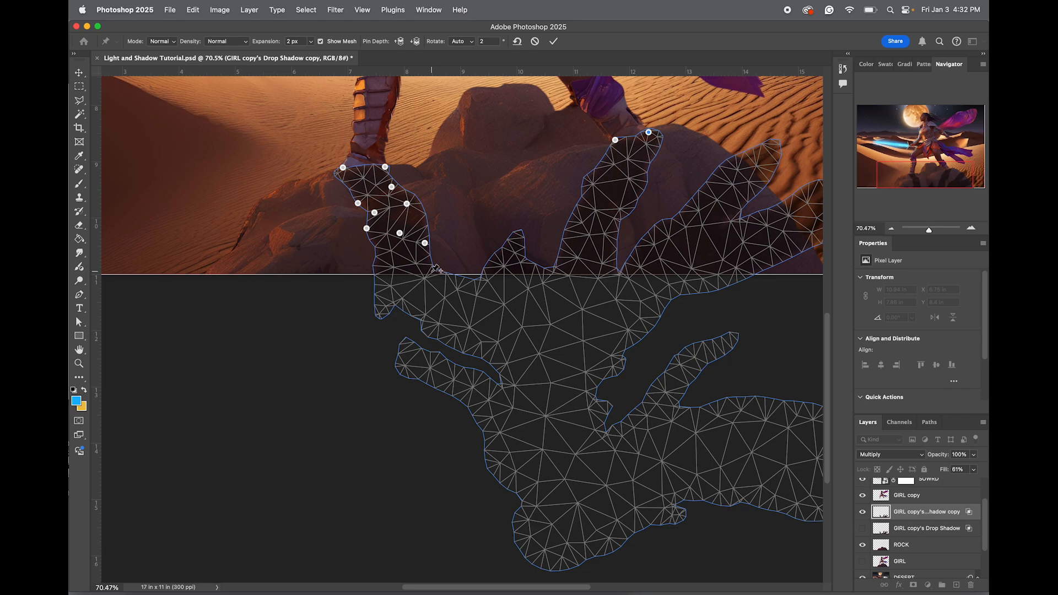
{"action": "left_click_drag", "start_coordinate": [430, 226], "coordinate": [394, 266]}
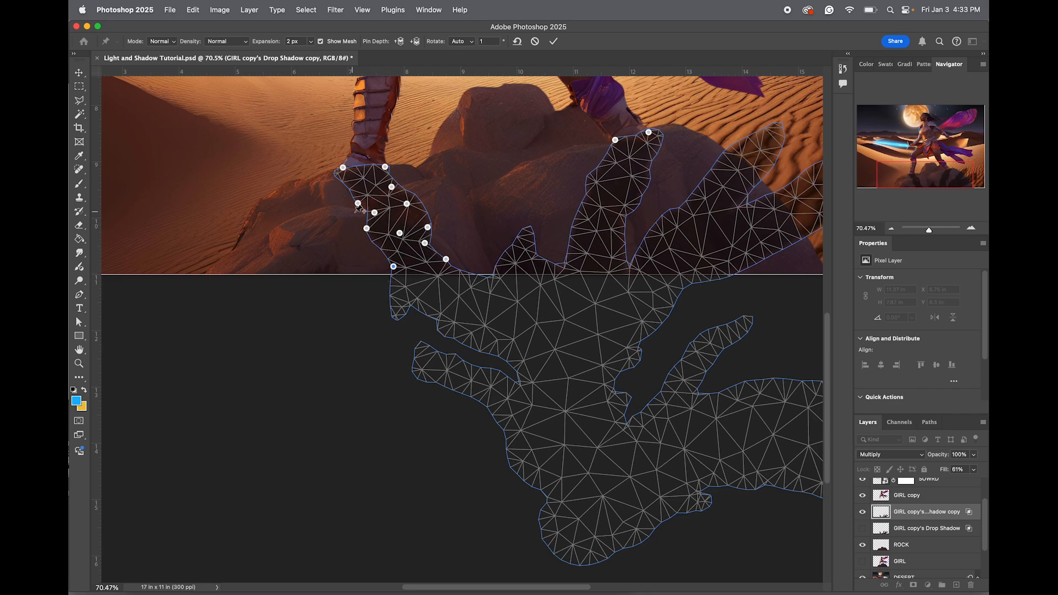
{"action": "left_click_drag", "start_coordinate": [375, 193], "coordinate": [380, 199]}
Bend the rear leg's shadow with pins along both edges so that it angles down across the rock
{"action": "left_click_drag", "start_coordinate": [651, 174], "coordinate": [782, 279]}
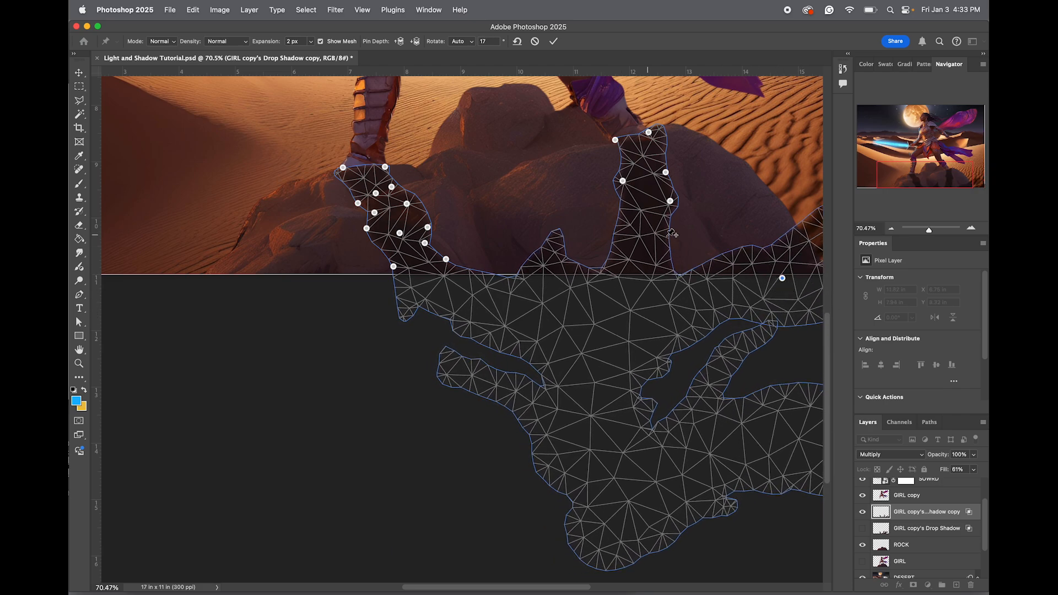
{"action": "mouse_move", "coordinate": [671, 238]}
{"action": "left_mouse_down"}
{"action": "mouse_move", "coordinate": [687, 188]}
{"action": "mouse_move", "coordinate": [692, 238]}
{"action": "mouse_move", "coordinate": [660, 240]}
{"action": "left_mouse_up"}
{"action": "left_click_drag", "start_coordinate": [653, 200], "coordinate": [722, 277]}
{"action": "left_click_drag", "start_coordinate": [639, 267], "coordinate": [654, 272]}
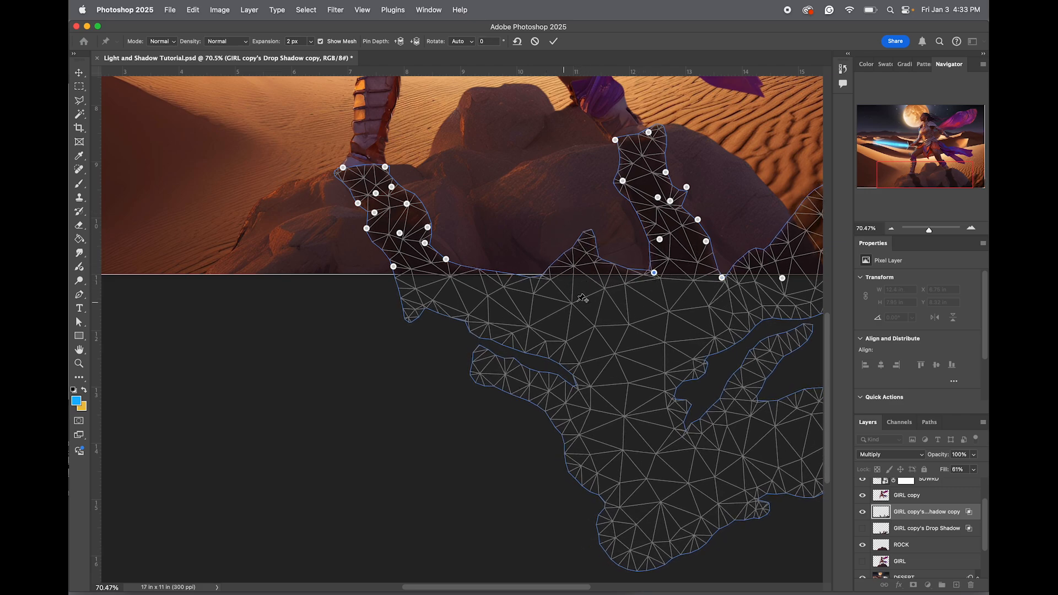
Reshape the pointed shadow between the legs and pin the shadow's edges near the canvas bottom
{"action": "left_click_drag", "start_coordinate": [587, 241], "coordinate": [581, 217]}
{"action": "mouse_move", "coordinate": [489, 271]}
{"action": "left_mouse_down"}
{"action": "mouse_move", "coordinate": [475, 274]}
{"action": "mouse_move", "coordinate": [480, 288]}
{"action": "left_mouse_up"}
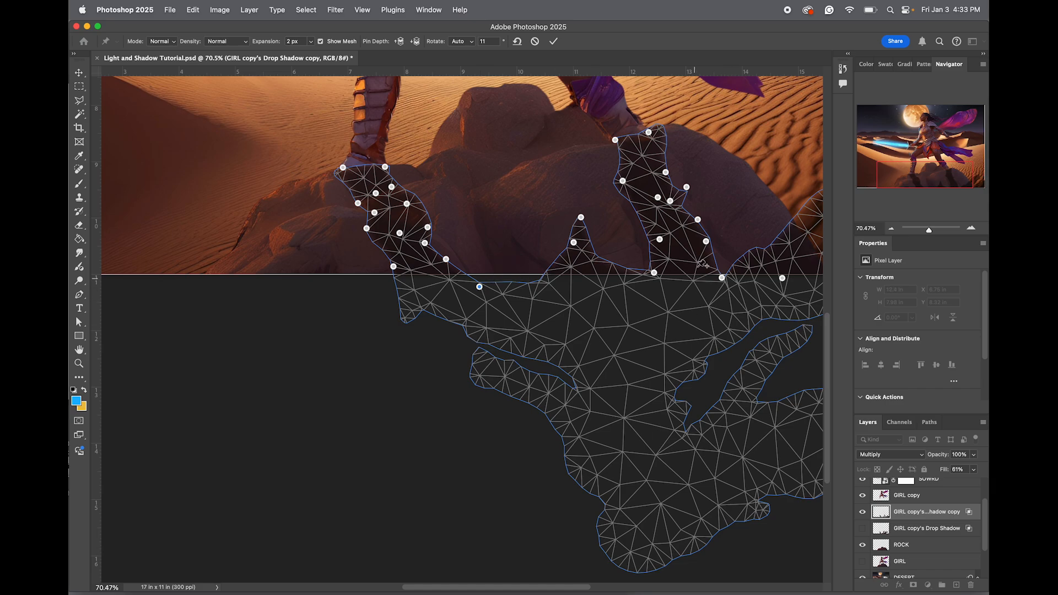
{"action": "left_click_drag", "start_coordinate": [722, 263], "coordinate": [724, 265]}
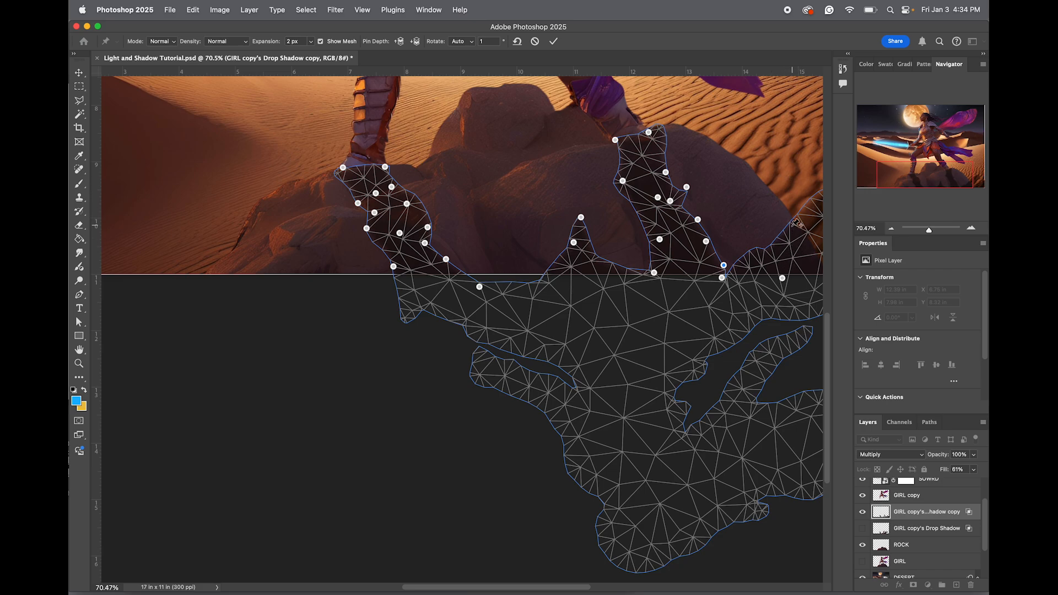
Refine the rear leg's shadow with extra pins just below the boot and apply the Puppet Warp
{"action": "left_click_drag", "start_coordinate": [947, 172], "coordinate": [982, 168]}
{"action": "scroll", "coordinate": [695, 397], "scroll_direction": "down", "scroll_amount": 3}
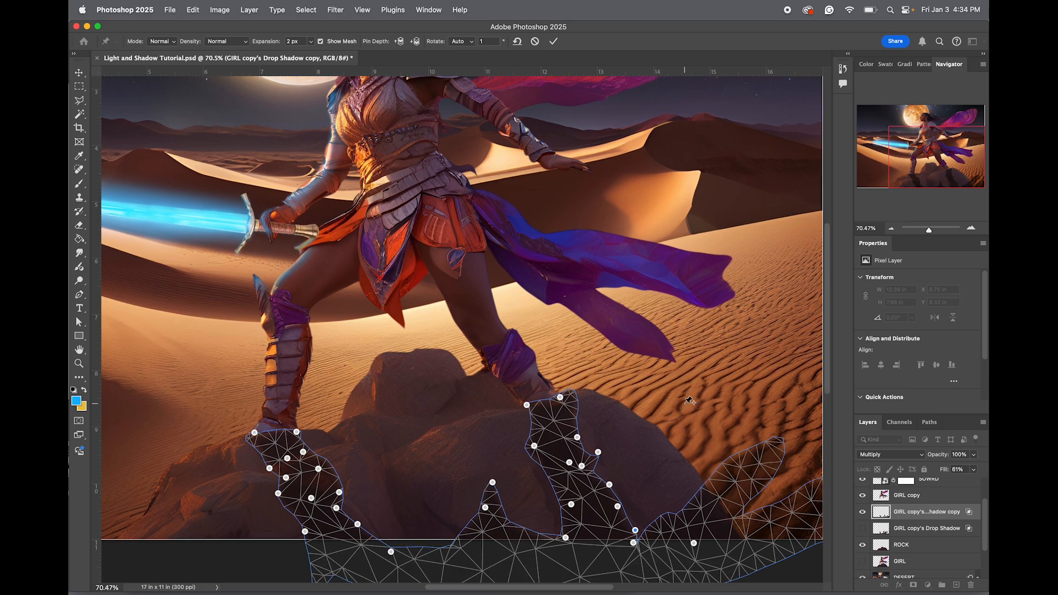
{"action": "left_click_drag", "start_coordinate": [578, 382], "coordinate": [576, 413]}
{"action": "left_click", "coordinate": [565, 411]}
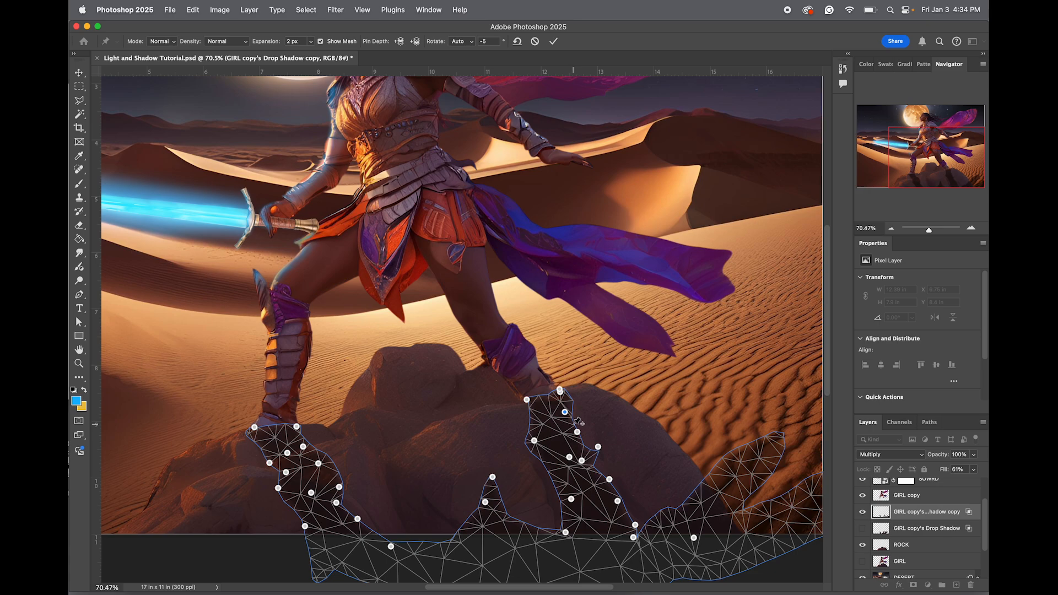
{"action": "left_click", "coordinate": [582, 425]}
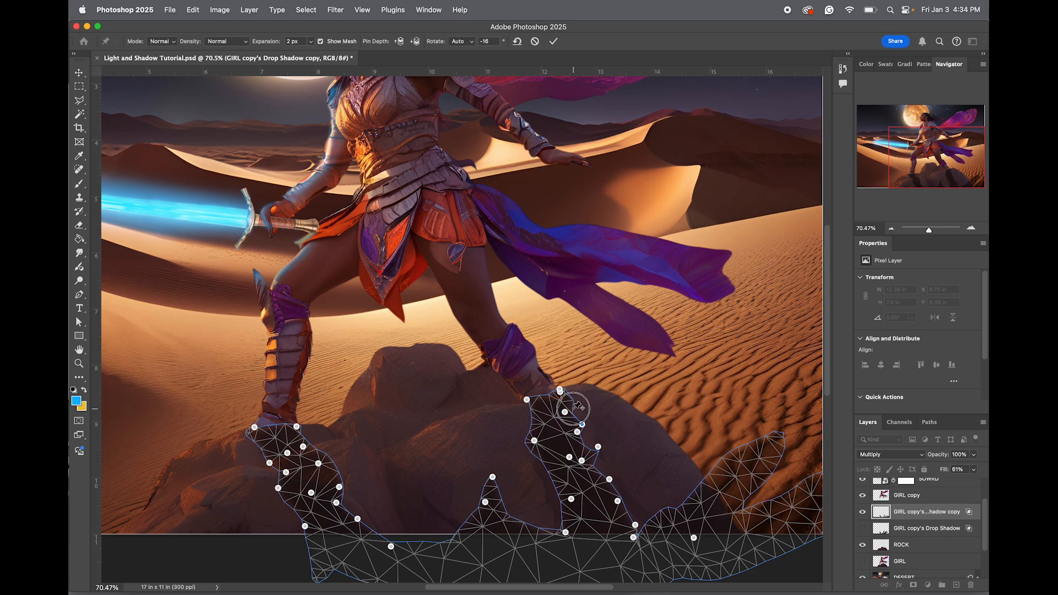
{"action": "left_click", "coordinate": [532, 450]}
{"action": "left_click_drag", "start_coordinate": [534, 441], "coordinate": [542, 439]}
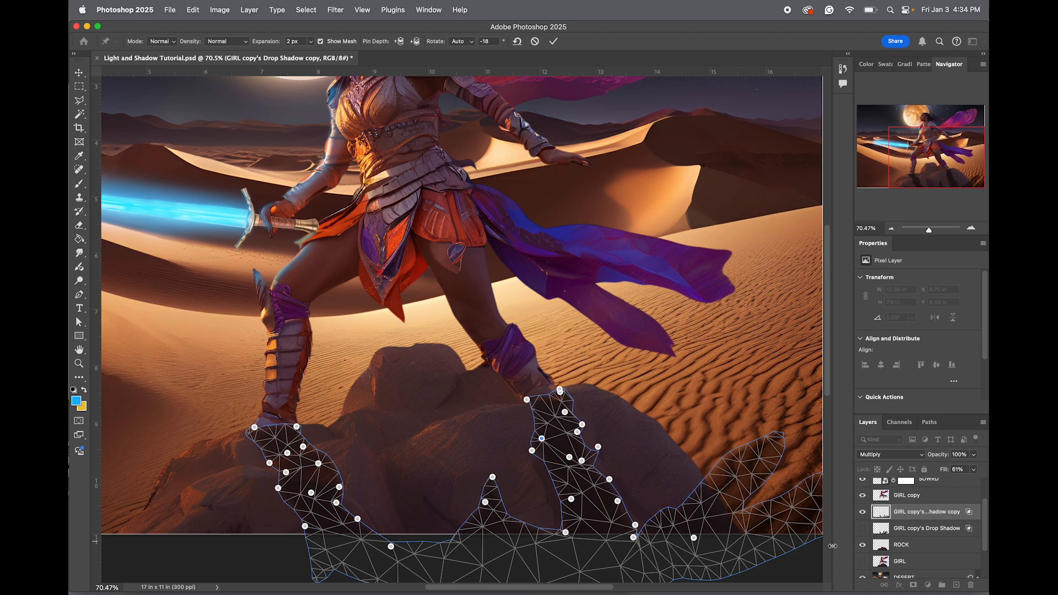
{"action": "key", "text": "Return"}
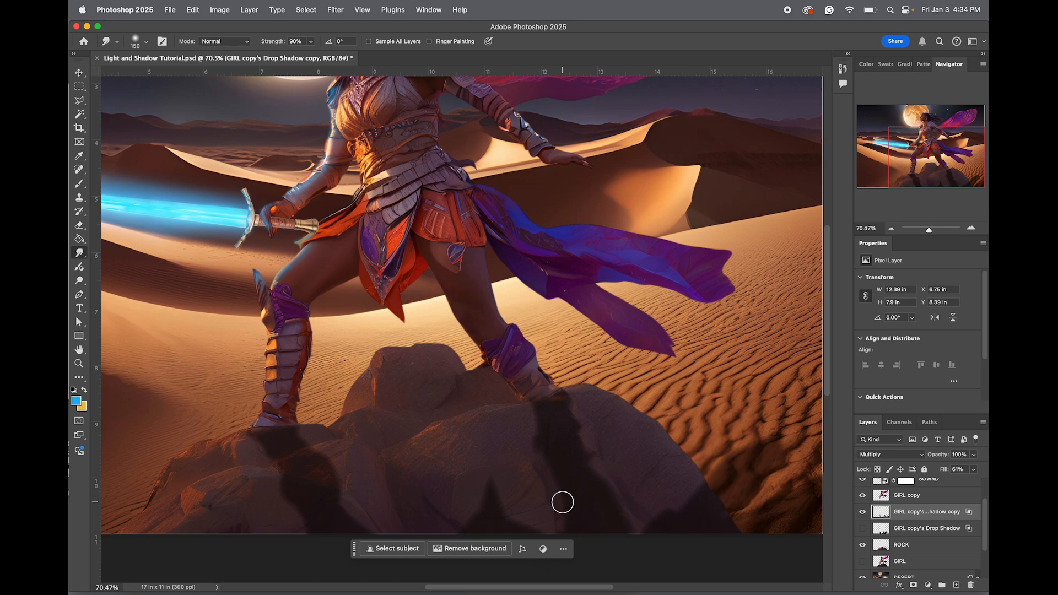
{"action": "scroll", "coordinate": [563, 502], "scroll_direction": "down", "scroll_amount": 3}
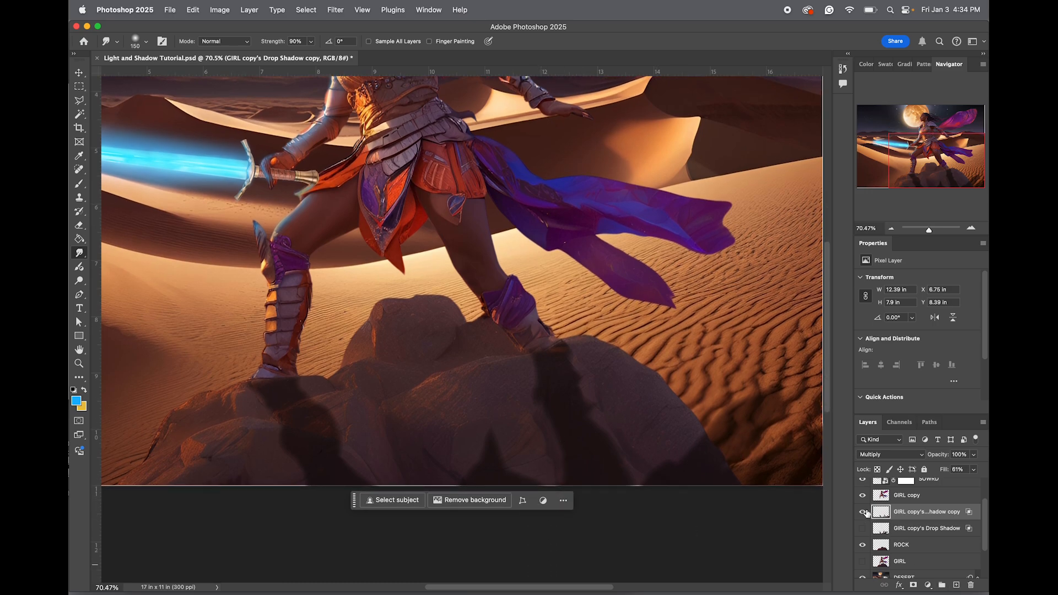
Compare the drop shadow copy with the original drop shadow by toggling the visibility of the two layers
{"action": "left_click", "coordinate": [863, 512]}
{"action": "left_click", "coordinate": [863, 529]}
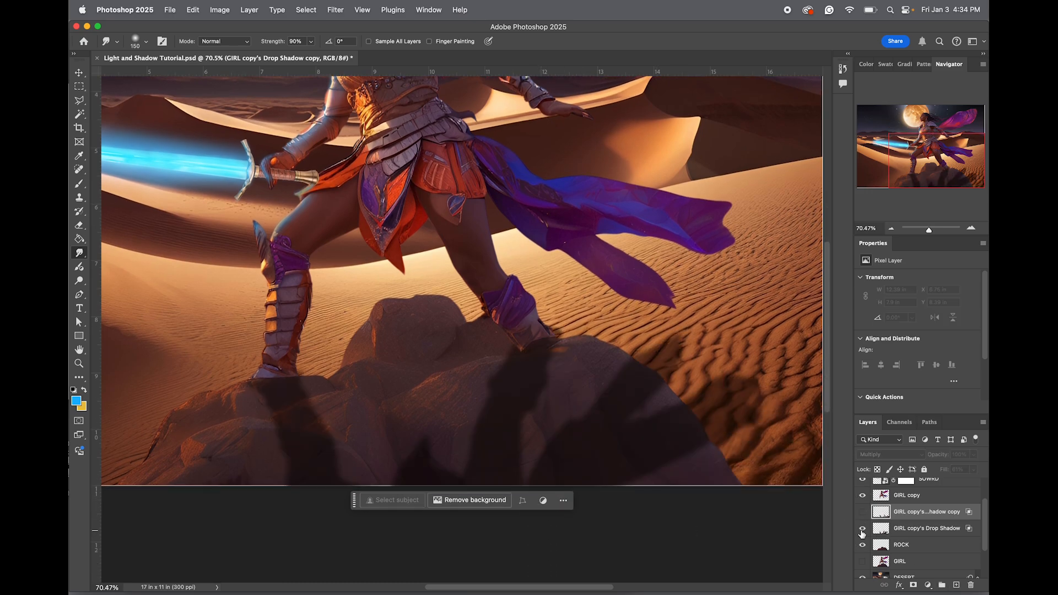
{"action": "left_click", "coordinate": [864, 530]}
{"action": "left_click", "coordinate": [862, 512]}
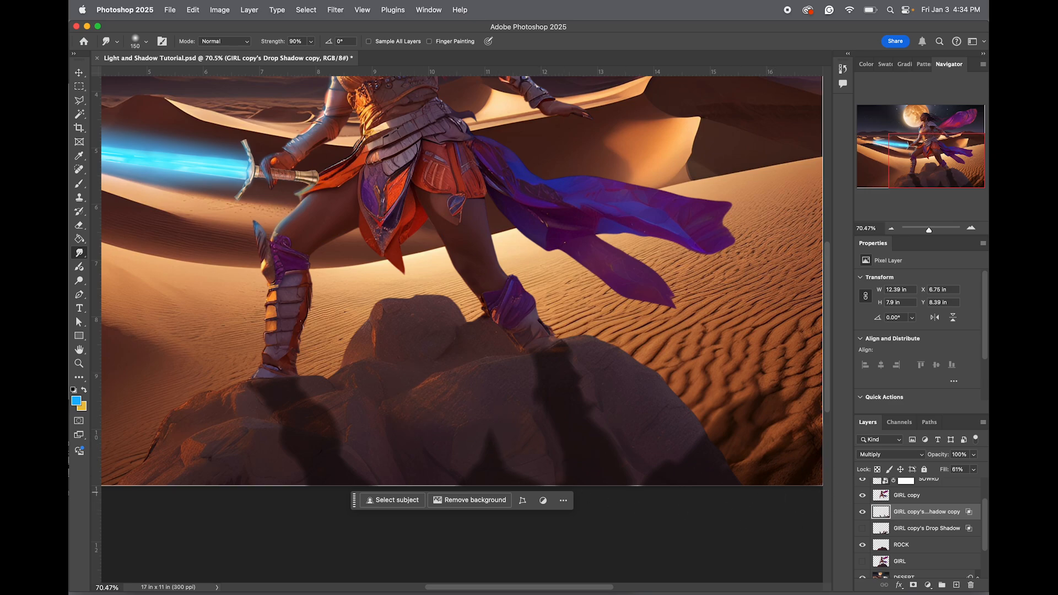
Keep the drop shadow copy in Multiply blend mode and add a layer mask to it
{"action": "left_click", "coordinate": [886, 457]}
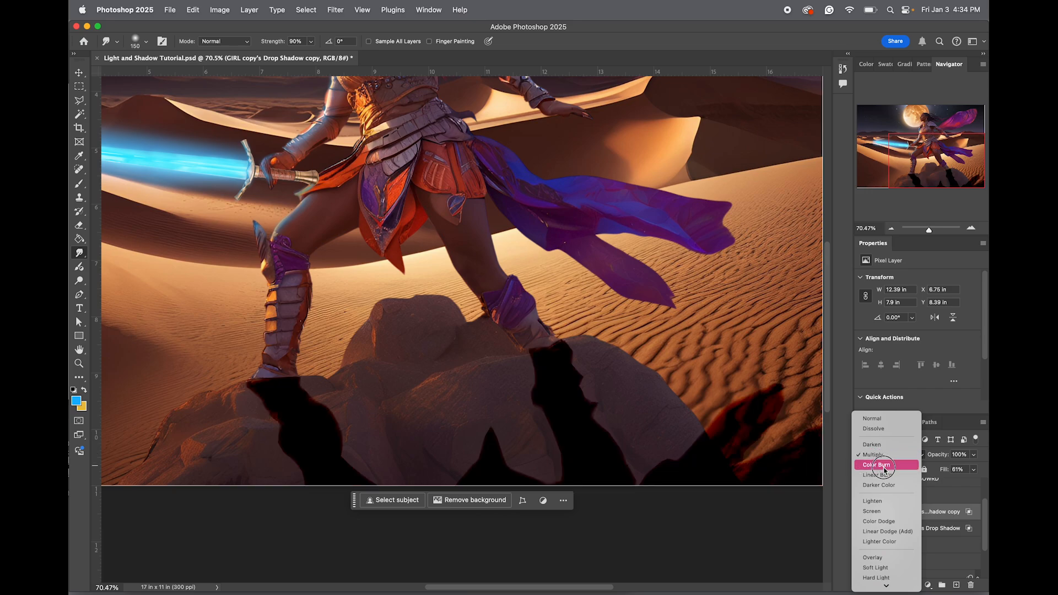
{"action": "left_click", "coordinate": [899, 455]}
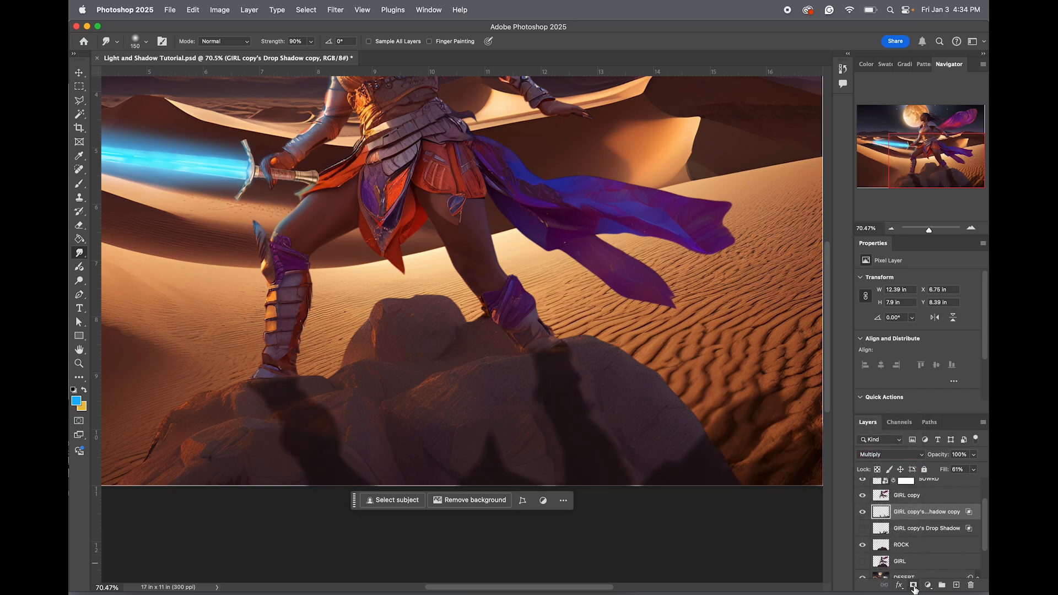
{"action": "left_click", "coordinate": [913, 586]}
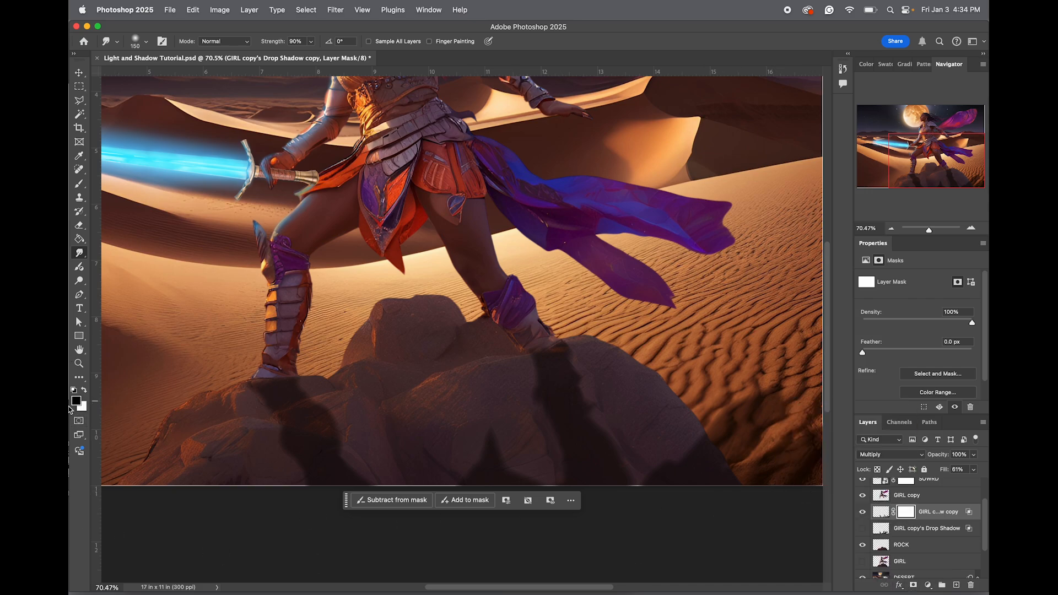
Set up the Brush tool with 22% opacity and a size of 300 for the shadow's mask
{"action": "left_click", "coordinate": [80, 188]}
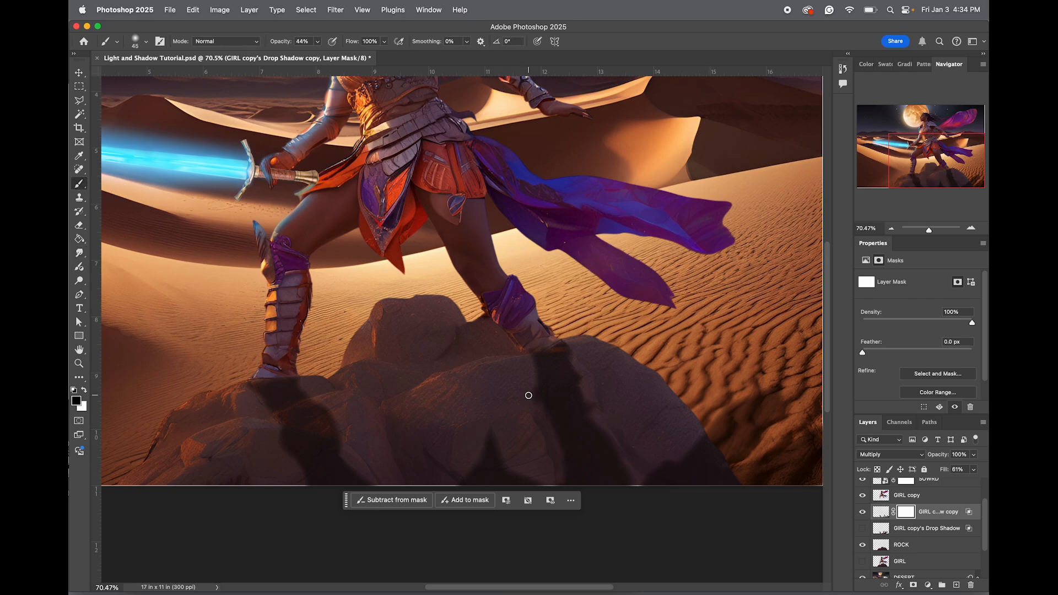
{"action": "left_click", "coordinate": [299, 41]}
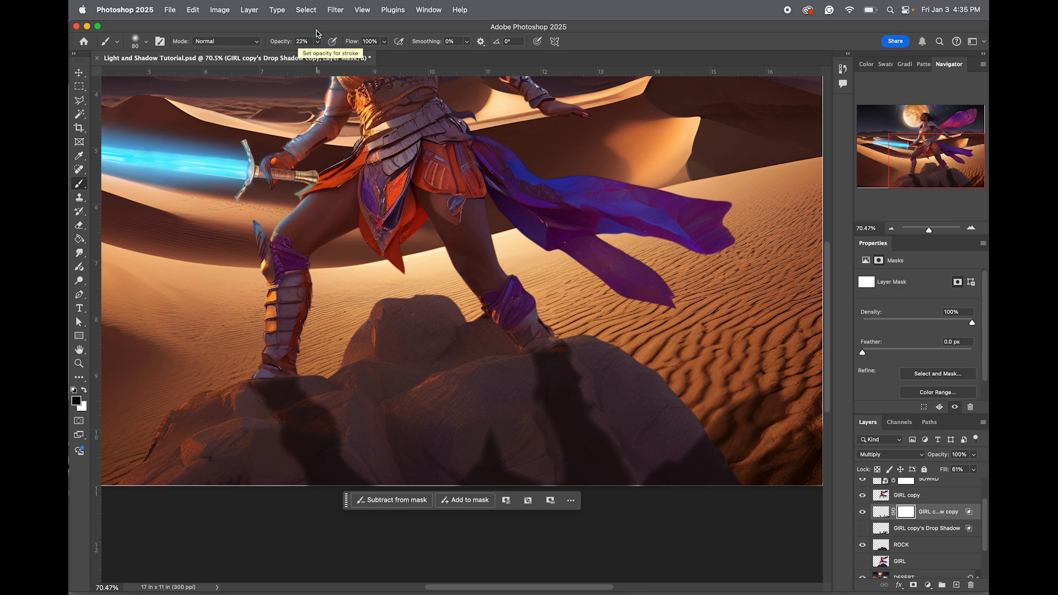
{"action": "key", "text": "bracketright"}
{"action": "key", "text": "bracketright"}
{"action": "key", "text": "bracketright"}
{"action": "key", "text": "bracketright"}
{"action": "key", "text": "bracketright"}
{"action": "key", "text": "bracketright"}
{"action": "key", "text": "bracketright"}
{"action": "key", "text": "bracketright"}
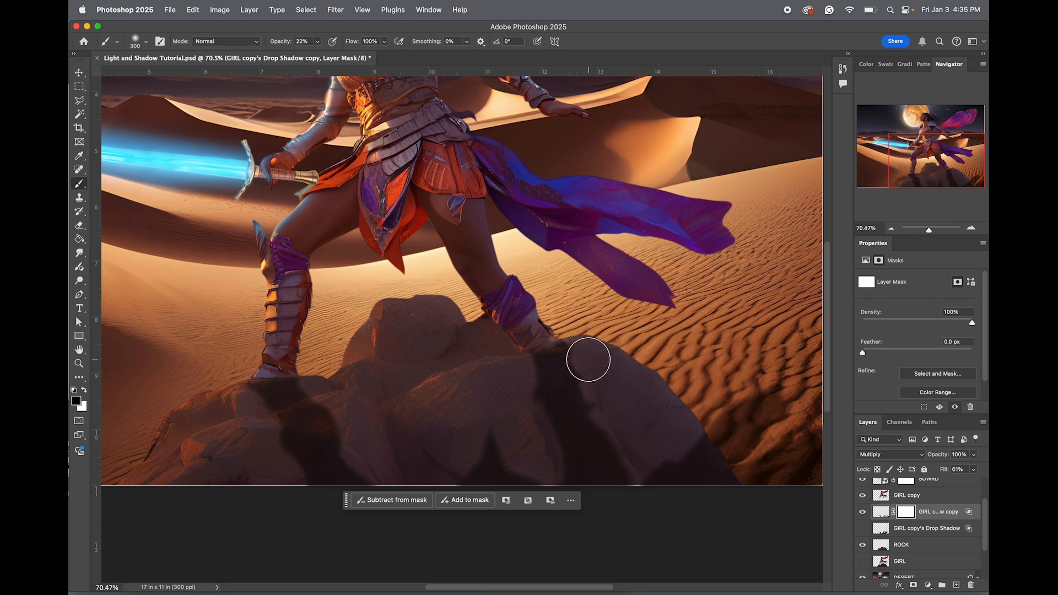
Paint black on the mask with a brush size of 80 to 125 to fade the left leg's shadow on the rock
{"action": "key", "text": "bracketleft"}
{"action": "key", "text": "bracketleft"}
{"action": "key", "text": "bracketleft"}
{"action": "key", "text": "bracketleft"}
{"action": "key", "text": "bracketleft"}
{"action": "key", "text": "bracketleft"}
{"action": "key", "text": "bracketleft"}
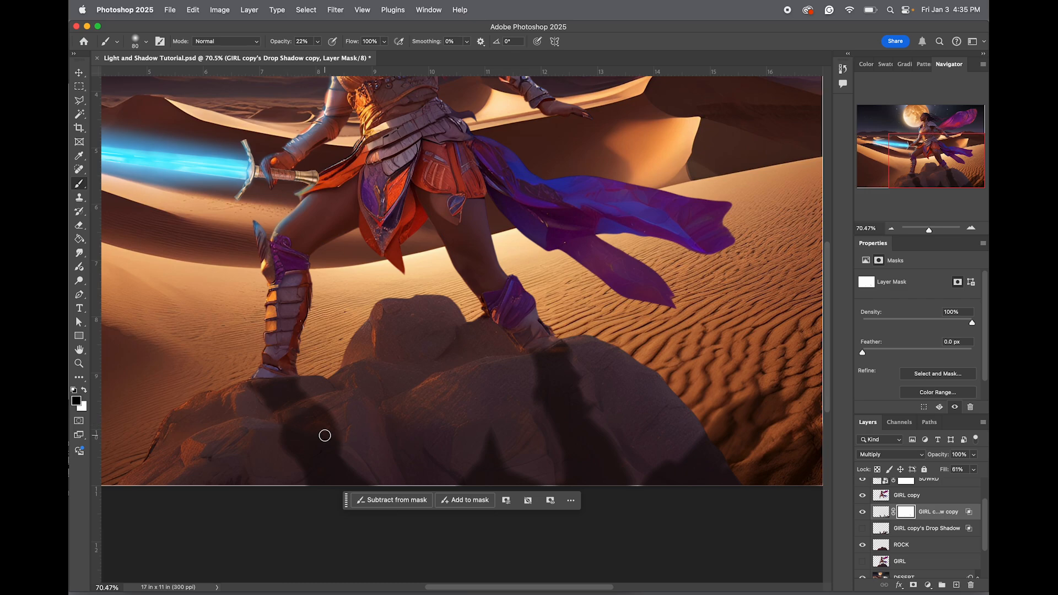
{"action": "key", "text": "x"}
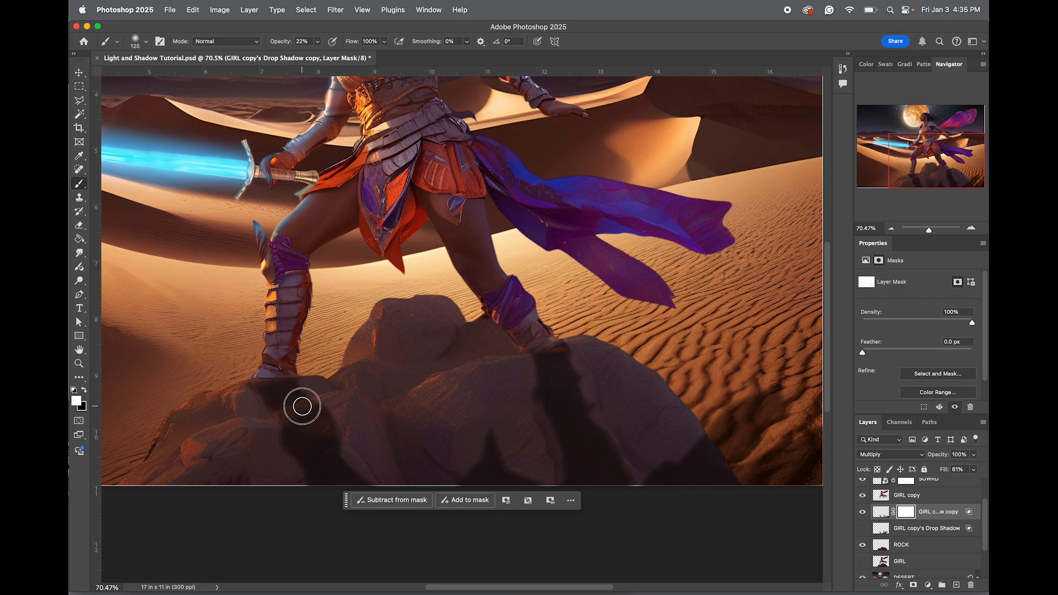
{"action": "key", "text": "x"}
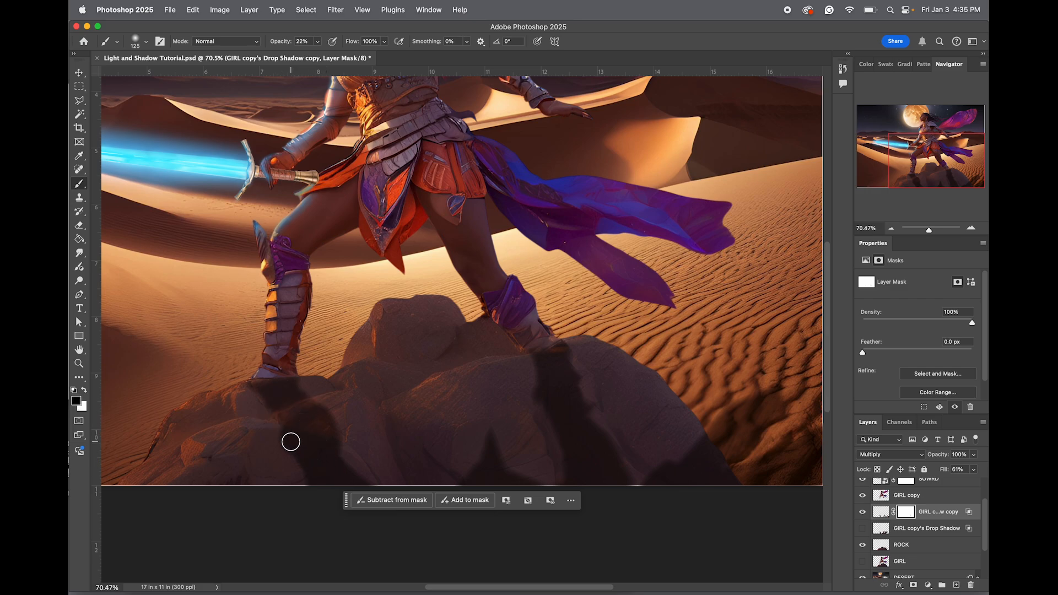
{"action": "left_click_drag", "start_coordinate": [280, 427], "coordinate": [311, 438]}
{"action": "key", "text": "]"}
{"action": "left_click_drag", "start_coordinate": [280, 444], "coordinate": [282, 478]}
{"action": "left_click_drag", "start_coordinate": [294, 441], "coordinate": [292, 468]}
{"action": "left_click_drag", "start_coordinate": [260, 443], "coordinate": [273, 474]}
{"action": "mouse_move", "coordinate": [347, 423]}
{"action": "left_mouse_down"}
{"action": "mouse_move", "coordinate": [367, 452]}
{"action": "mouse_move", "coordinate": [340, 420]}
{"action": "mouse_move", "coordinate": [354, 403]}
{"action": "mouse_move", "coordinate": [326, 387]}
{"action": "left_mouse_up"}
{"action": "left_click", "coordinate": [241, 425]}
Enlarge the brush to 1300 and fade the shadow over the sand and the rock's lower right side on the mask
{"action": "key", "text": "bracketright"}
{"action": "key", "text": "bracketright"}
{"action": "key", "text": "bracketright"}
{"action": "key", "text": "bracketright"}
{"action": "key", "text": "bracketright"}
{"action": "key", "text": "bracketright"}
{"action": "key", "text": "bracketright"}
{"action": "key", "text": "bracketright"}
{"action": "key", "text": "bracketright"}
{"action": "key", "text": "bracketright"}
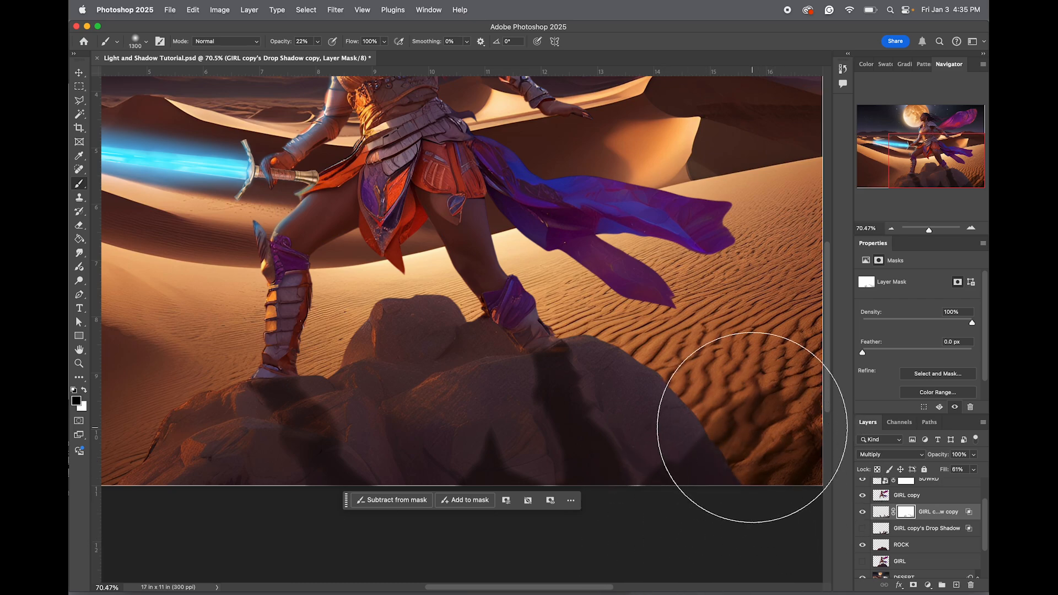
{"action": "key", "text": "bracketright"}
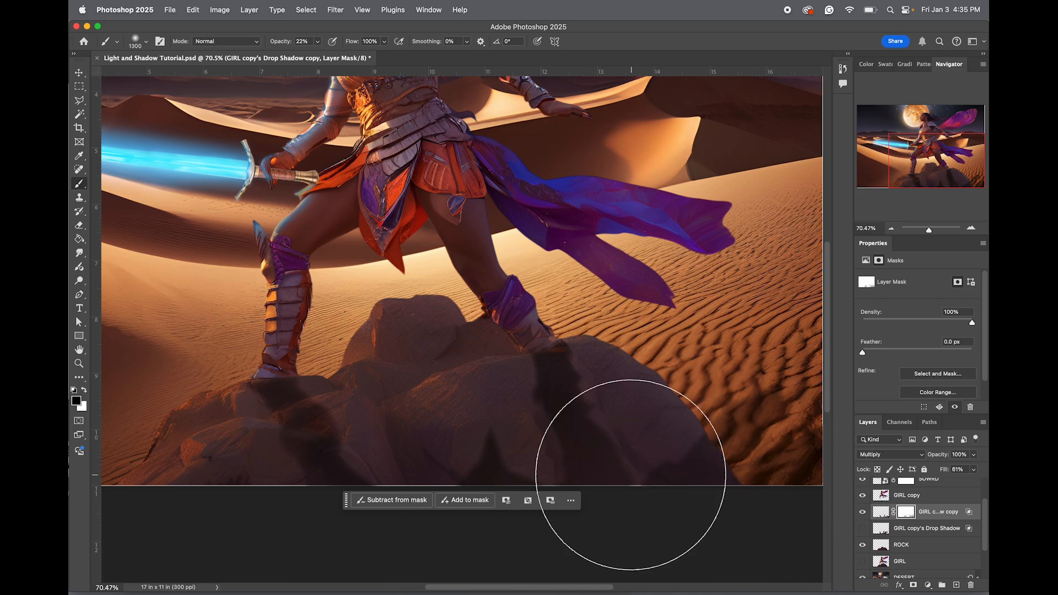
Increase the brush size to 1700 and fade the lower end of the shadow across the whole rock
{"action": "left_click_drag", "start_coordinate": [927, 231], "coordinate": [925, 230]}
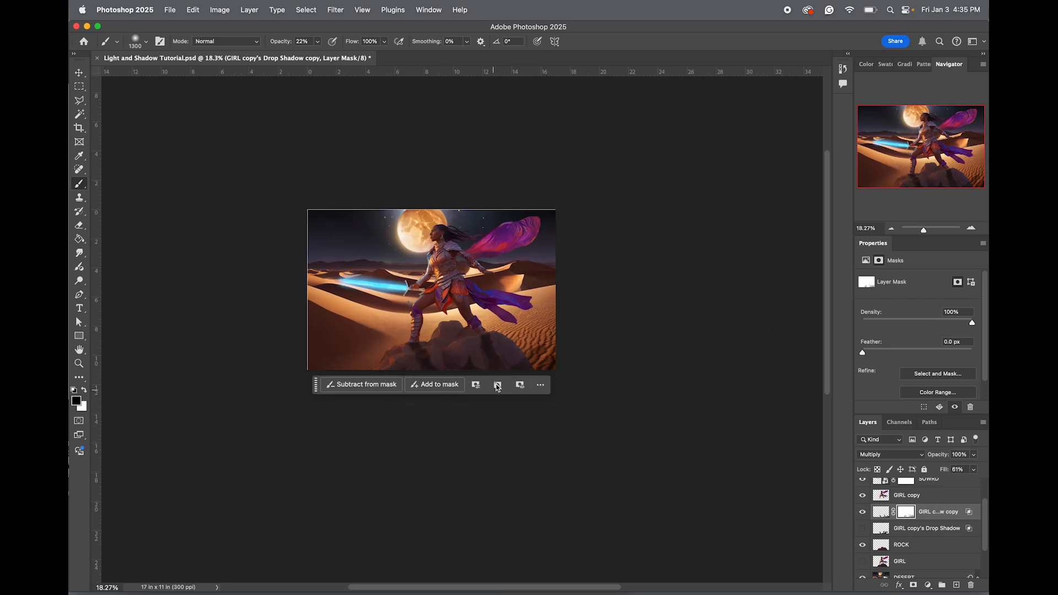
{"action": "key", "text": "bracketright"}
{"action": "key", "text": "bracketright"}
{"action": "key", "text": "bracketright"}
{"action": "key", "text": "bracketright"}
Start Puppet Warp on the shadow copy's pixels, try shifting the right leg's shadow, and undo that change
{"action": "left_click", "coordinate": [79, 363]}
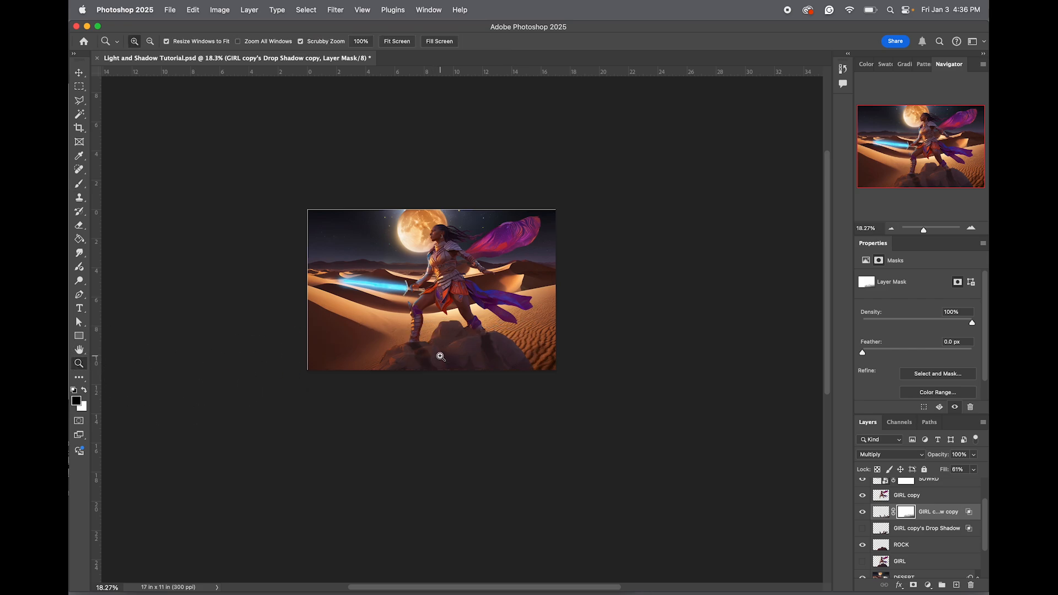
{"action": "left_click", "coordinate": [441, 357]}
{"action": "left_click", "coordinate": [441, 357]}
{"action": "left_click", "coordinate": [441, 357]}
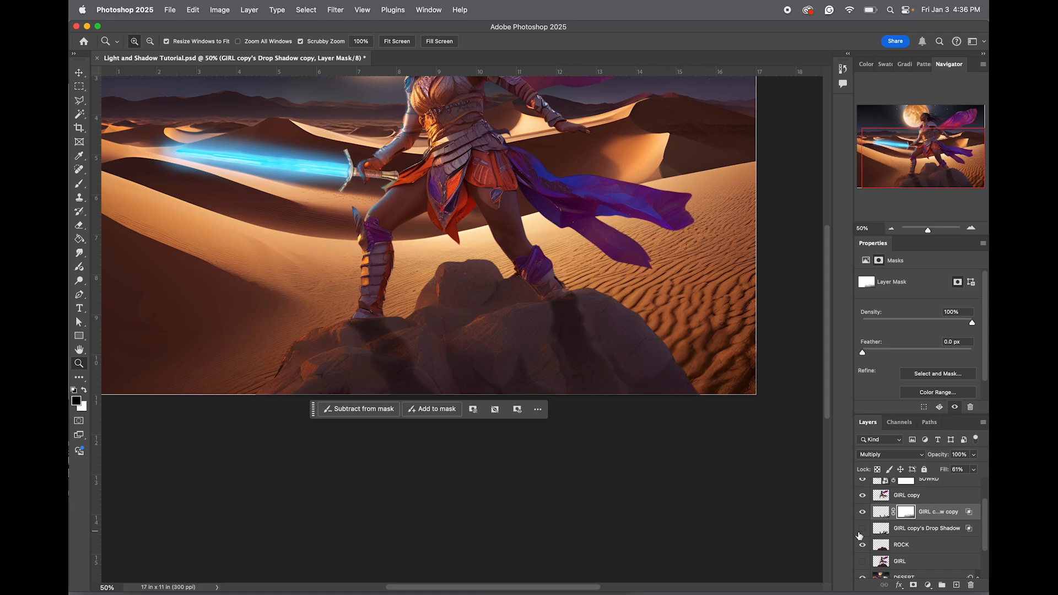
{"action": "left_click", "coordinate": [881, 514]}
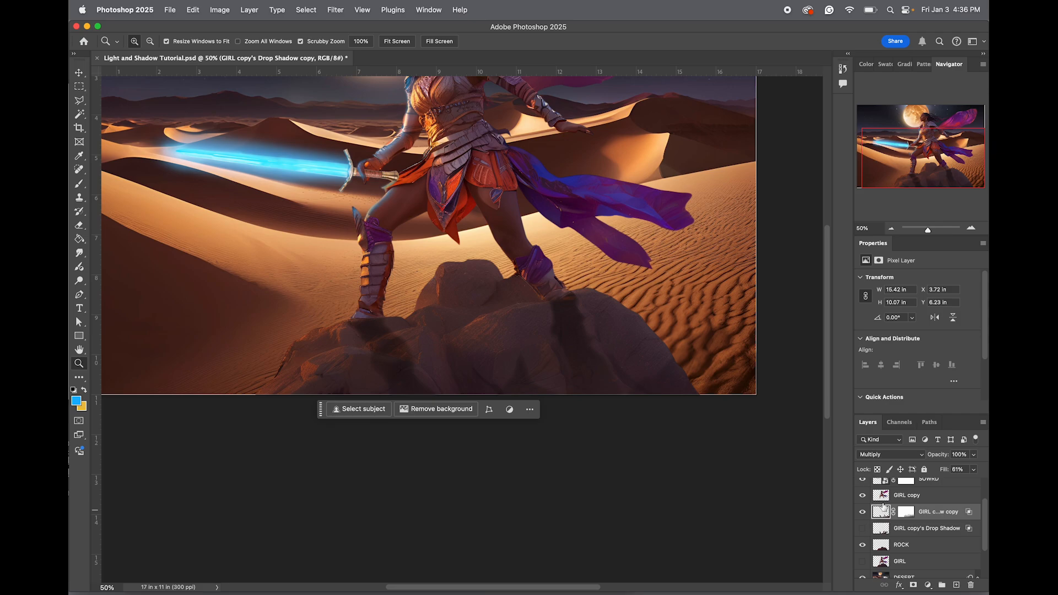
{"action": "left_click", "coordinate": [208, 11]}
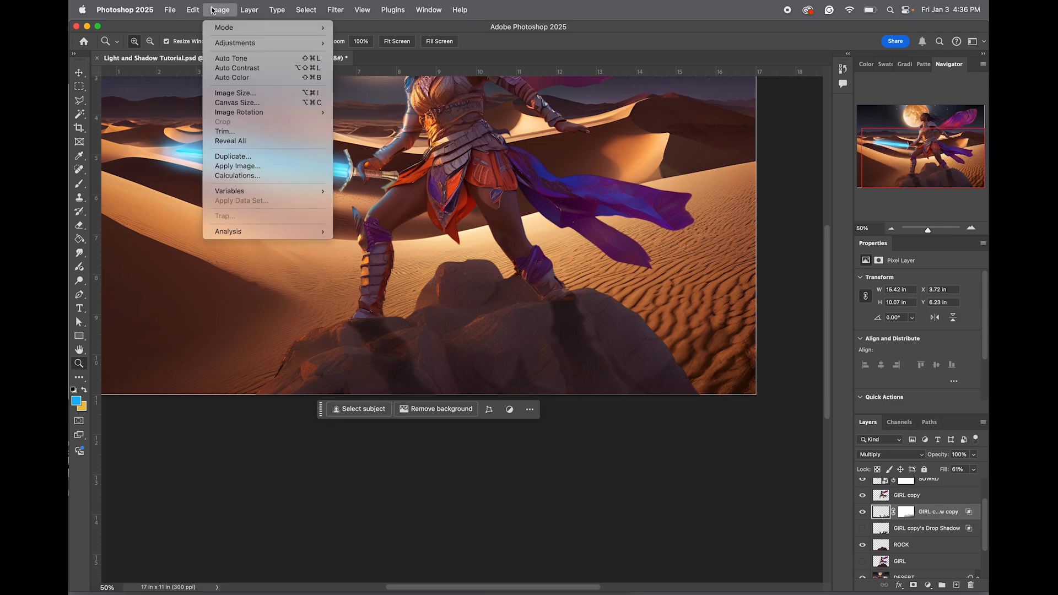
{"action": "mouse_move", "coordinate": [193, 10]}
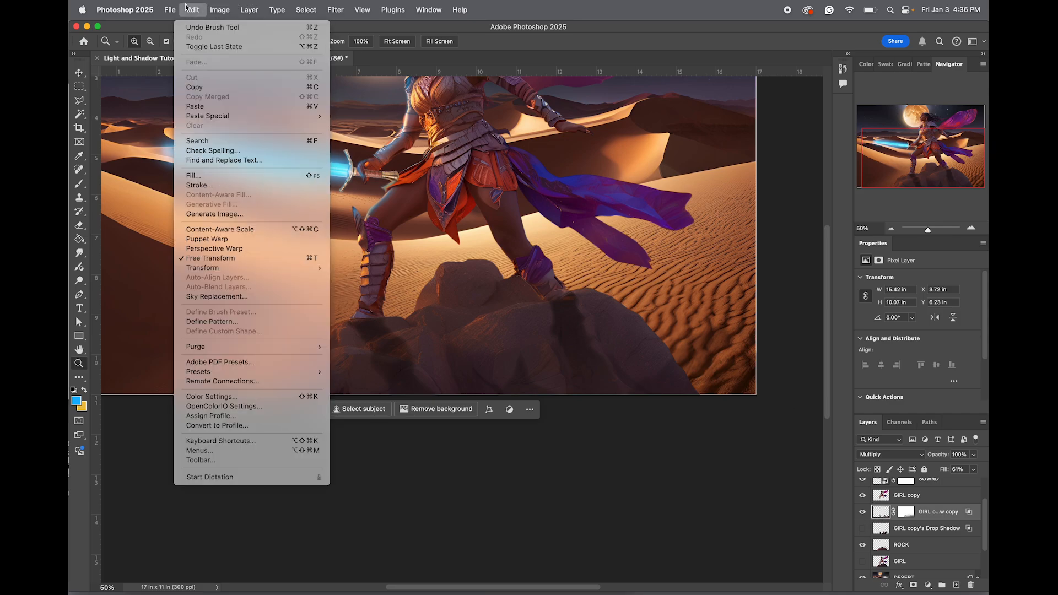
{"action": "left_click", "coordinate": [226, 240]}
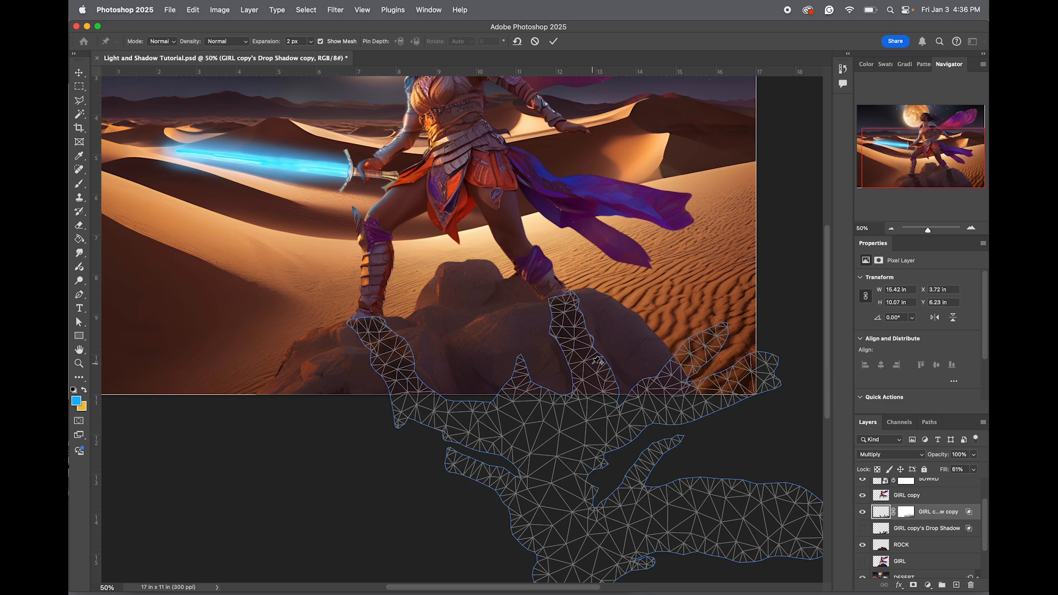
{"action": "left_click_drag", "start_coordinate": [593, 366], "coordinate": [601, 365]}
{"action": "key", "text": "super+z"}
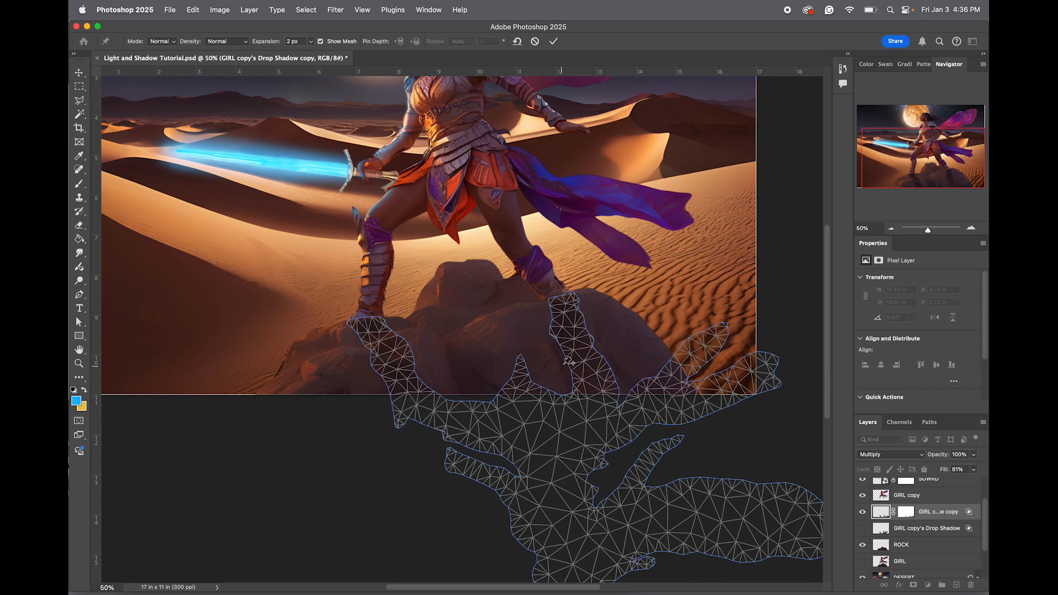
Pin the shadow where it meets both feet, nudge the right leg's shadow slightly to the right, and apply the warp
{"action": "left_click", "coordinate": [549, 301]}
{"action": "left_click_drag", "start_coordinate": [611, 377], "coordinate": [617, 376]}
{"action": "key", "text": "super+z"}
{"action": "left_click", "coordinate": [385, 320]}
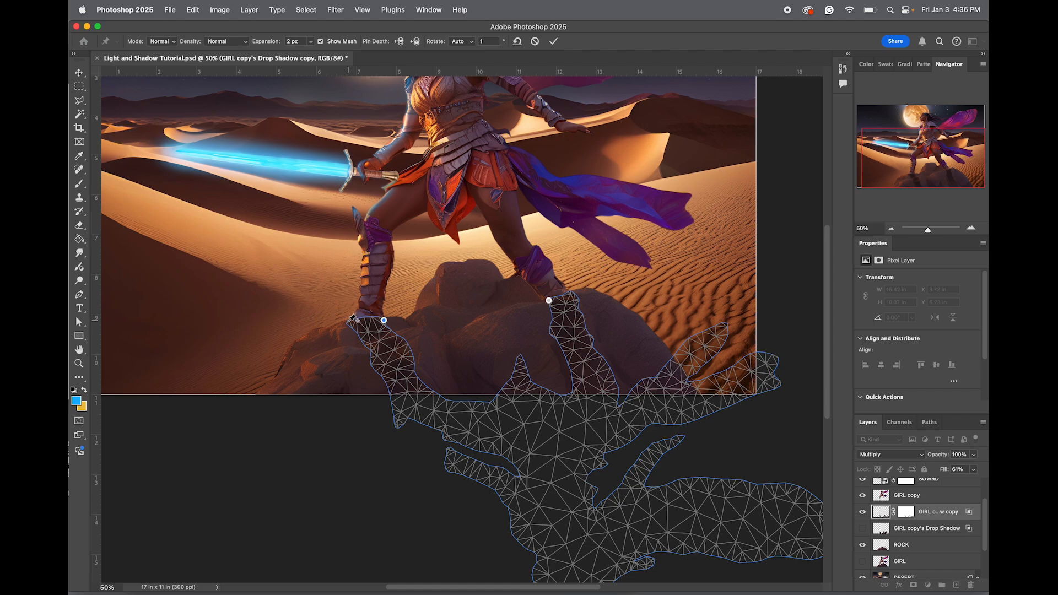
{"action": "left_click_drag", "start_coordinate": [616, 373], "coordinate": [612, 375]}
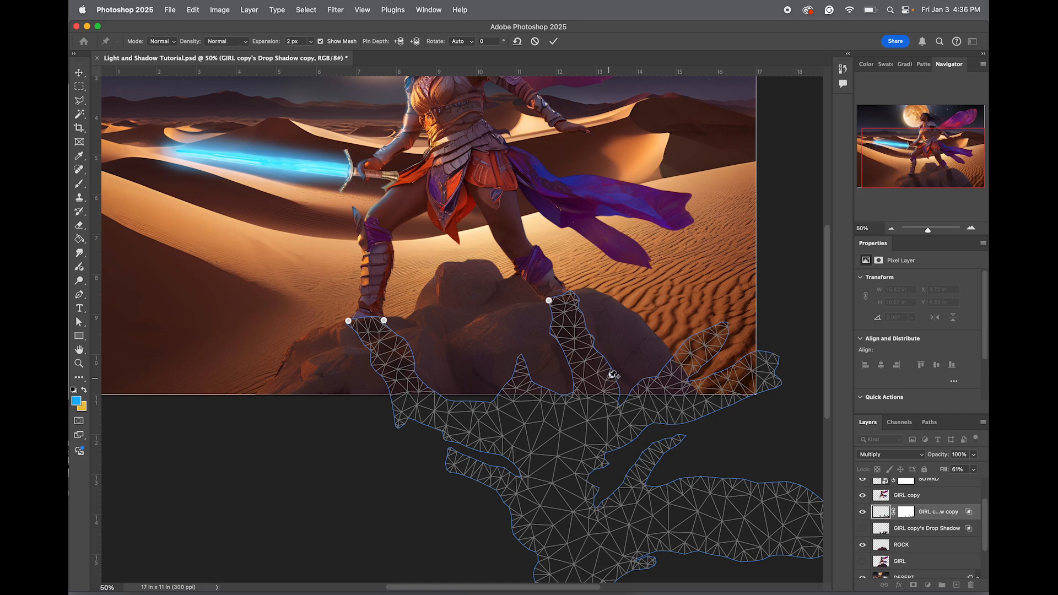
{"action": "left_click_drag", "start_coordinate": [613, 376], "coordinate": [620, 376]}
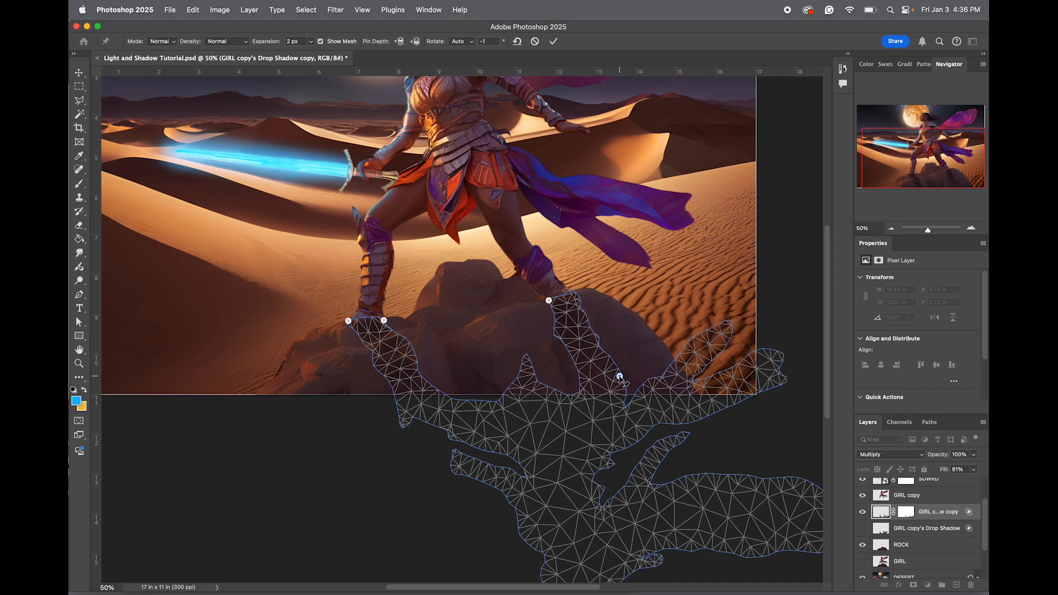
{"action": "key", "text": "Return"}
{"action": "key", "text": "z"}
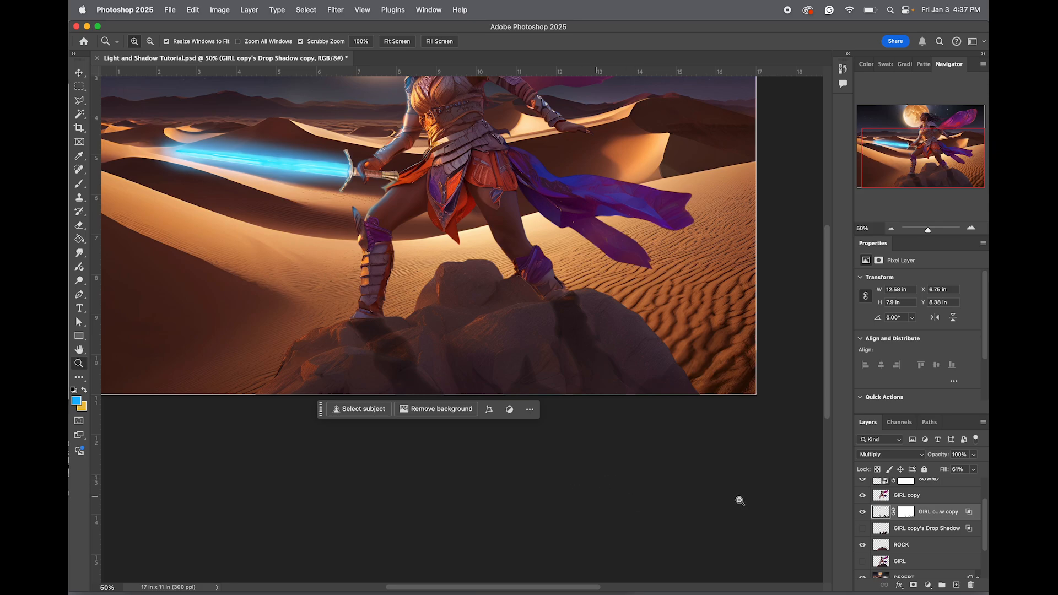
Target the shadow copy's layer mask and set the brush to 9% opacity and a size of 300
{"action": "left_click", "coordinate": [898, 511]}
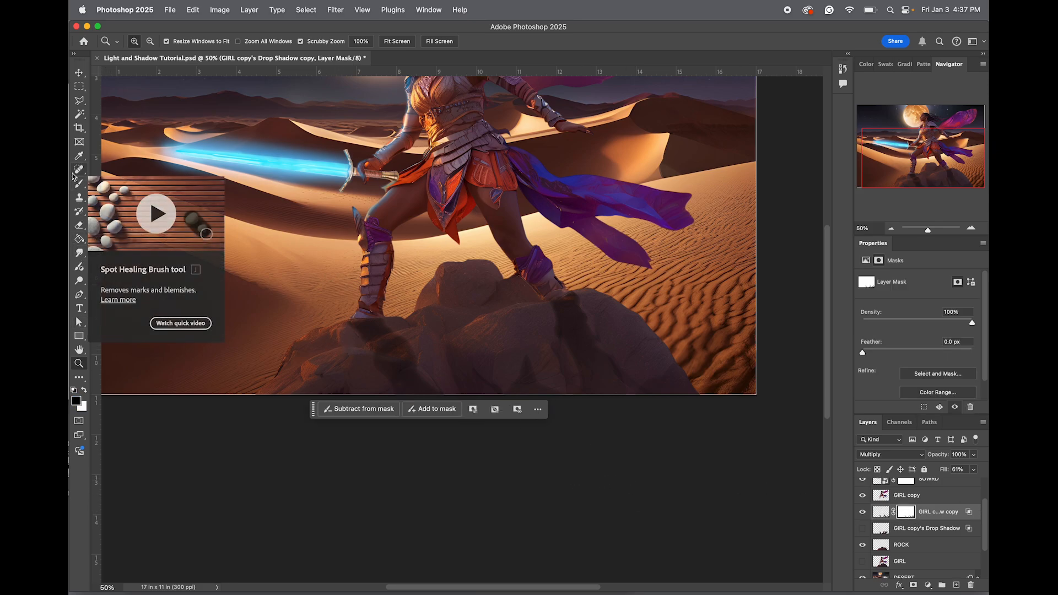
{"action": "key", "text": "b"}
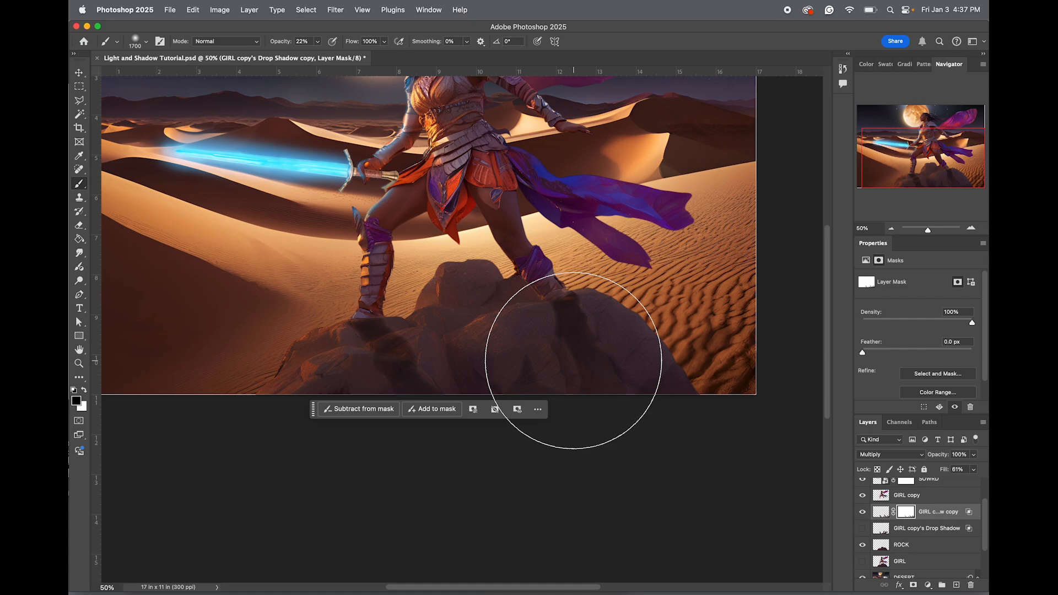
{"action": "key", "text": "bracketleft"}
{"action": "key", "text": "bracketleft"}
{"action": "key", "text": "bracketleft"}
{"action": "key", "text": "bracketleft"}
{"action": "key", "text": "bracketleft"}
{"action": "key", "text": "bracketleft"}
{"action": "key", "text": "bracketleft"}
{"action": "key", "text": "bracketleft"}
{"action": "key", "text": "bracketleft"}
{"action": "key", "text": "bracketleft"}
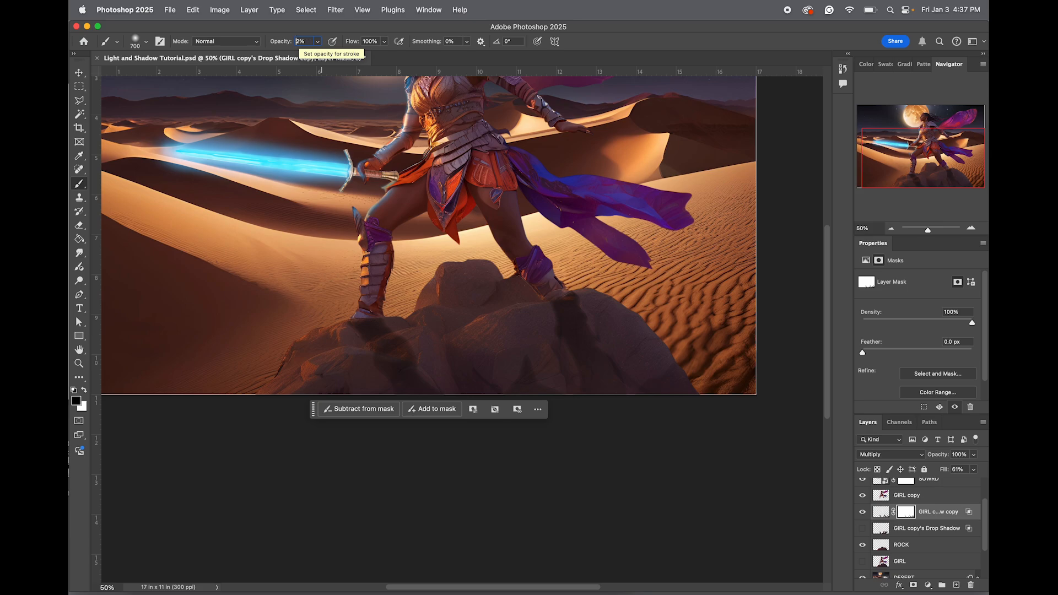
{"action": "key", "text": "BackSpace"}
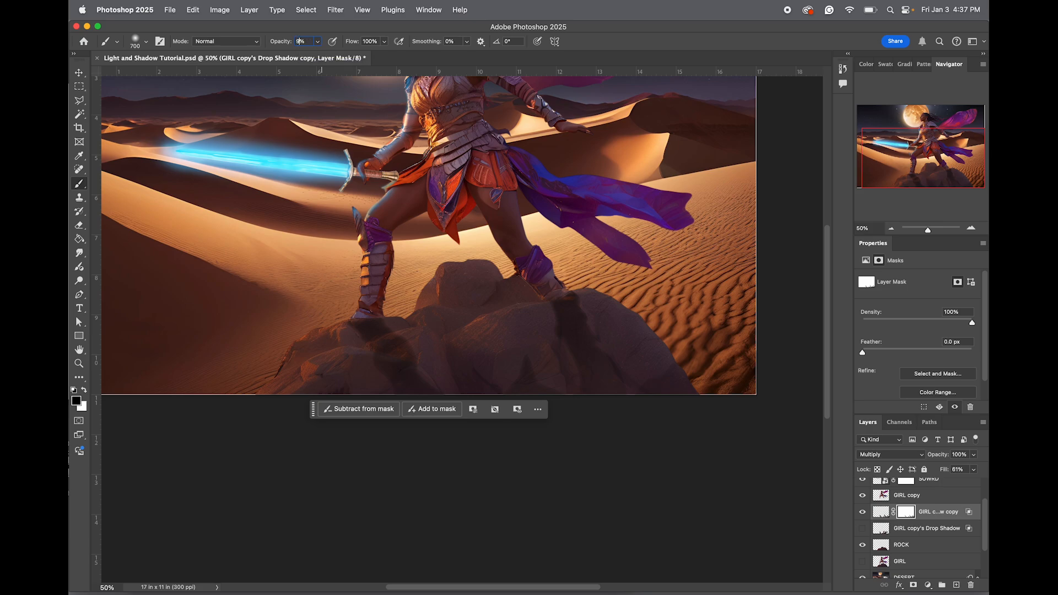
{"action": "key", "text": "bracketleft"}
{"action": "key", "text": "bracketleft"}
{"action": "key", "text": "bracketleft"}
{"action": "key", "text": "bracketleft"}
Paint black on the mask with a brush size of 35 to lighten the left leg's shadow along the rock ridges
{"action": "key", "text": "z"}
{"action": "left_click", "coordinate": [379, 346]}
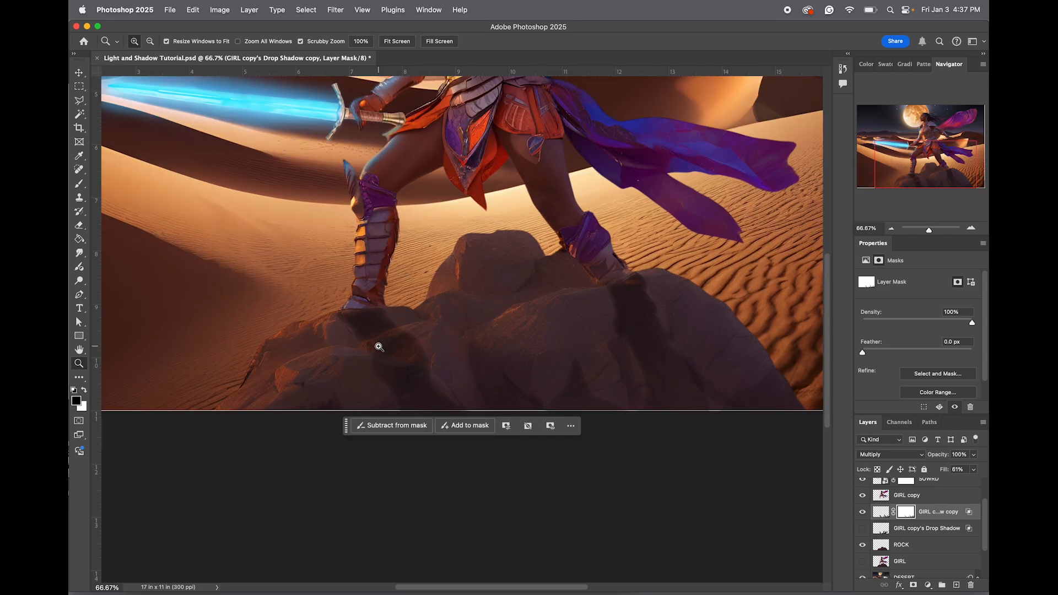
{"action": "left_click", "coordinate": [379, 347]}
{"action": "left_click", "coordinate": [379, 347]}
{"action": "key", "text": "b"}
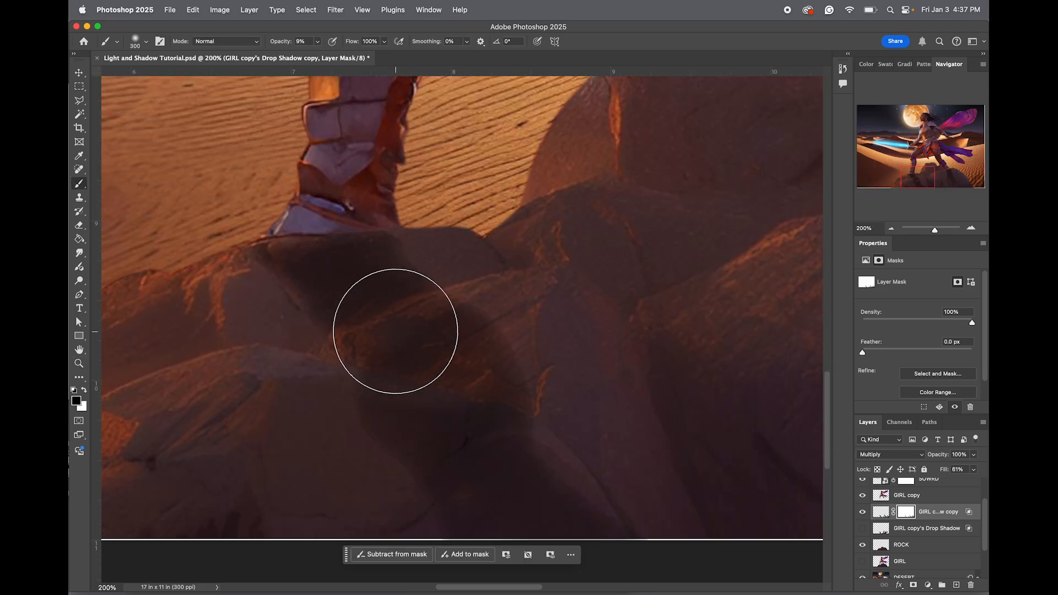
{"action": "key", "text": "bracketleft"}
{"action": "key", "text": "bracketleft"}
{"action": "key", "text": "bracketleft"}
{"action": "key", "text": "bracketleft"}
{"action": "key", "text": "bracketleft"}
{"action": "key", "text": "bracketleft"}
{"action": "key", "text": "bracketleft"}
{"action": "key", "text": "bracketleft"}
{"action": "key", "text": "bracketleft"}
{"action": "key", "text": "bracketleft"}
{"action": "key", "text": "bracketleft"}
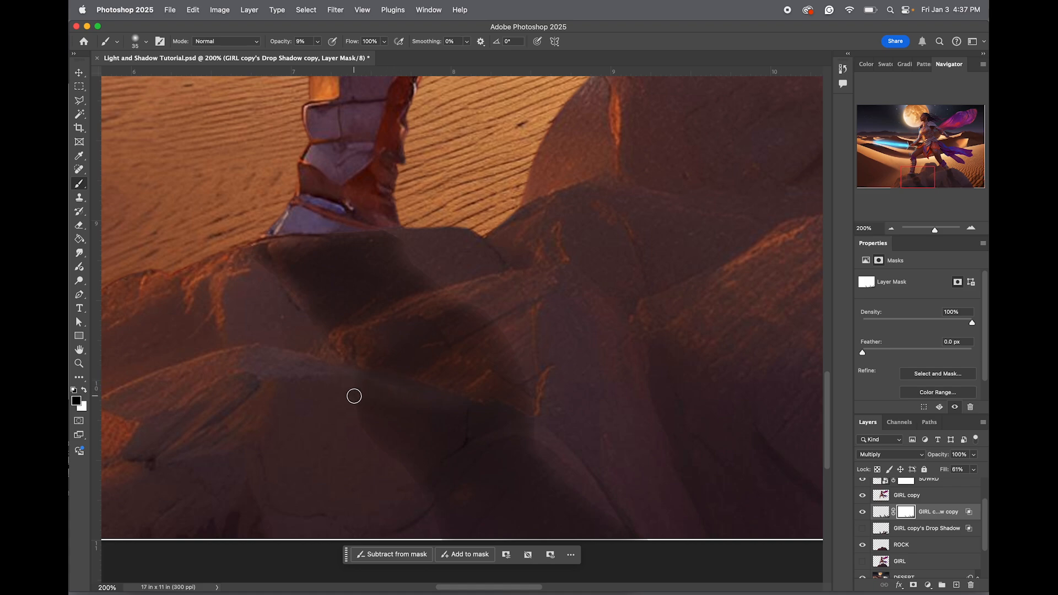
Enlarge the brush to 125 and soften the lower part of the left leg's shadow on the mask
{"action": "key", "text": "bracketright"}
{"action": "key", "text": "bracketright"}
{"action": "key", "text": "bracketright"}
{"action": "key", "text": "bracketright"}
{"action": "key", "text": "bracketright"}
{"action": "key", "text": "bracketright"}
{"action": "key", "text": "bracketright"}
{"action": "key", "text": "bracketright"}
{"action": "key", "text": "bracketright"}
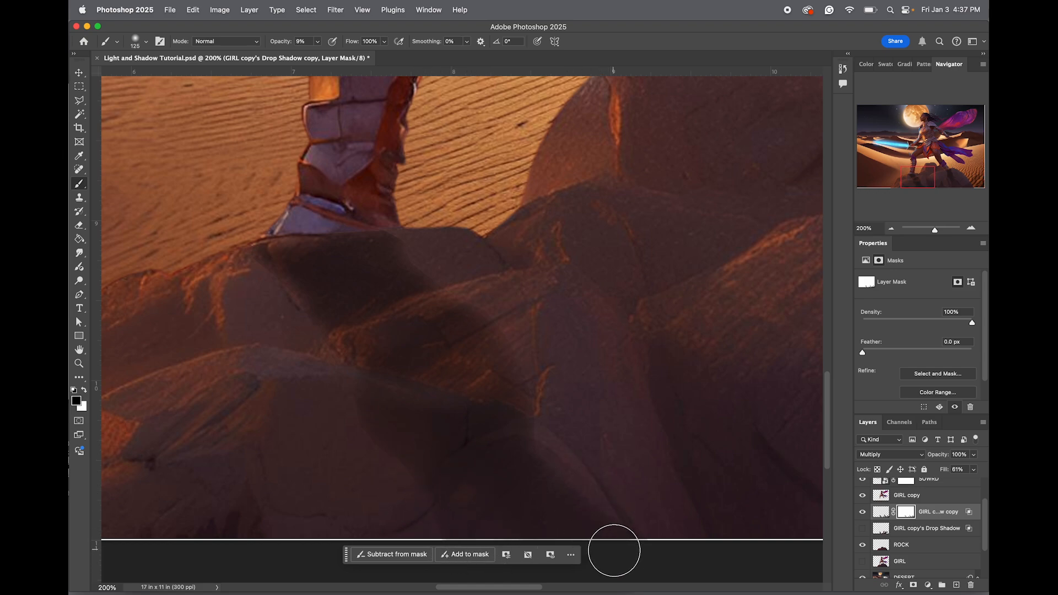
Paint white on the shadow copy's mask around the right foot with a size 50 brush at 100% opacity
{"action": "left_click_drag", "start_coordinate": [921, 186], "coordinate": [946, 182]}
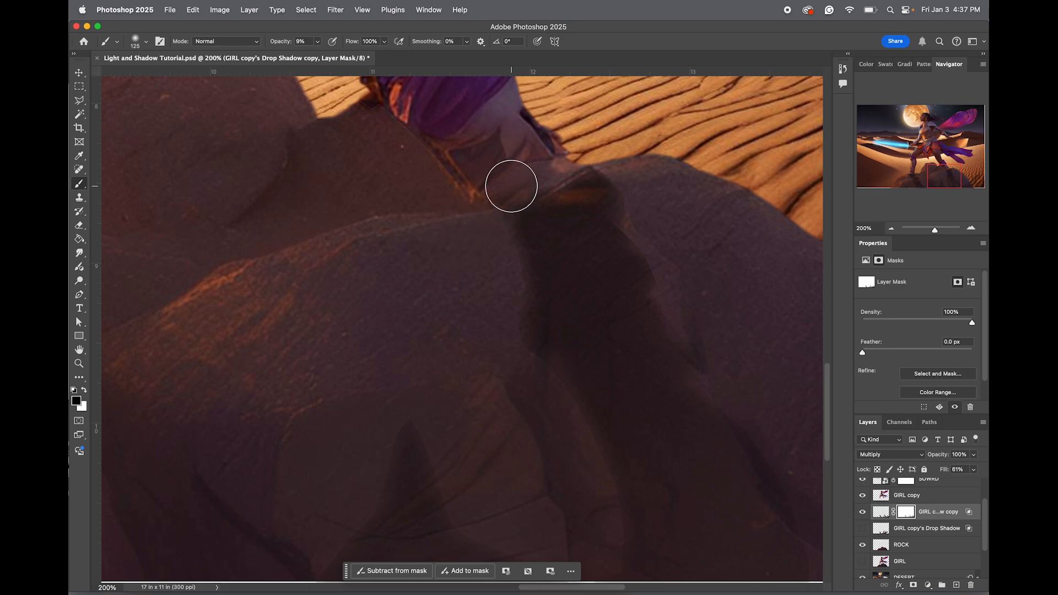
{"action": "key", "text": "bracketleft"}
{"action": "key", "text": "bracketleft"}
{"action": "key", "text": "bracketleft"}
{"action": "key", "text": "bracketleft"}
{"action": "key", "text": "bracketleft"}
{"action": "key", "text": "bracketleft"}
{"action": "key", "text": "x"}
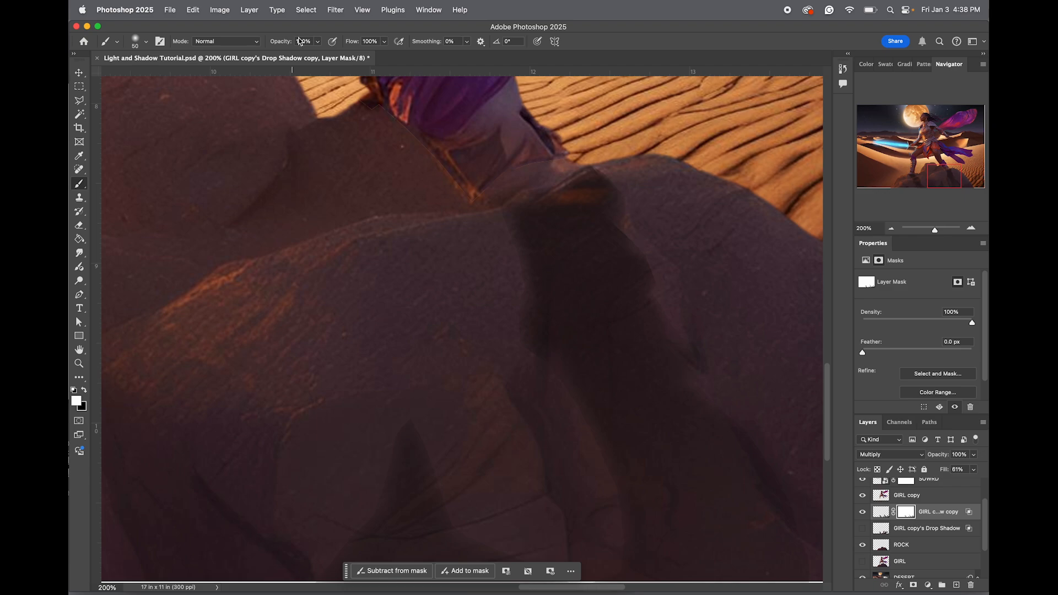
{"action": "left_click", "coordinate": [509, 211]}
{"action": "mouse_move", "coordinate": [492, 201]}
{"action": "left_mouse_down"}
{"action": "mouse_move", "coordinate": [525, 180]}
{"action": "mouse_move", "coordinate": [507, 185]}
{"action": "left_mouse_up"}
{"action": "left_click", "coordinate": [567, 175]}
{"action": "mouse_move", "coordinate": [572, 182]}
{"action": "left_mouse_down"}
{"action": "mouse_move", "coordinate": [574, 207]}
{"action": "mouse_move", "coordinate": [547, 191]}
{"action": "mouse_move", "coordinate": [570, 273]}
{"action": "mouse_move", "coordinate": [504, 256]}
{"action": "mouse_move", "coordinate": [508, 292]}
{"action": "left_mouse_up"}
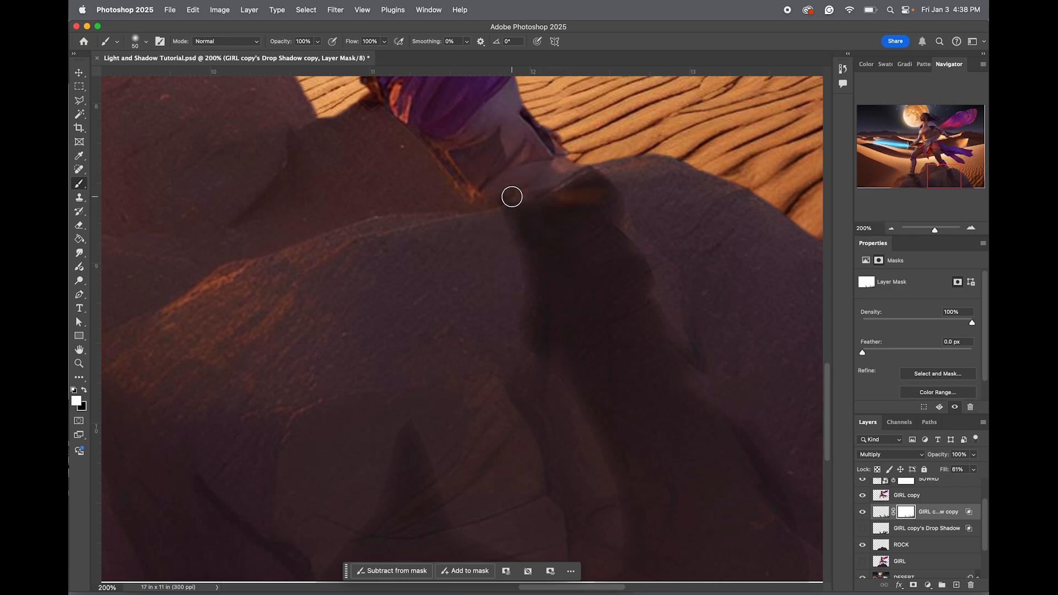
Smudge the shadow copy's pixels around the right foot so the shadow meets the foot
{"action": "left_click", "coordinate": [79, 253]}
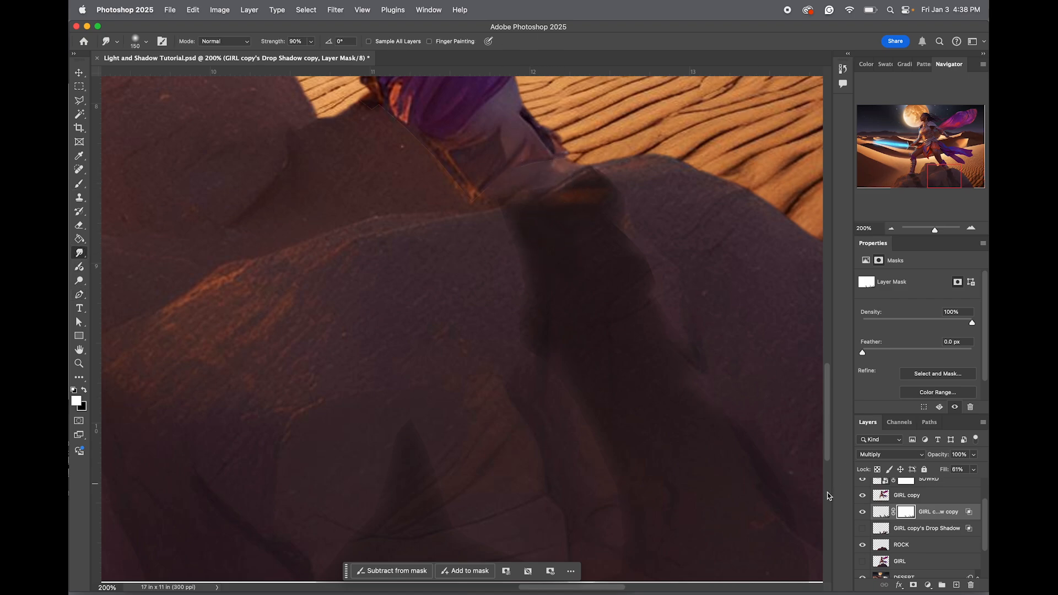
{"action": "left_click", "coordinate": [883, 517]}
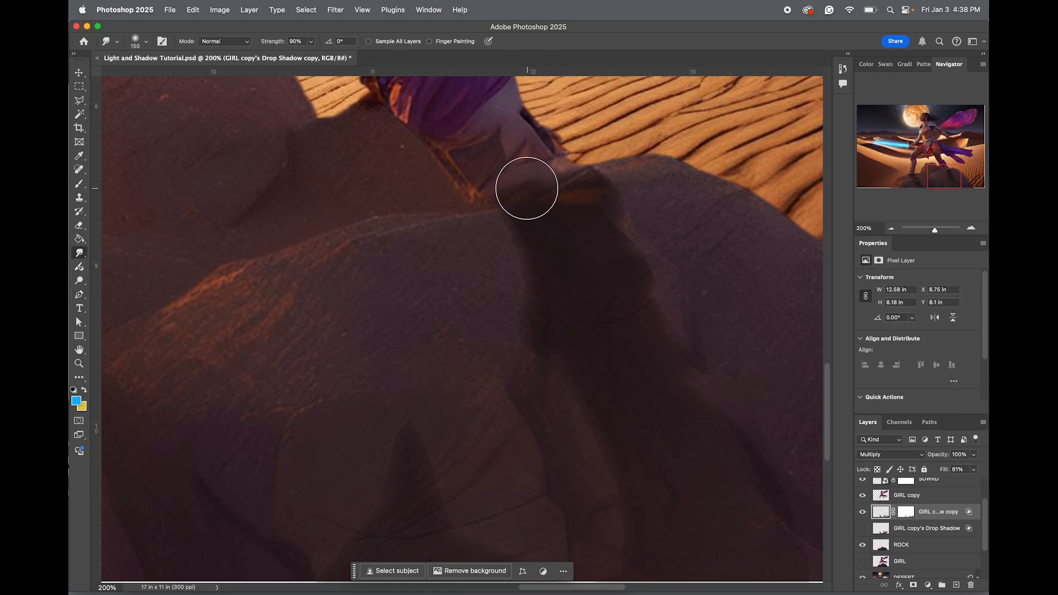
{"action": "mouse_move", "coordinate": [515, 182]}
{"action": "left_mouse_down"}
{"action": "mouse_move", "coordinate": [555, 180]}
{"action": "mouse_move", "coordinate": [555, 170]}
{"action": "mouse_move", "coordinate": [489, 192]}
{"action": "mouse_move", "coordinate": [553, 221]}
{"action": "left_mouse_up"}
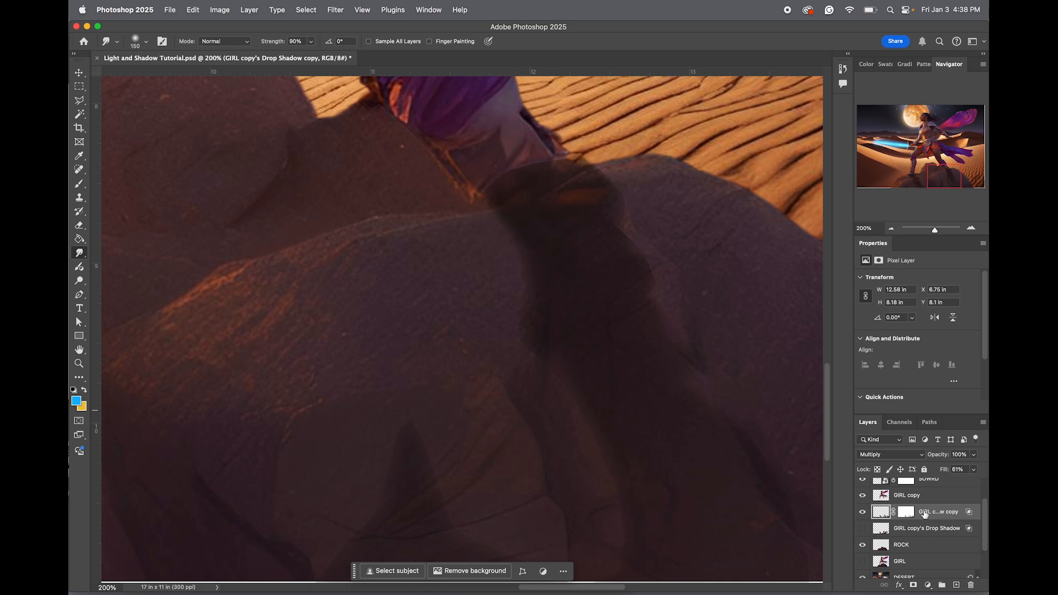
Move the shadow copy layer directly above GIRL copy and target its layer mask
{"action": "left_click_drag", "start_coordinate": [928, 514], "coordinate": [931, 490]}
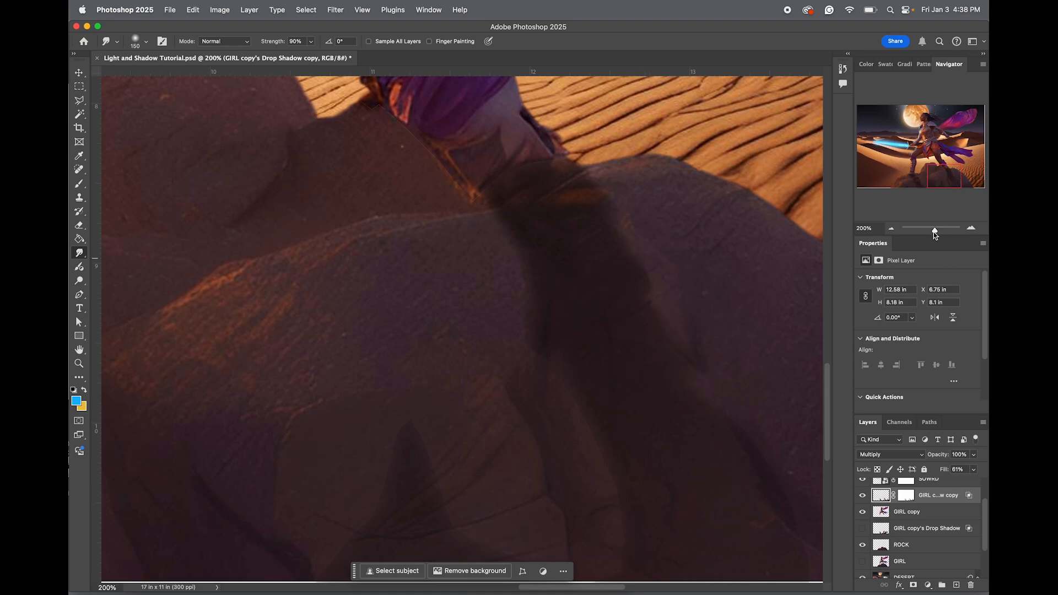
{"action": "left_click_drag", "start_coordinate": [935, 237], "coordinate": [928, 231]}
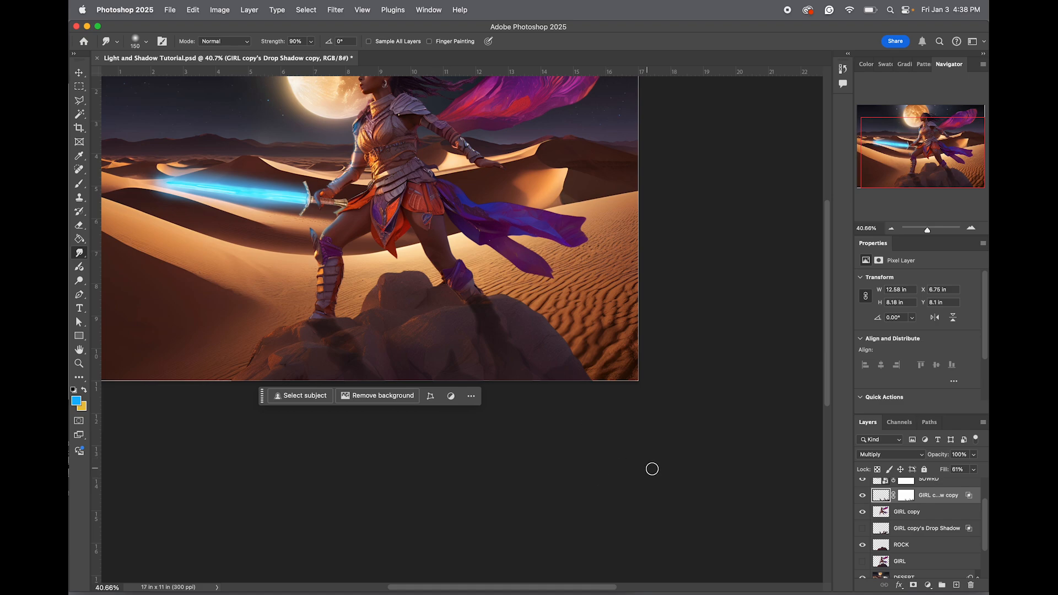
{"action": "left_click", "coordinate": [907, 496]}
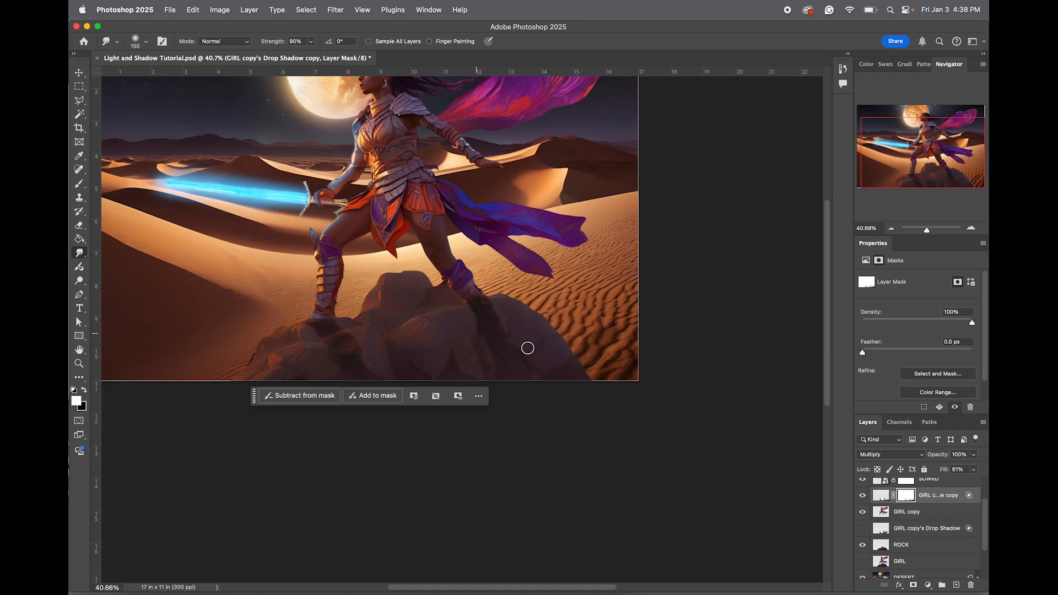
{"action": "key", "text": "bracketright"}
{"action": "key", "text": "bracketright"}
{"action": "key", "text": "bracketright"}
{"action": "key", "text": "bracketright"}
{"action": "key", "text": "x"}
{"action": "left_click_drag", "start_coordinate": [594, 352], "coordinate": [596, 356]}
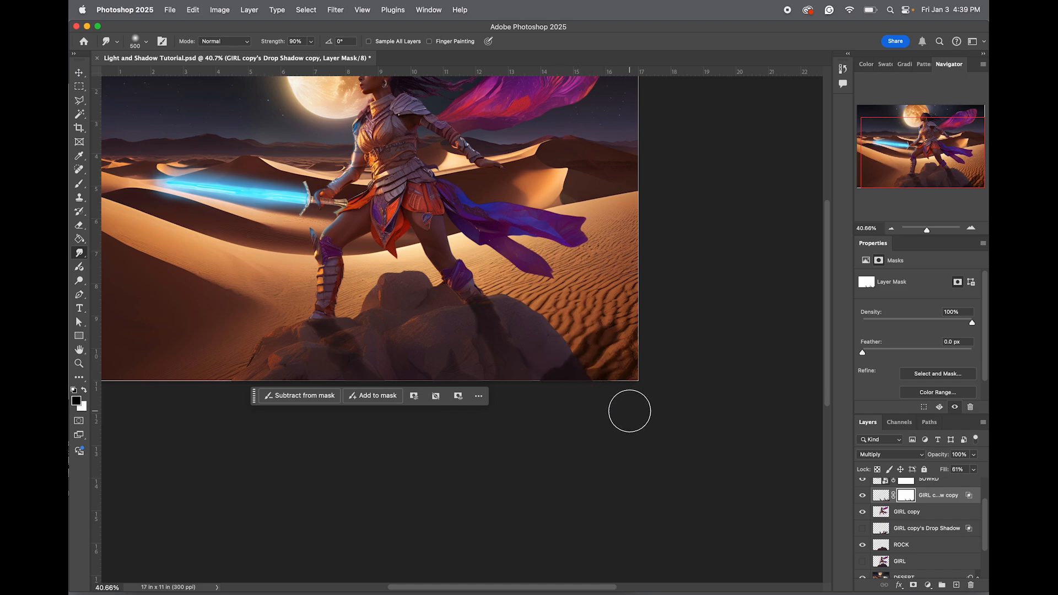
{"action": "key", "text": "super+z"}
{"action": "key", "text": "super+z"}
{"action": "key", "text": "super+z"}
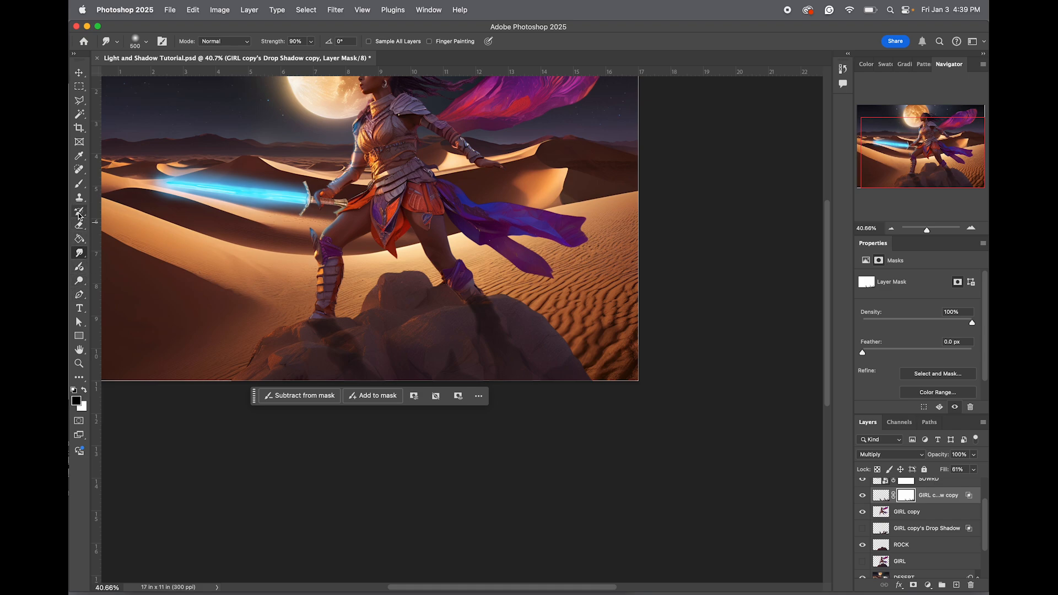
Try brushing black on the shadow copy's mask beneath the left foot with a brush size of 400
{"action": "key", "text": "b"}
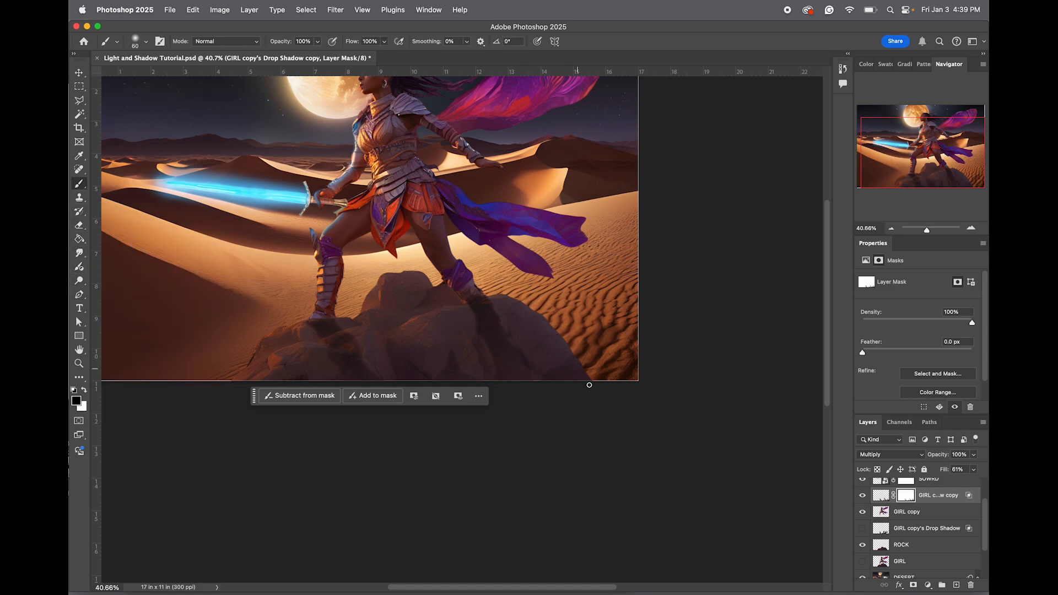
{"action": "key", "text": "]"}
{"action": "key", "text": "]"}
{"action": "key", "text": "]"}
{"action": "left_click", "coordinate": [323, 326]}
{"action": "left_click", "coordinate": [324, 326]}
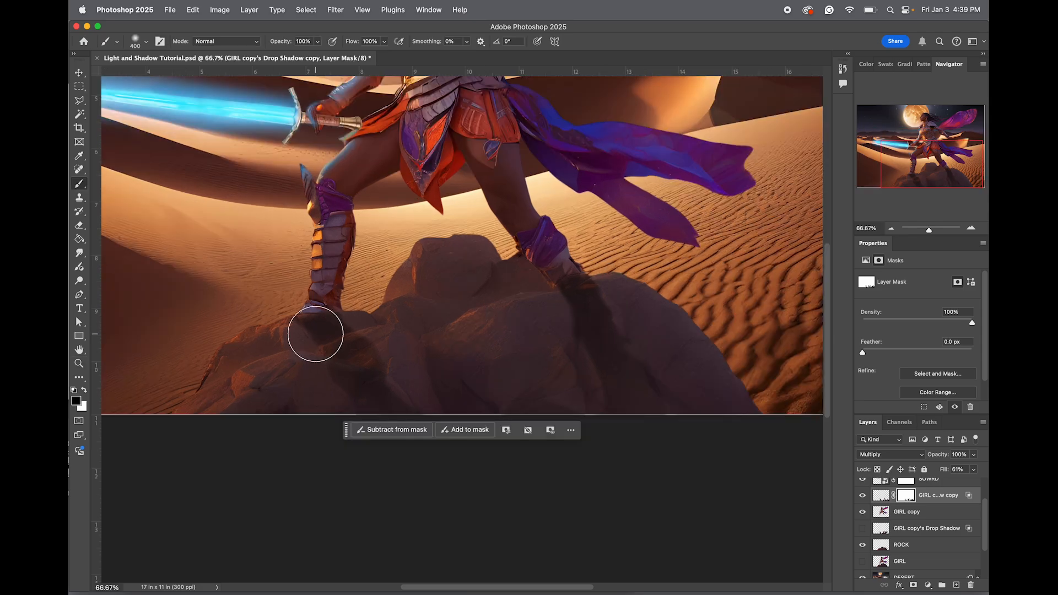
{"action": "mouse_move", "coordinate": [315, 334]}
{"action": "left_mouse_down"}
{"action": "mouse_move", "coordinate": [329, 284]}
{"action": "mouse_move", "coordinate": [330, 338]}
{"action": "mouse_move", "coordinate": [320, 285]}
{"action": "mouse_move", "coordinate": [303, 334]}
{"action": "left_mouse_up"}
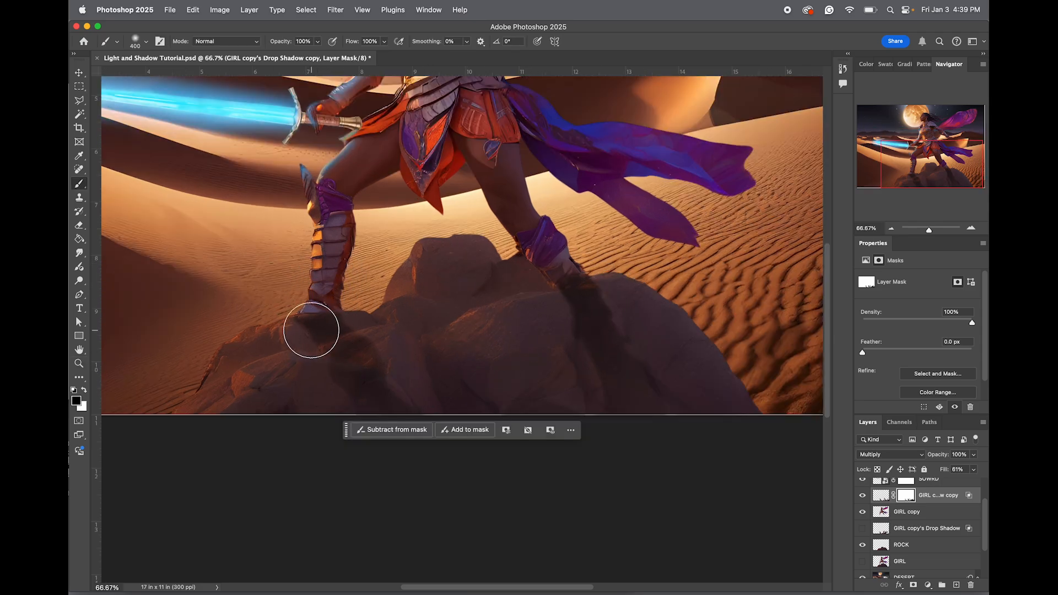
Smudge the shadow copy's pixels up over the left boot and shin with a smudge size of 175
{"action": "left_click", "coordinate": [79, 252]}
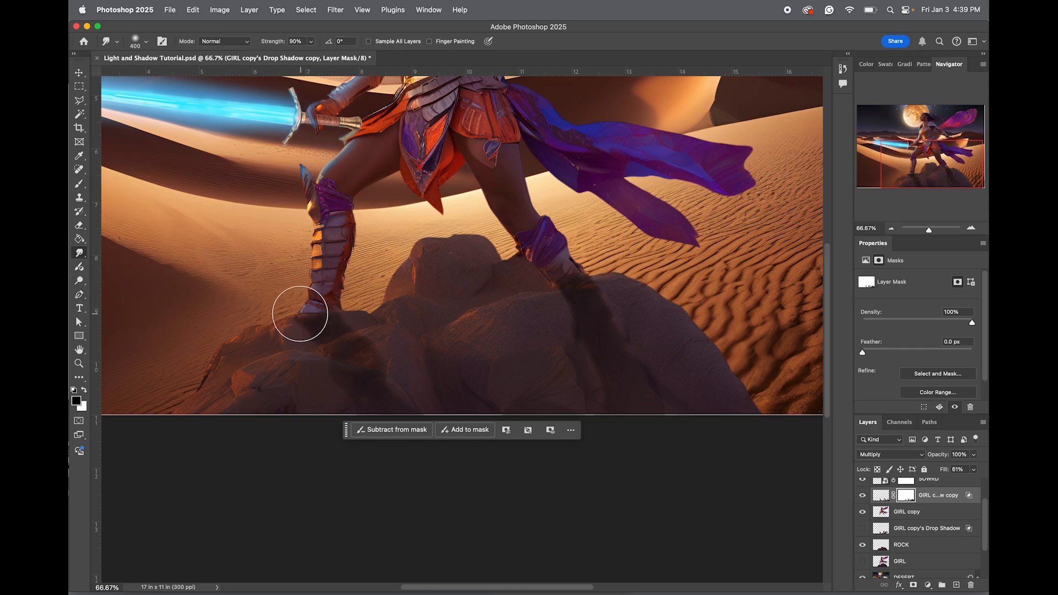
{"action": "key", "text": "bracketleft"}
{"action": "key", "text": "bracketleft"}
{"action": "key", "text": "bracketleft"}
{"action": "key", "text": "bracketleft"}
{"action": "left_click", "coordinate": [884, 497]}
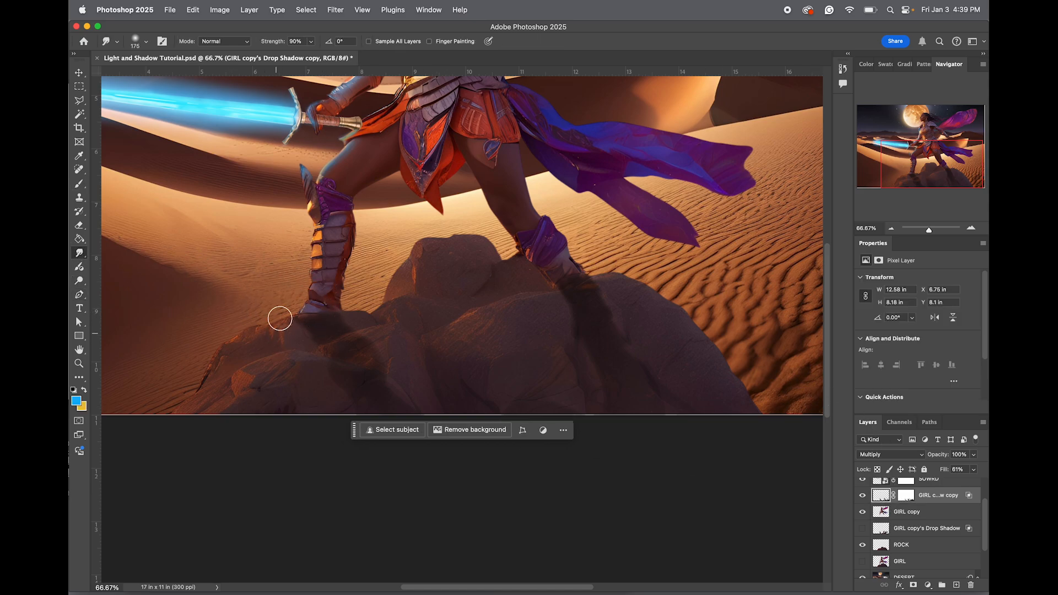
{"action": "left_click_drag", "start_coordinate": [304, 313], "coordinate": [329, 264]}
{"action": "mouse_move", "coordinate": [324, 303]}
{"action": "left_mouse_down"}
{"action": "mouse_move", "coordinate": [336, 248]}
{"action": "mouse_move", "coordinate": [351, 235]}
{"action": "mouse_move", "coordinate": [324, 254]}
{"action": "mouse_move", "coordinate": [344, 221]}
{"action": "mouse_move", "coordinate": [335, 263]}
{"action": "mouse_move", "coordinate": [342, 216]}
{"action": "mouse_move", "coordinate": [327, 264]}
{"action": "mouse_move", "coordinate": [324, 237]}
{"action": "mouse_move", "coordinate": [340, 220]}
{"action": "left_mouse_up"}
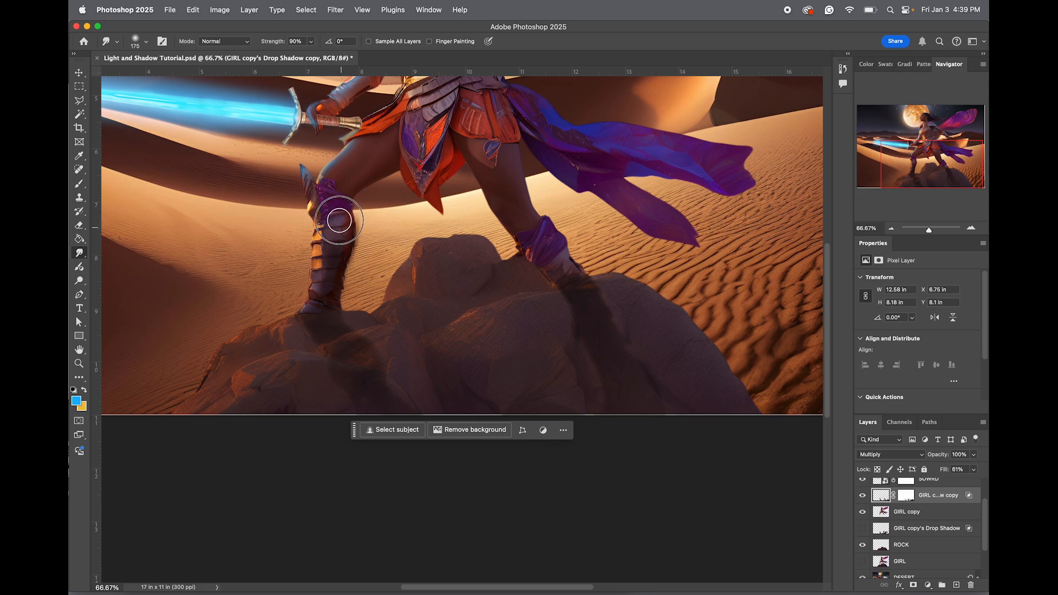
Smudge the shadow over the right boot and thigh, undoing the first stroke and redoing it
{"action": "mouse_move", "coordinate": [553, 274]}
{"action": "left_mouse_down"}
{"action": "mouse_move", "coordinate": [524, 211]}
{"action": "mouse_move", "coordinate": [575, 260]}
{"action": "mouse_move", "coordinate": [554, 212]}
{"action": "mouse_move", "coordinate": [552, 228]}
{"action": "mouse_move", "coordinate": [530, 215]}
{"action": "mouse_move", "coordinate": [507, 168]}
{"action": "mouse_move", "coordinate": [504, 181]}
{"action": "mouse_move", "coordinate": [521, 184]}
{"action": "mouse_move", "coordinate": [510, 140]}
{"action": "mouse_move", "coordinate": [562, 260]}
{"action": "mouse_move", "coordinate": [531, 230]}
{"action": "mouse_move", "coordinate": [577, 257]}
{"action": "mouse_move", "coordinate": [555, 271]}
{"action": "mouse_move", "coordinate": [515, 214]}
{"action": "mouse_move", "coordinate": [512, 121]}
{"action": "left_mouse_up"}
{"action": "key", "text": "super+z"}
{"action": "mouse_move", "coordinate": [508, 169]}
{"action": "left_mouse_down"}
{"action": "mouse_move", "coordinate": [506, 208]}
{"action": "mouse_move", "coordinate": [531, 219]}
{"action": "mouse_move", "coordinate": [514, 226]}
{"action": "mouse_move", "coordinate": [539, 246]}
{"action": "left_mouse_up"}
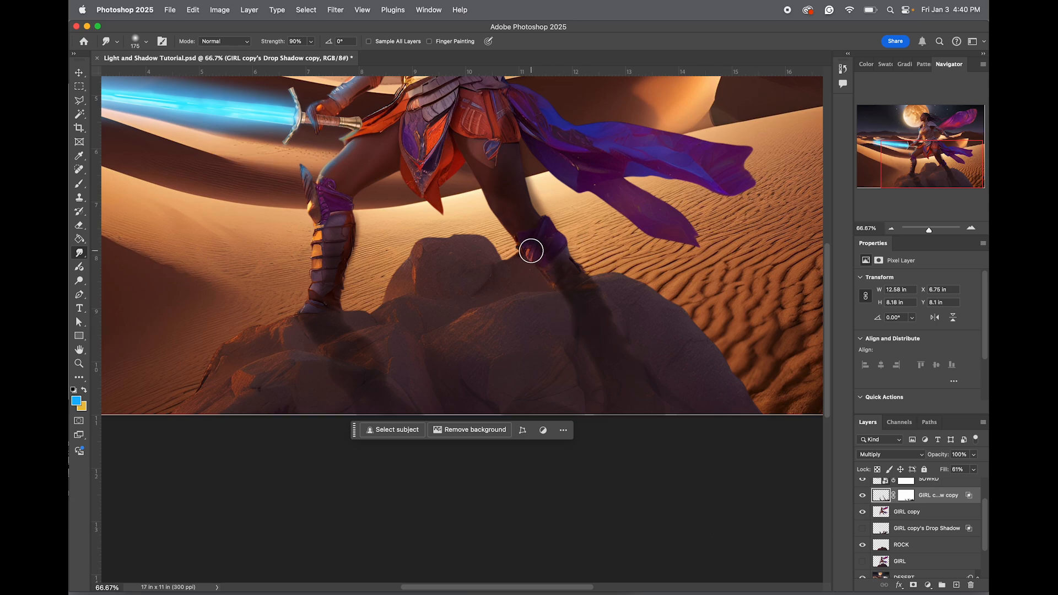
{"action": "left_click_drag", "start_coordinate": [534, 245], "coordinate": [521, 260]}
Smudge the shadow copy's mask along the back edge of the right thigh at size 80, and compare with the shadow hidden
{"action": "key", "text": "bracketleft"}
{"action": "left_click", "coordinate": [907, 496]}
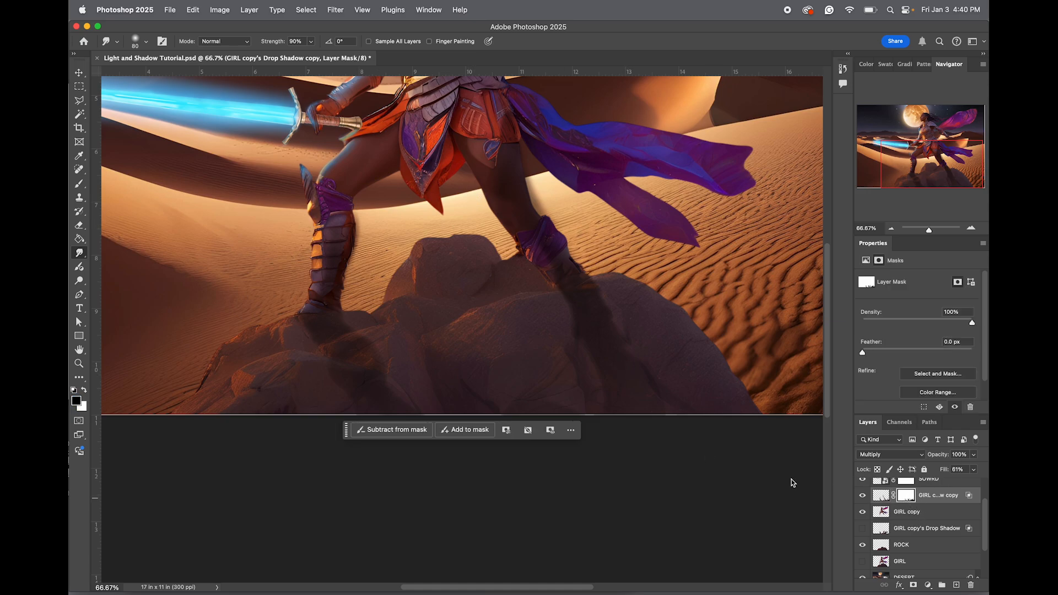
{"action": "left_click_drag", "start_coordinate": [528, 151], "coordinate": [532, 203]}
{"action": "mouse_move", "coordinate": [529, 182]}
{"action": "left_mouse_down"}
{"action": "mouse_move", "coordinate": [540, 210]}
{"action": "mouse_move", "coordinate": [531, 185]}
{"action": "left_mouse_up"}
{"action": "left_click", "coordinate": [863, 496]}
{"action": "left_click", "coordinate": [863, 496]}
Brush black on the shadow copy's mask along the right leg, using a size 400 brush at 33% opacity to soften the shadow
{"action": "key", "text": "b"}
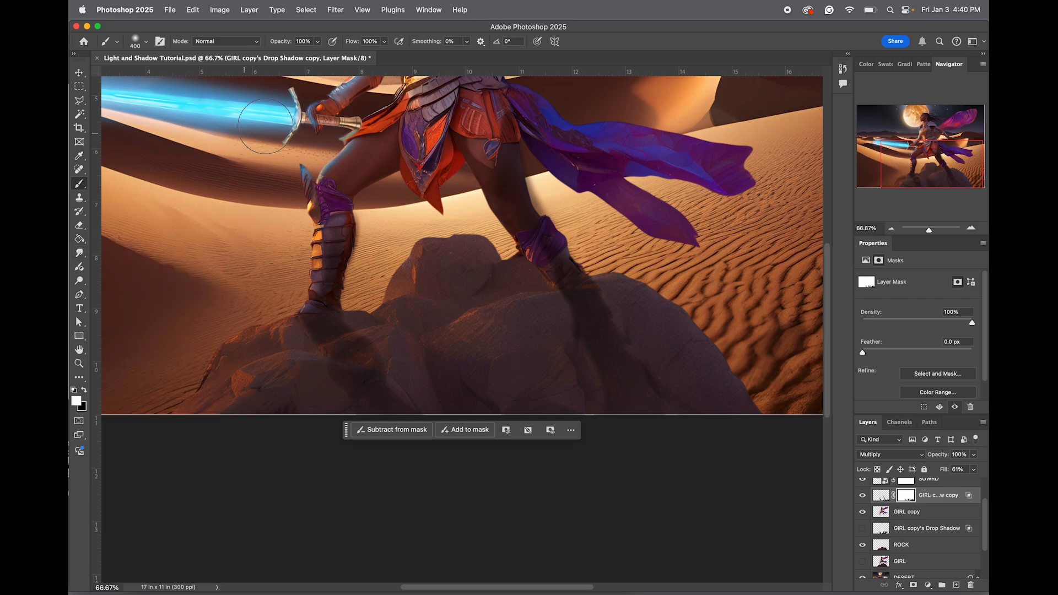
{"action": "key", "text": "bracketleft"}
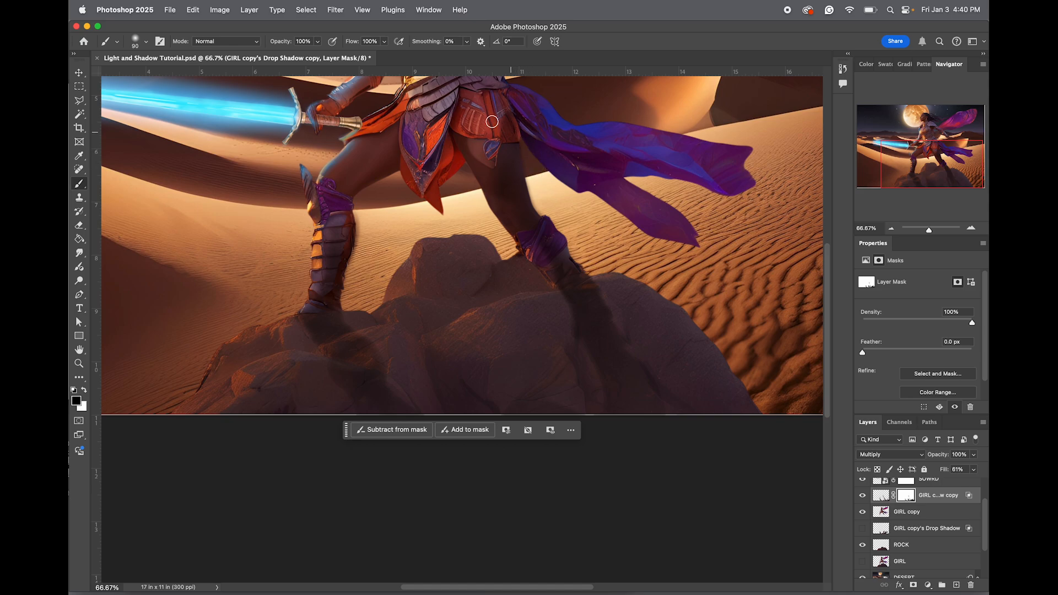
{"action": "key", "text": "bracketright"}
{"action": "key", "text": "bracketright"}
{"action": "key", "text": "bracketright"}
{"action": "key", "text": "bracketright"}
{"action": "mouse_move", "coordinate": [513, 314]}
{"action": "left_mouse_down"}
{"action": "mouse_move", "coordinate": [531, 292]}
{"action": "mouse_move", "coordinate": [530, 268]}
{"action": "mouse_move", "coordinate": [525, 280]}
{"action": "mouse_move", "coordinate": [513, 250]}
{"action": "mouse_move", "coordinate": [461, 200]}
{"action": "mouse_move", "coordinate": [468, 112]}
{"action": "mouse_move", "coordinate": [483, 139]}
{"action": "left_mouse_up"}
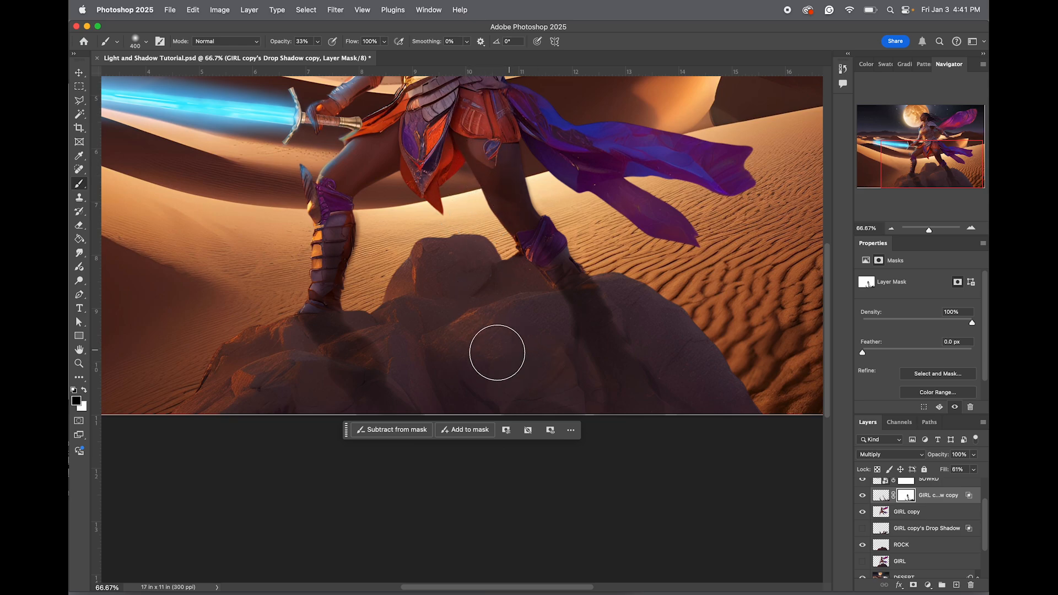
{"action": "left_click_drag", "start_coordinate": [541, 341], "coordinate": [501, 320]}
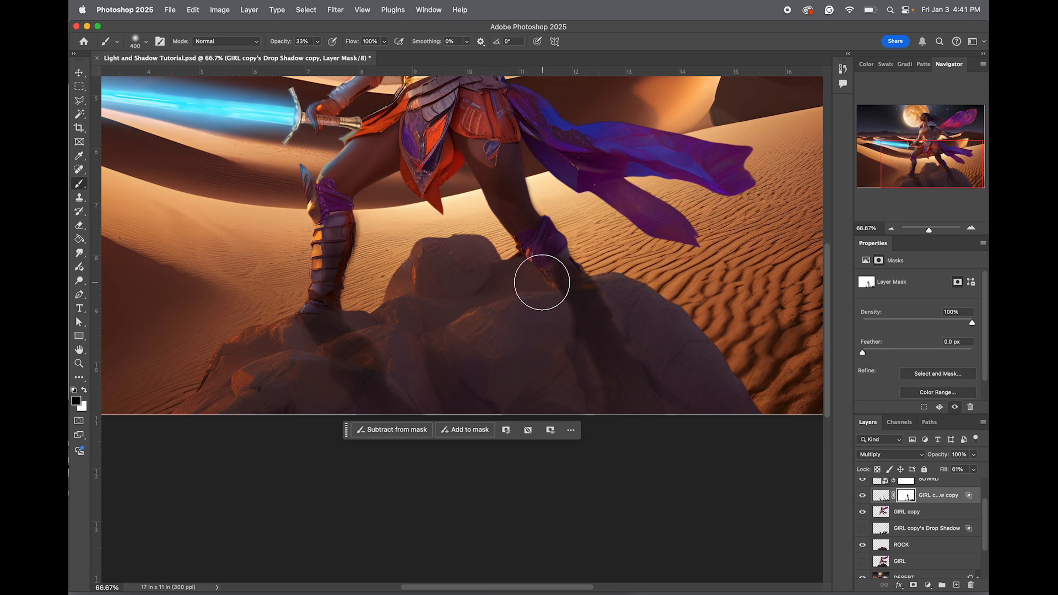
Select the GIRL copy layer and switch its visibility off and on to examine the shadow lying over the legs
{"action": "key", "text": "bracketleft"}
{"action": "key", "text": "bracketleft"}
{"action": "left_click", "coordinate": [882, 513]}
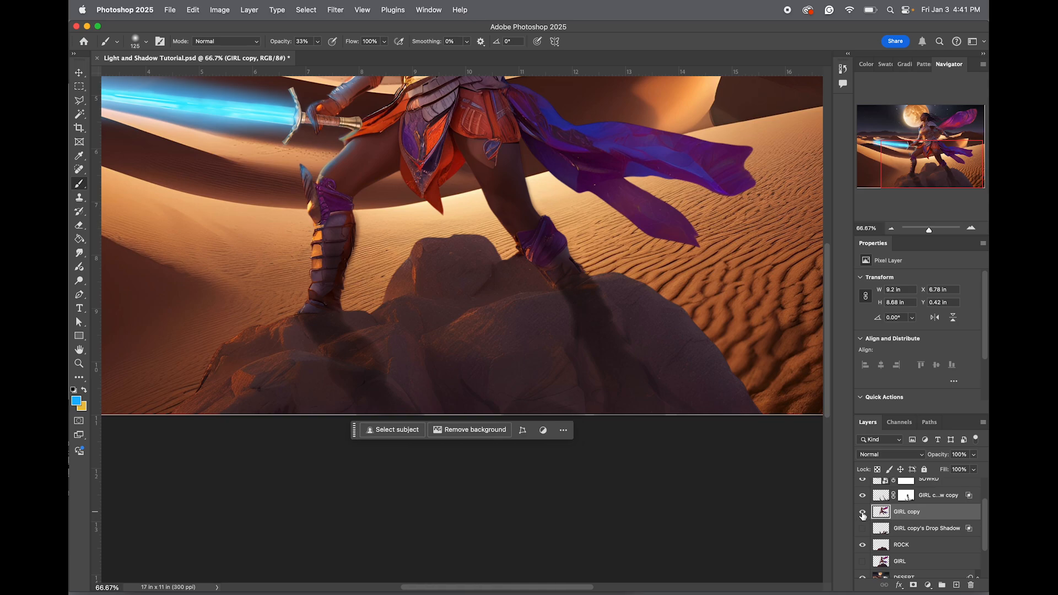
{"action": "left_click", "coordinate": [863, 513]}
{"action": "left_click", "coordinate": [863, 514]}
{"action": "left_click", "coordinate": [863, 513]}
{"action": "left_click", "coordinate": [864, 512]}
{"action": "left_click", "coordinate": [863, 513]}
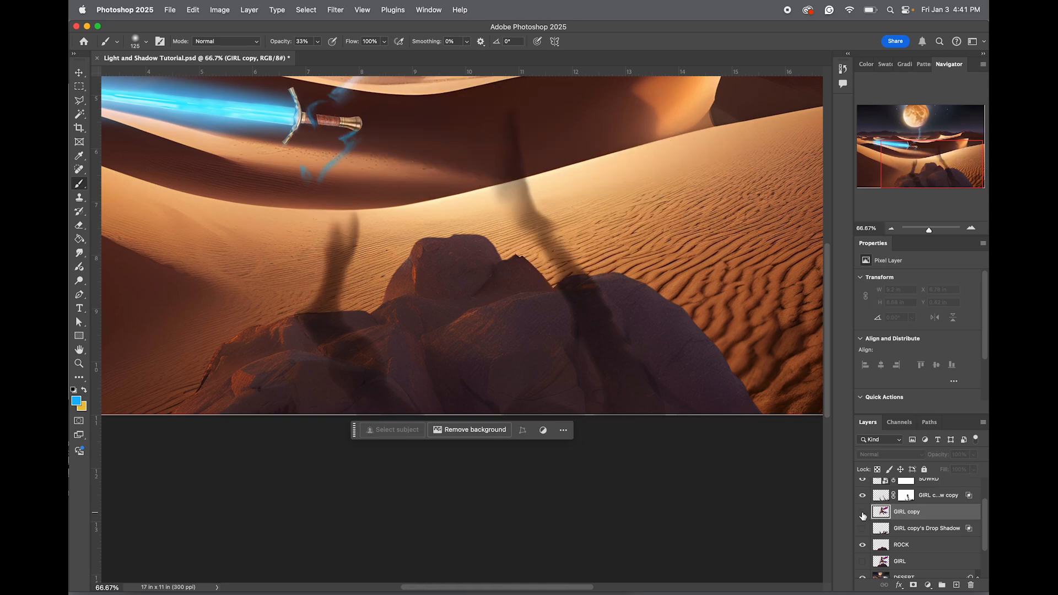
{"action": "left_click", "coordinate": [863, 513]}
{"action": "left_click", "coordinate": [864, 512]}
{"action": "left_click", "coordinate": [863, 513]}
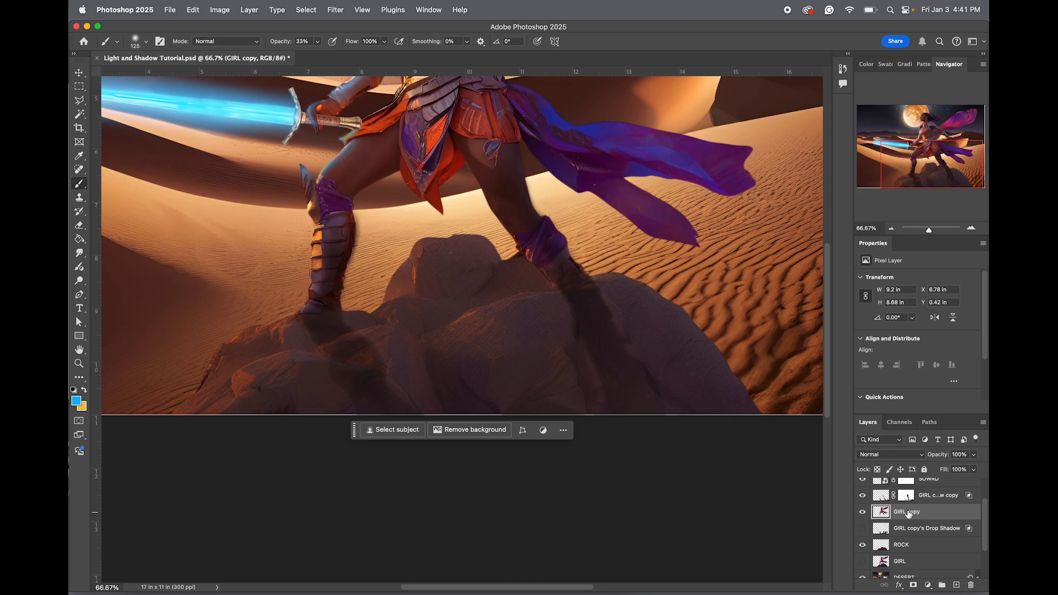
Duplicate the GIRL copy layer within the same document
{"action": "right_click", "coordinate": [914, 519]}
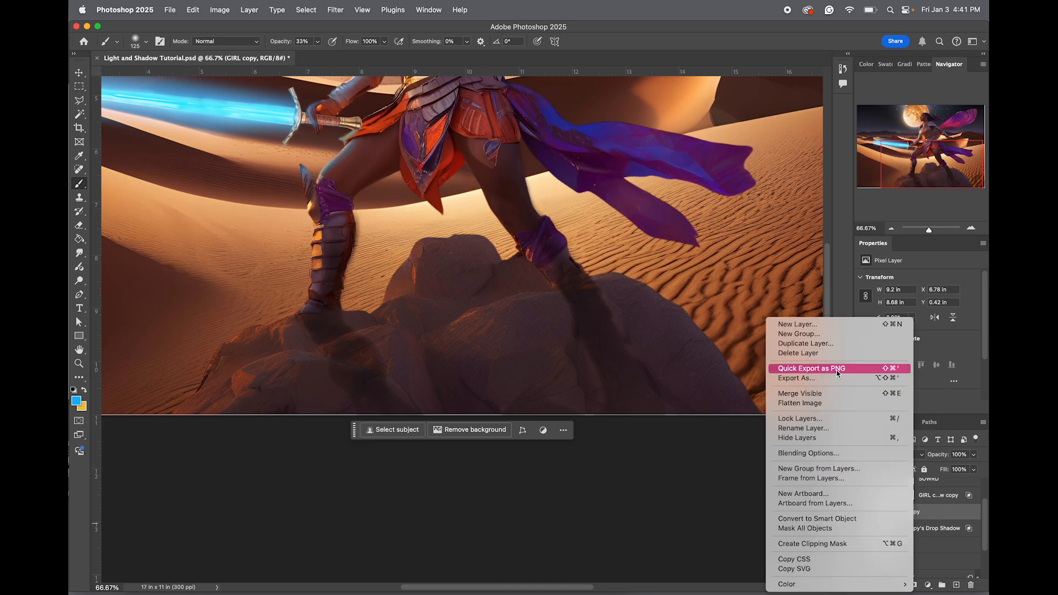
{"action": "left_click", "coordinate": [817, 344]}
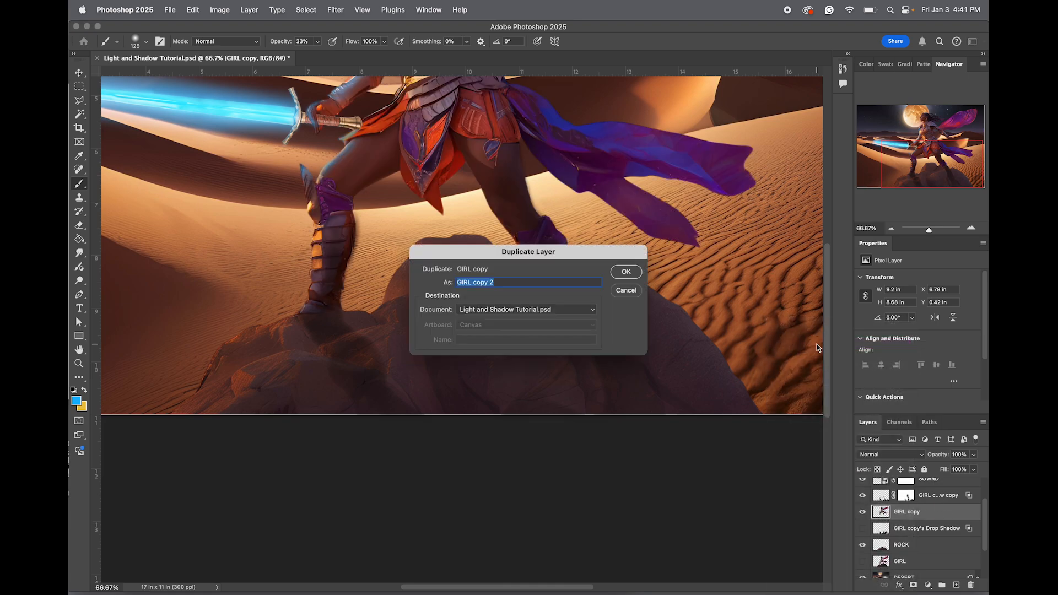
{"action": "key", "text": "Return"}
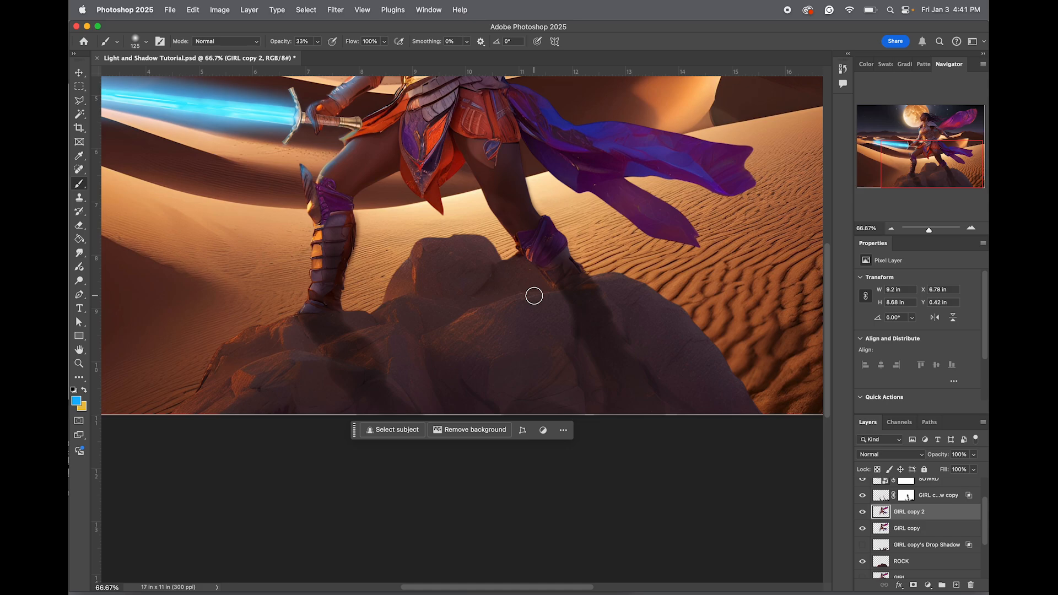
Darken the duplicated girl layer with Levels, setting the midtone input level to 0.80
{"action": "key", "text": "super+l"}
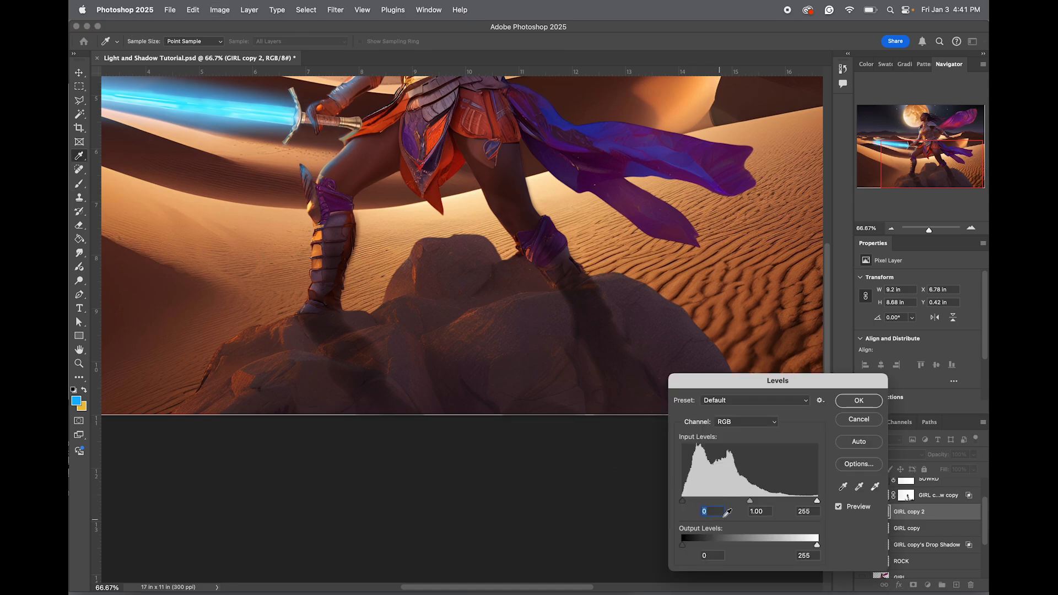
{"action": "mouse_move", "coordinate": [751, 503]}
{"action": "left_mouse_down"}
{"action": "mouse_move", "coordinate": [727, 502]}
{"action": "mouse_move", "coordinate": [762, 498]}
{"action": "left_mouse_up"}
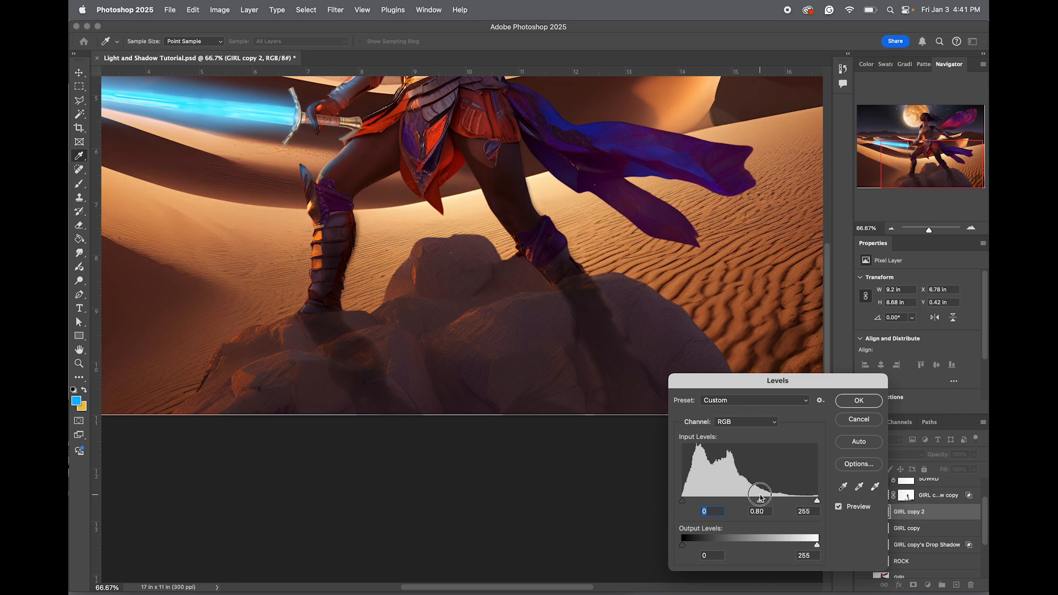
{"action": "left_click", "coordinate": [760, 497]}
{"action": "left_click", "coordinate": [859, 402]}
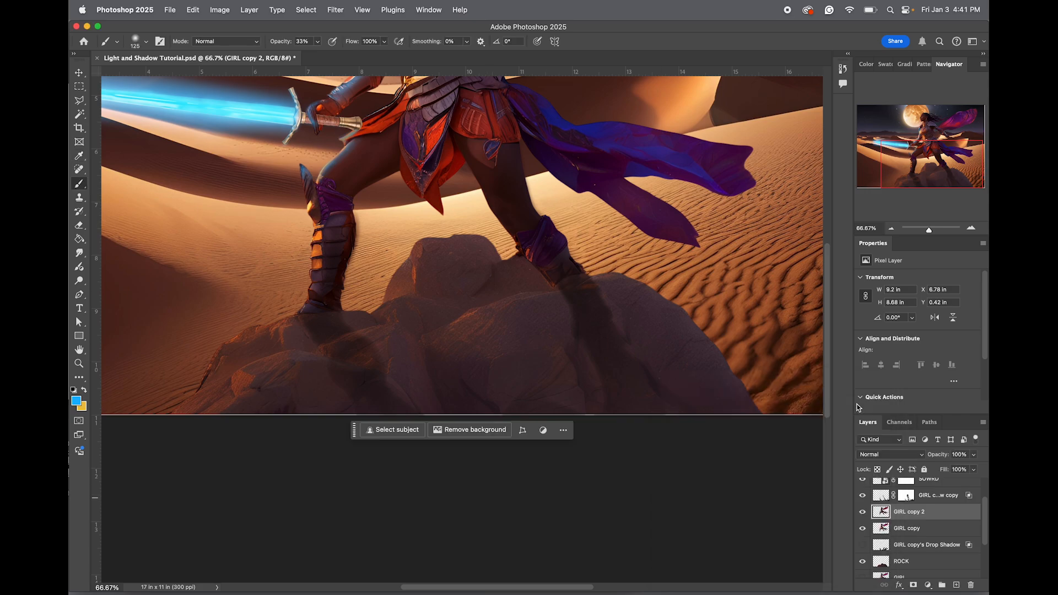
Switch the GIRL copy 2 layer's visibility off and on over the whole image to compare the figure with and without the Levels darkening
{"action": "key", "text": "z"}
{"action": "left_click", "coordinate": [449, 250], "text": "alt"}
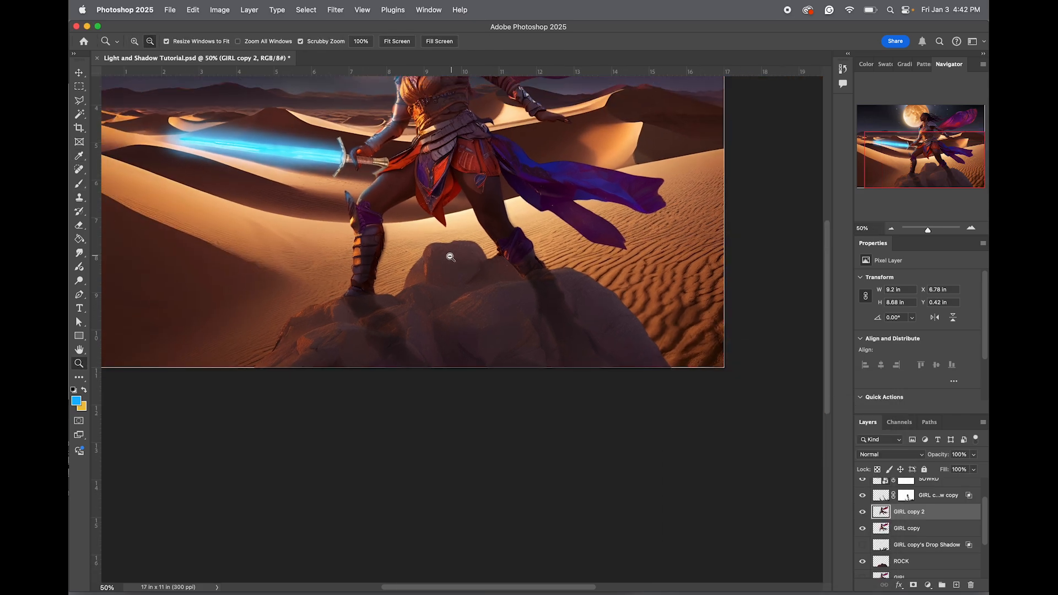
{"action": "scroll", "coordinate": [422, 270], "scroll_direction": "up", "scroll_amount": 3}
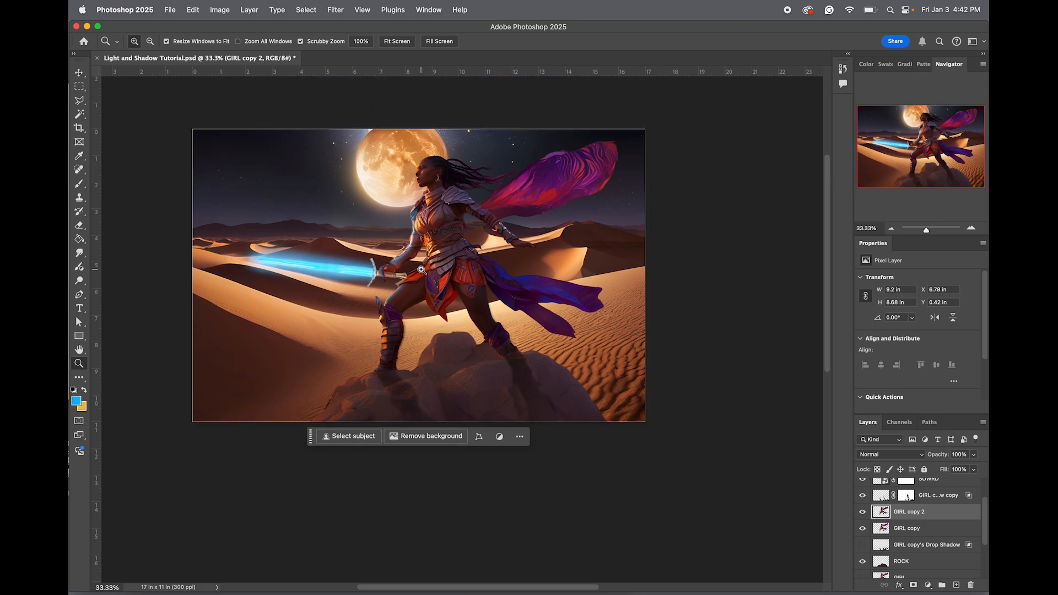
{"action": "left_click", "coordinate": [863, 513]}
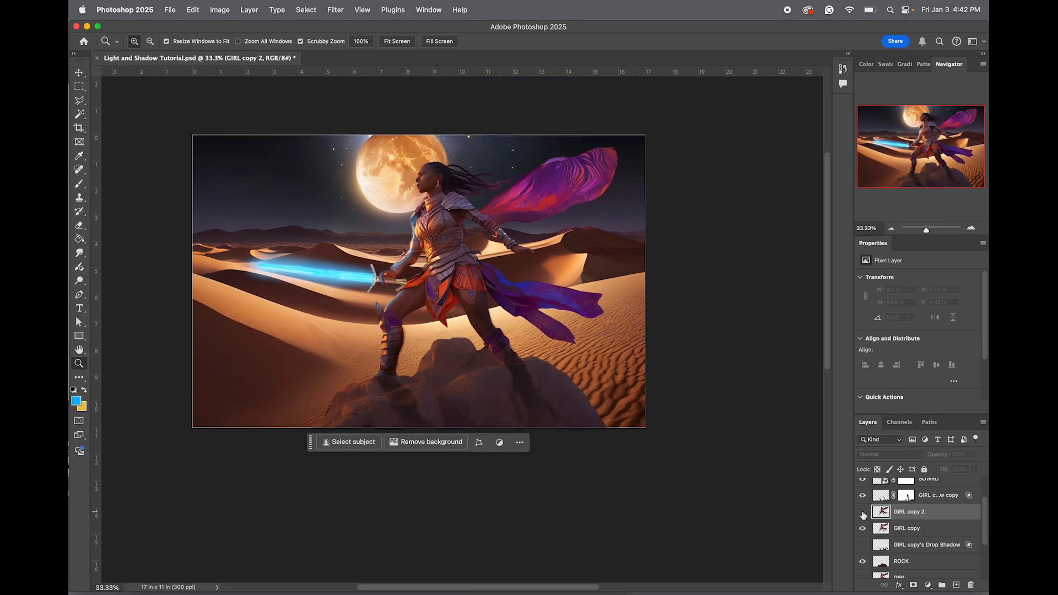
{"action": "left_click", "coordinate": [863, 513]}
{"action": "left_click", "coordinate": [864, 513]}
{"action": "left_click", "coordinate": [863, 513]}
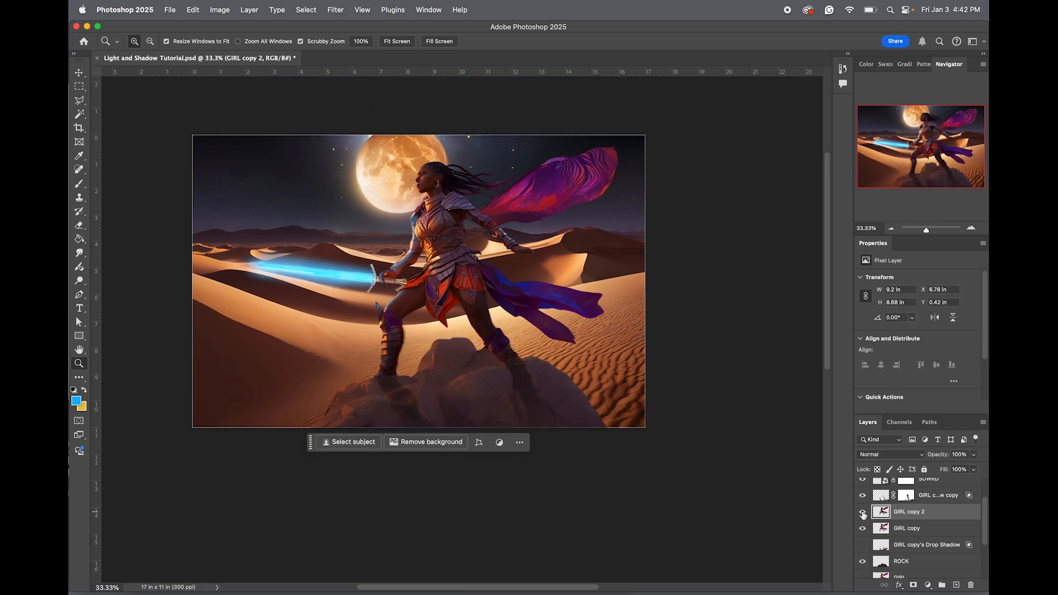
{"action": "left_click", "coordinate": [863, 513]}
{"action": "left_click", "coordinate": [863, 514]}
{"action": "left_click", "coordinate": [863, 514]}
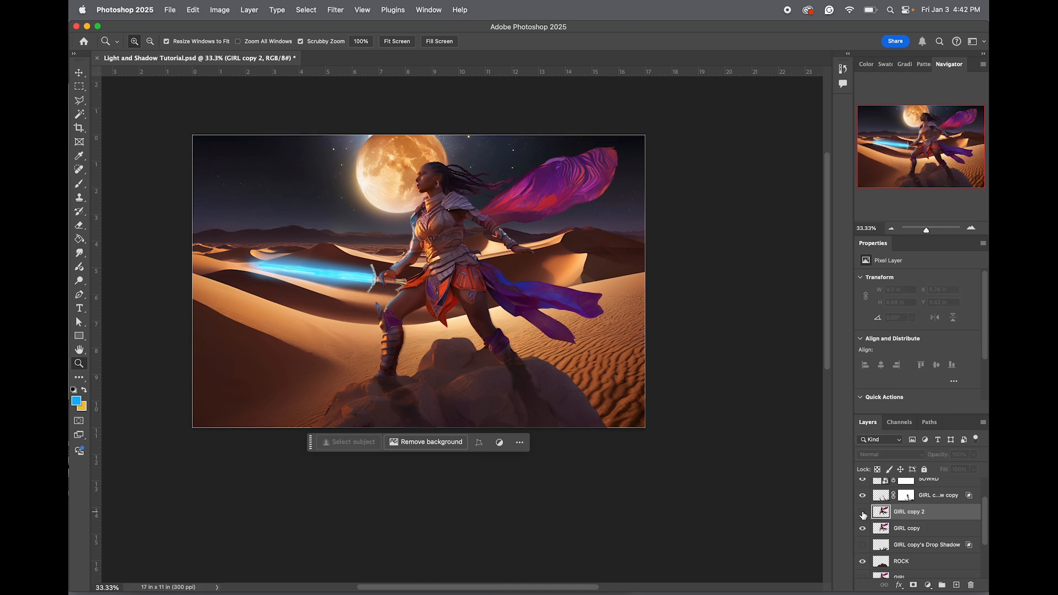
{"action": "left_click", "coordinate": [864, 513]}
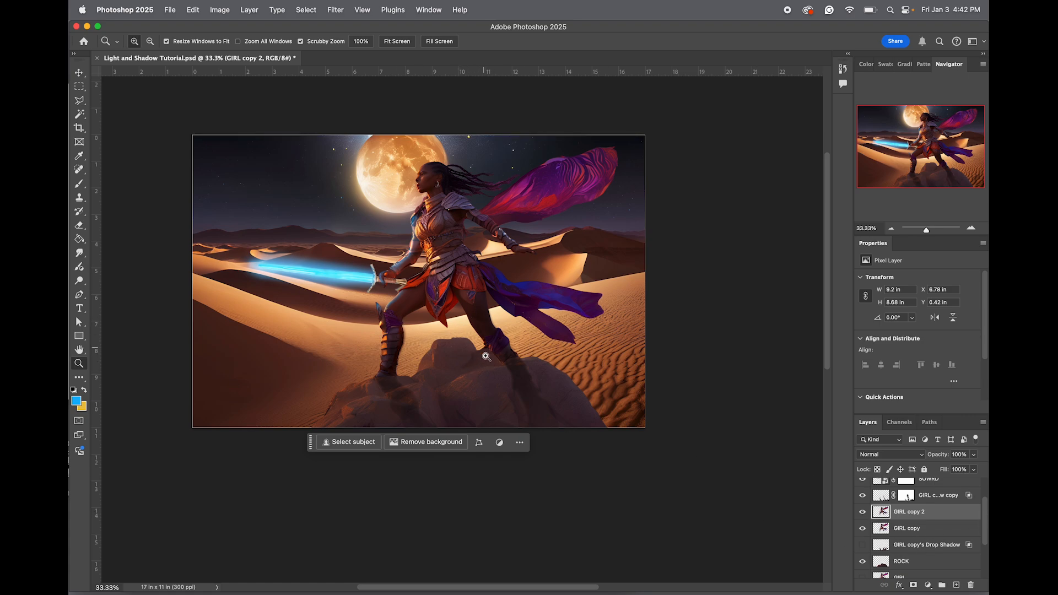
{"action": "left_click", "coordinate": [863, 513]}
{"action": "left_click", "coordinate": [864, 513]}
{"action": "left_click", "coordinate": [864, 514]}
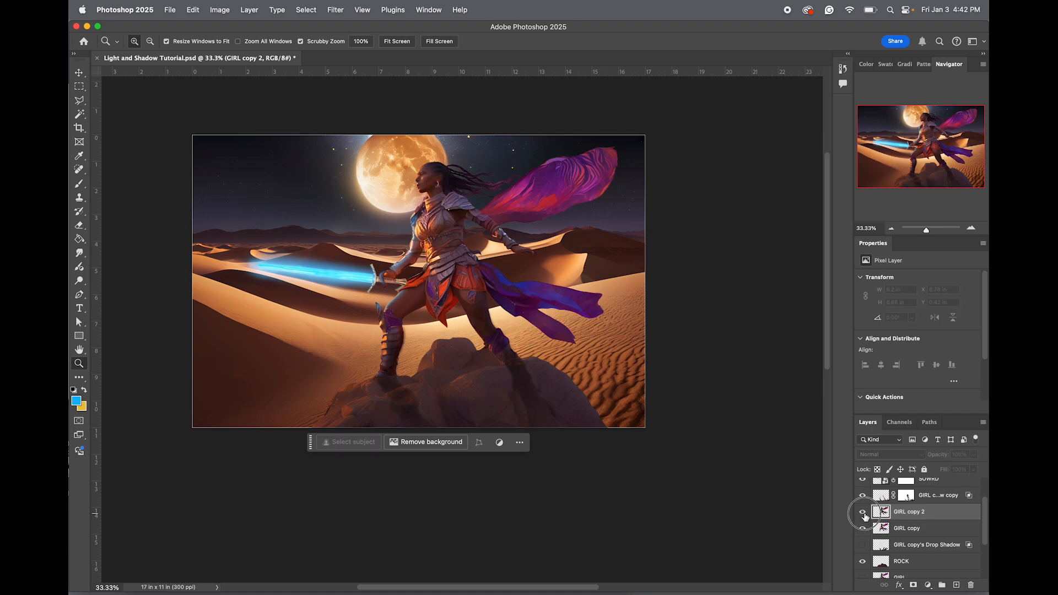
{"action": "left_click", "coordinate": [863, 514]}
{"action": "left_click", "coordinate": [863, 513]}
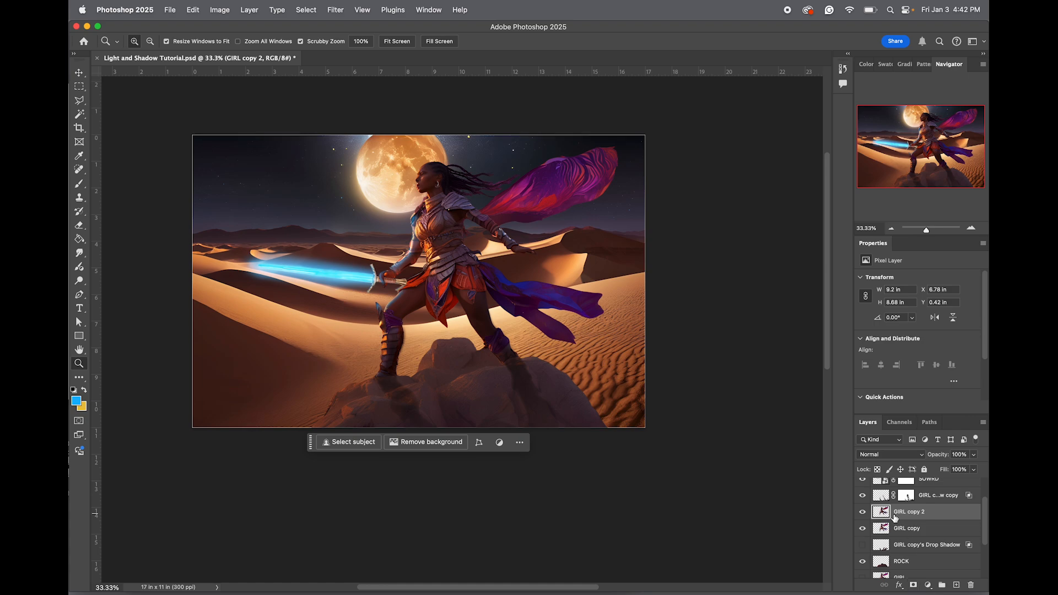
{"action": "left_click", "coordinate": [862, 513]}
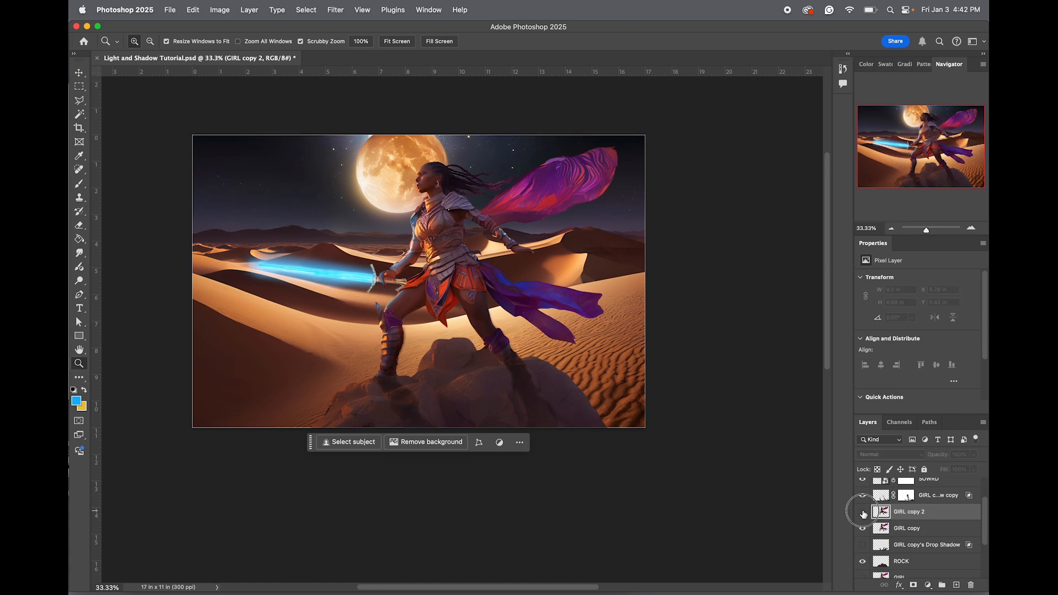
{"action": "left_click", "coordinate": [862, 512]}
Add a layer mask to GIRL copy 2 and brush black at 33% opacity over the warrior's torso, arm and legs, using size 200
{"action": "left_click", "coordinate": [914, 586]}
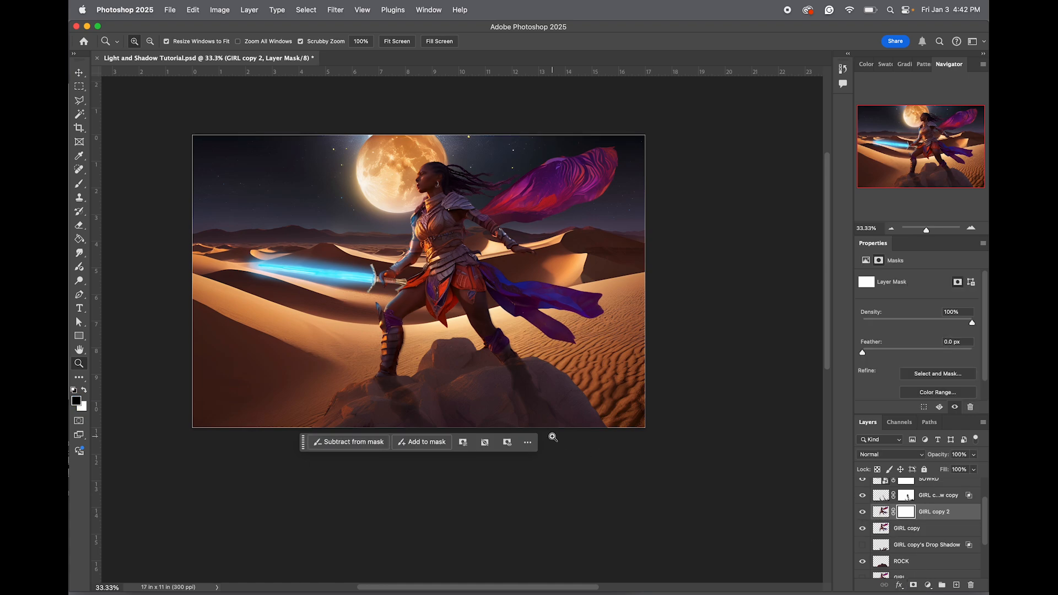
{"action": "key", "text": "b"}
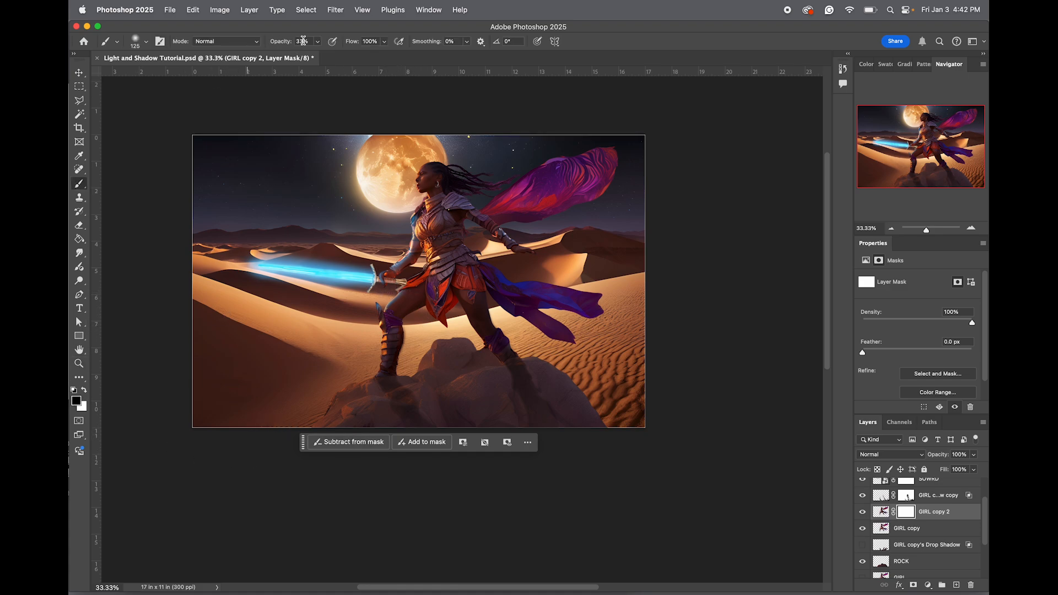
{"action": "mouse_move", "coordinate": [405, 284]}
{"action": "left_mouse_down"}
{"action": "mouse_move", "coordinate": [417, 279]}
{"action": "mouse_move", "coordinate": [378, 314]}
{"action": "mouse_move", "coordinate": [425, 272]}
{"action": "mouse_move", "coordinate": [414, 280]}
{"action": "left_mouse_up"}
{"action": "left_click_drag", "start_coordinate": [448, 265], "coordinate": [467, 316]}
{"action": "mouse_move", "coordinate": [434, 232]}
{"action": "left_mouse_down"}
{"action": "mouse_move", "coordinate": [422, 177]}
{"action": "mouse_move", "coordinate": [407, 200]}
{"action": "mouse_move", "coordinate": [420, 157]}
{"action": "mouse_move", "coordinate": [405, 255]}
{"action": "mouse_move", "coordinate": [413, 226]}
{"action": "mouse_move", "coordinate": [375, 275]}
{"action": "mouse_move", "coordinate": [433, 198]}
{"action": "mouse_move", "coordinate": [401, 219]}
{"action": "mouse_move", "coordinate": [423, 197]}
{"action": "mouse_move", "coordinate": [417, 230]}
{"action": "mouse_move", "coordinate": [429, 204]}
{"action": "mouse_move", "coordinate": [426, 151]}
{"action": "mouse_move", "coordinate": [386, 226]}
{"action": "mouse_move", "coordinate": [418, 199]}
{"action": "mouse_move", "coordinate": [410, 230]}
{"action": "mouse_move", "coordinate": [430, 215]}
{"action": "mouse_move", "coordinate": [417, 217]}
{"action": "mouse_move", "coordinate": [411, 291]}
{"action": "mouse_move", "coordinate": [426, 267]}
{"action": "mouse_move", "coordinate": [391, 297]}
{"action": "mouse_move", "coordinate": [438, 259]}
{"action": "mouse_move", "coordinate": [378, 312]}
{"action": "left_mouse_up"}
{"action": "left_click_drag", "start_coordinate": [437, 257], "coordinate": [380, 308]}
{"action": "left_click_drag", "start_coordinate": [438, 253], "coordinate": [381, 307]}
{"action": "mouse_move", "coordinate": [426, 243]}
{"action": "left_mouse_down"}
{"action": "mouse_move", "coordinate": [431, 287]}
{"action": "mouse_move", "coordinate": [371, 314]}
{"action": "mouse_move", "coordinate": [385, 336]}
{"action": "mouse_move", "coordinate": [382, 321]}
{"action": "left_mouse_up"}
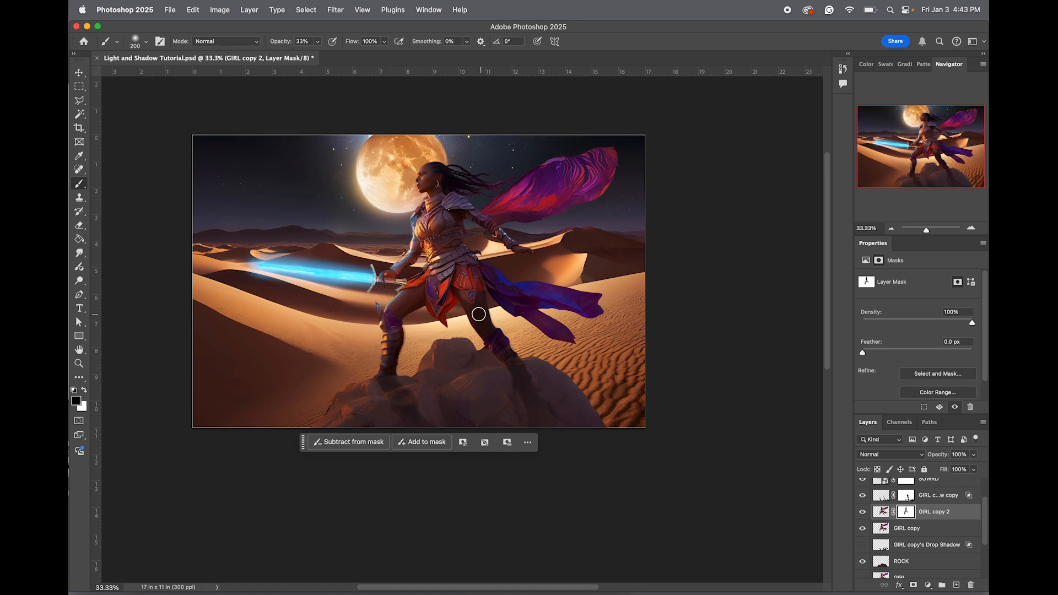
{"action": "mouse_move", "coordinate": [460, 305]}
{"action": "left_mouse_down"}
{"action": "mouse_move", "coordinate": [482, 344]}
{"action": "mouse_move", "coordinate": [475, 328]}
{"action": "mouse_move", "coordinate": [468, 346]}
{"action": "left_mouse_up"}
Brush black at 33% opacity on the GIRL copy 2 mask over the cape, hair, rear arm and trailing cloth
{"action": "mouse_move", "coordinate": [599, 145]}
{"action": "left_mouse_down"}
{"action": "mouse_move", "coordinate": [555, 172]}
{"action": "mouse_move", "coordinate": [614, 142]}
{"action": "mouse_move", "coordinate": [518, 175]}
{"action": "mouse_move", "coordinate": [603, 146]}
{"action": "mouse_move", "coordinate": [557, 159]}
{"action": "mouse_move", "coordinate": [485, 215]}
{"action": "left_mouse_up"}
{"action": "mouse_move", "coordinate": [445, 172]}
{"action": "left_mouse_down"}
{"action": "mouse_move", "coordinate": [499, 180]}
{"action": "mouse_move", "coordinate": [466, 191]}
{"action": "mouse_move", "coordinate": [511, 184]}
{"action": "left_mouse_up"}
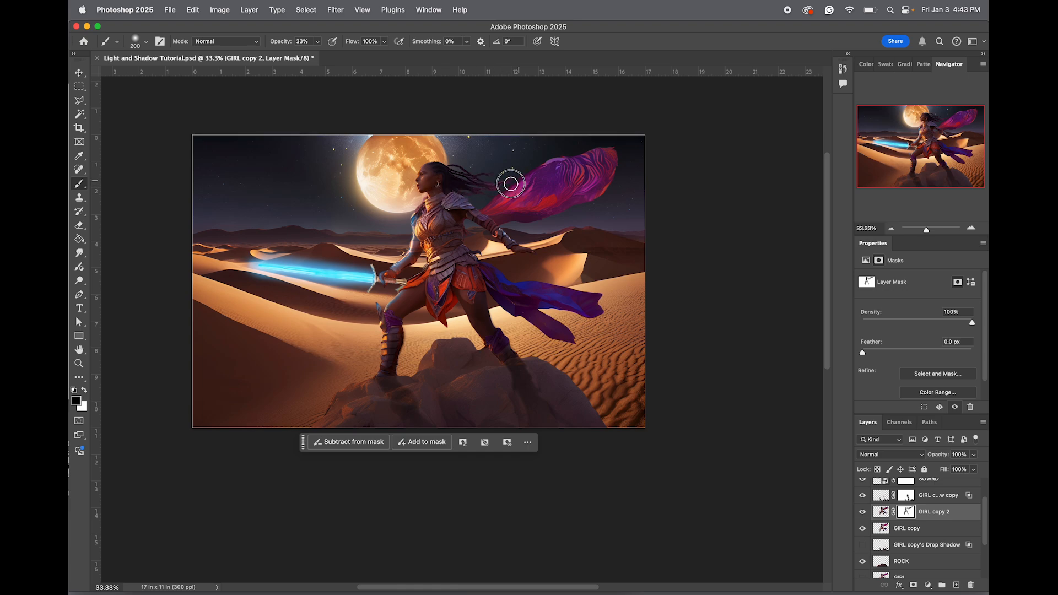
{"action": "mouse_move", "coordinate": [444, 166]}
{"action": "left_mouse_down"}
{"action": "mouse_move", "coordinate": [498, 202]}
{"action": "mouse_move", "coordinate": [417, 152]}
{"action": "mouse_move", "coordinate": [444, 156]}
{"action": "mouse_move", "coordinate": [411, 172]}
{"action": "mouse_move", "coordinate": [435, 172]}
{"action": "left_mouse_up"}
{"action": "left_click_drag", "start_coordinate": [540, 183], "coordinate": [591, 161]}
{"action": "left_click", "coordinate": [534, 249]}
{"action": "left_click", "coordinate": [520, 239]}
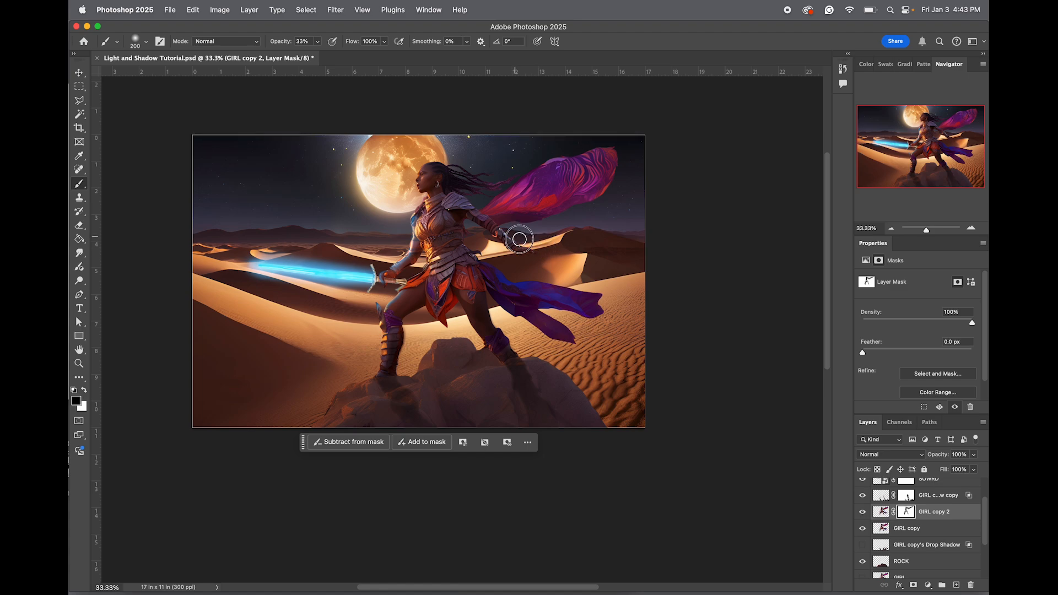
{"action": "mouse_move", "coordinate": [495, 278]}
{"action": "left_mouse_down"}
{"action": "mouse_move", "coordinate": [577, 277]}
{"action": "mouse_move", "coordinate": [524, 280]}
{"action": "mouse_move", "coordinate": [477, 253]}
{"action": "mouse_move", "coordinate": [512, 277]}
{"action": "mouse_move", "coordinate": [495, 265]}
{"action": "mouse_move", "coordinate": [540, 284]}
{"action": "mouse_move", "coordinate": [494, 271]}
{"action": "mouse_move", "coordinate": [537, 277]}
{"action": "mouse_move", "coordinate": [490, 260]}
{"action": "mouse_move", "coordinate": [589, 285]}
{"action": "mouse_move", "coordinate": [541, 287]}
{"action": "mouse_move", "coordinate": [480, 263]}
{"action": "mouse_move", "coordinate": [531, 290]}
{"action": "mouse_move", "coordinate": [500, 264]}
{"action": "mouse_move", "coordinate": [568, 291]}
{"action": "mouse_move", "coordinate": [520, 279]}
{"action": "left_mouse_up"}
Switch the masked GIRL copy 2 layer's visibility off and on to examine the light and dark areas on the warrior
{"action": "left_click", "coordinate": [863, 514]}
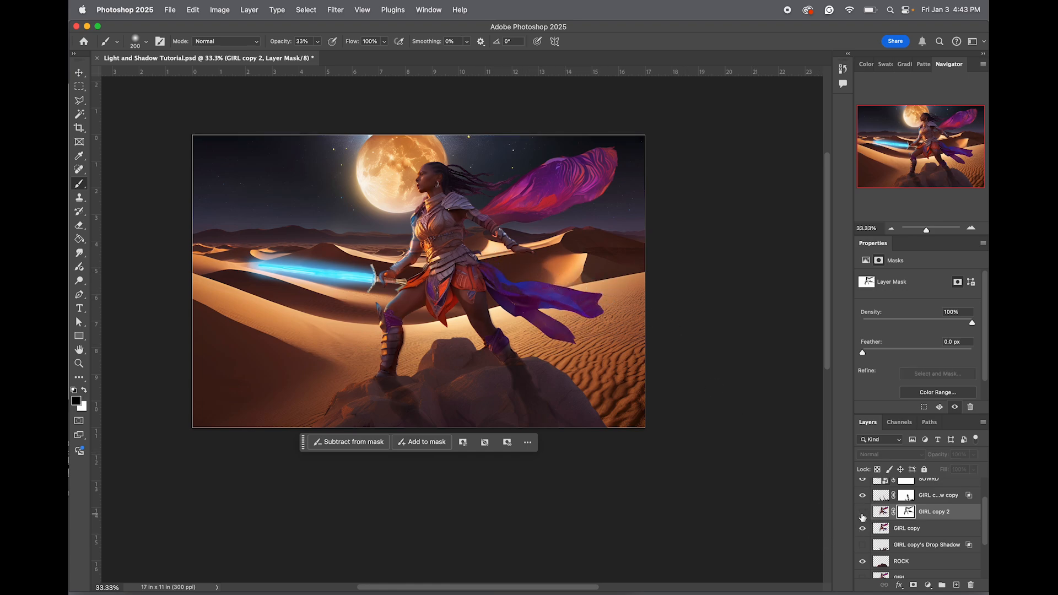
{"action": "left_click", "coordinate": [863, 514]}
{"action": "left_click", "coordinate": [863, 514]}
{"action": "left_click", "coordinate": [863, 514]}
{"action": "left_click", "coordinate": [863, 513]}
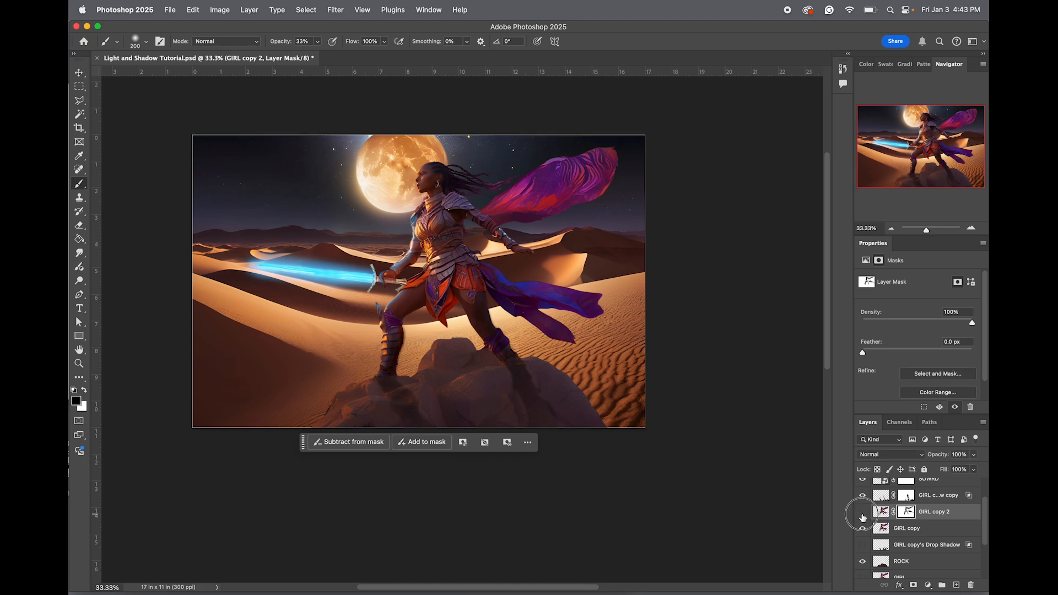
{"action": "left_click", "coordinate": [863, 514]}
{"action": "left_click", "coordinate": [863, 513]}
{"action": "left_click", "coordinate": [863, 513]}
{"action": "left_click", "coordinate": [863, 514]}
{"action": "left_click", "coordinate": [863, 514]}
{"action": "left_click", "coordinate": [863, 514]}
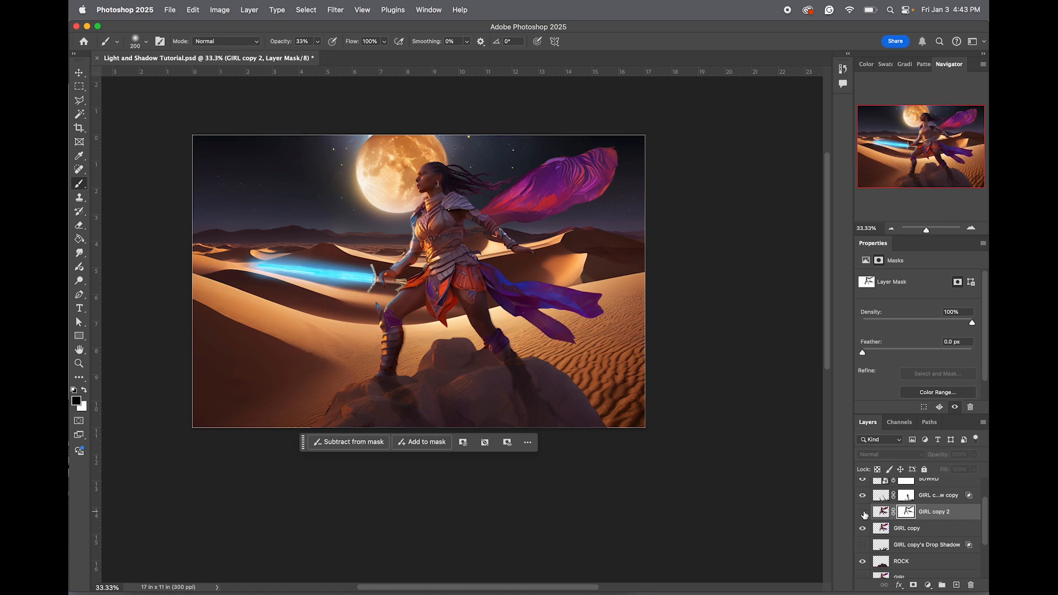
{"action": "left_click", "coordinate": [863, 514]}
{"action": "left_click", "coordinate": [863, 514]}
{"action": "left_click", "coordinate": [863, 514]}
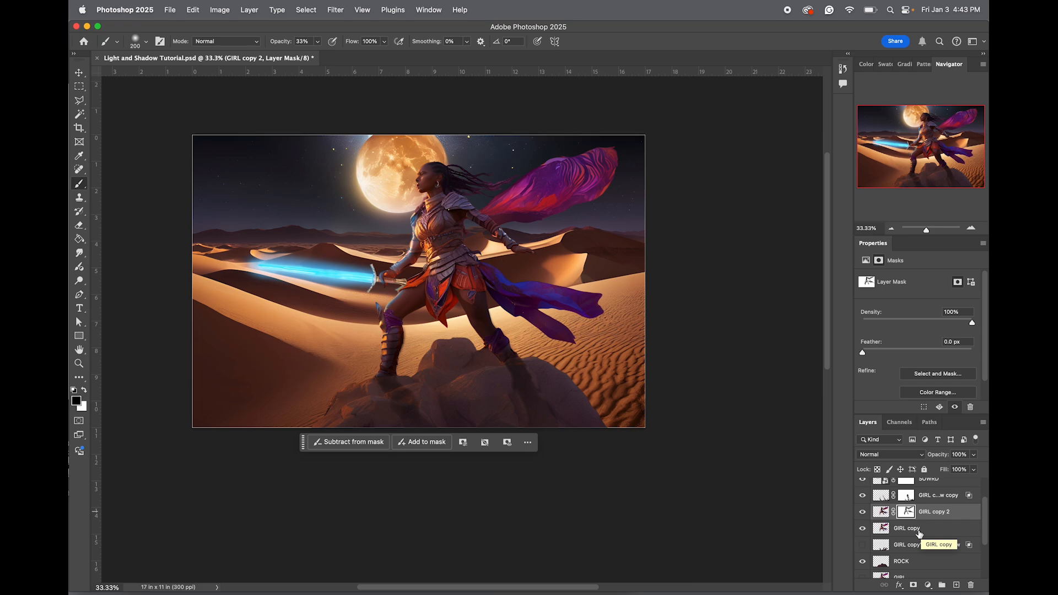
Paint a blue highlight along the rock edge by the front boot on a new Screen-mode layer above BH 2 in the BLUE GLOW group
{"action": "scroll", "coordinate": [919, 553], "scroll_direction": "up", "scroll_amount": 2}
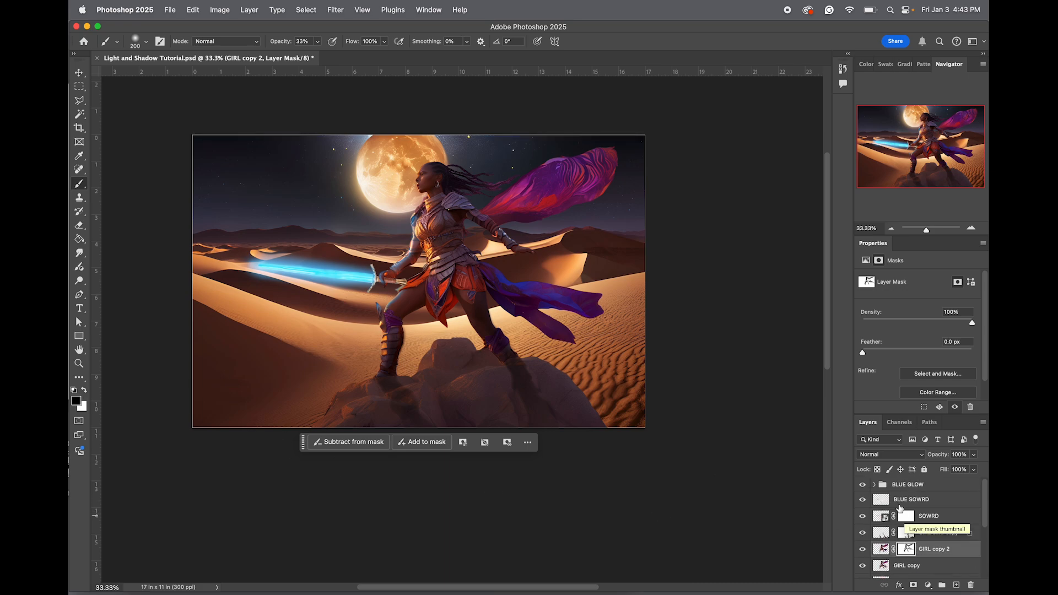
{"action": "left_click", "coordinate": [904, 486]}
{"action": "left_click", "coordinate": [874, 485]}
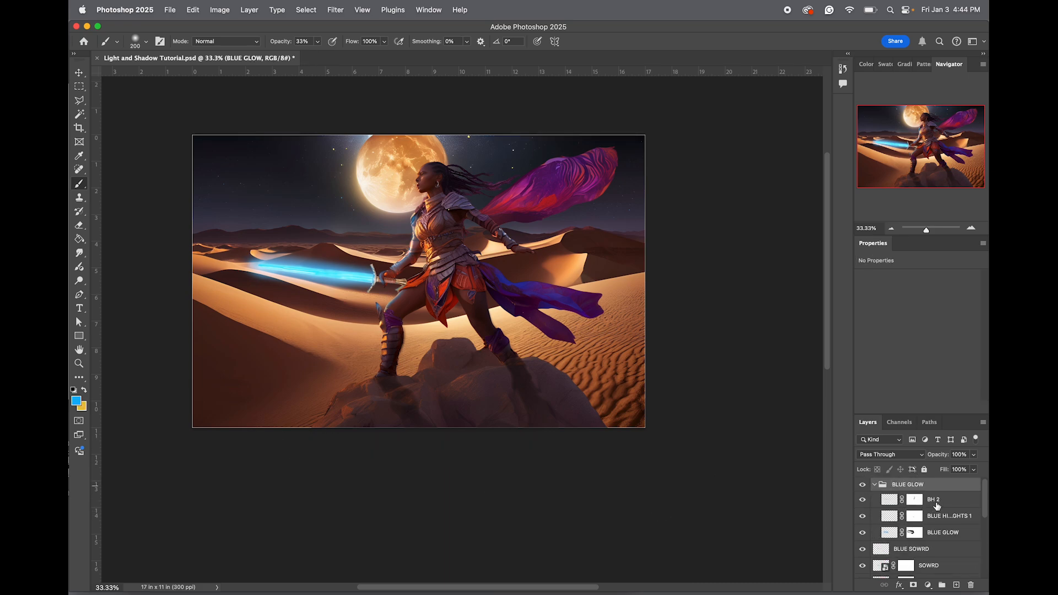
{"action": "left_click", "coordinate": [938, 502]}
{"action": "left_click", "coordinate": [958, 586]}
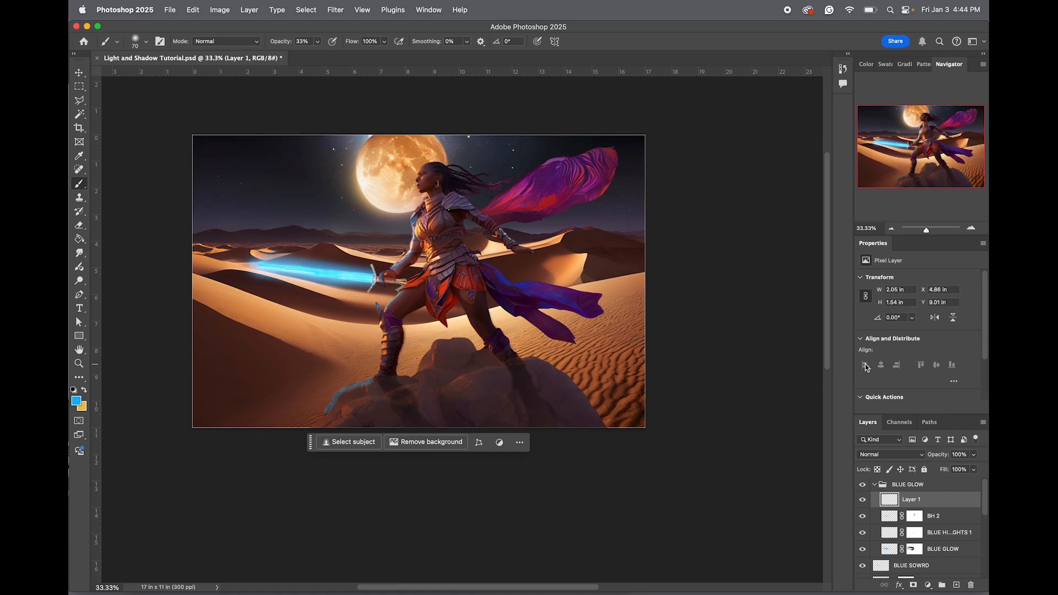
{"action": "left_click", "coordinate": [881, 455]}
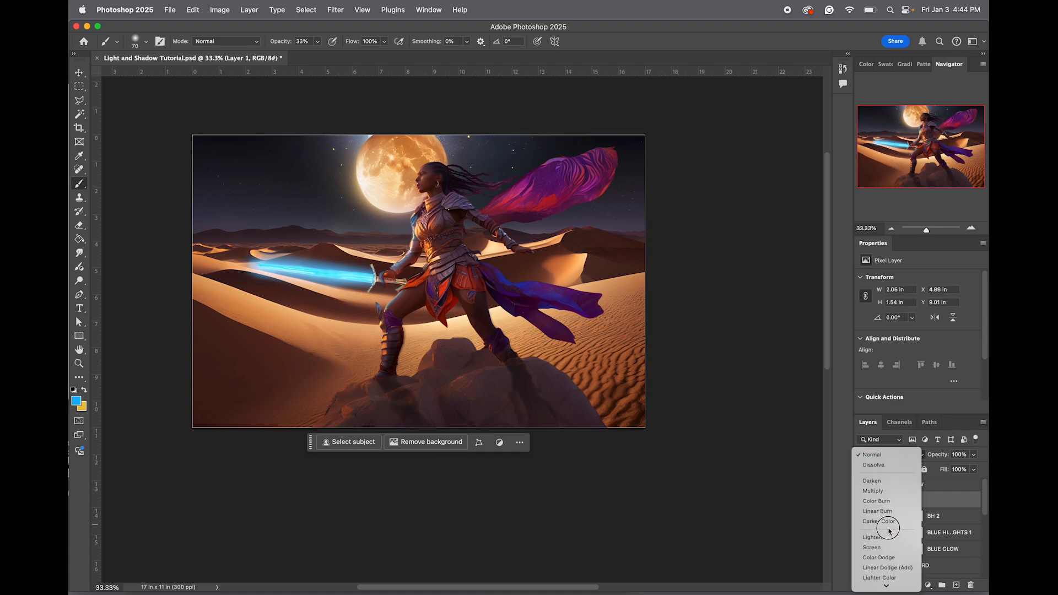
{"action": "left_click", "coordinate": [894, 550]}
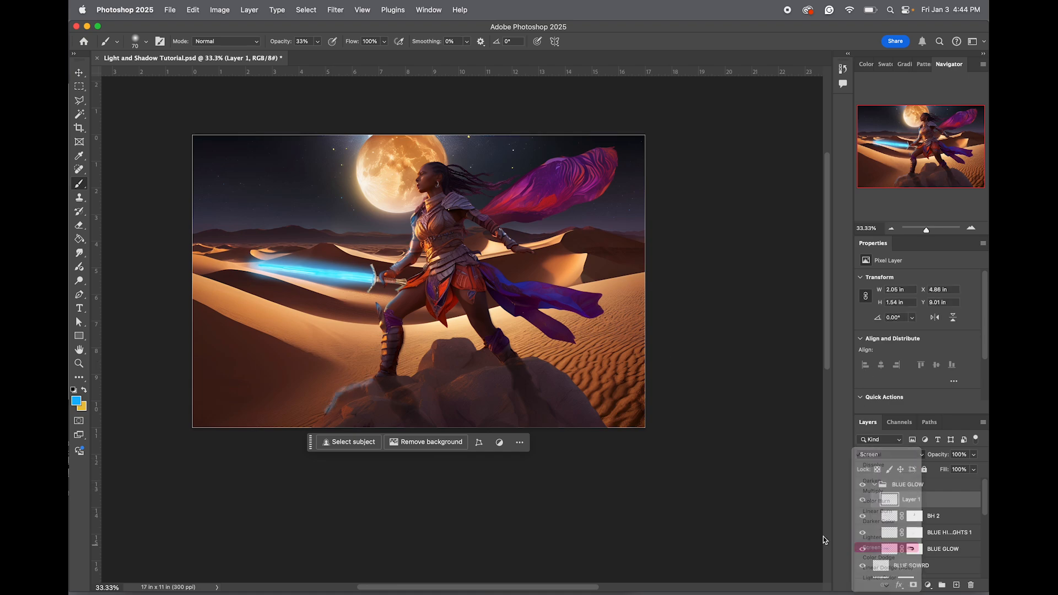
Smudge the blue highlight down and inward over the rock at 90% strength, enlarging the Smudge brush to size 300
{"action": "key", "text": "super+space"}
{"action": "left_click", "coordinate": [339, 411], "text": "super"}
{"action": "left_click", "coordinate": [339, 410], "text": "super"}
{"action": "left_click", "coordinate": [339, 411], "text": "super"}
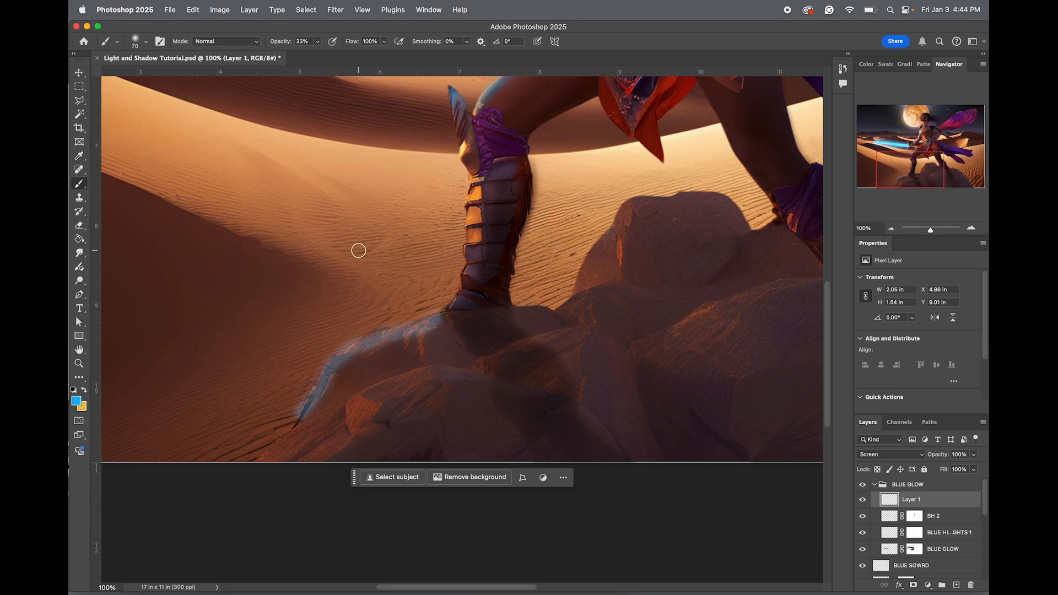
{"action": "left_click", "coordinate": [79, 252]}
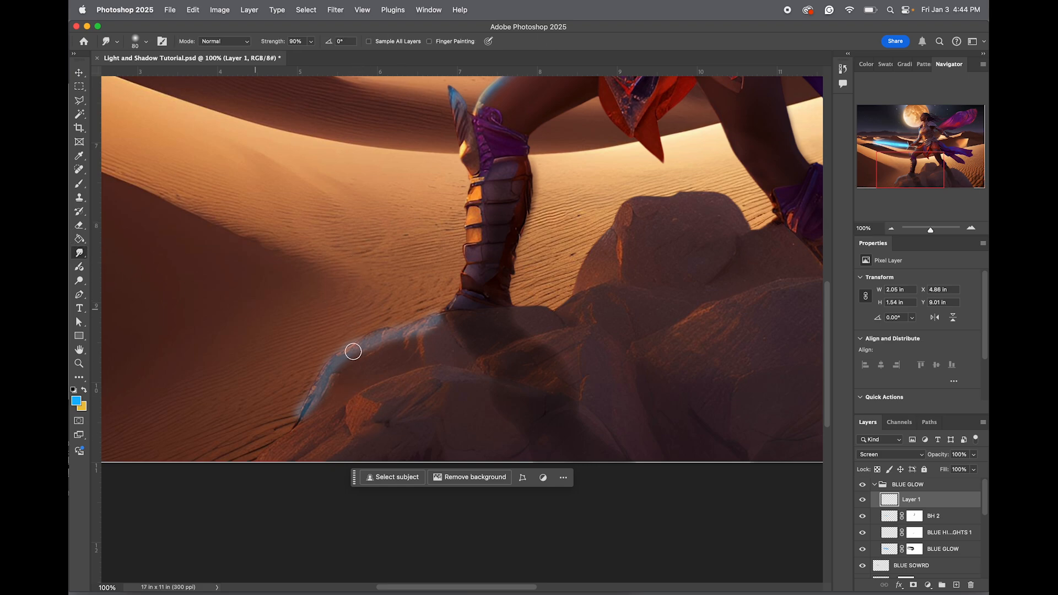
{"action": "mouse_move", "coordinate": [356, 336]}
{"action": "left_mouse_down"}
{"action": "mouse_move", "coordinate": [367, 370]}
{"action": "mouse_move", "coordinate": [381, 339]}
{"action": "mouse_move", "coordinate": [422, 350]}
{"action": "mouse_move", "coordinate": [421, 359]}
{"action": "mouse_move", "coordinate": [350, 382]}
{"action": "mouse_move", "coordinate": [312, 439]}
{"action": "mouse_move", "coordinate": [249, 500]}
{"action": "mouse_move", "coordinate": [241, 495]}
{"action": "mouse_move", "coordinate": [324, 453]}
{"action": "mouse_move", "coordinate": [352, 426]}
{"action": "mouse_move", "coordinate": [365, 386]}
{"action": "left_mouse_up"}
{"action": "key", "text": "]"}
{"action": "key", "text": "]"}
{"action": "key", "text": "]"}
{"action": "key", "text": "]"}
{"action": "key", "text": "]"}
{"action": "key", "text": "]"}
{"action": "key", "text": "]"}
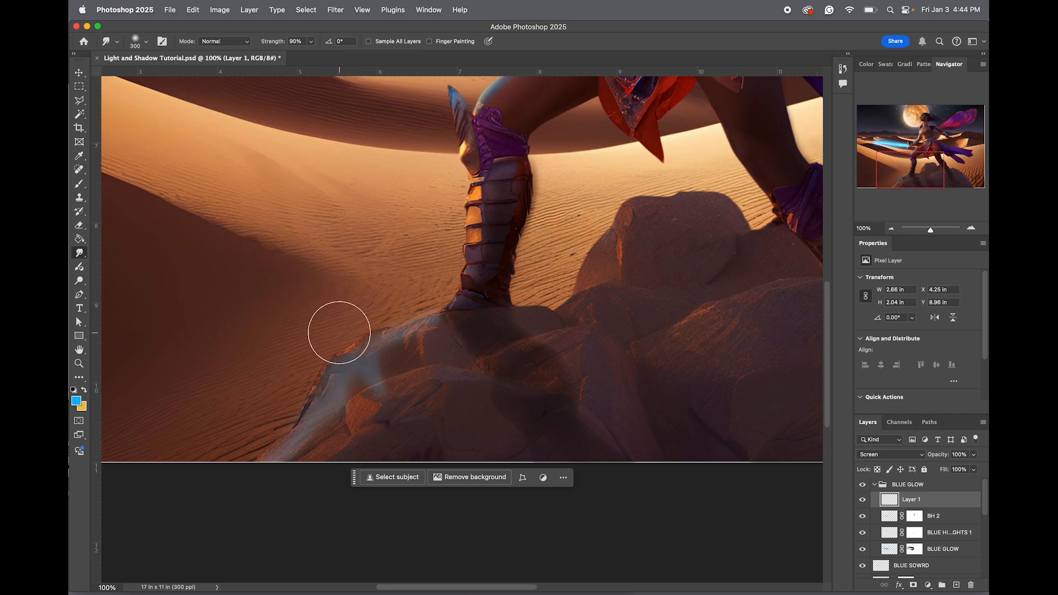
{"action": "mouse_move", "coordinate": [339, 333]}
{"action": "left_mouse_down"}
{"action": "mouse_move", "coordinate": [338, 323]}
{"action": "mouse_move", "coordinate": [285, 392]}
{"action": "left_mouse_up"}
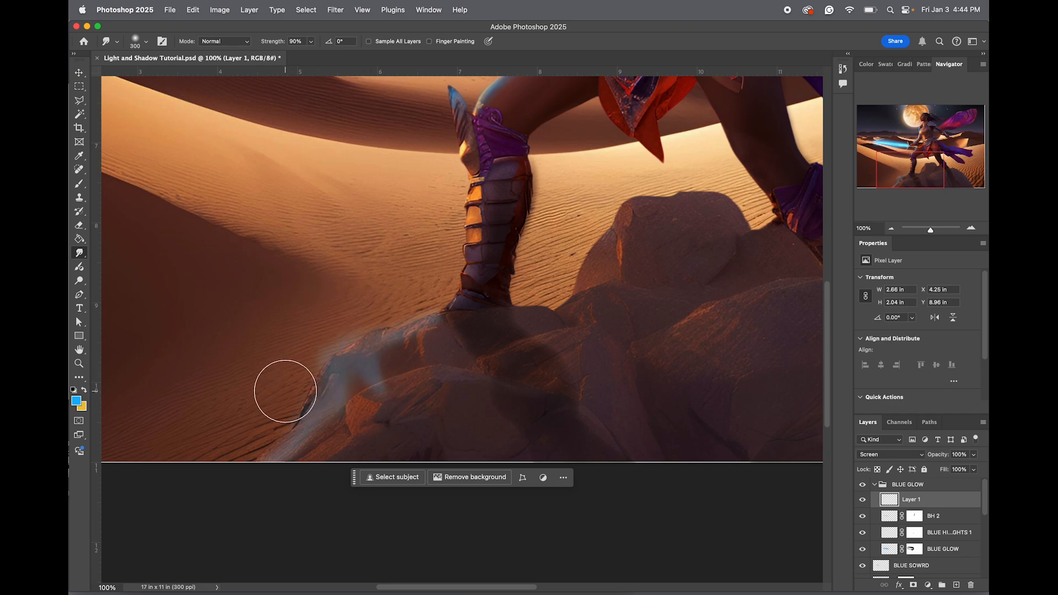
Add a layer mask to the blue rock highlight layer and brush black on it over the rock with a size 150 brush at 33% opacity
{"action": "left_click", "coordinate": [914, 586]}
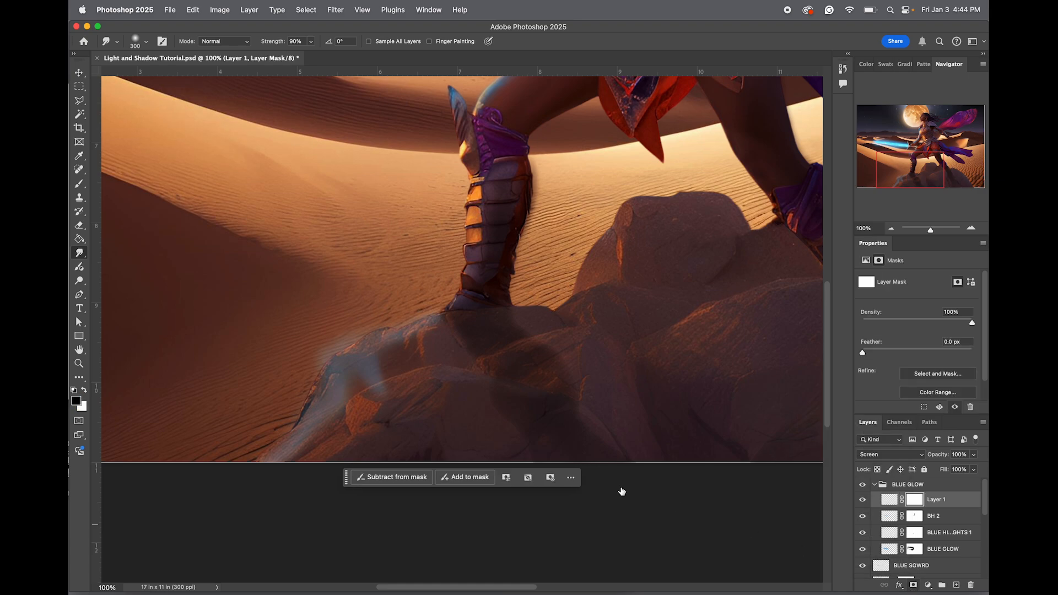
{"action": "key", "text": "b"}
{"action": "key", "text": "d"}
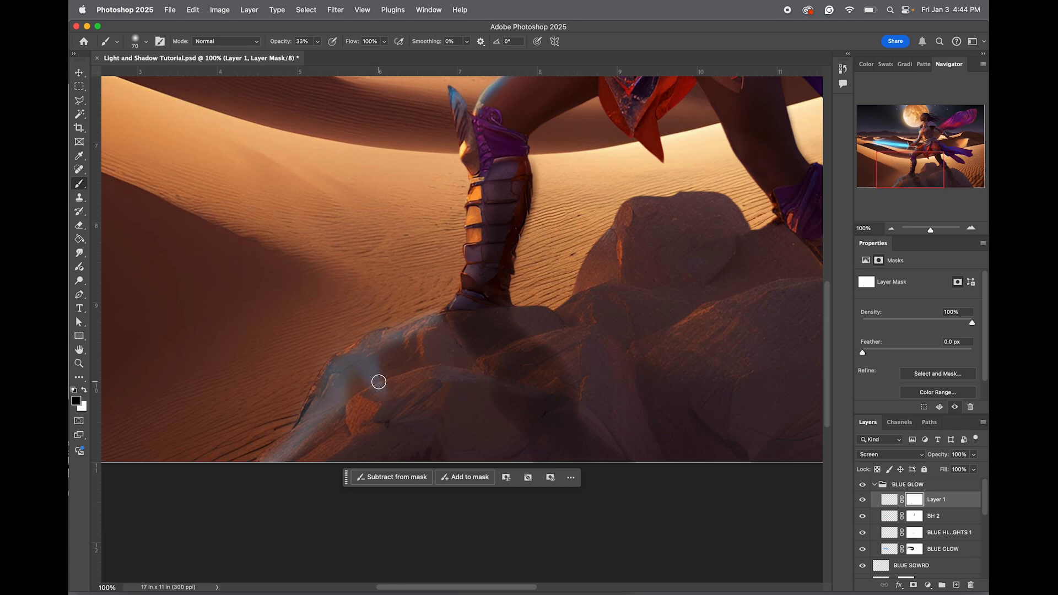
{"action": "key", "text": "]"}
{"action": "key", "text": "]"}
{"action": "key", "text": "]"}
{"action": "key", "text": "]"}
{"action": "left_click_drag", "start_coordinate": [362, 400], "coordinate": [352, 389]}
Set the rock highlight layer's blend mode to Normal and brush black on its mask along the rock's outer edge
{"action": "left_click", "coordinate": [892, 455]}
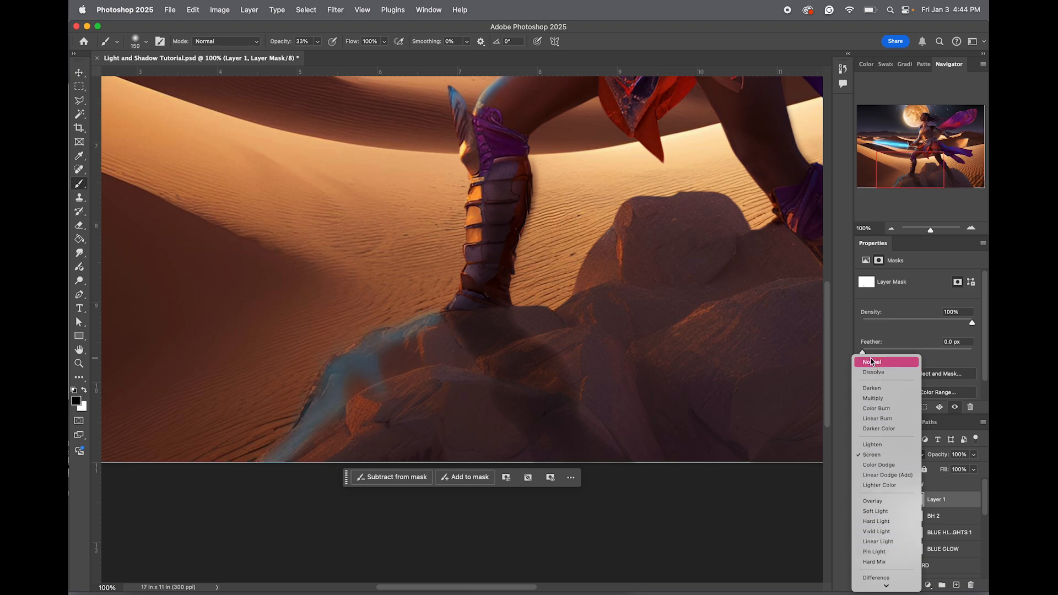
{"action": "left_click", "coordinate": [877, 361]}
{"action": "mouse_move", "coordinate": [310, 389]}
{"action": "left_mouse_down"}
{"action": "mouse_move", "coordinate": [340, 410]}
{"action": "mouse_move", "coordinate": [311, 396]}
{"action": "left_mouse_up"}
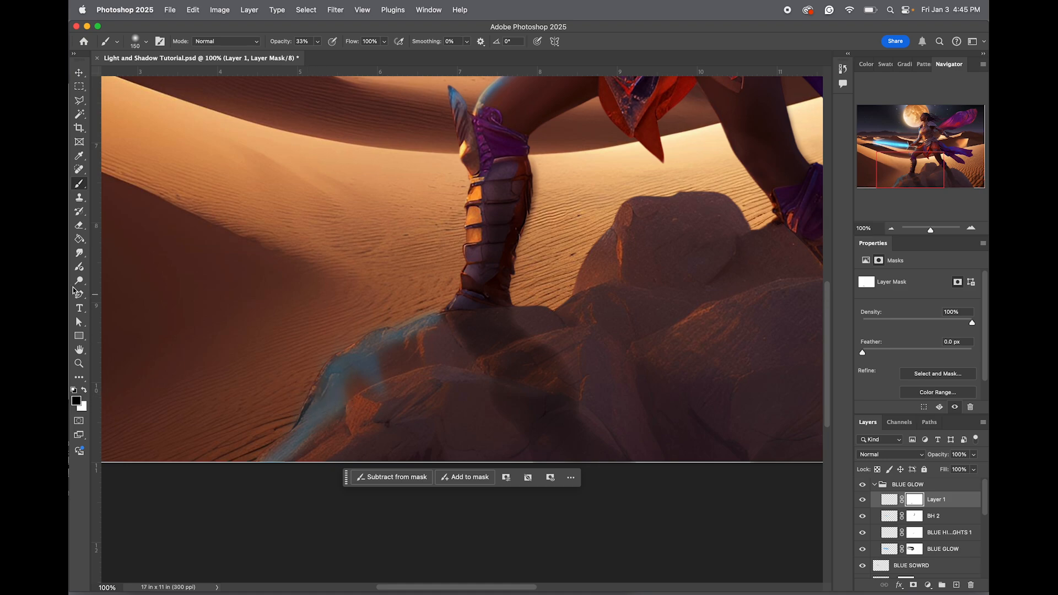
Smudge the rock highlight layer's blue paint outward along the rock edge at 90% strength, working on the layer instead of its mask
{"action": "left_click", "coordinate": [79, 253]}
{"action": "mouse_move", "coordinate": [298, 366]}
{"action": "left_mouse_down"}
{"action": "mouse_move", "coordinate": [295, 385]}
{"action": "mouse_move", "coordinate": [287, 380]}
{"action": "mouse_move", "coordinate": [303, 385]}
{"action": "left_mouse_up"}
{"action": "left_click", "coordinate": [892, 500]}
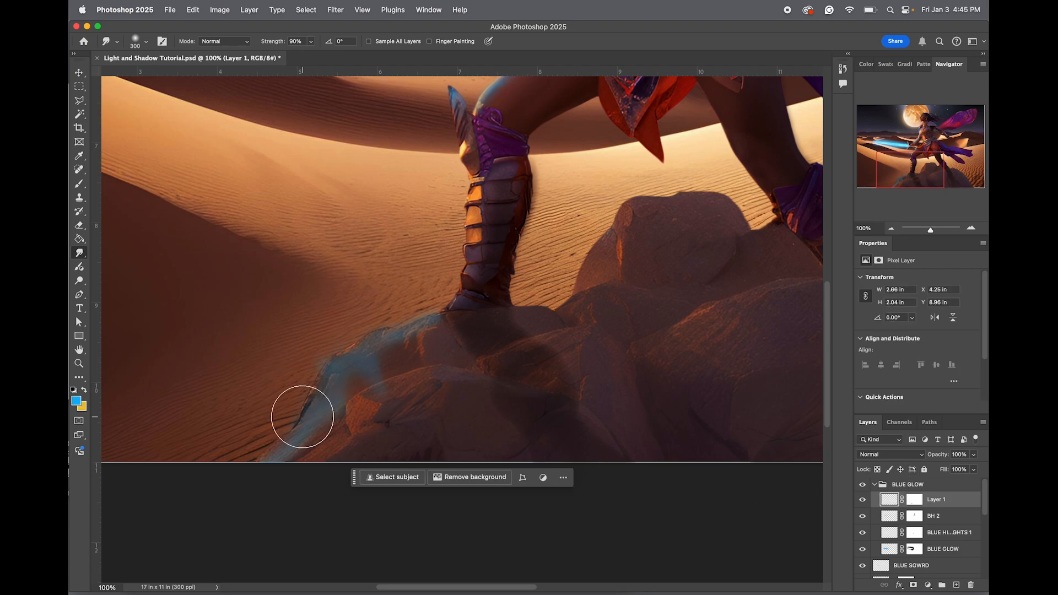
{"action": "mouse_move", "coordinate": [296, 389]}
{"action": "left_mouse_down"}
{"action": "mouse_move", "coordinate": [323, 367]}
{"action": "mouse_move", "coordinate": [340, 323]}
{"action": "left_mouse_up"}
Erase the stray blue smear on the sand above the rock edge with a size 200 eraser at 100% opacity
{"action": "key", "text": "e"}
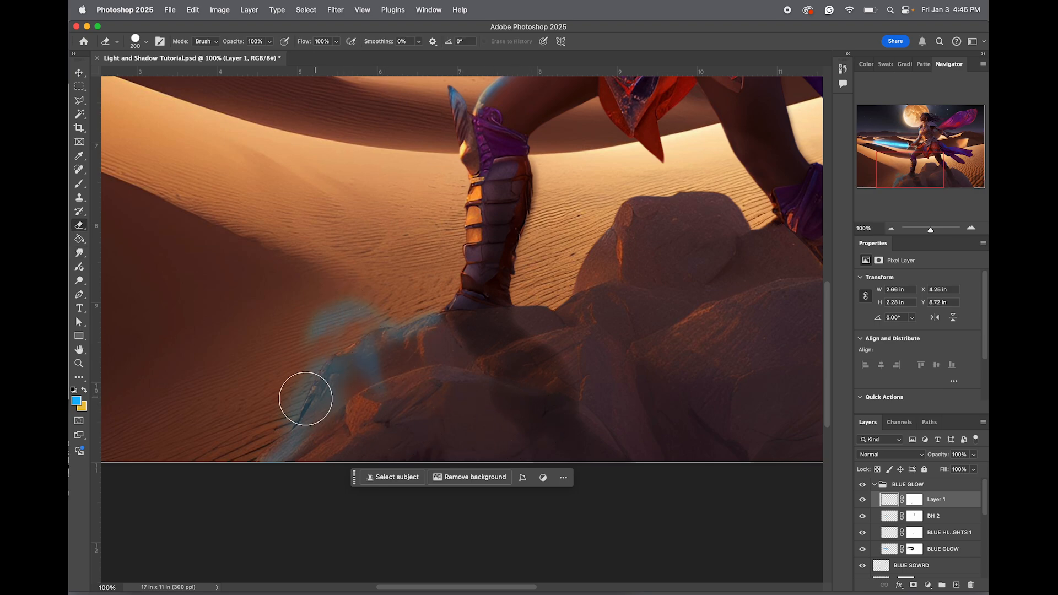
{"action": "mouse_move", "coordinate": [279, 324]}
{"action": "left_mouse_down"}
{"action": "mouse_move", "coordinate": [331, 302]}
{"action": "mouse_move", "coordinate": [306, 312]}
{"action": "left_mouse_up"}
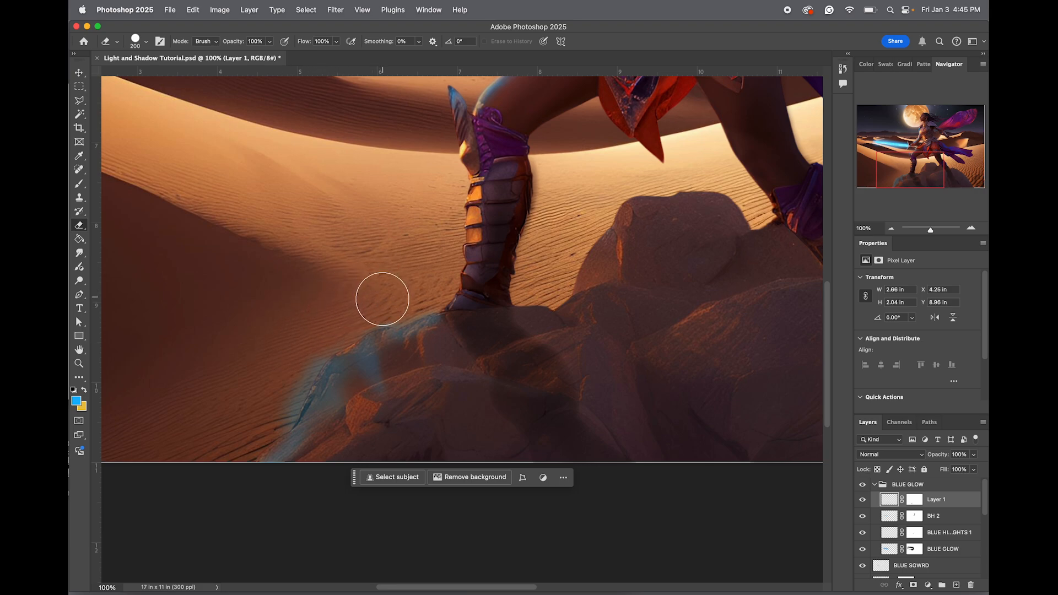
{"action": "left_click", "coordinate": [382, 299]}
Magic Wand the empty area around the rock on the ROCK layer and make the Layer 1 mask active again
{"action": "left_click", "coordinate": [80, 116]}
{"action": "scroll", "coordinate": [912, 547], "scroll_direction": "down", "scroll_amount": 6}
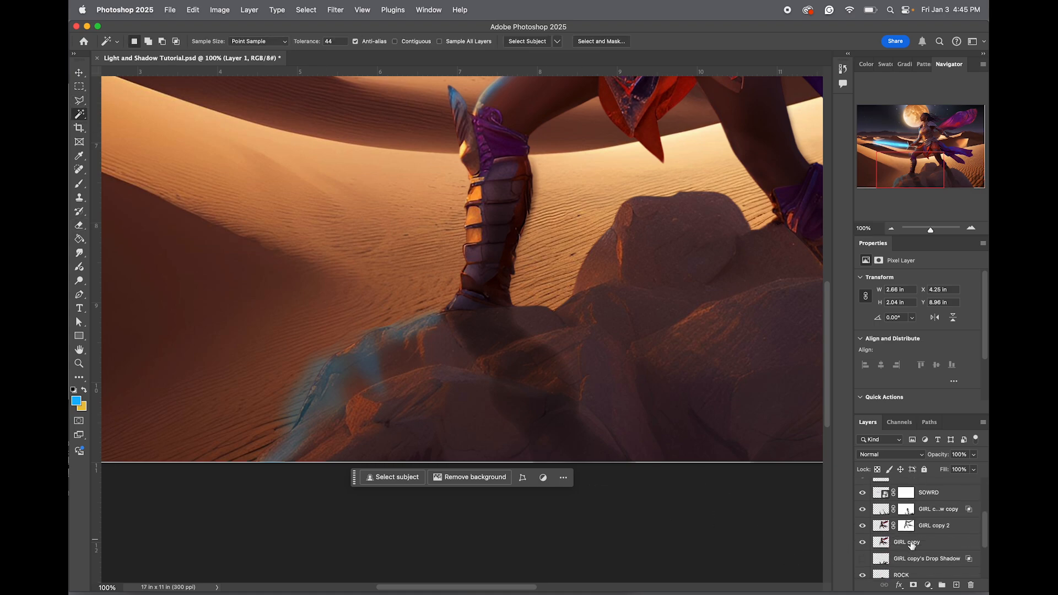
{"action": "left_click", "coordinate": [910, 555]}
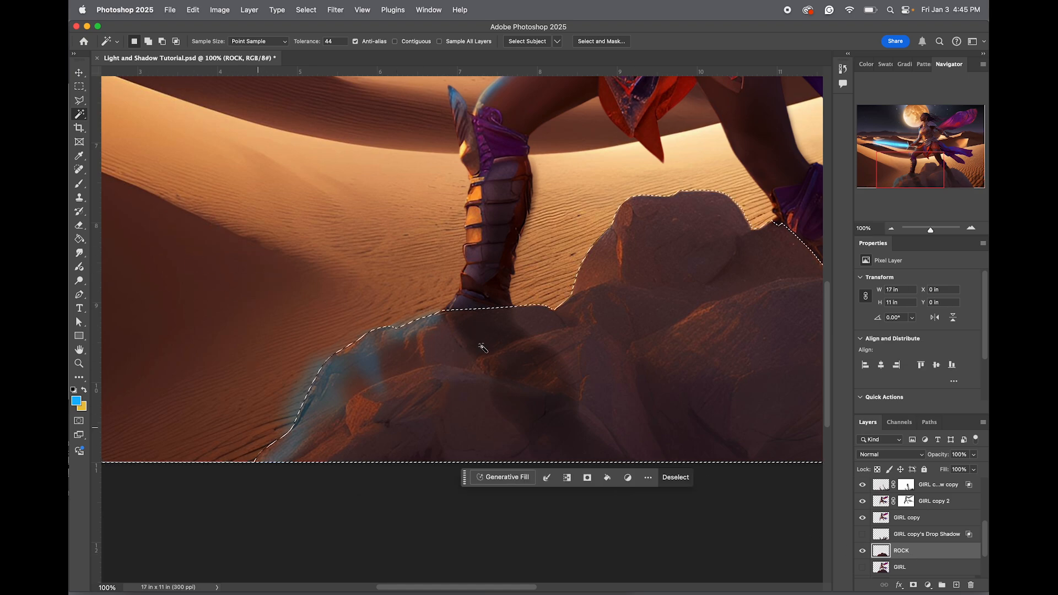
{"action": "scroll", "coordinate": [915, 524], "scroll_direction": "up", "scroll_amount": 5}
{"action": "left_click", "coordinate": [899, 499]}
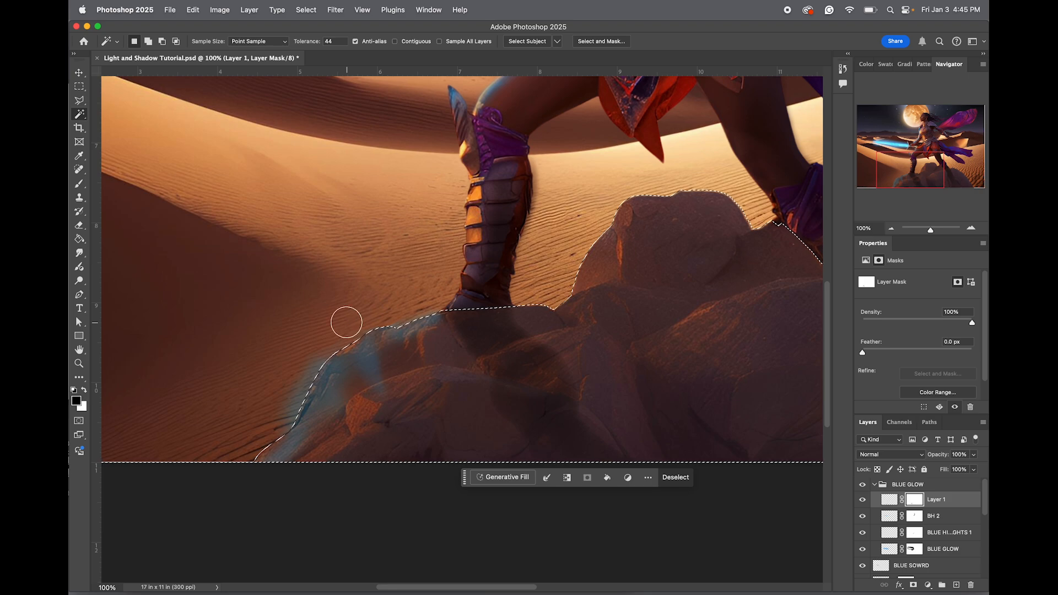
Brush the Layer 1 mask at 100% opacity, black outside the rock edge and white inside it with the selection inverted
{"action": "key", "text": "b"}
{"action": "key", "text": "x"}
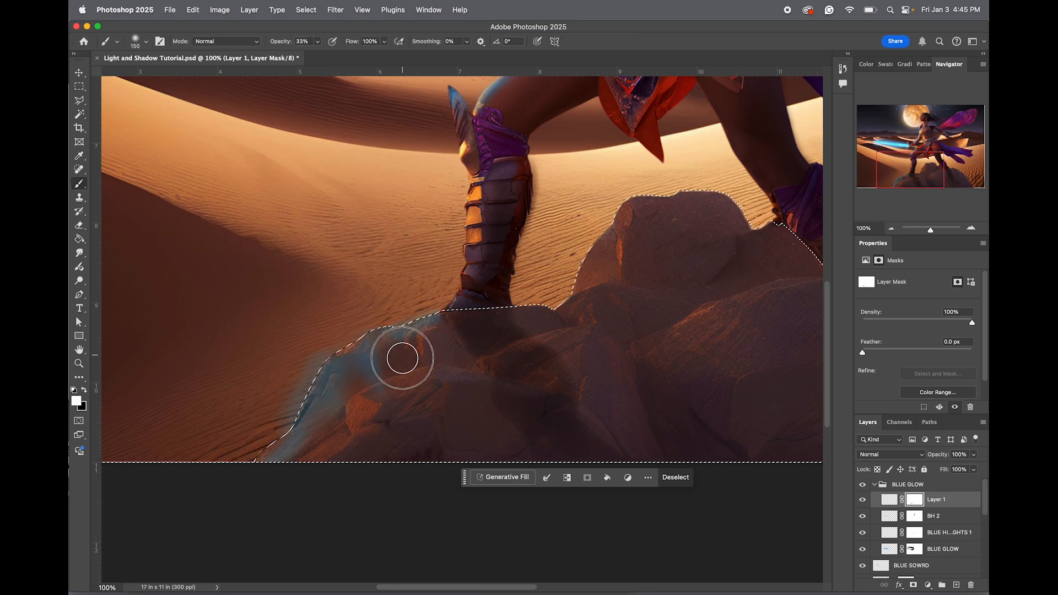
{"action": "left_click", "coordinate": [887, 500]}
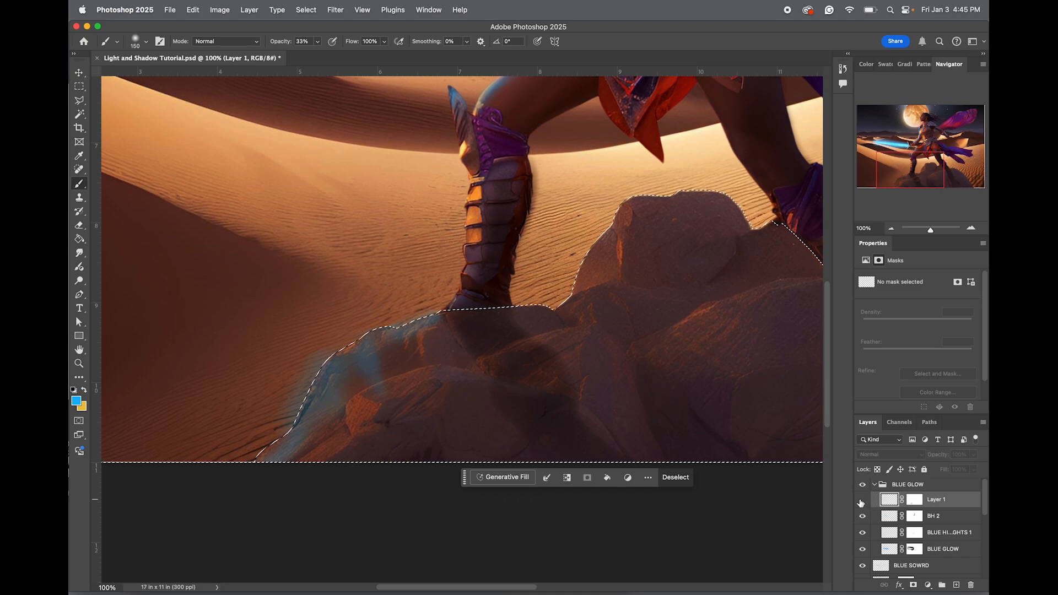
{"action": "left_click", "coordinate": [863, 501]}
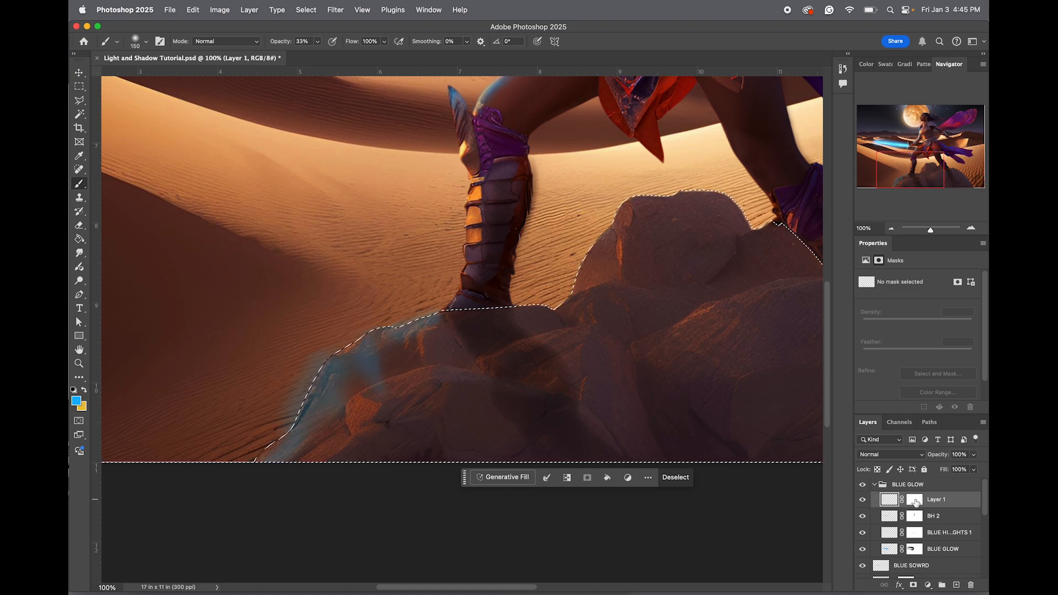
{"action": "left_click", "coordinate": [302, 41]}
{"action": "type", "text": "100"}
{"action": "key", "text": "Return"}
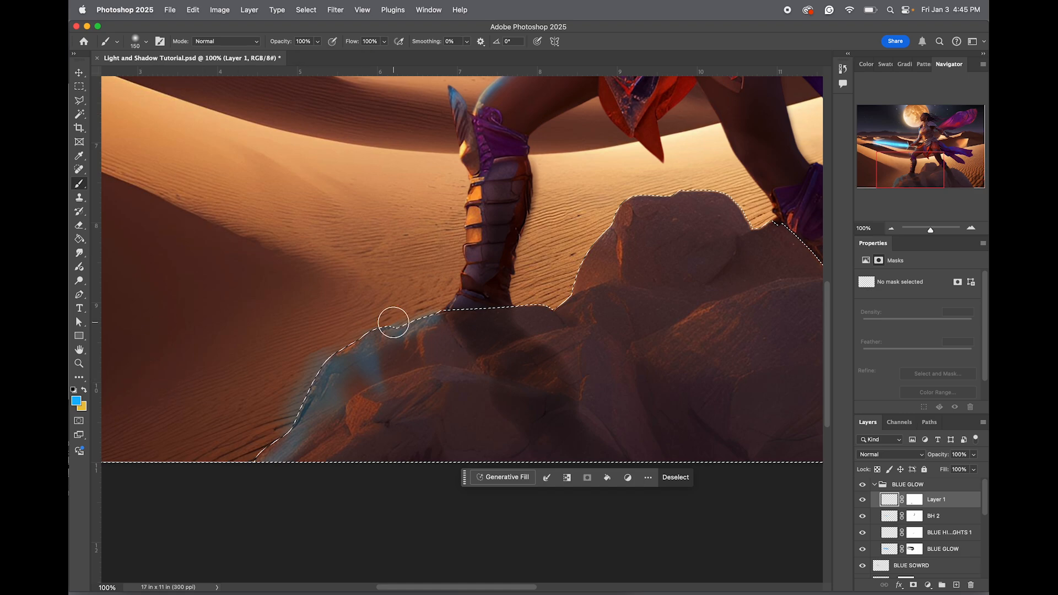
{"action": "left_click", "coordinate": [912, 501]}
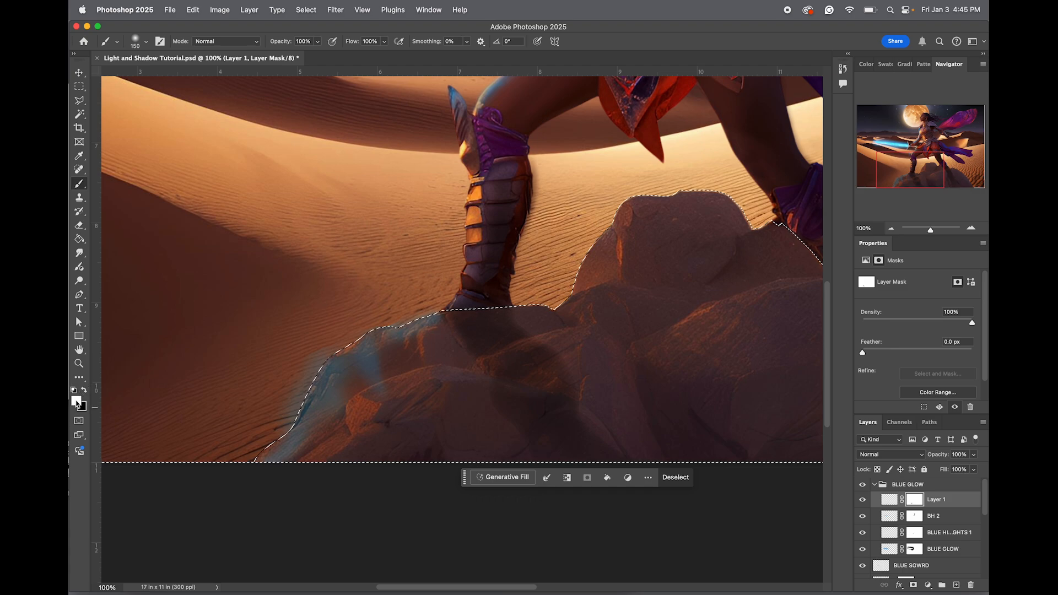
{"action": "key", "text": "x"}
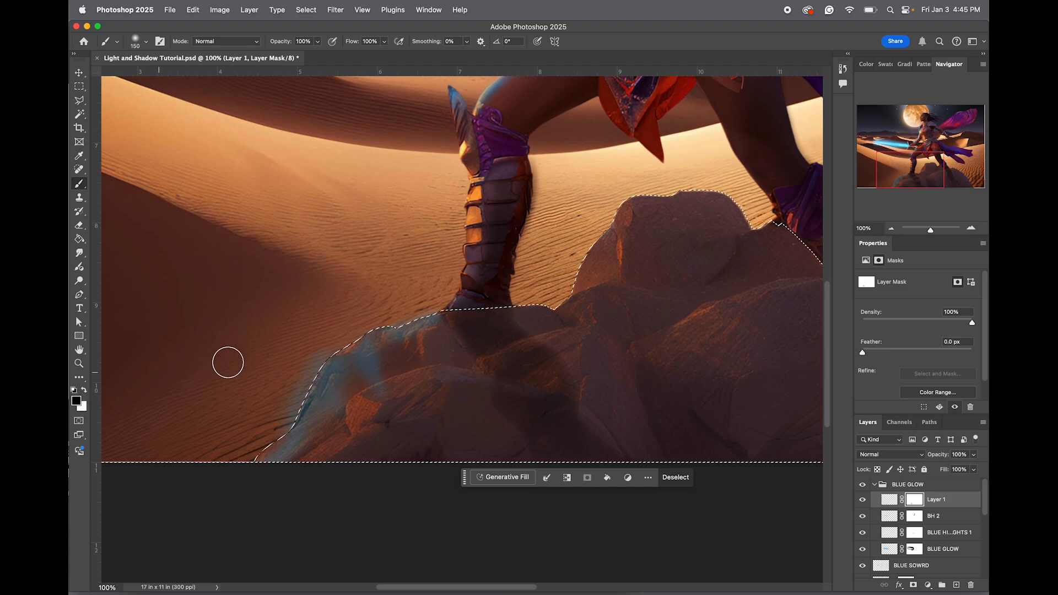
{"action": "left_click", "coordinate": [378, 340]}
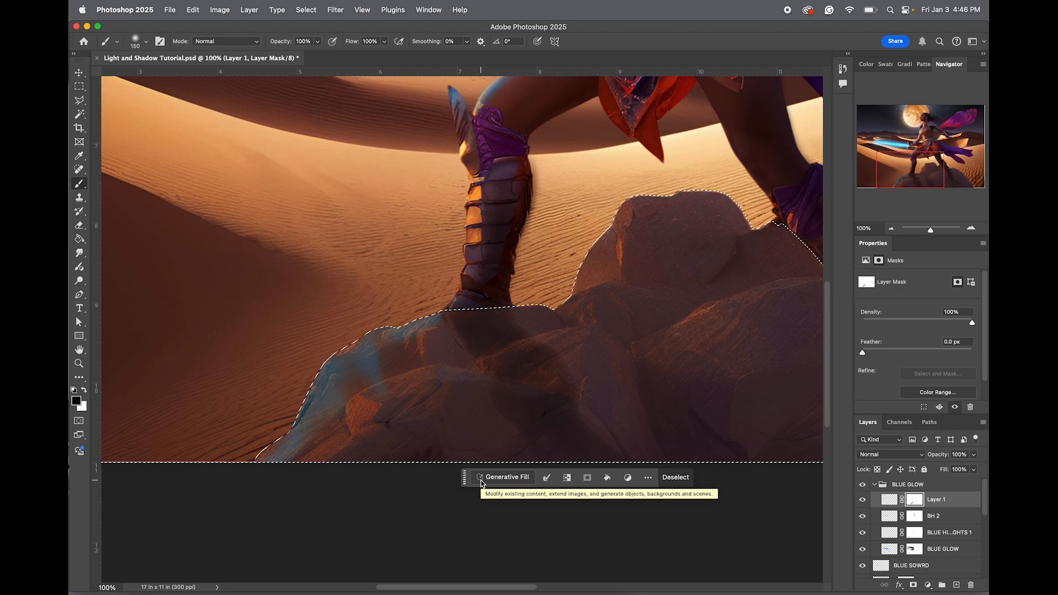
{"action": "left_click", "coordinate": [85, 391]}
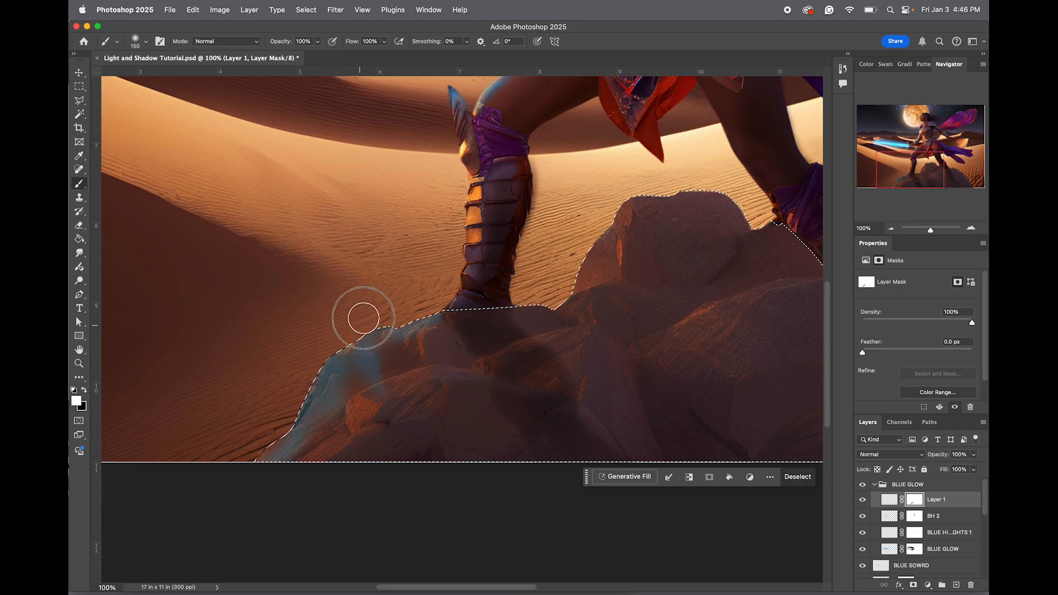
{"action": "mouse_move", "coordinate": [336, 371]}
{"action": "left_mouse_down"}
{"action": "mouse_move", "coordinate": [306, 415]}
{"action": "mouse_move", "coordinate": [230, 462]}
{"action": "mouse_move", "coordinate": [274, 424]}
{"action": "mouse_move", "coordinate": [240, 462]}
{"action": "left_mouse_up"}
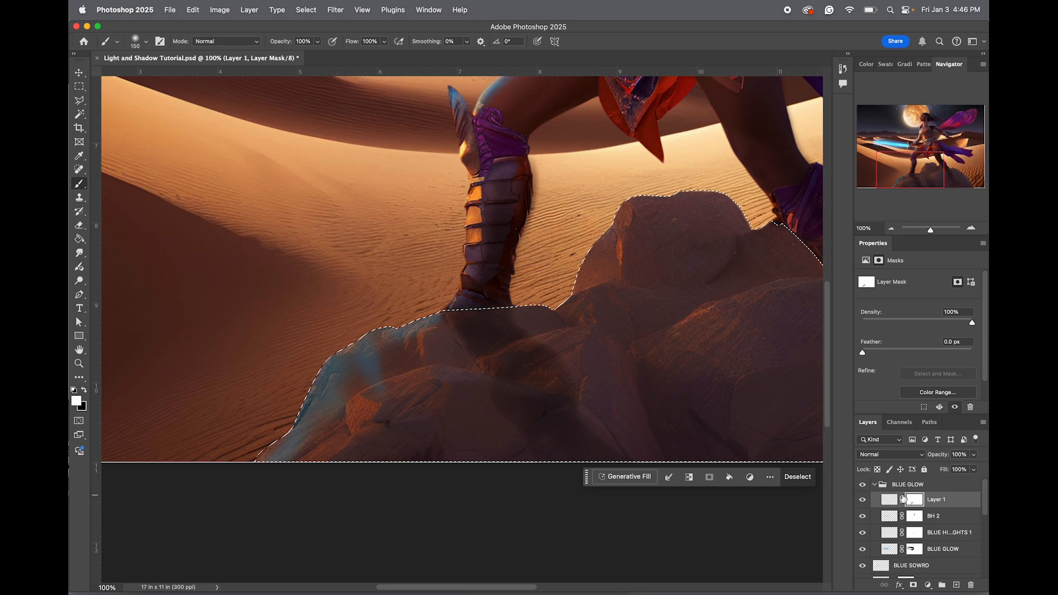
Paint faint blue on Layer 1 along the tall boulder's sword-facing edge with a size 90 brush at 10% opacity
{"action": "left_click", "coordinate": [884, 502]}
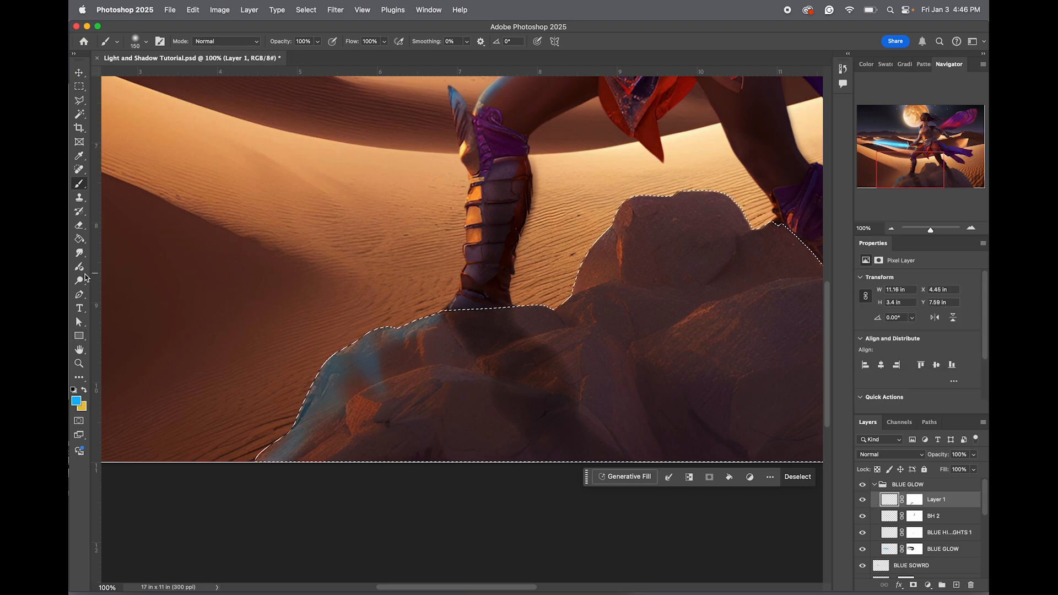
{"action": "left_click", "coordinate": [80, 253]}
{"action": "key", "text": "super+z"}
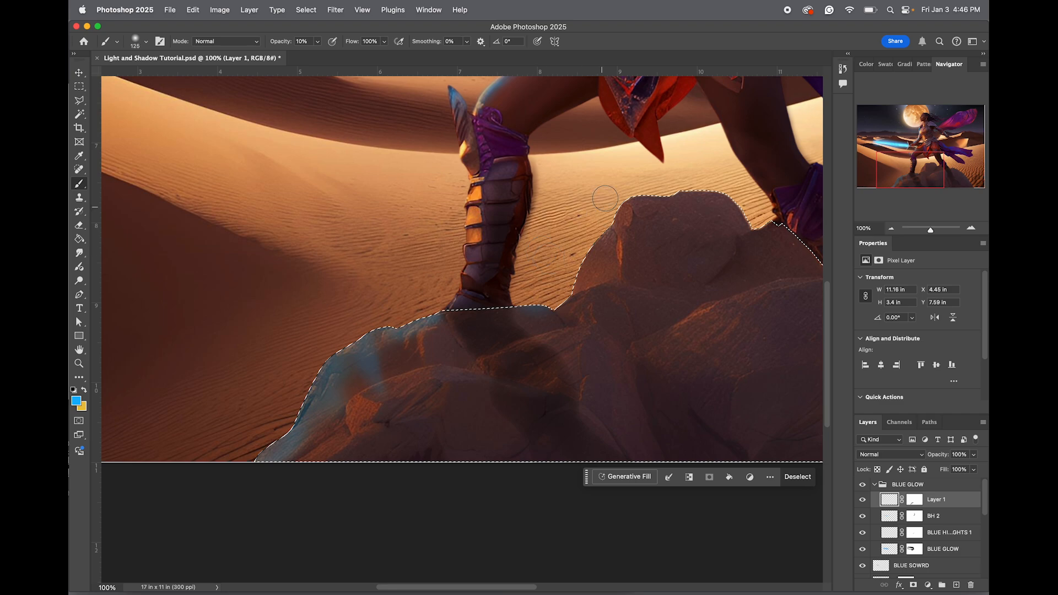
{"action": "key", "text": "bracketleft"}
{"action": "key", "text": "bracketleft"}
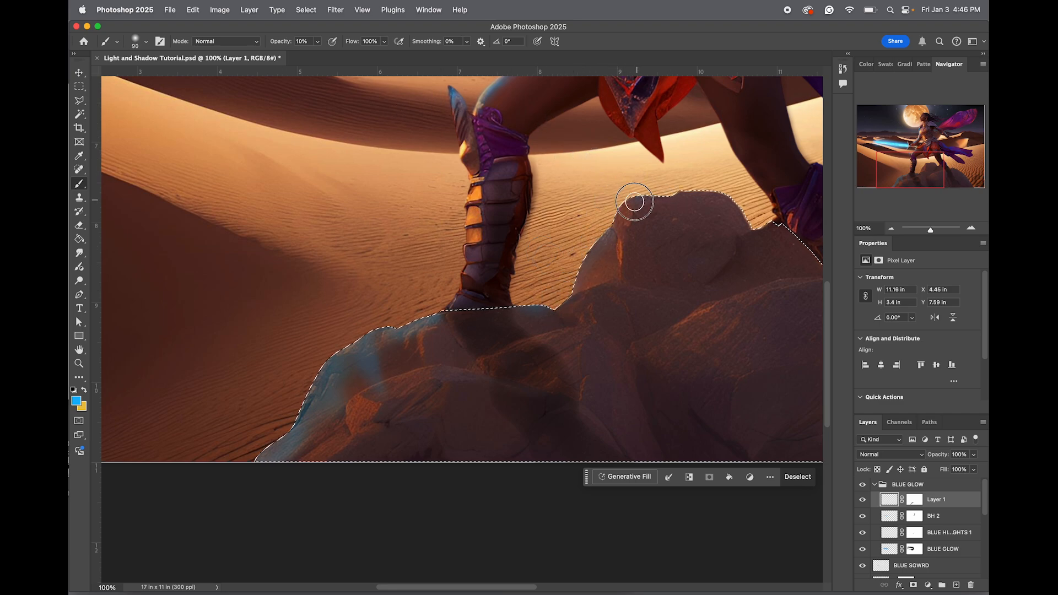
{"action": "mouse_move", "coordinate": [634, 202]}
{"action": "left_mouse_down"}
{"action": "mouse_move", "coordinate": [661, 198]}
{"action": "mouse_move", "coordinate": [624, 206]}
{"action": "mouse_move", "coordinate": [610, 225]}
{"action": "left_mouse_up"}
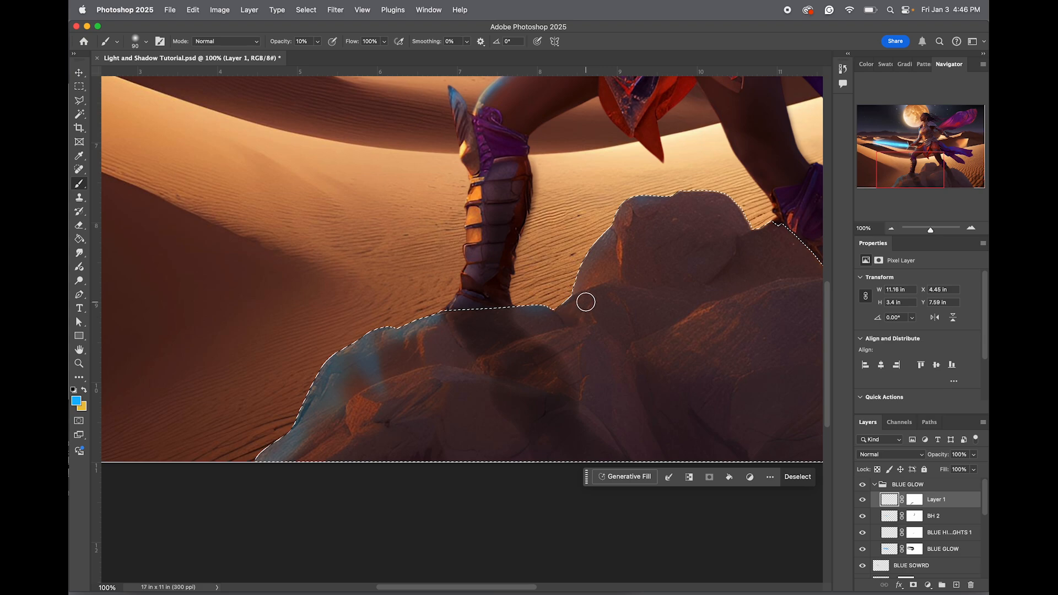
Paint more faint blue in the crevice below the tall boulder with a size 60 brush, and clear the selection
{"action": "key", "text": "bracketleft"}
{"action": "key", "text": "bracketleft"}
{"action": "key", "text": "bracketleft"}
{"action": "left_click", "coordinate": [621, 249]}
{"action": "left_click", "coordinate": [571, 333]}
{"action": "left_click", "coordinate": [586, 315]}
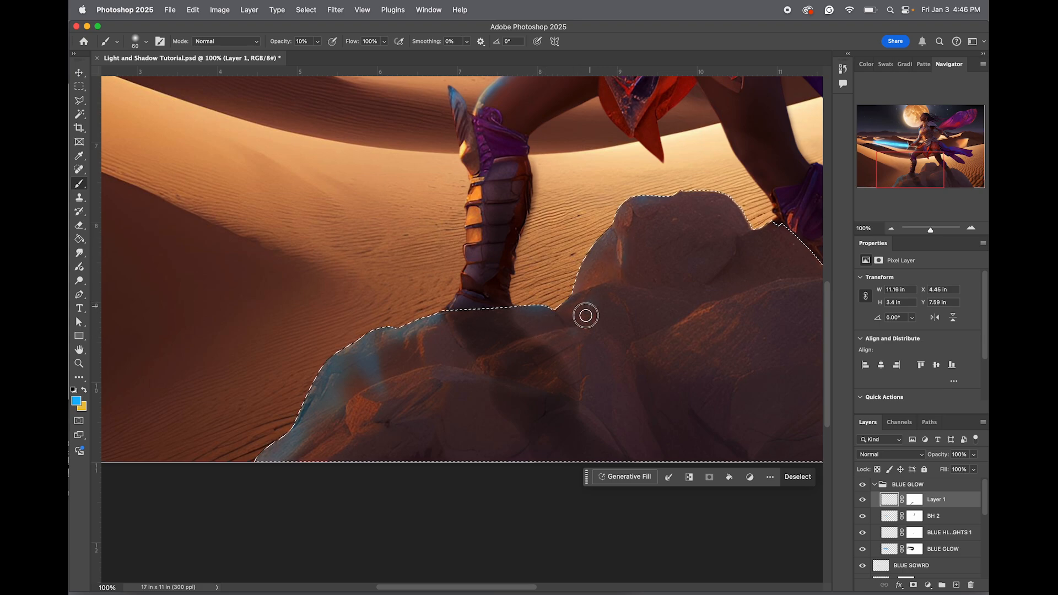
{"action": "mouse_move", "coordinate": [586, 316]}
{"action": "left_mouse_down"}
{"action": "mouse_move", "coordinate": [552, 337]}
{"action": "mouse_move", "coordinate": [593, 325]}
{"action": "left_mouse_up"}
{"action": "left_click", "coordinate": [574, 304]}
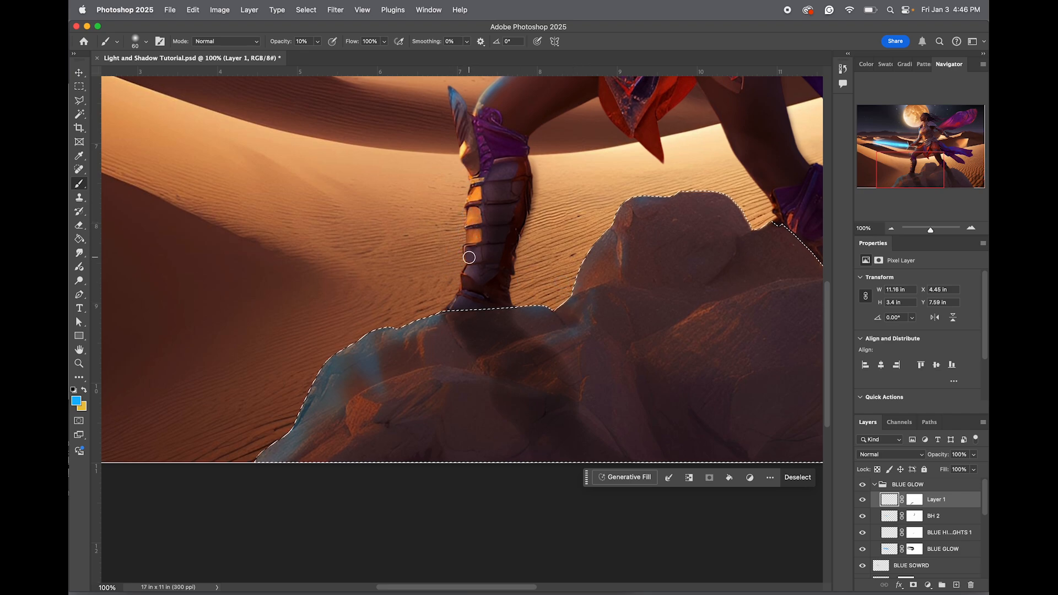
{"action": "key", "text": "super+d"}
Lower the opacity of the blue rock highlight layer, Layer 1, to 66%
{"action": "key", "text": "z"}
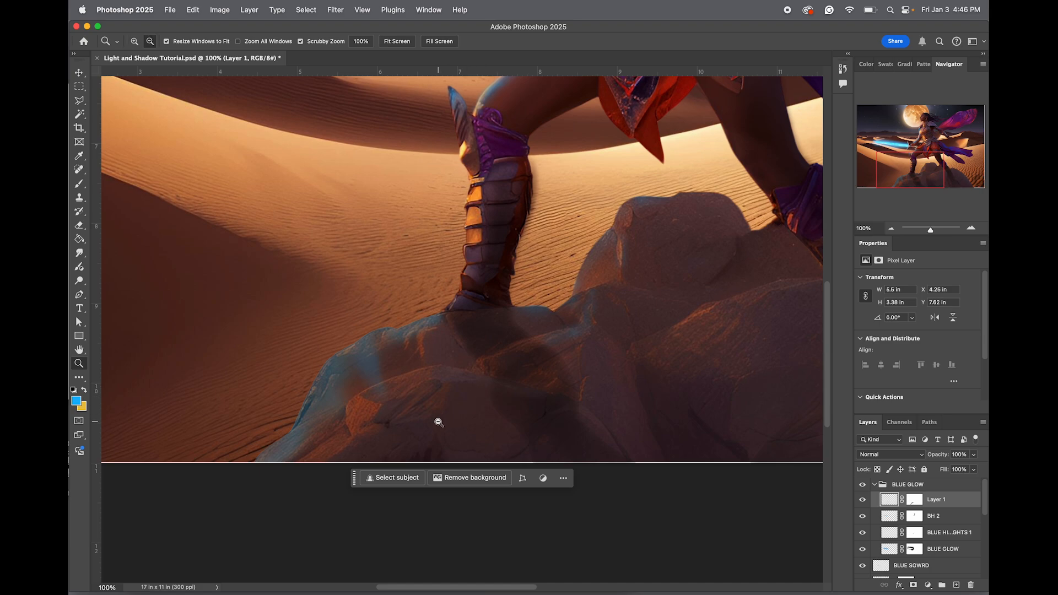
{"action": "left_click", "coordinate": [439, 422], "text": "alt"}
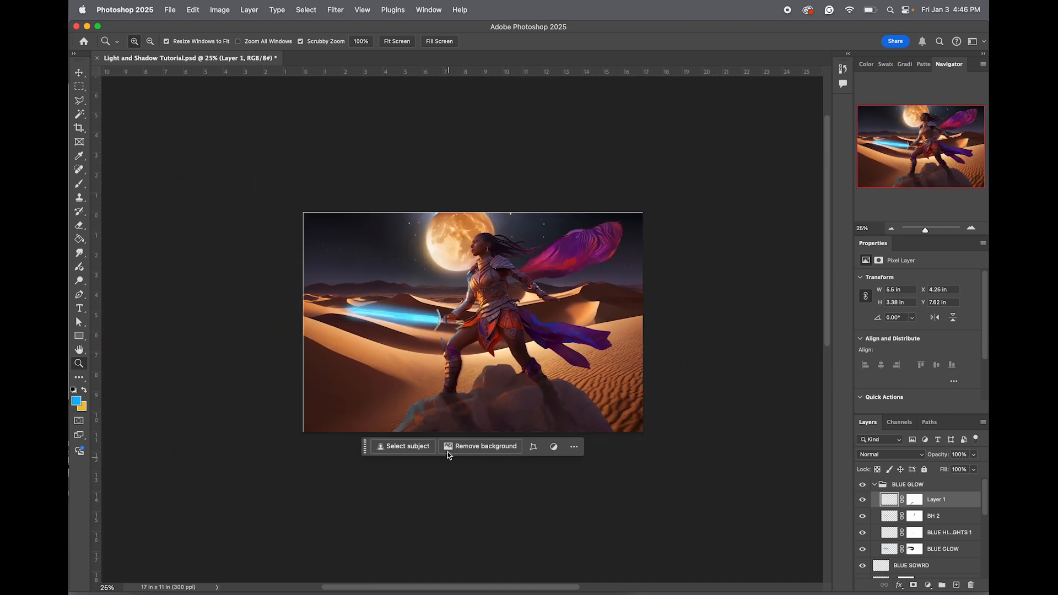
{"action": "left_click_drag", "start_coordinate": [428, 424], "coordinate": [636, 452]}
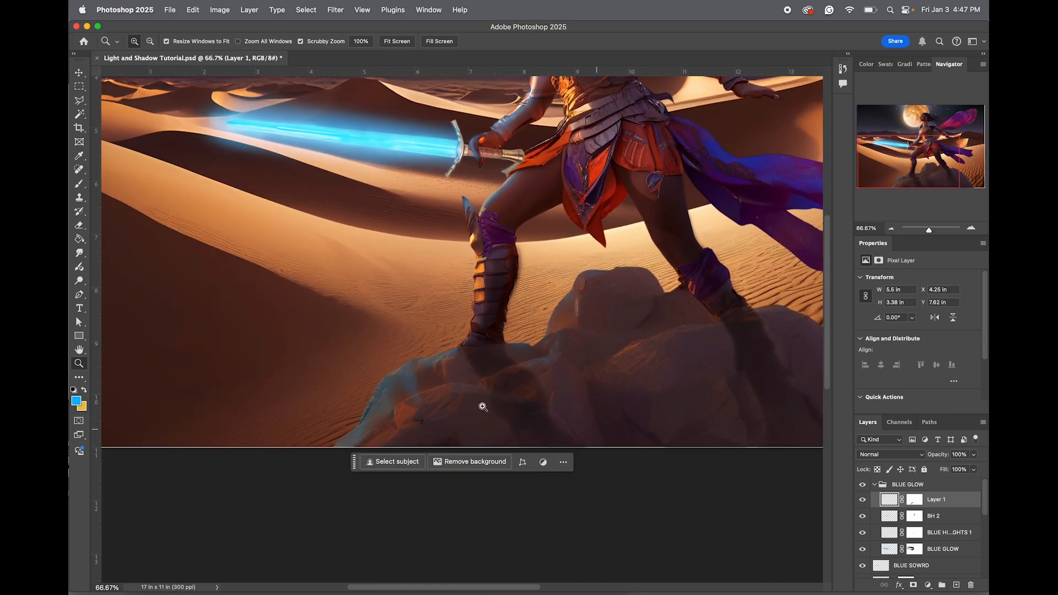
{"action": "left_click", "coordinate": [959, 455]}
{"action": "type", "text": "66"}
{"action": "key", "text": "Return"}
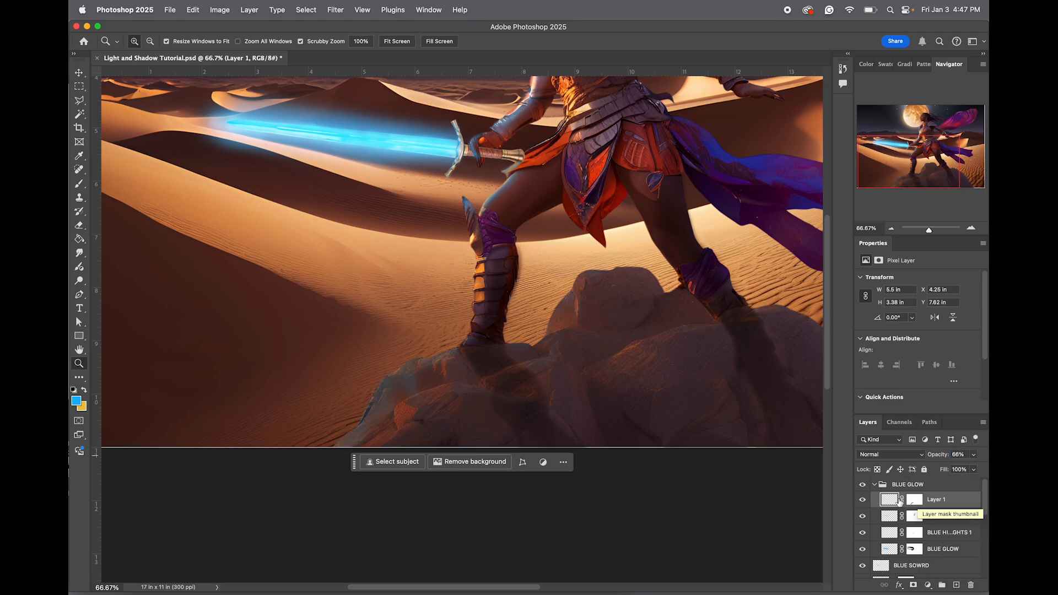
Brush black on the Layer 1 mask over the rock's sword-facing slope, raising the brush opacity to 80%, to soften the blue
{"action": "left_click", "coordinate": [914, 500]}
{"action": "key", "text": "d"}
{"action": "key", "text": "b"}
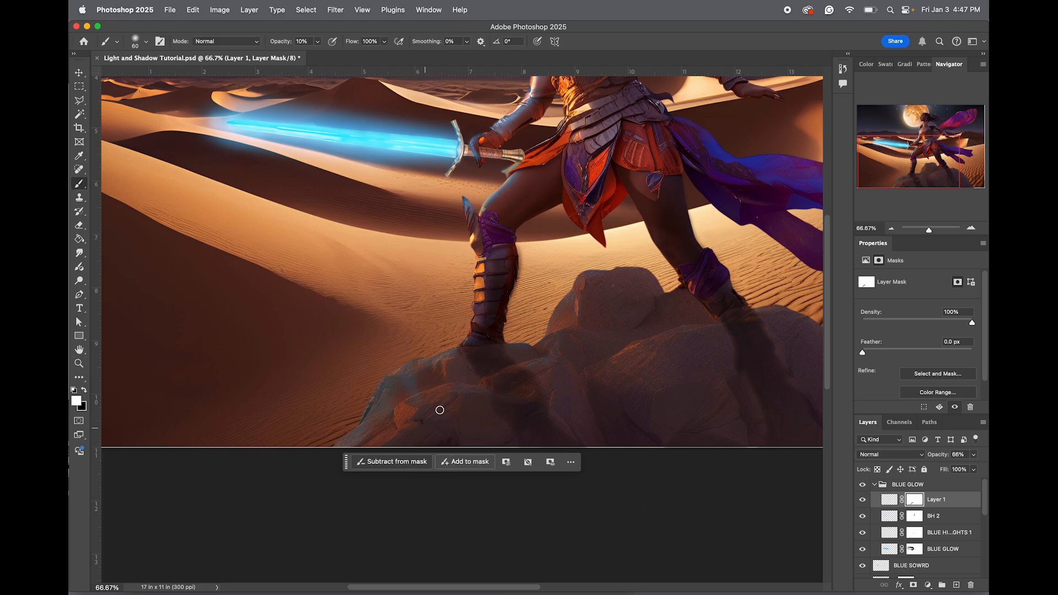
{"action": "right_click", "coordinate": [423, 411]}
{"action": "left_click", "coordinate": [407, 420]}
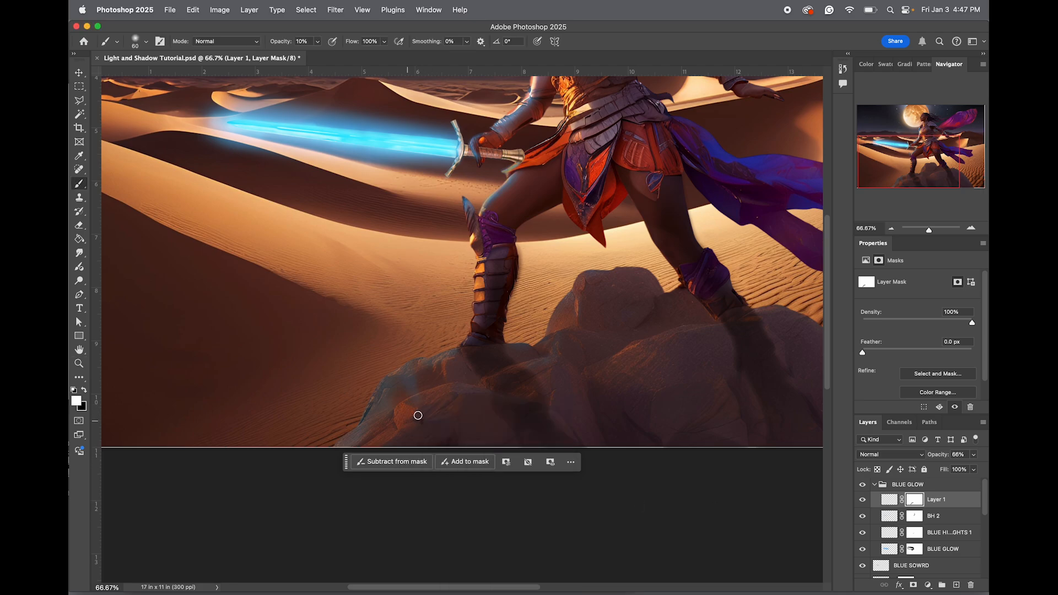
{"action": "key", "text": "bracketright"}
{"action": "key", "text": "bracketright"}
{"action": "key", "text": "x"}
{"action": "mouse_move", "coordinate": [418, 384]}
{"action": "left_mouse_down"}
{"action": "mouse_move", "coordinate": [399, 394]}
{"action": "mouse_move", "coordinate": [428, 380]}
{"action": "mouse_move", "coordinate": [411, 384]}
{"action": "left_mouse_up"}
{"action": "key", "text": "x"}
{"action": "type", "text": "8x"}
{"action": "key", "text": "bracketright"}
{"action": "key", "text": "bracketright"}
{"action": "key", "text": "bracketright"}
{"action": "left_click_drag", "start_coordinate": [404, 396], "coordinate": [367, 439]}
Lock the DESERT layer completely
{"action": "key", "text": "z"}
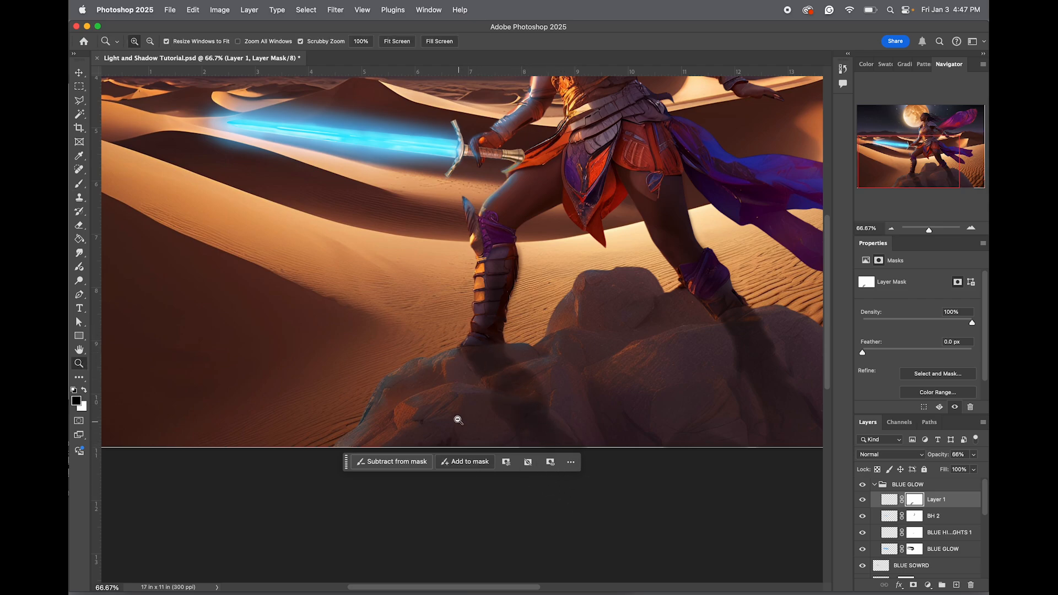
{"action": "left_click", "coordinate": [457, 419], "text": "alt"}
{"action": "left_click", "coordinate": [457, 419], "text": "alt"}
{"action": "left_click", "coordinate": [457, 419], "text": "alt"}
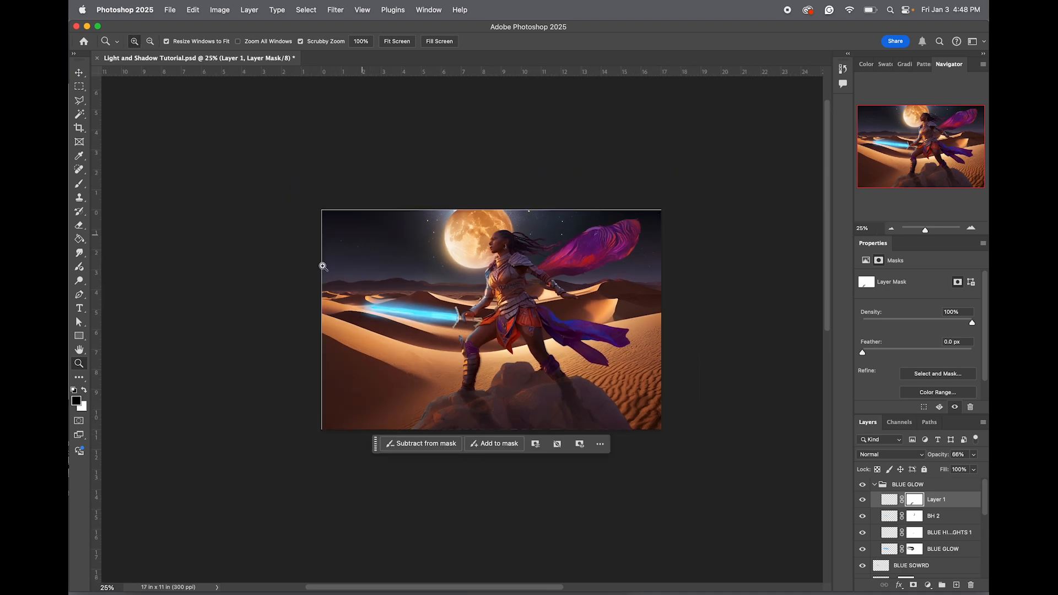
{"action": "scroll", "coordinate": [930, 533], "scroll_direction": "down", "scroll_amount": 10}
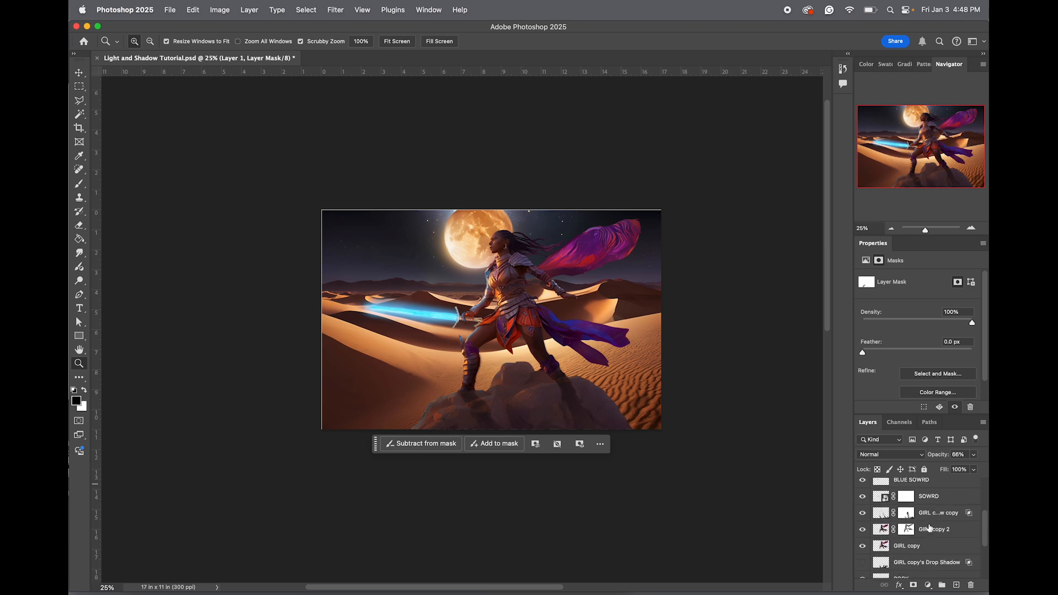
{"action": "scroll", "coordinate": [922, 565], "scroll_direction": "down", "scroll_amount": 1}
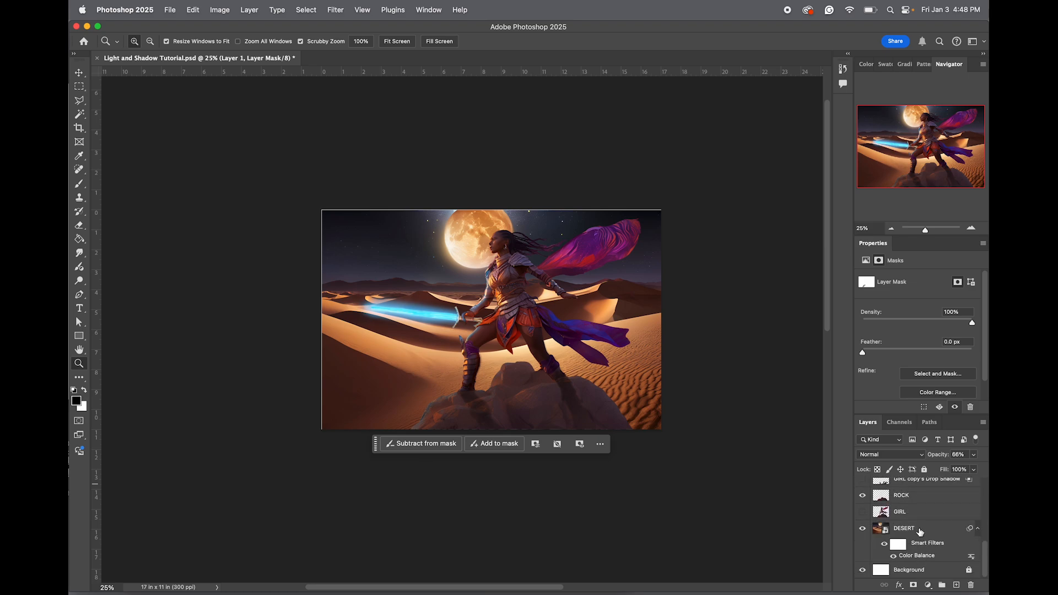
{"action": "left_click", "coordinate": [919, 531]}
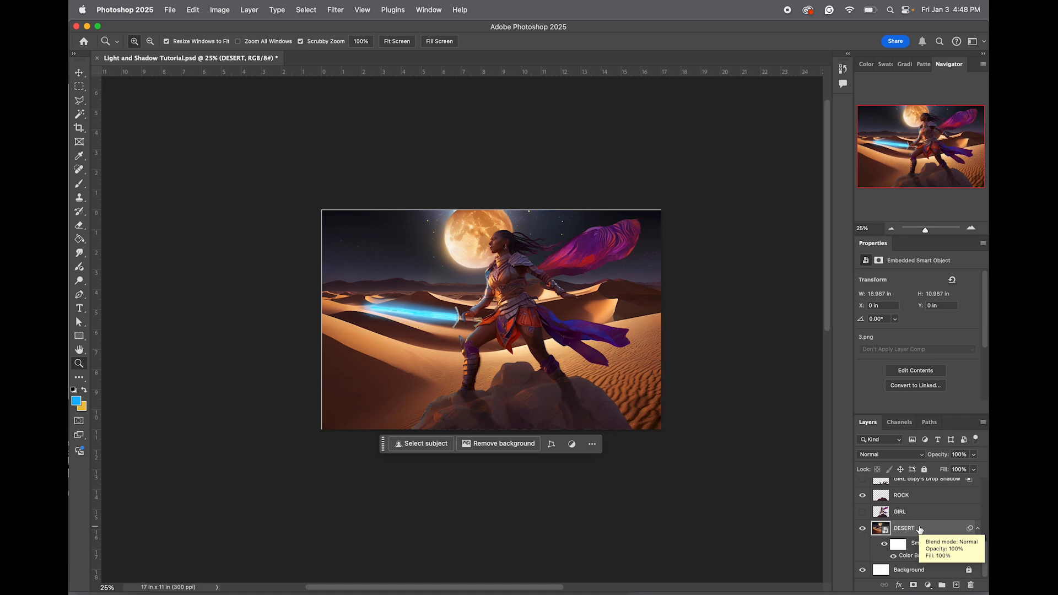
{"action": "left_click", "coordinate": [924, 470]}
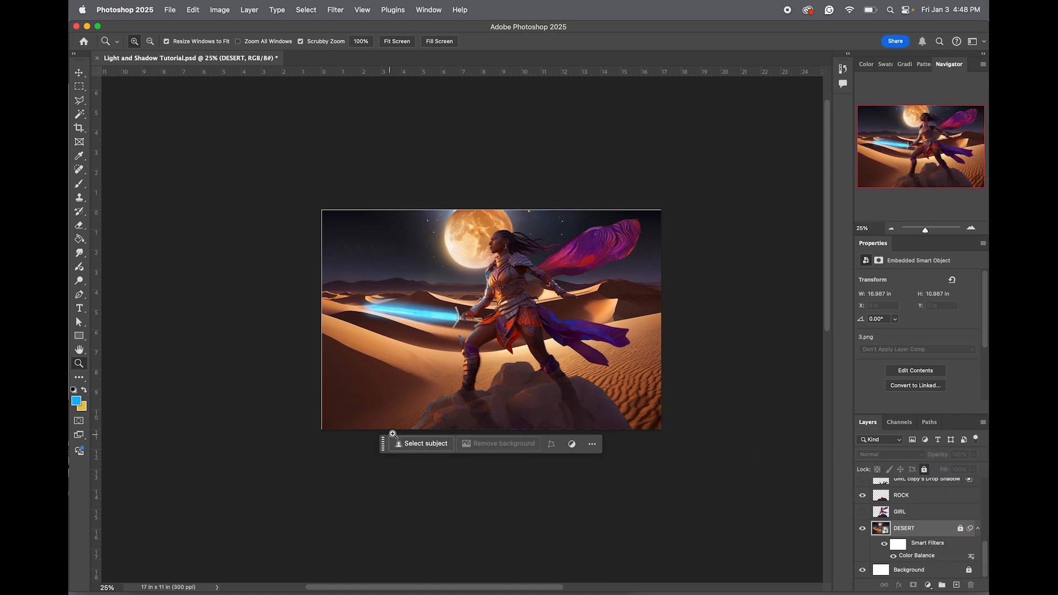
Try to merge the DESERT layer with the Background layer
{"action": "left_click", "coordinate": [366, 308]}
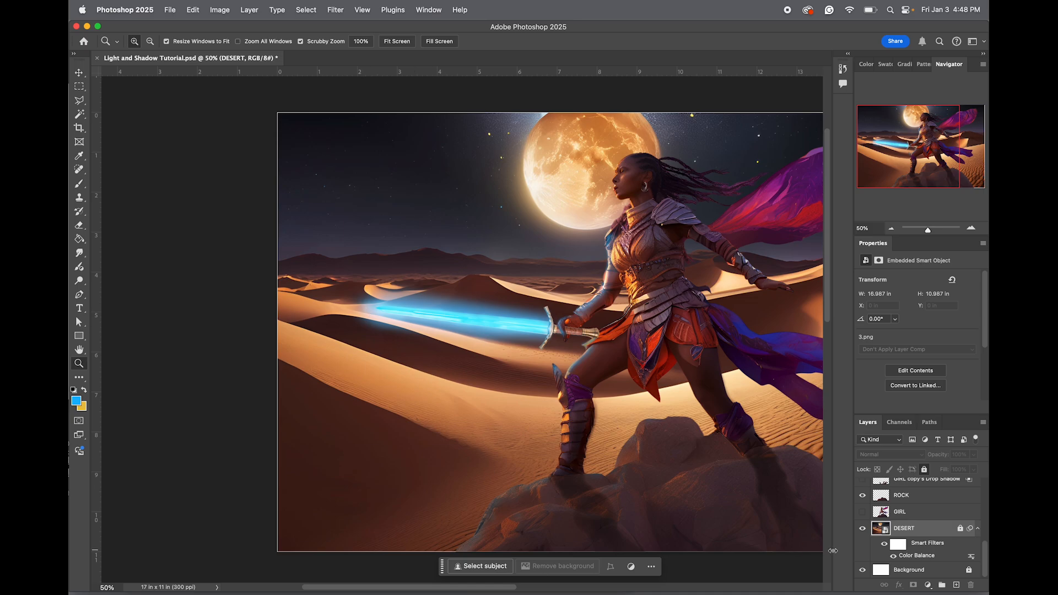
{"action": "right_click", "coordinate": [913, 531]}
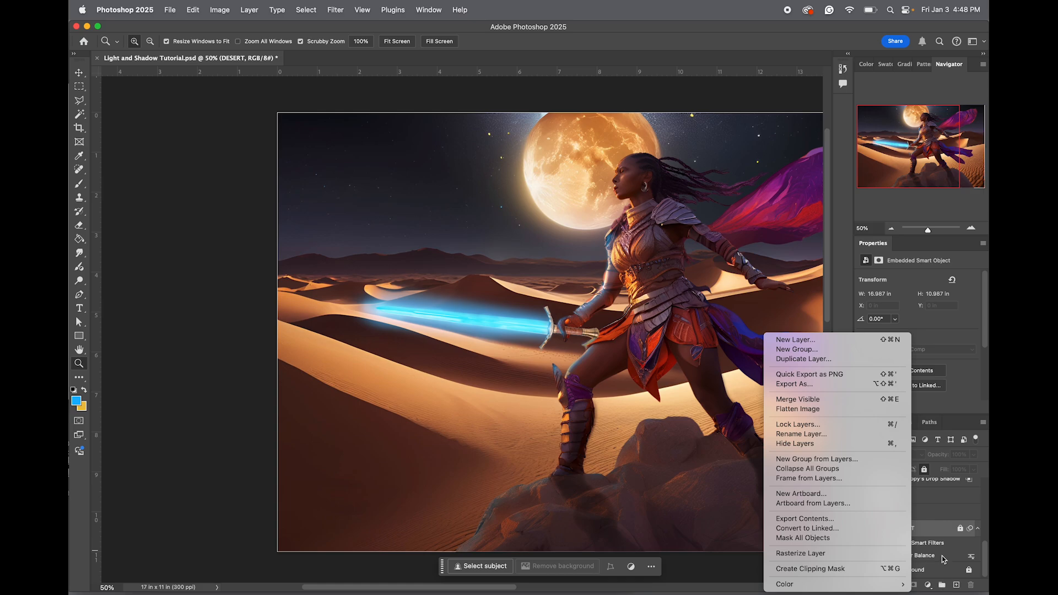
{"action": "left_click", "coordinate": [943, 560]}
{"action": "left_click", "coordinate": [925, 573]}
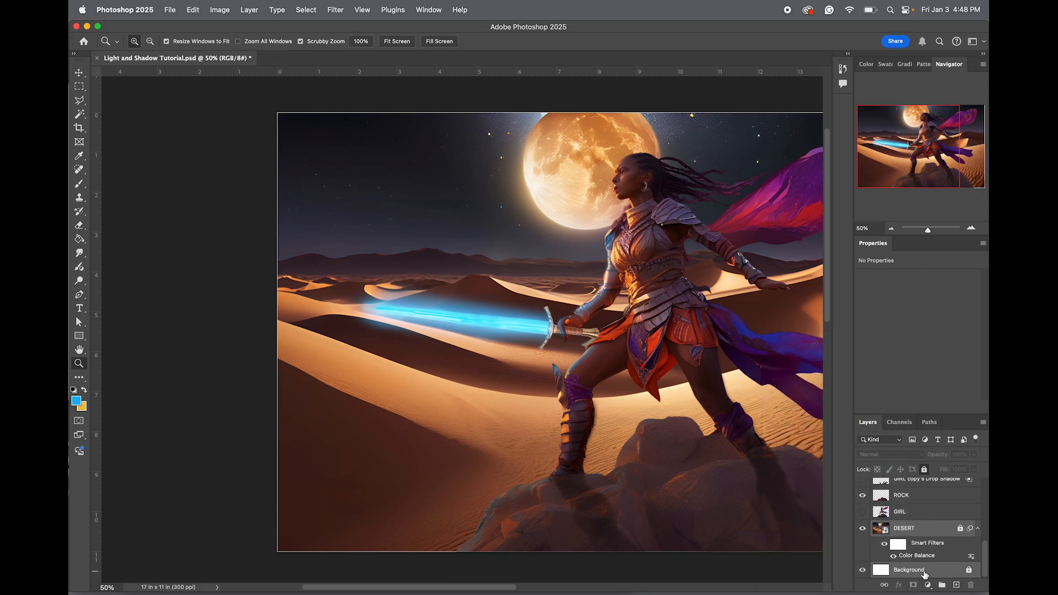
{"action": "right_click", "coordinate": [926, 574]}
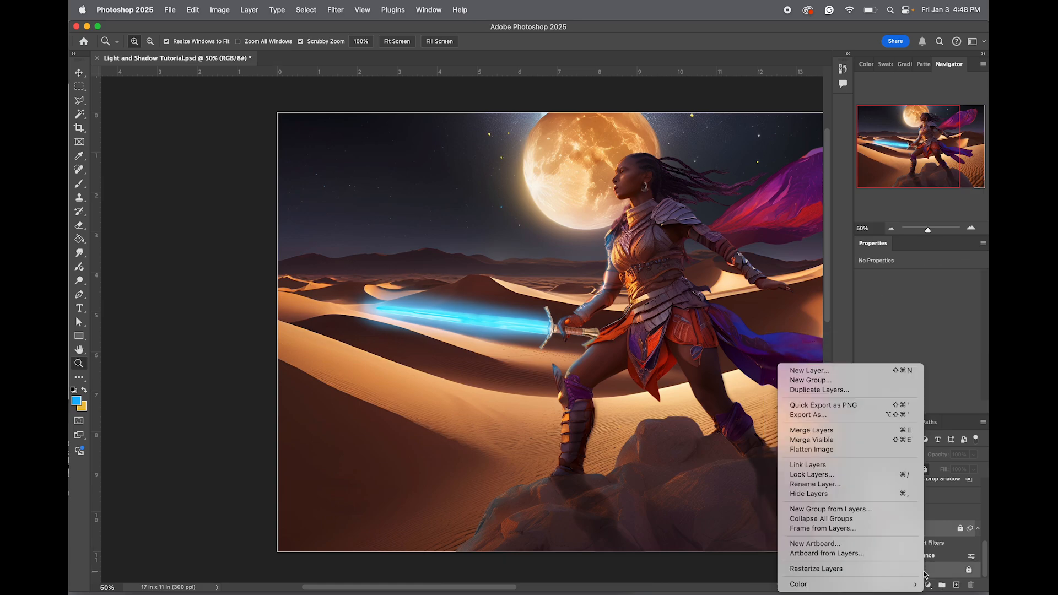
{"action": "left_click", "coordinate": [806, 431]}
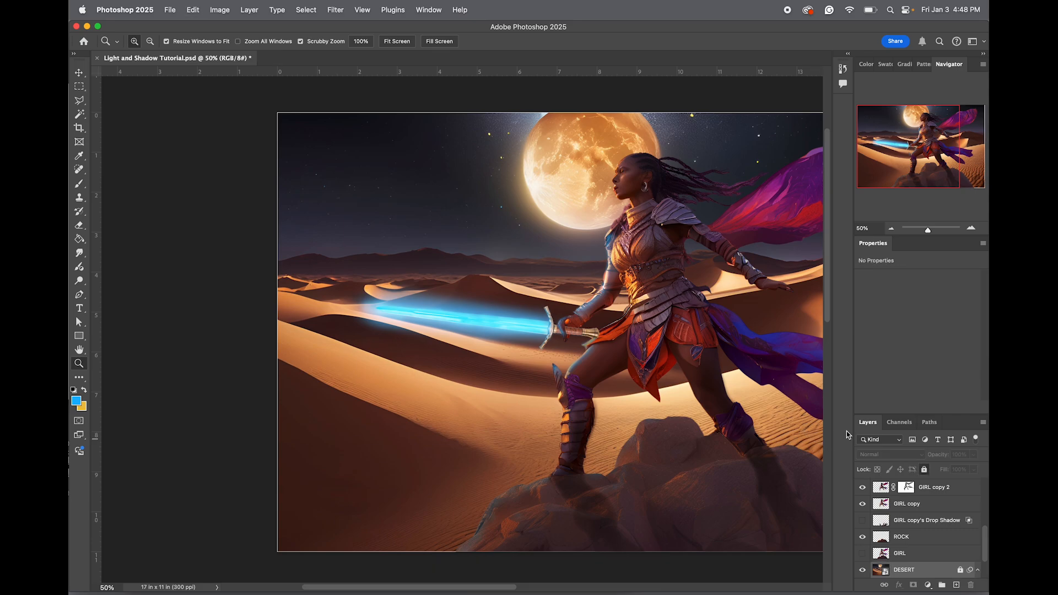
Unlock the DESERT layer, enlarge it to about 100.30% so it overlaps the canvas edges, and lock it completely again
{"action": "key", "text": "super+z"}
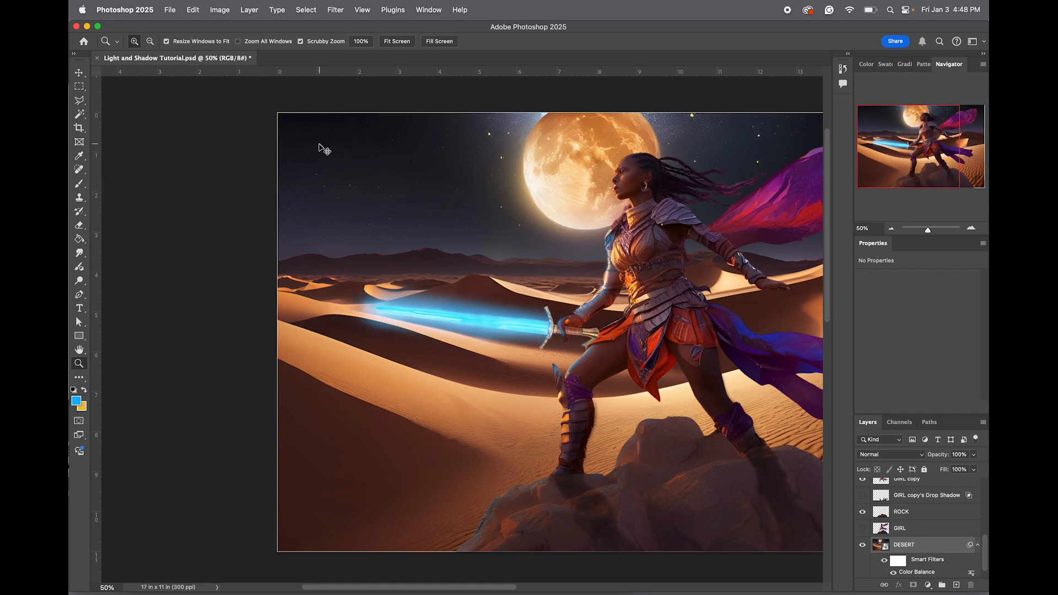
{"action": "left_click", "coordinate": [914, 545]}
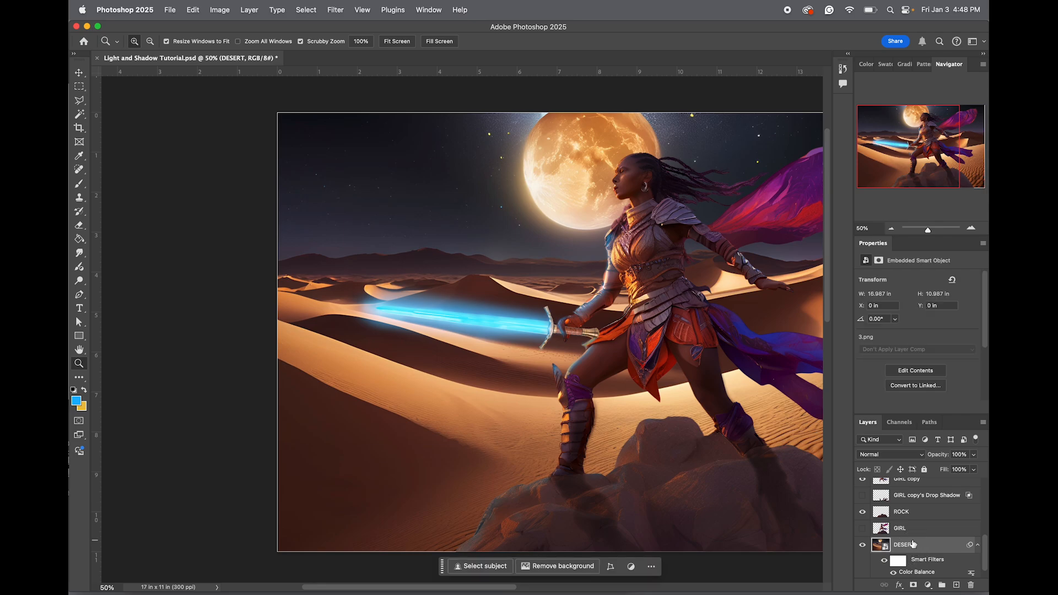
{"action": "key", "text": "super+t"}
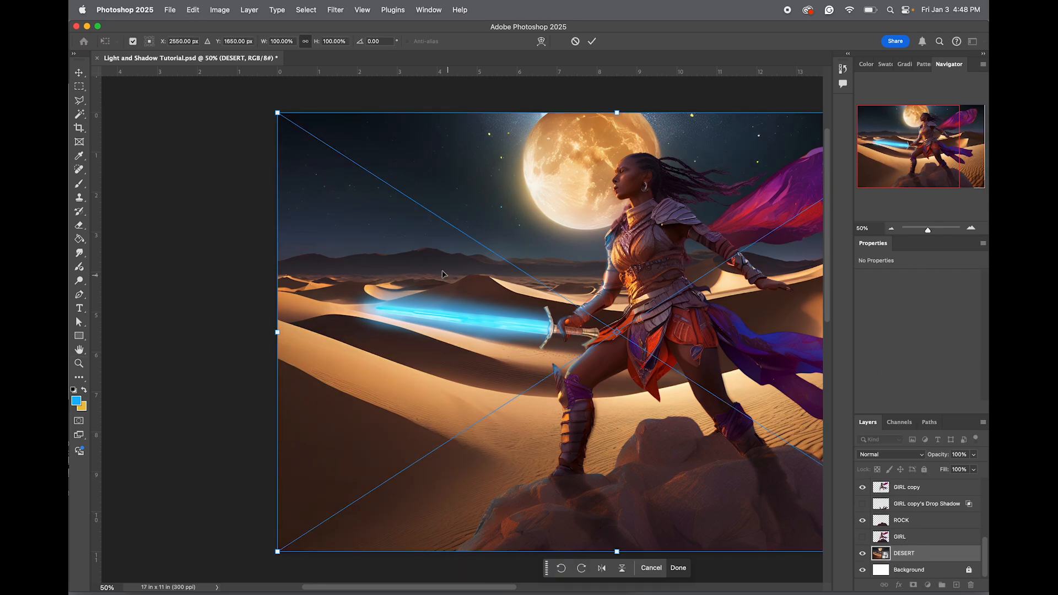
{"action": "left_click_drag", "start_coordinate": [278, 112], "coordinate": [277, 111]}
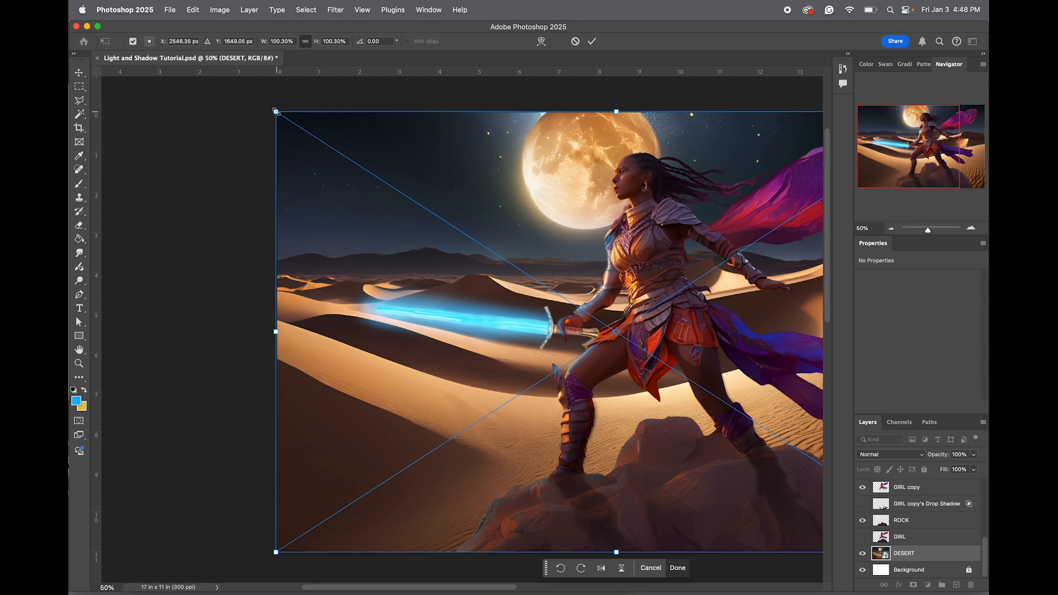
{"action": "left_click_drag", "start_coordinate": [277, 112], "coordinate": [277, 111]}
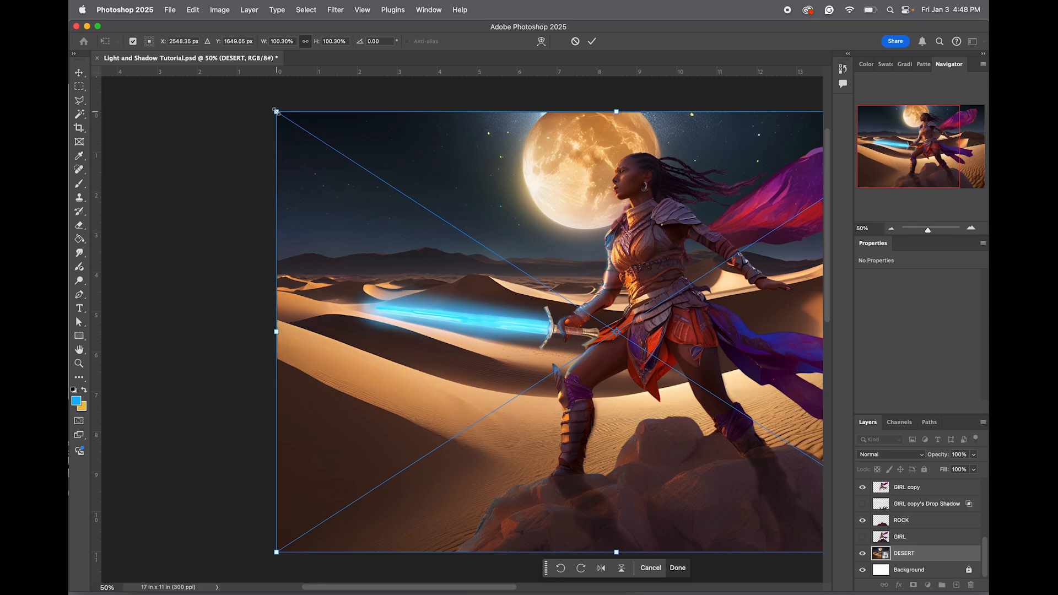
{"action": "key", "text": "Return"}
{"action": "key", "text": "z"}
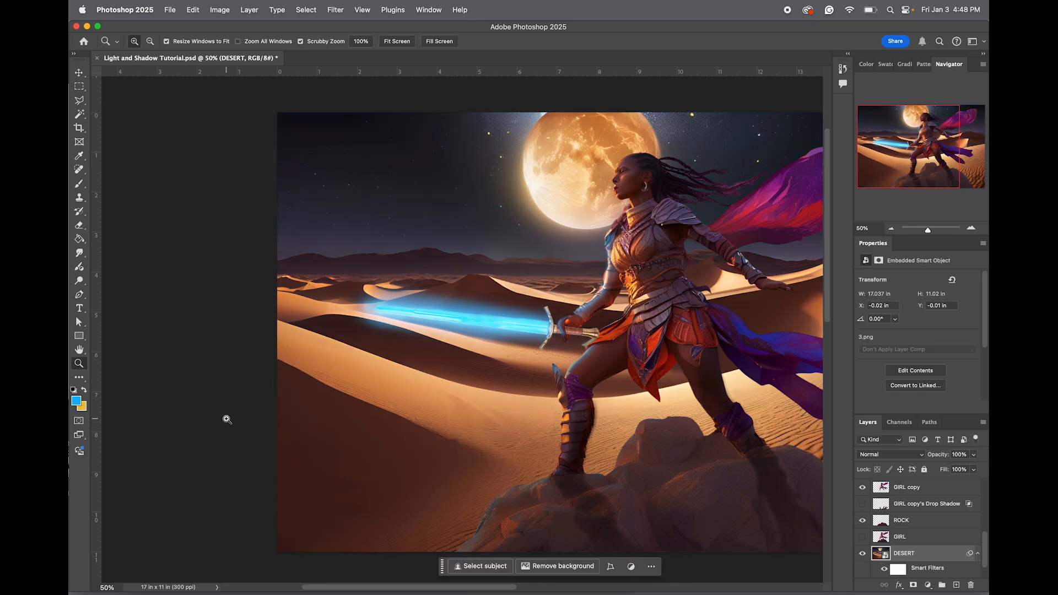
{"action": "left_click", "coordinate": [925, 469]}
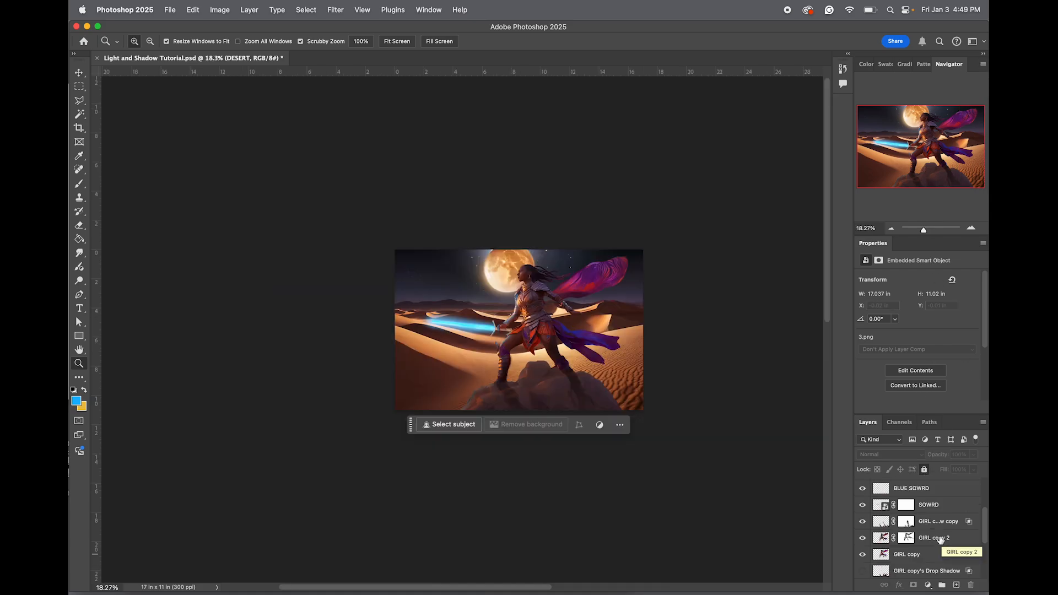
Collapse the BLUE GLOW group and group all layers from GIRL copy 2 up to BLUE GLOW
{"action": "left_click", "coordinate": [941, 539]}
{"action": "scroll", "coordinate": [941, 539], "scroll_direction": "up", "scroll_amount": 4}
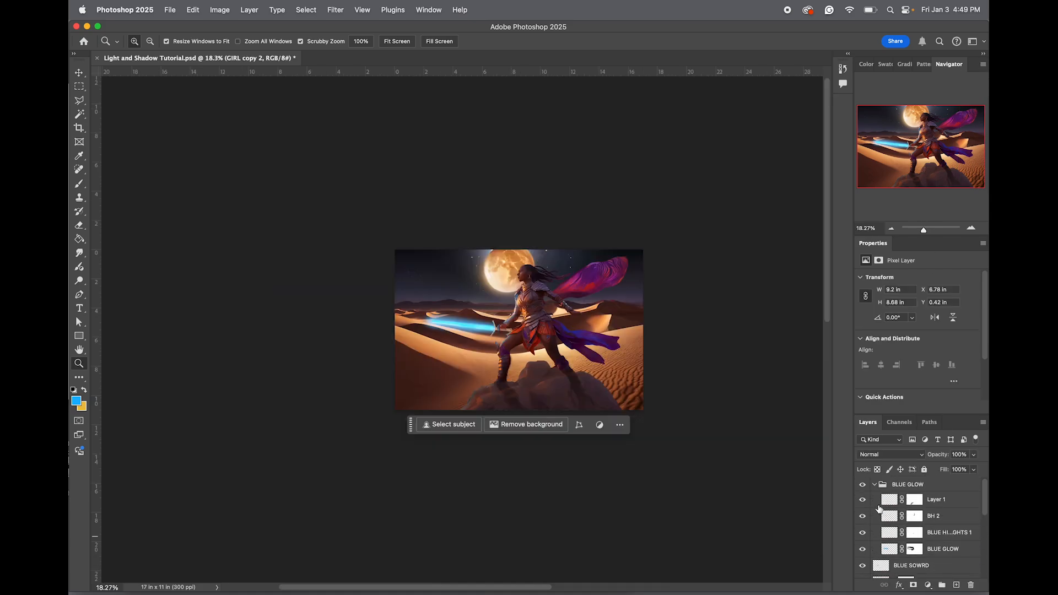
{"action": "left_click", "coordinate": [875, 485]}
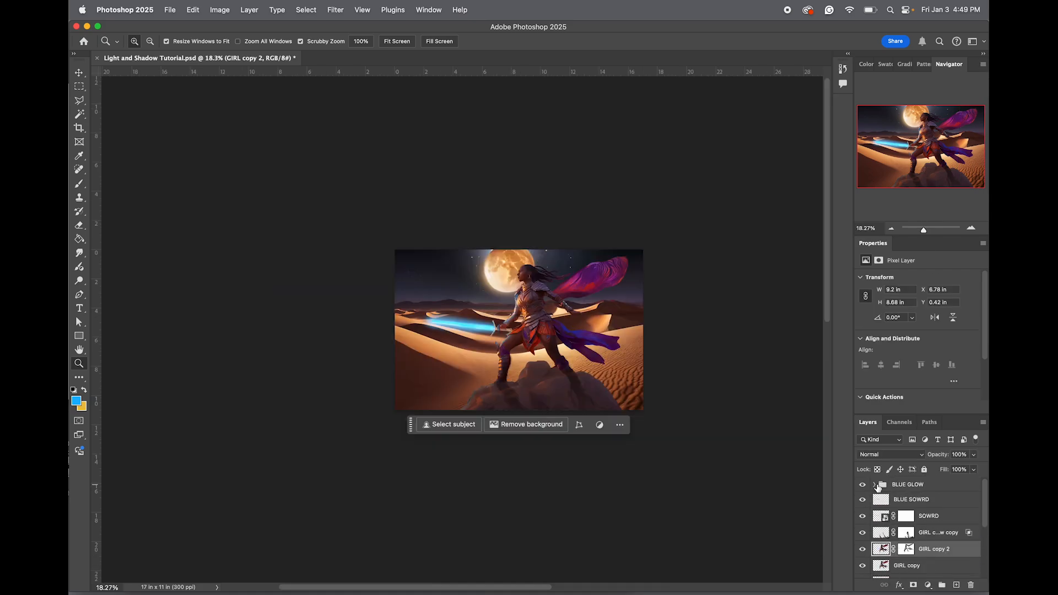
{"action": "left_click", "coordinate": [919, 484], "text": "shift"}
{"action": "left_click_drag", "start_coordinate": [931, 551], "coordinate": [943, 585]}
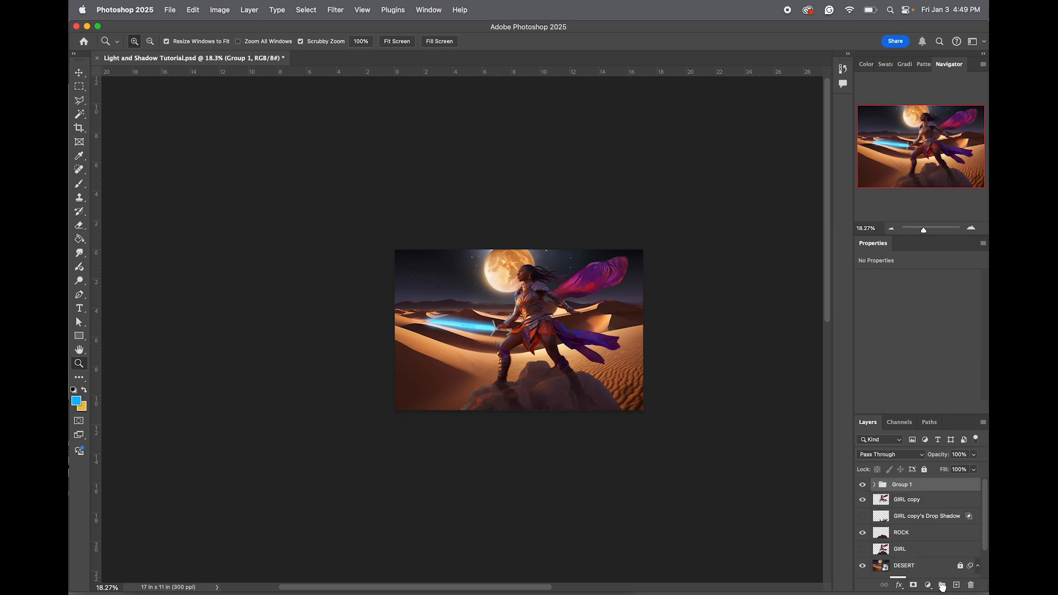
Compare the composite with and without the grouped sword, shadow and glow layers by repeatedly toggling the group's visibility
{"action": "left_click", "coordinate": [864, 485]}
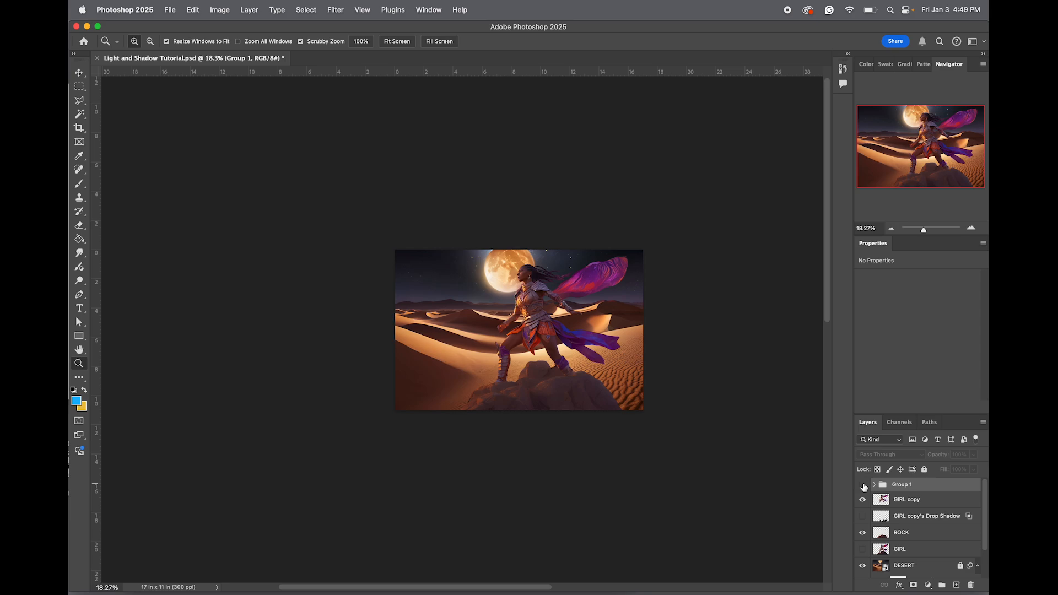
{"action": "left_click", "coordinate": [863, 485]}
{"action": "left_click", "coordinate": [863, 485]}
{"action": "left_click", "coordinate": [863, 485]}
{"action": "left_click", "coordinate": [864, 486]}
{"action": "left_click", "coordinate": [864, 485]}
{"action": "left_click", "coordinate": [863, 485]}
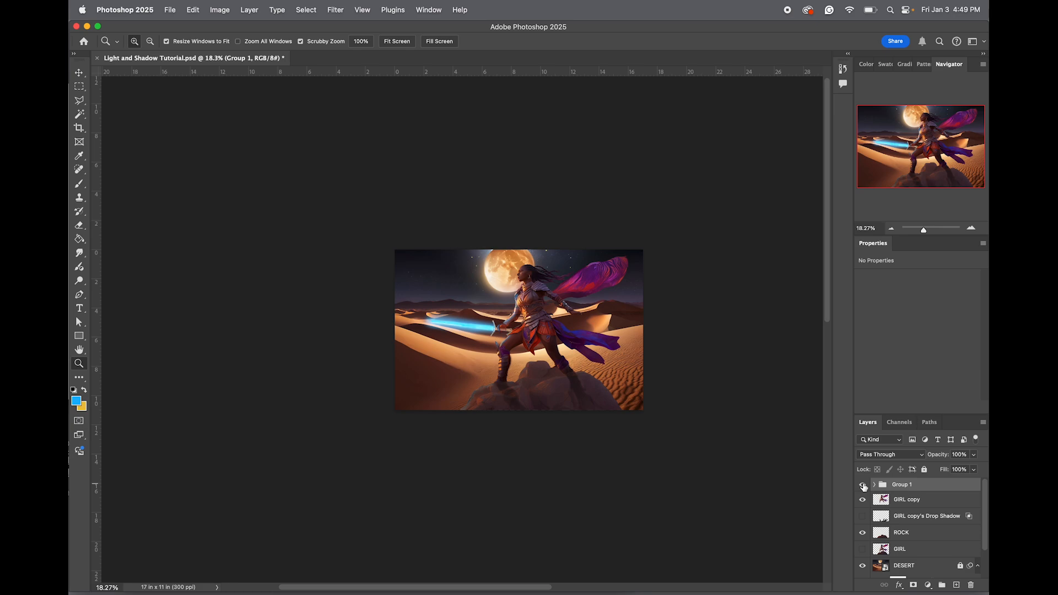
{"action": "left_click", "coordinate": [863, 486]}
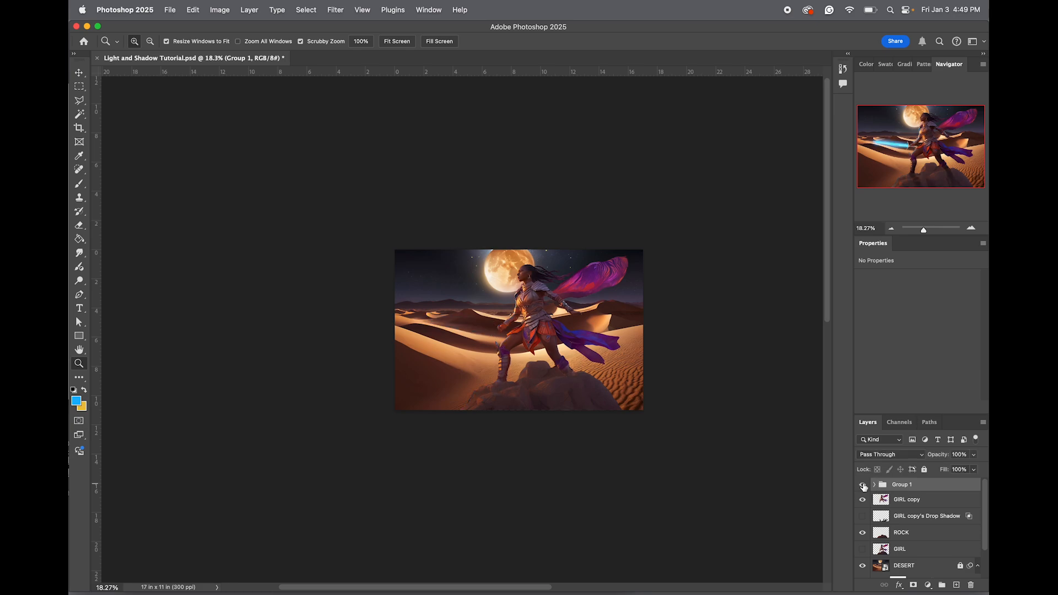
{"action": "left_click", "coordinate": [864, 485]}
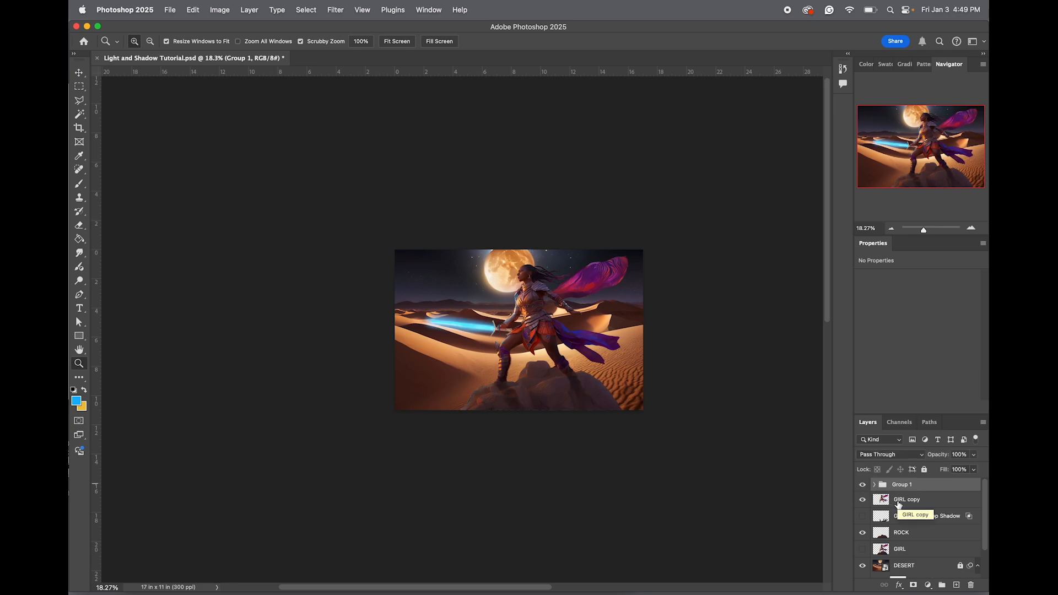
{"action": "key", "text": "super+z"}
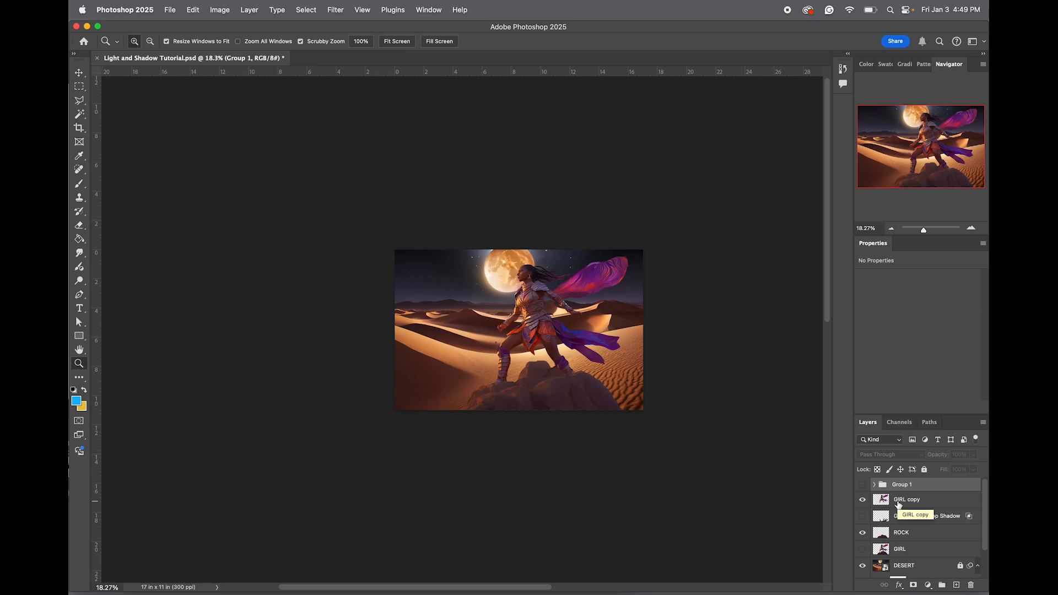
{"action": "key", "text": "super+shift+z"}
{"action": "key", "text": "super+z"}
{"action": "key", "text": "super+shift+z"}
{"action": "key", "text": "super+z"}
{"action": "key", "text": "super+shift+z"}
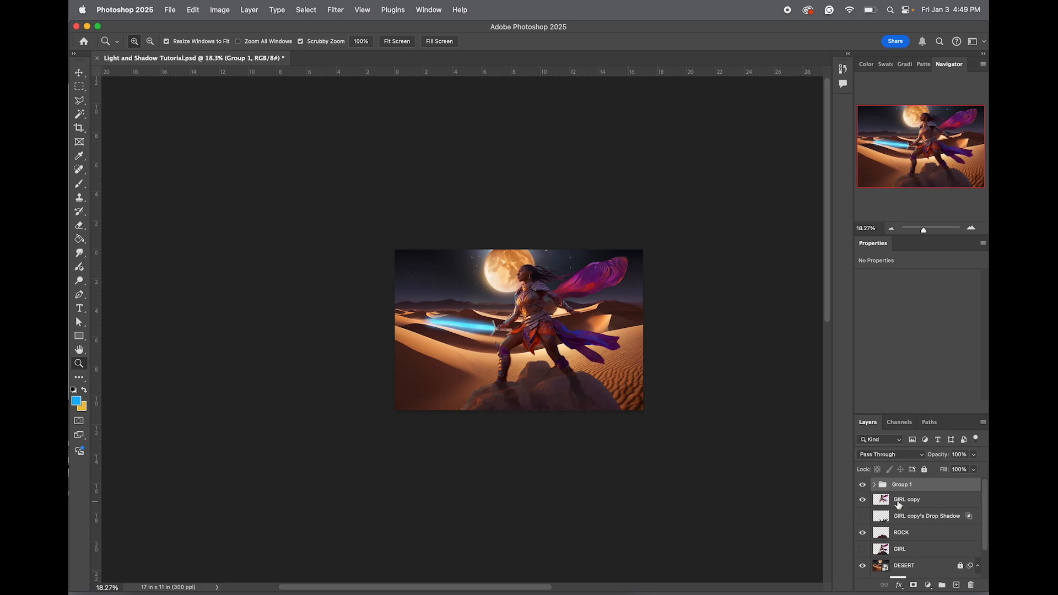
Undo the grouping of the layers from GIRL copy 2 up to BLUE GLOW
{"action": "key", "text": "super+z"}
{"action": "key", "text": "super+z"}
{"action": "key", "text": "super+z"}
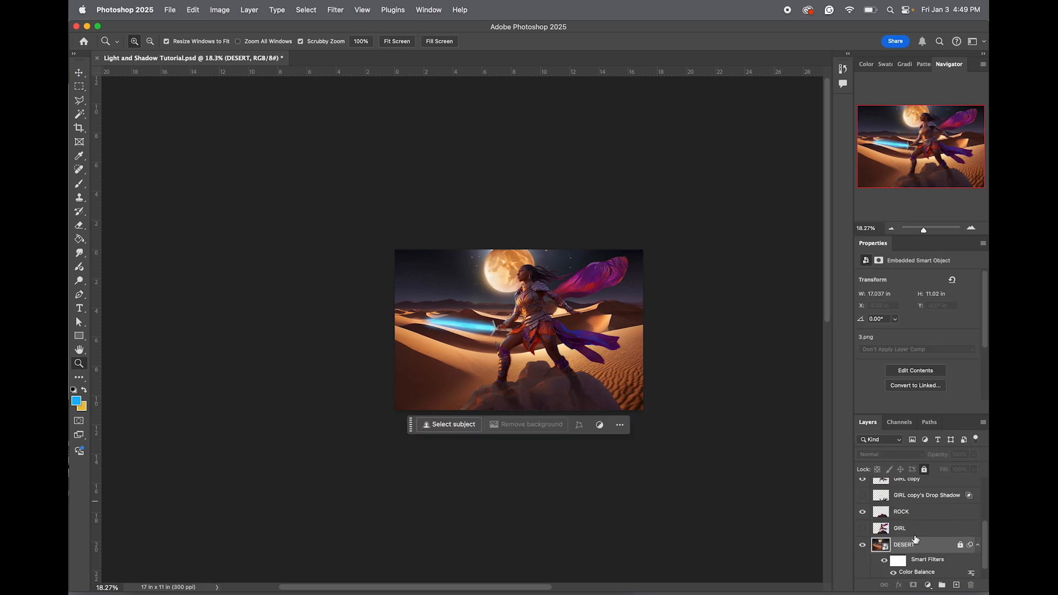
Group all layers from ROCK up to BLUE GLOW
{"action": "left_click", "coordinate": [910, 512]}
{"action": "scroll", "coordinate": [910, 517], "scroll_direction": "up", "scroll_amount": 5}
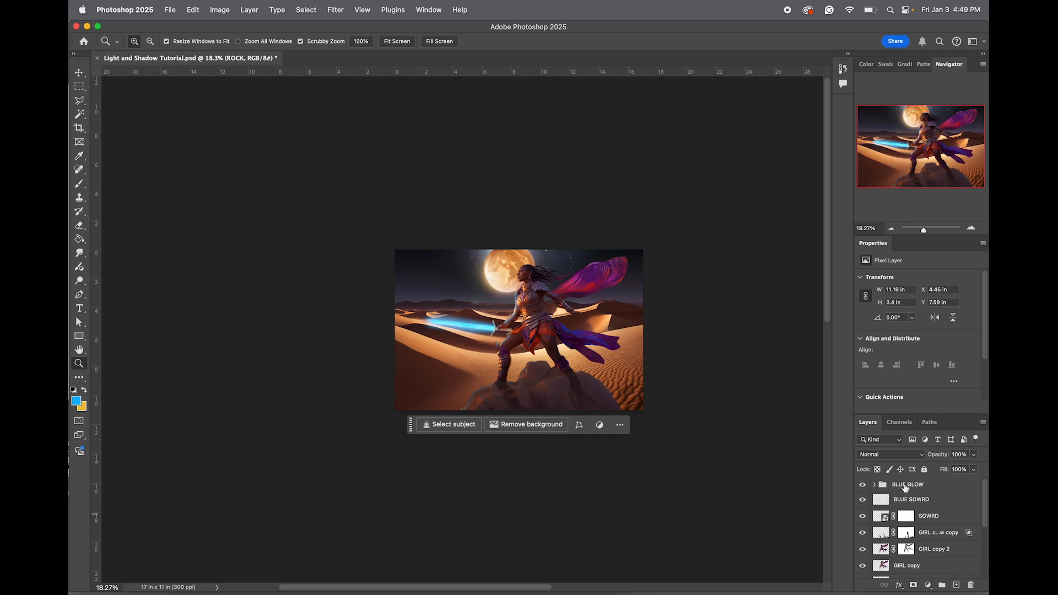
{"action": "left_click", "coordinate": [905, 485], "text": "shift"}
{"action": "scroll", "coordinate": [912, 518], "scroll_direction": "down", "scroll_amount": 5}
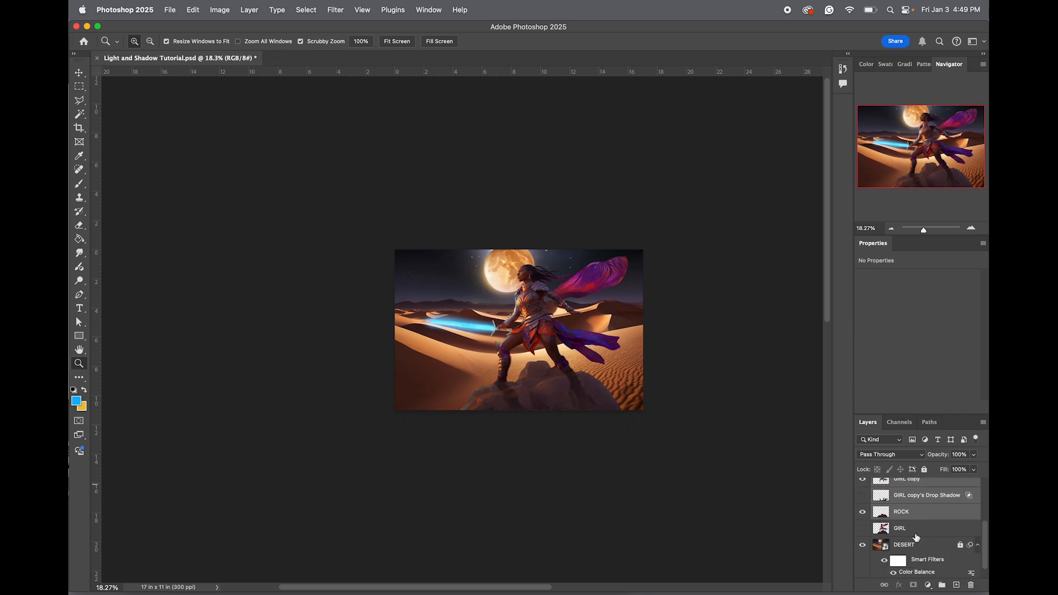
{"action": "left_click_drag", "start_coordinate": [920, 513], "coordinate": [942, 585]}
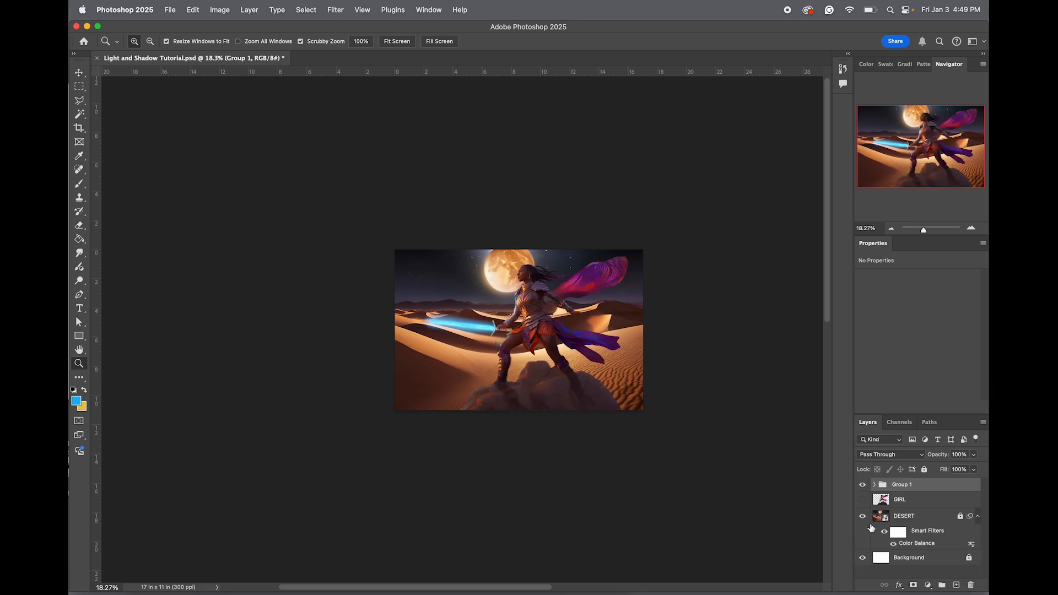
Show the original GIRL layer and toggle the new group's visibility to compare the image before and after the edits
{"action": "left_click", "coordinate": [864, 500]}
{"action": "left_click", "coordinate": [863, 486]}
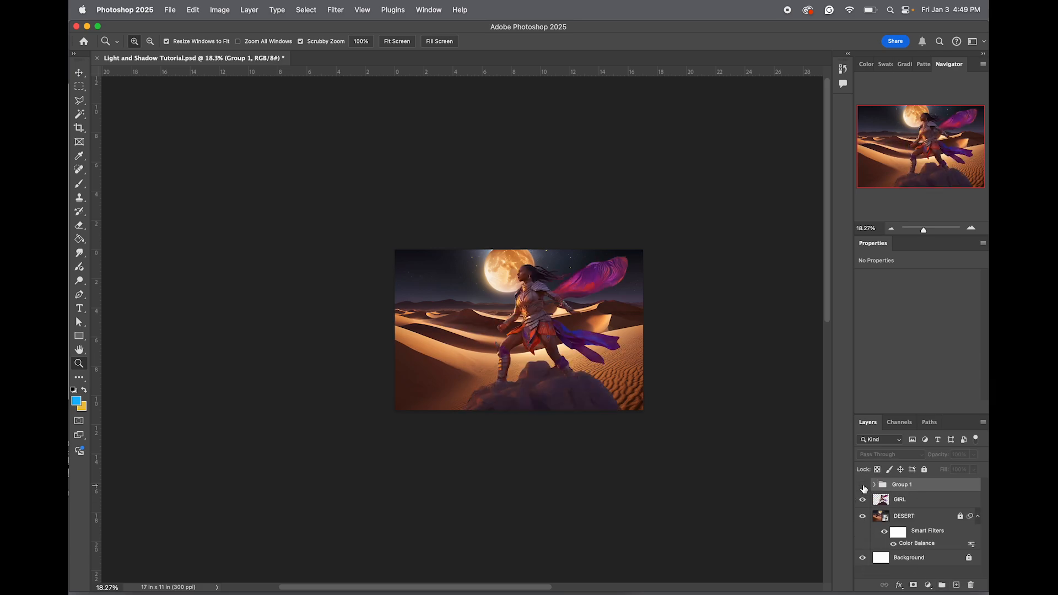
{"action": "left_click", "coordinate": [863, 486]}
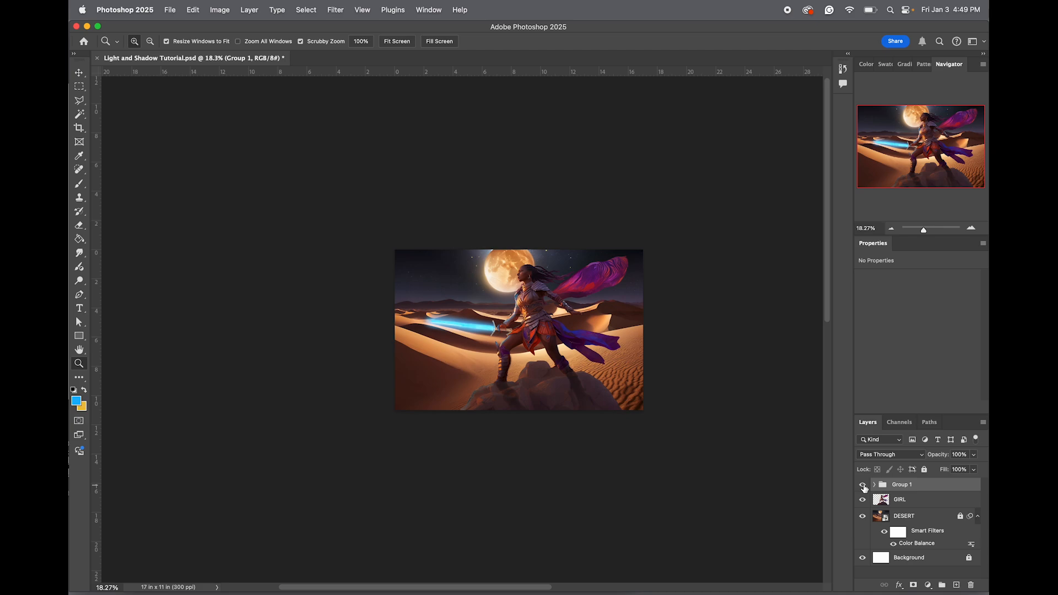
{"action": "left_click", "coordinate": [864, 486]}
{"action": "left_click", "coordinate": [863, 486]}
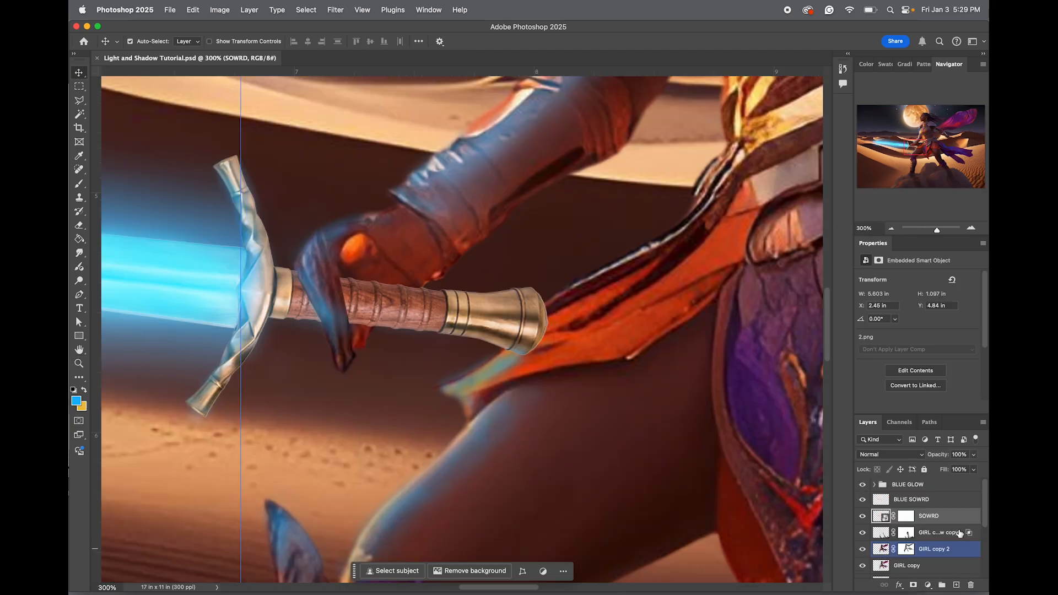
Duplicate the SOWRD layer within the same document
{"action": "left_click", "coordinate": [910, 499]}
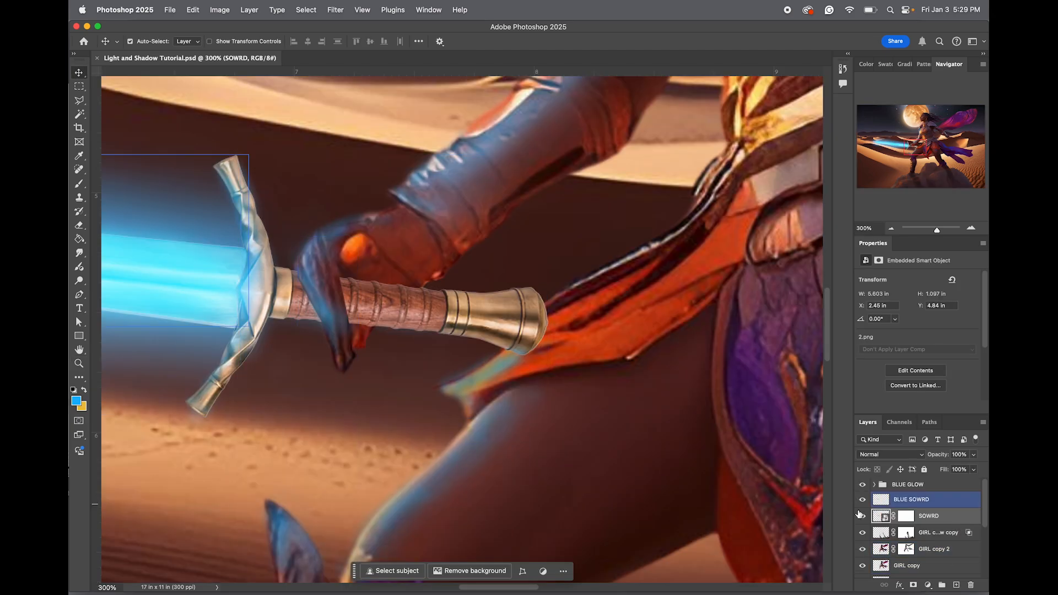
{"action": "left_click", "coordinate": [932, 516]}
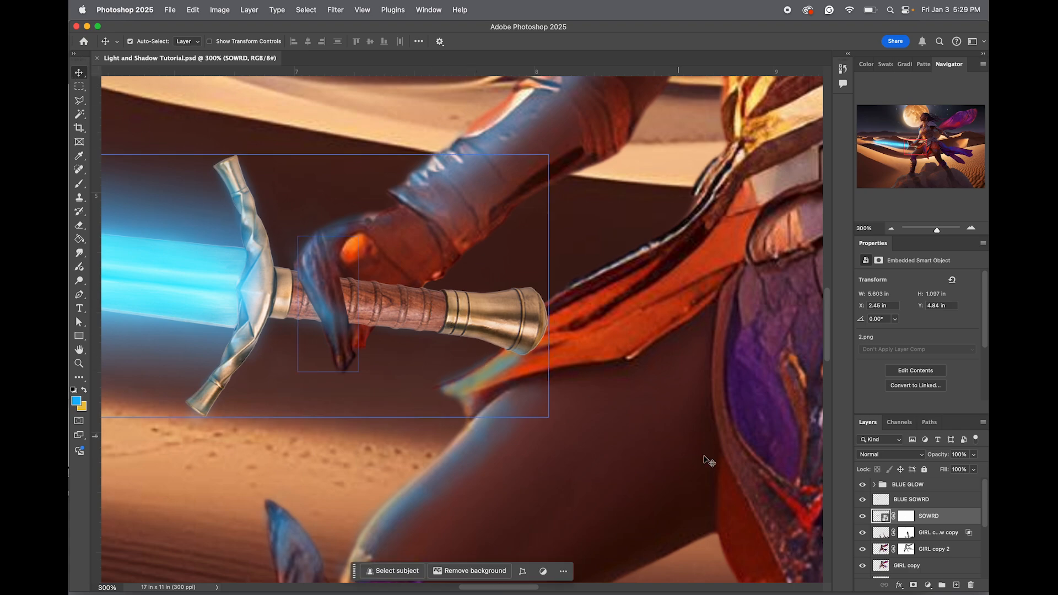
{"action": "right_click", "coordinate": [952, 517]}
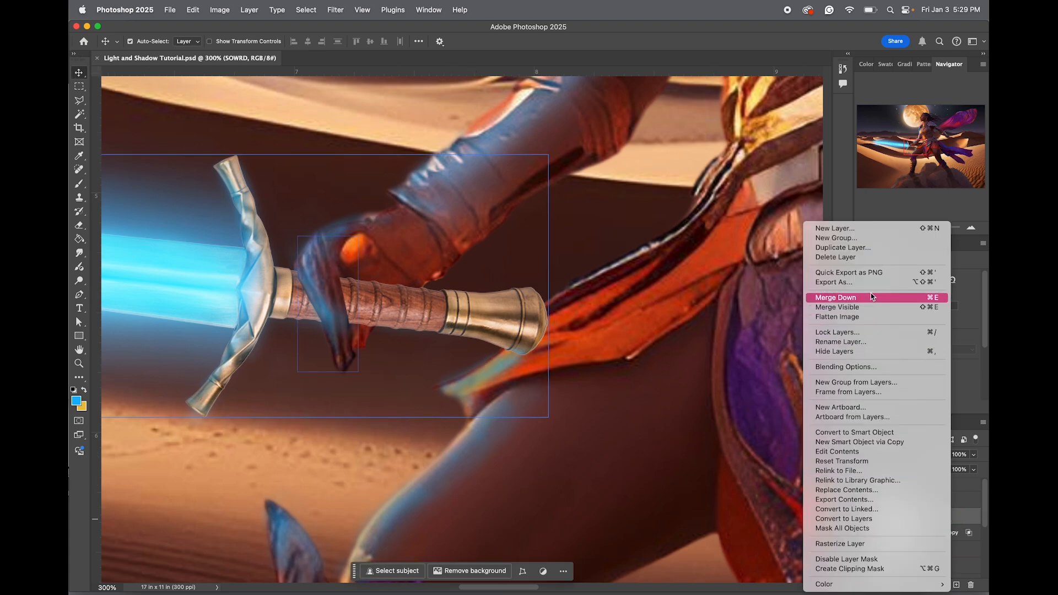
{"action": "left_click", "coordinate": [839, 248]}
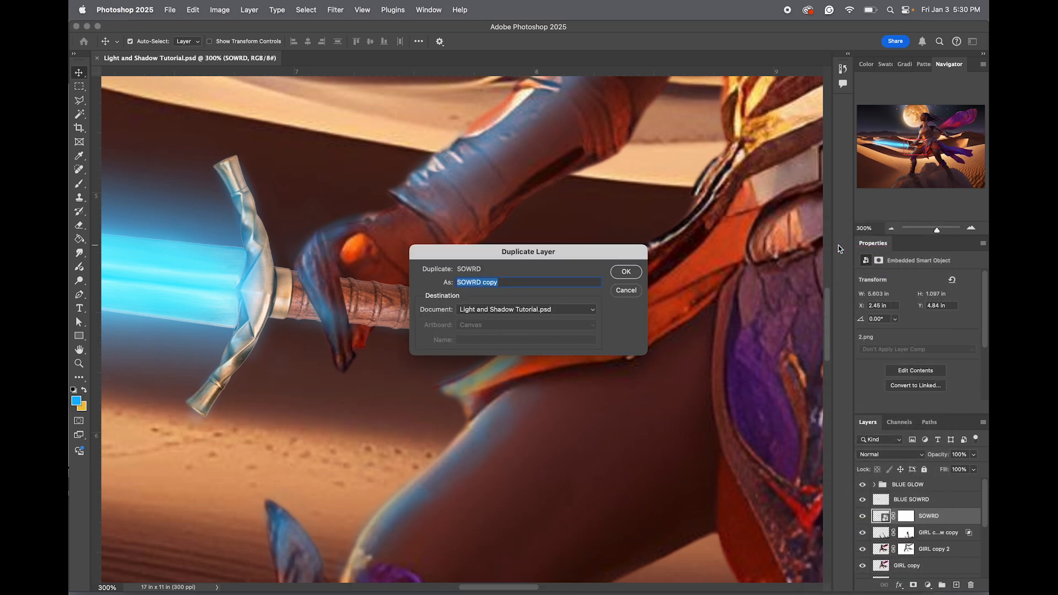
{"action": "key", "text": "Return"}
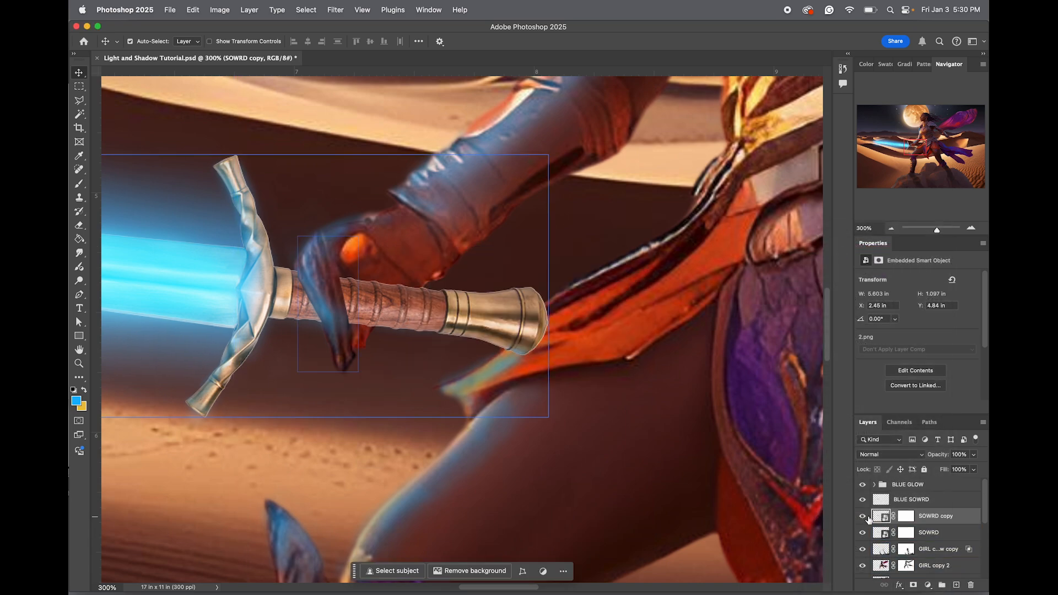
Darken the duplicated sword layer with Levels, lowering the RGB midtone input to about 0.75
{"action": "key", "text": "super+l"}
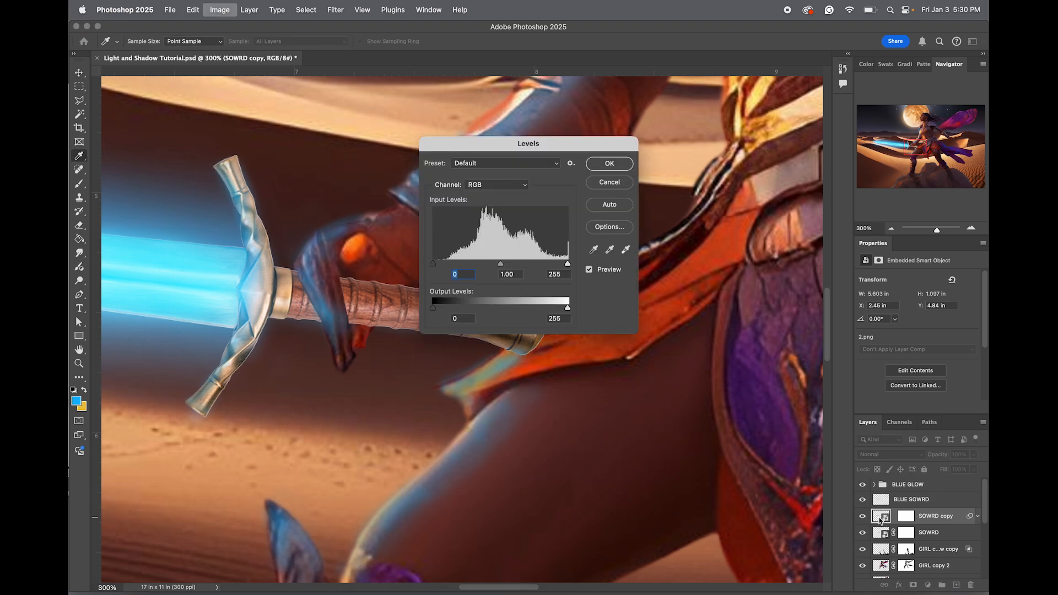
{"action": "left_click_drag", "start_coordinate": [501, 264], "coordinate": [514, 267]}
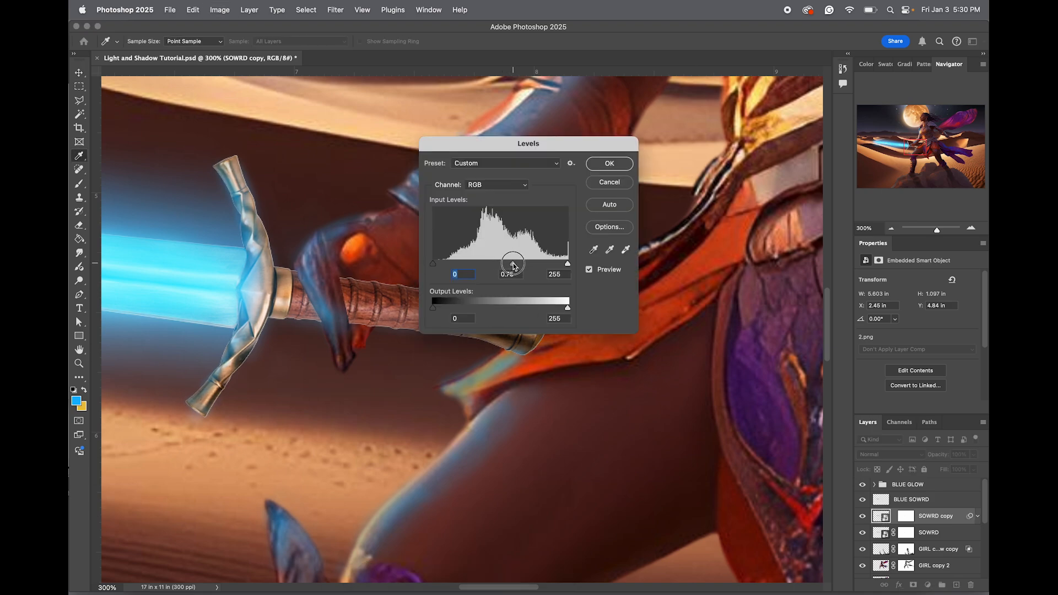
{"action": "left_click", "coordinate": [606, 164]}
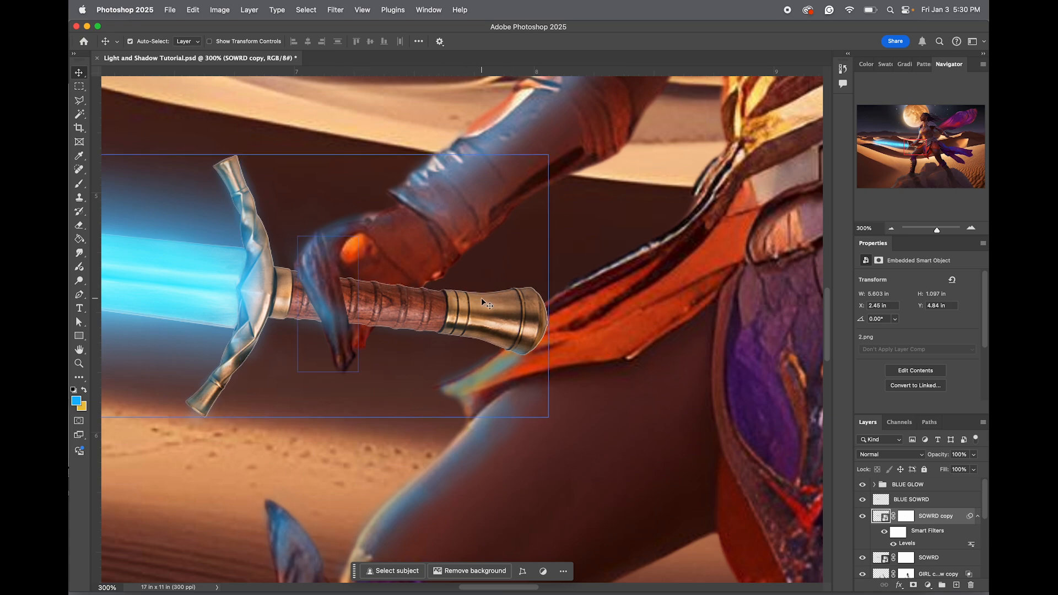
Select the transparent area around the sword on the SOWRD copy layer with the Magic Wand tool at tolerance 44
{"action": "key", "text": "z"}
{"action": "left_click", "coordinate": [432, 291]}
{"action": "left_click", "coordinate": [431, 291]}
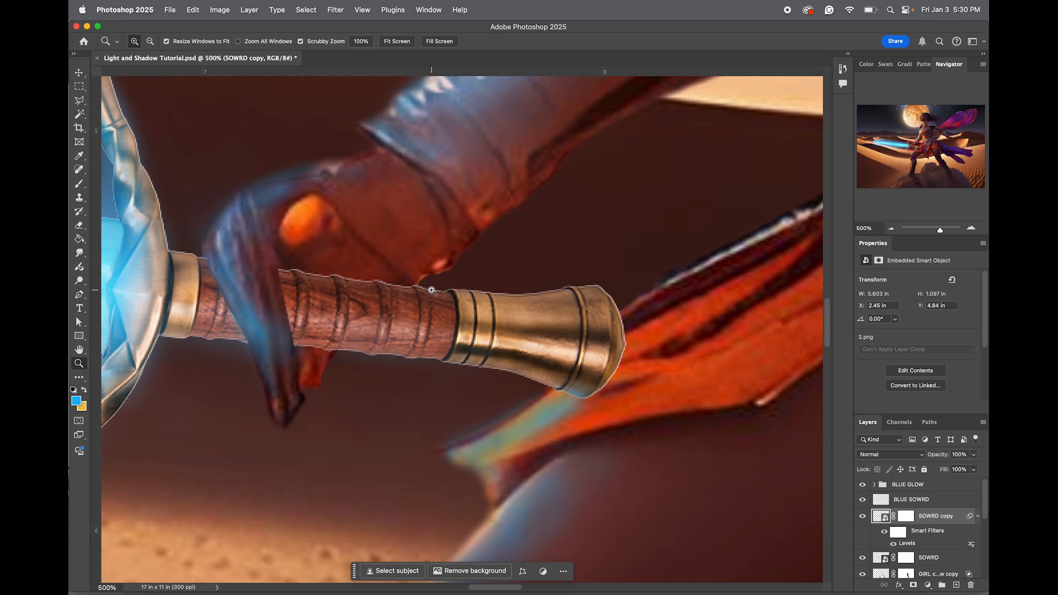
{"action": "key", "text": "w"}
{"action": "key", "text": "shift+w"}
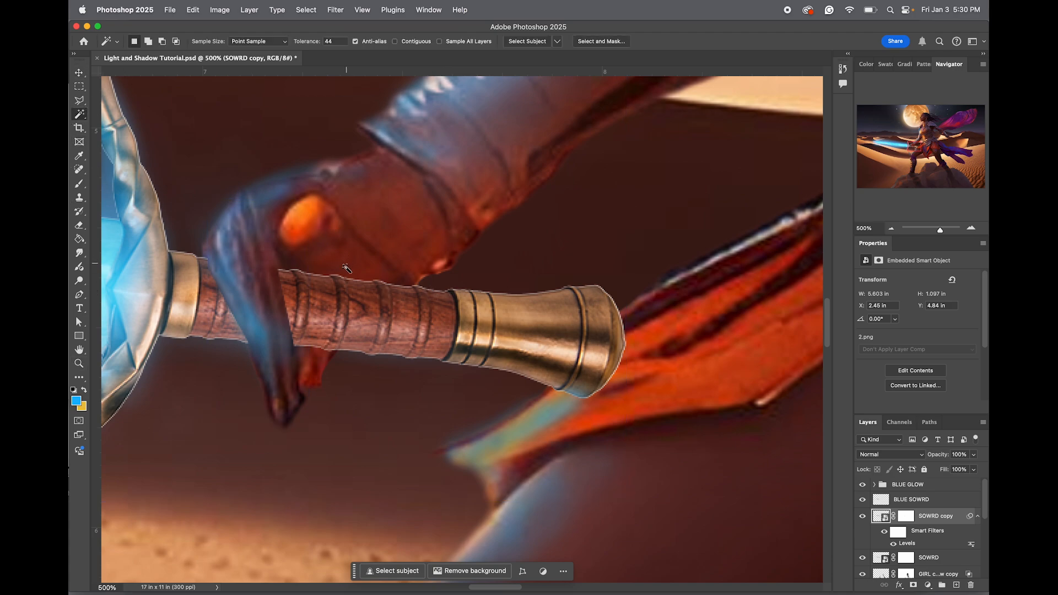
{"action": "left_click", "coordinate": [345, 279]}
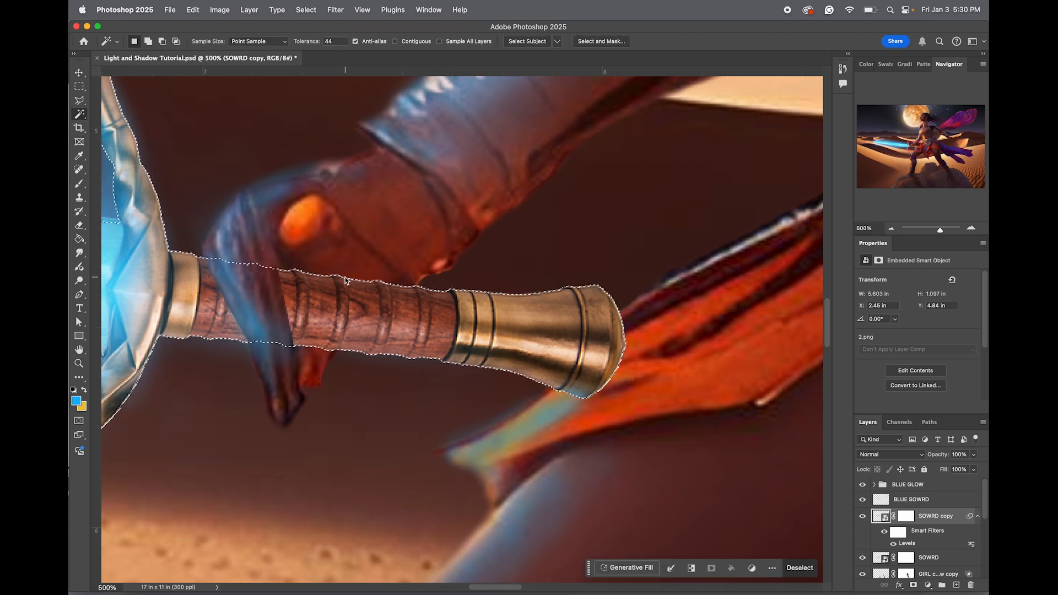
Try to delete the selected area from the SOWRD copy smart object, and rasterize the layer to make it editable
{"action": "key", "text": "BackSpace"}
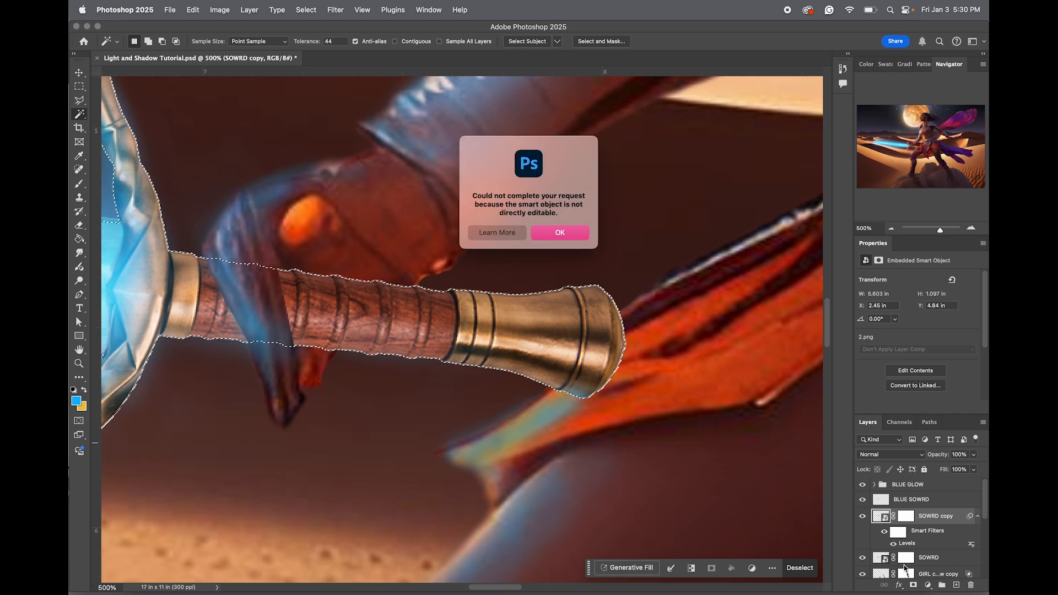
{"action": "left_click", "coordinate": [554, 236]}
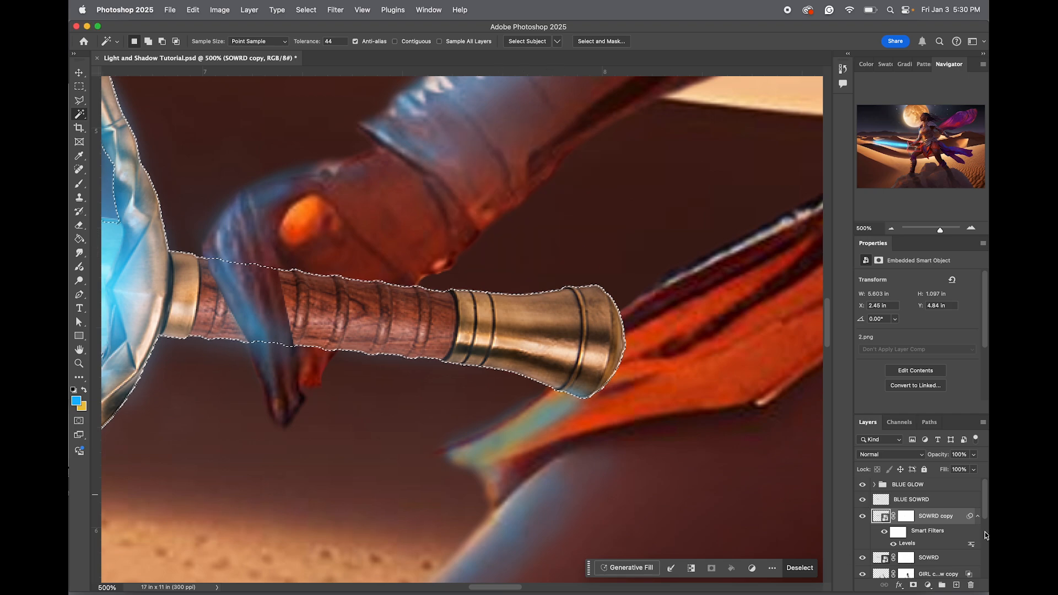
{"action": "key", "text": "BackSpace"}
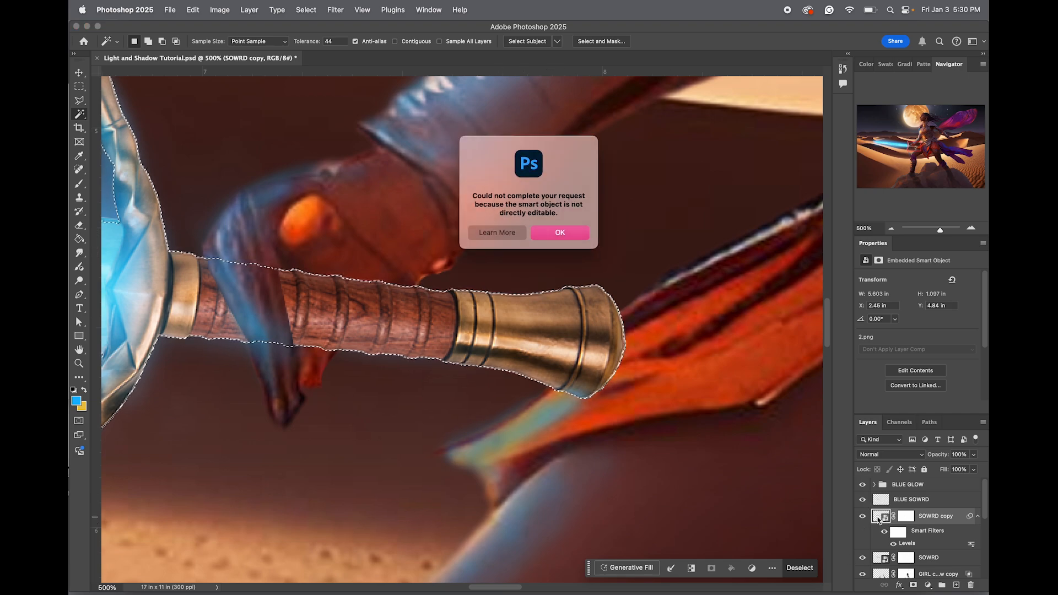
{"action": "left_click", "coordinate": [557, 234]}
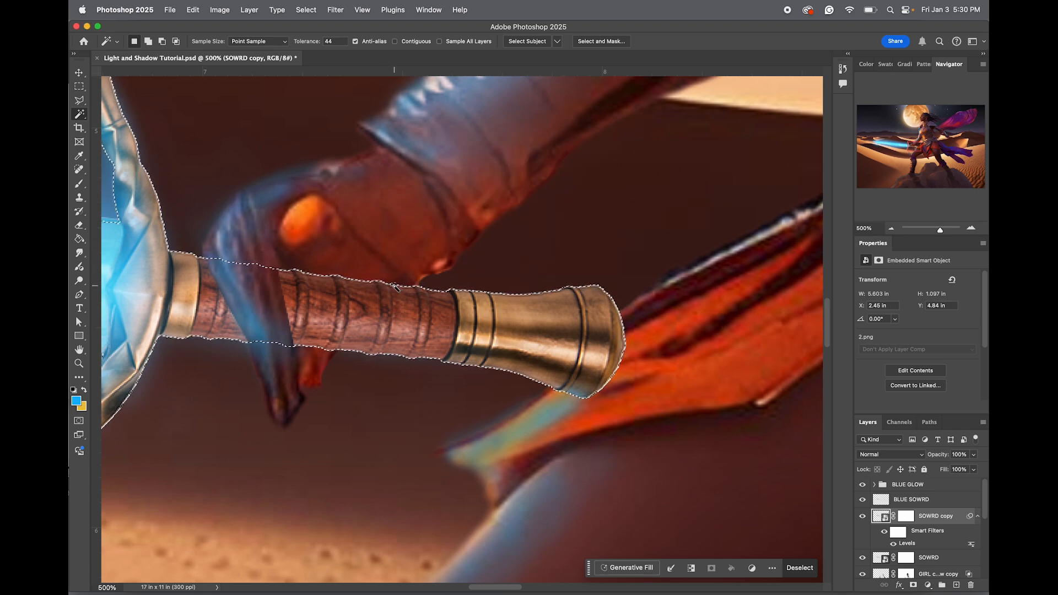
{"action": "key", "text": "BackSpace"}
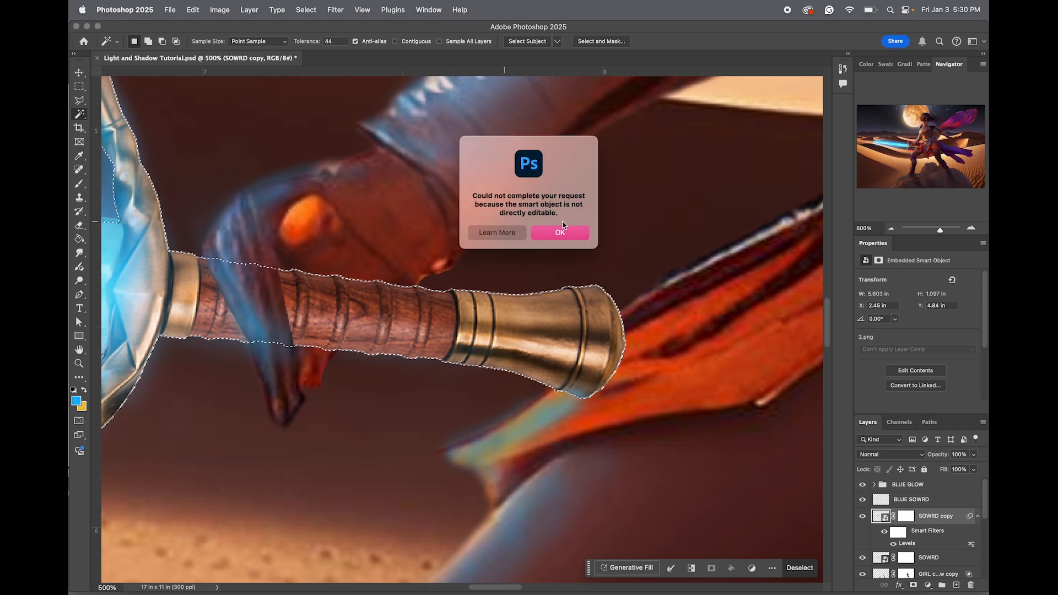
{"action": "left_click", "coordinate": [550, 235]}
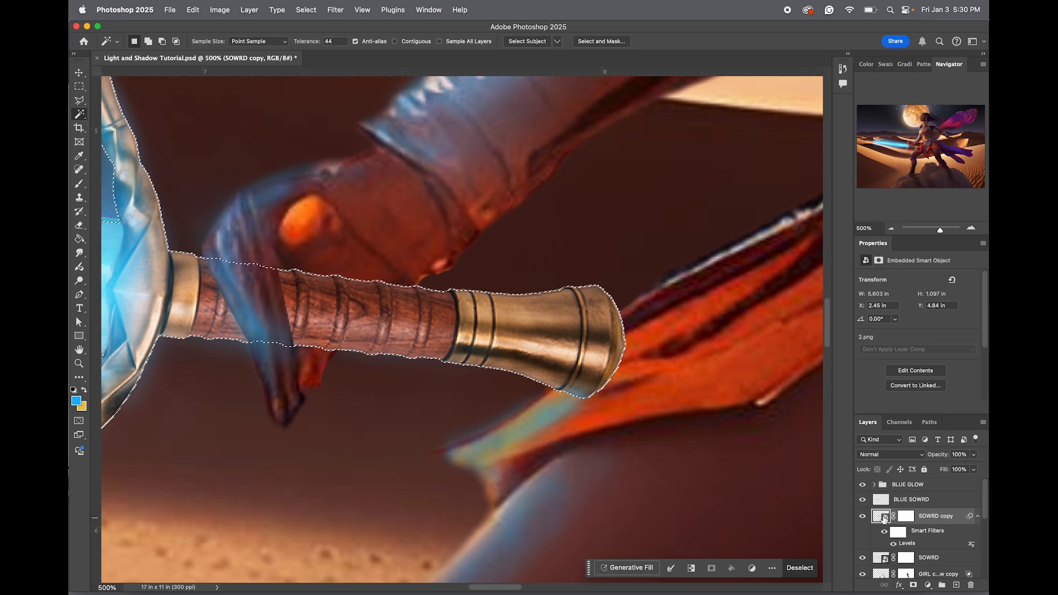
{"action": "right_click", "coordinate": [939, 519]}
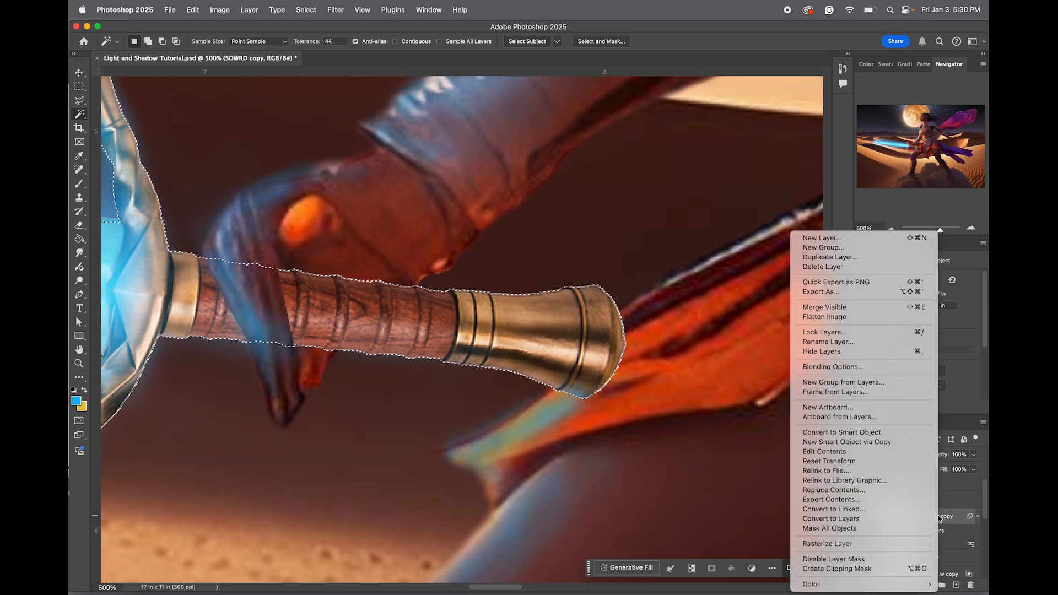
{"action": "left_click", "coordinate": [860, 544]}
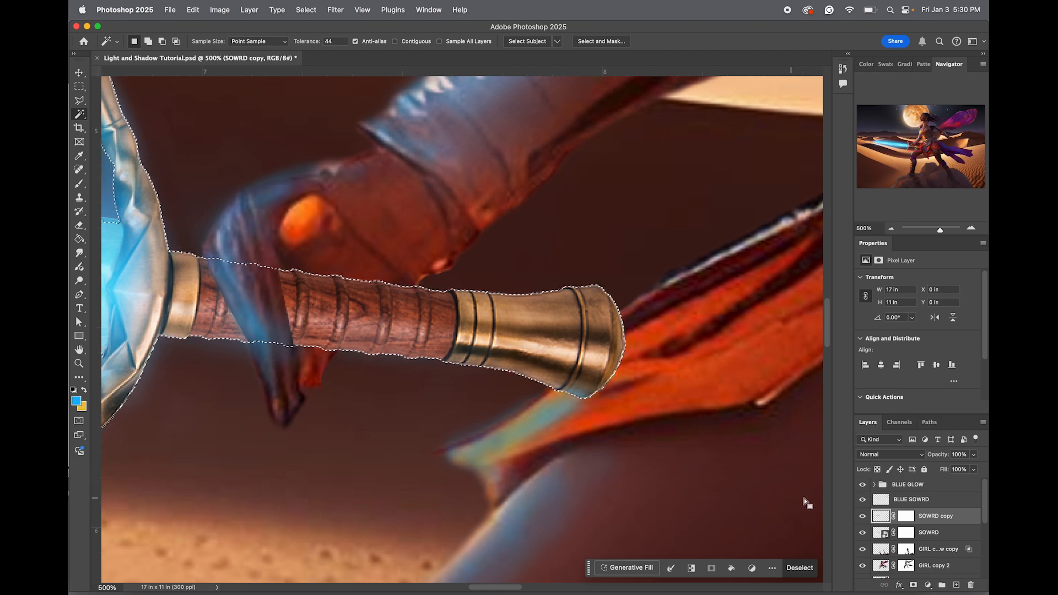
Fill the selected area around the sword with black on the SOWRD layer's mask, and deselect
{"action": "left_click", "coordinate": [907, 536]}
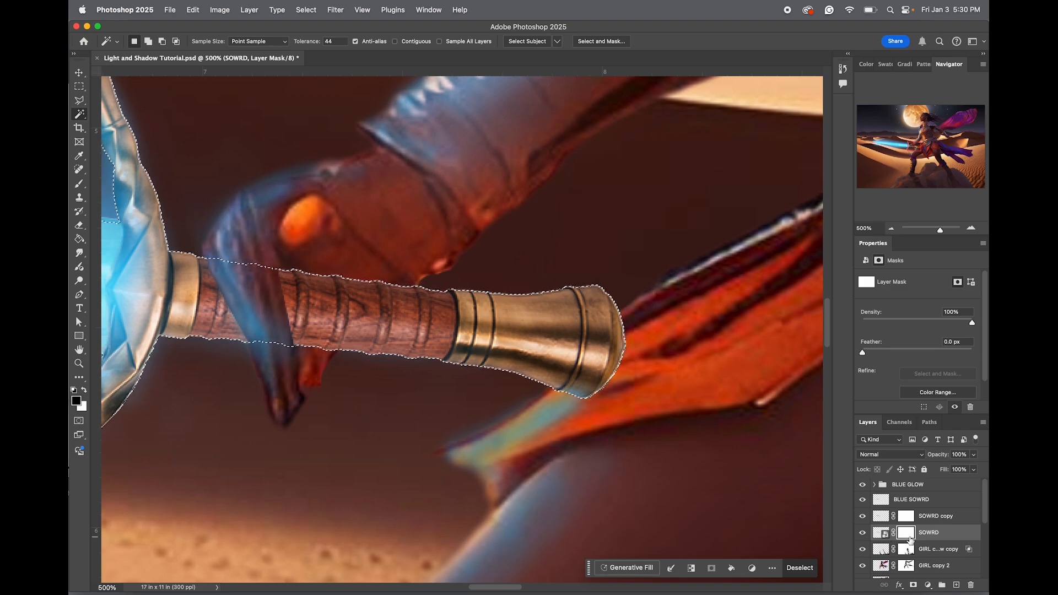
{"action": "key", "text": "x"}
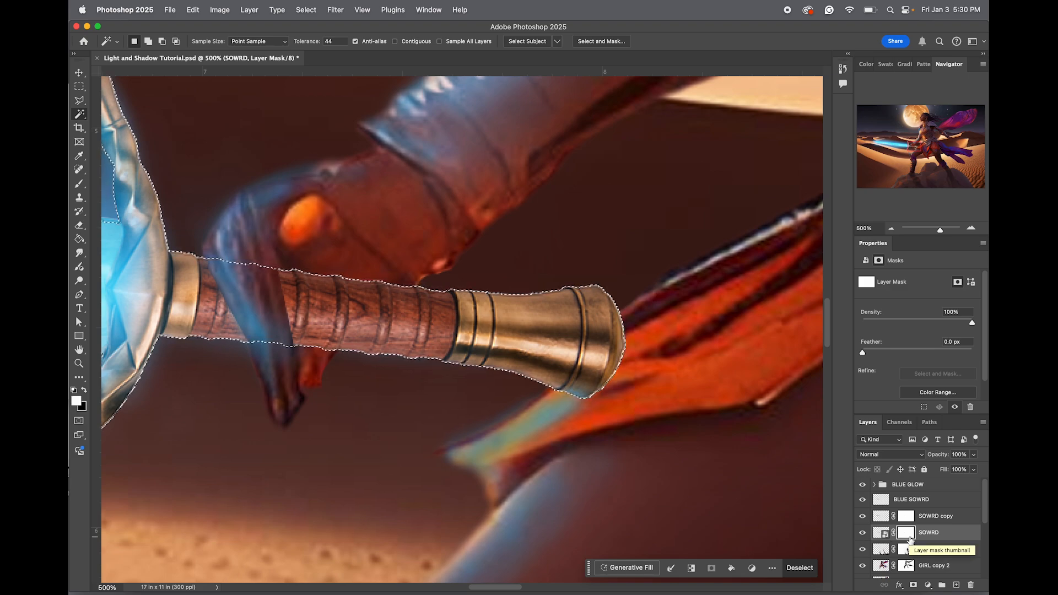
{"action": "key", "text": "BackSpace"}
{"action": "key", "text": "super+d"}
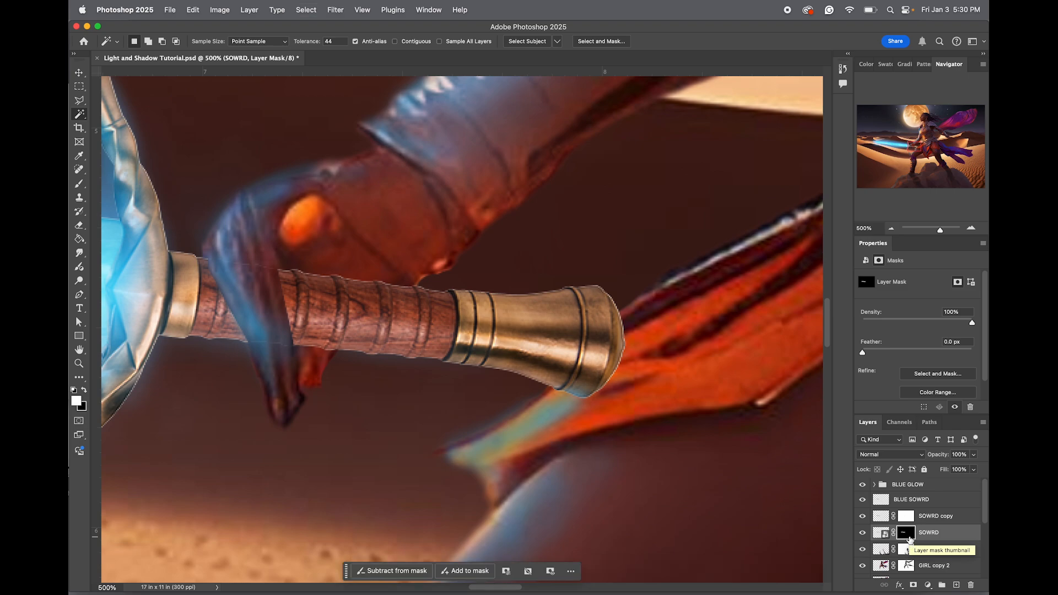
Toggle the SOWRD layer's visibility to check the masked edge, and restore the selection around the sword
{"action": "left_click", "coordinate": [861, 534]}
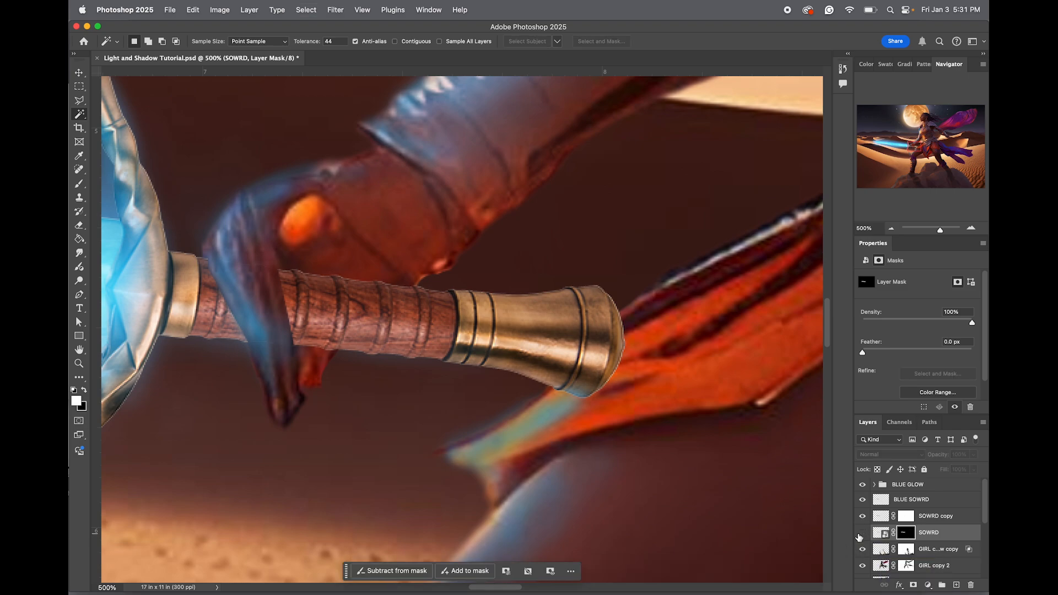
{"action": "left_click", "coordinate": [861, 533]}
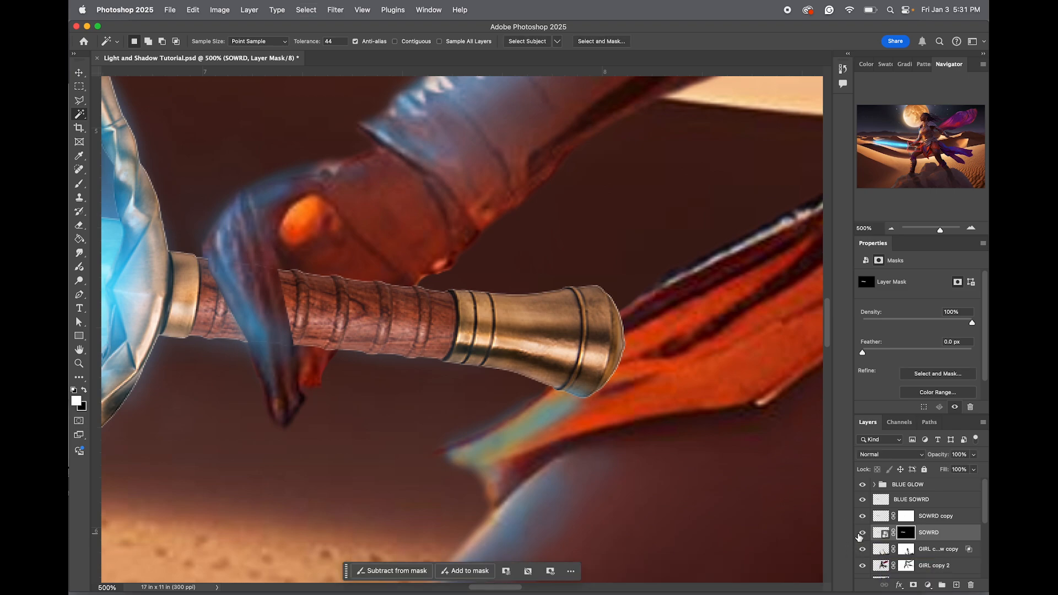
{"action": "key", "text": "super+z"}
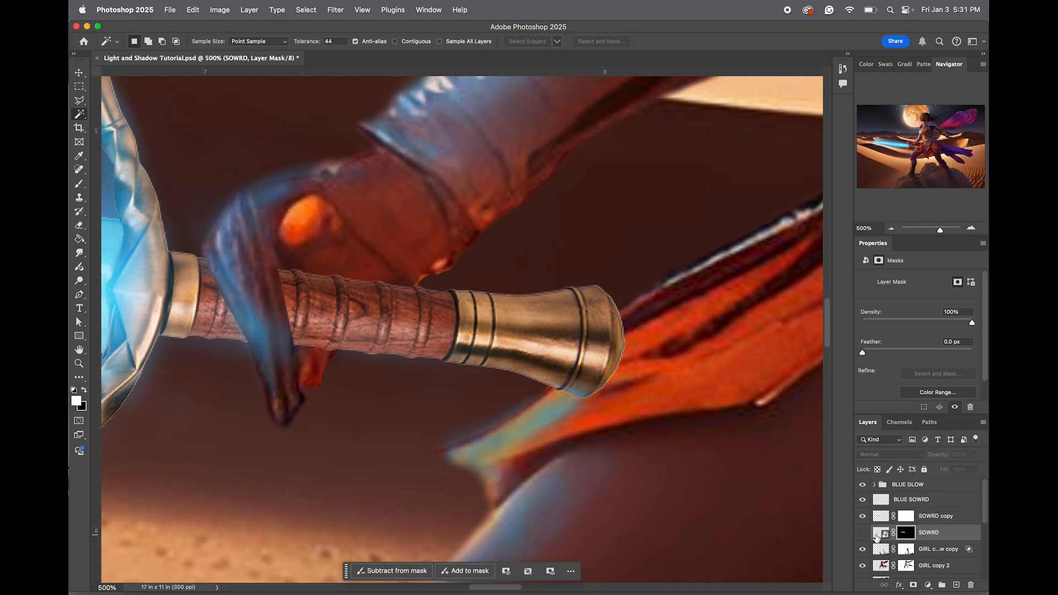
{"action": "key", "text": "super+z"}
{"action": "left_click", "coordinate": [880, 534], "text": "super"}
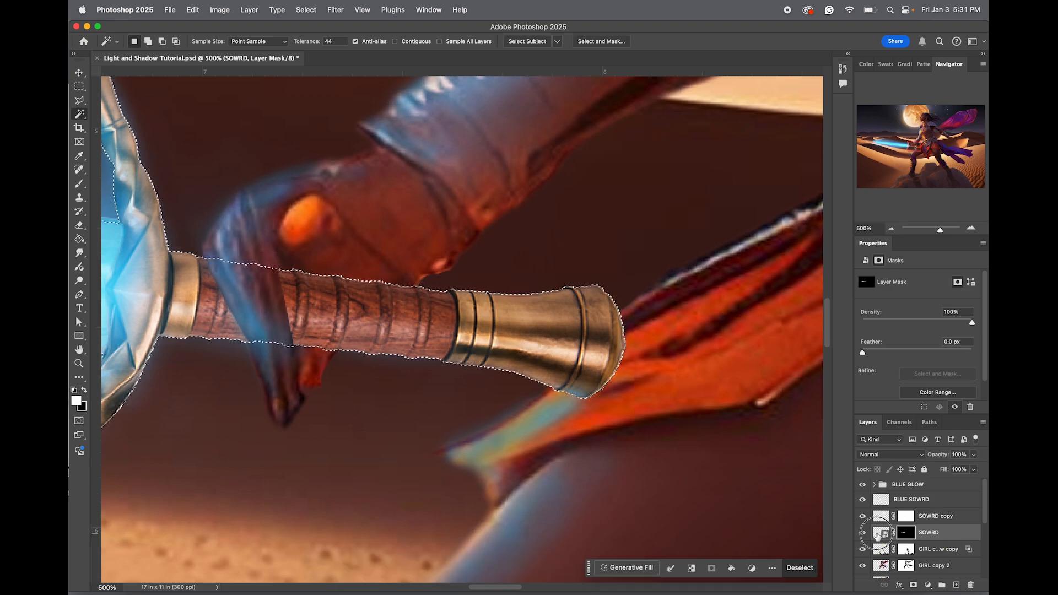
Try to delete the selected area from the SOWRD smart object, and rasterize the layer to make it editable
{"action": "left_click", "coordinate": [879, 533]}
{"action": "key", "text": "BackSpace"}
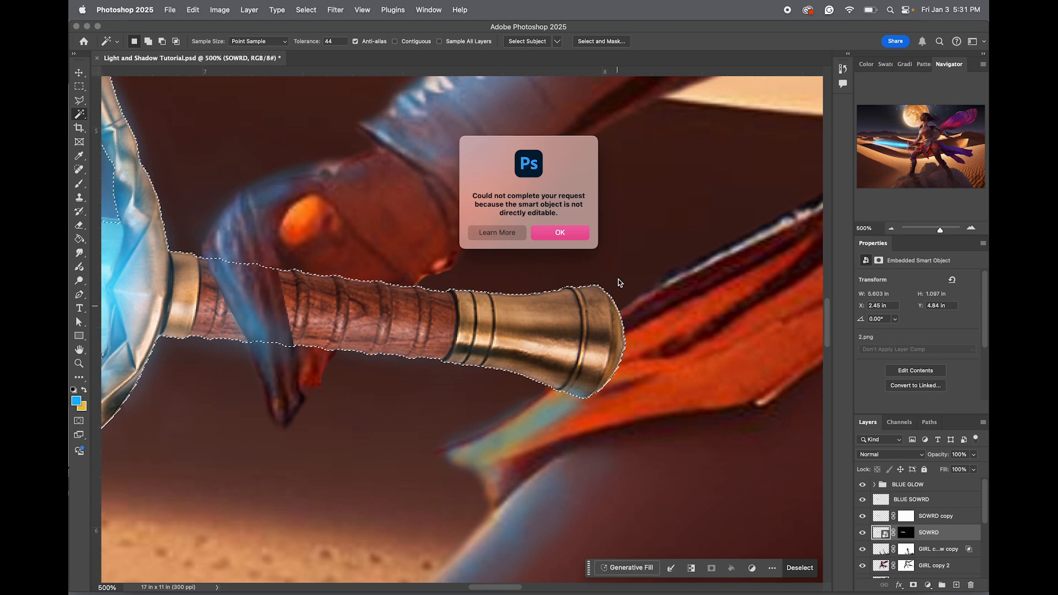
{"action": "left_click", "coordinate": [570, 234]}
{"action": "right_click", "coordinate": [944, 533]}
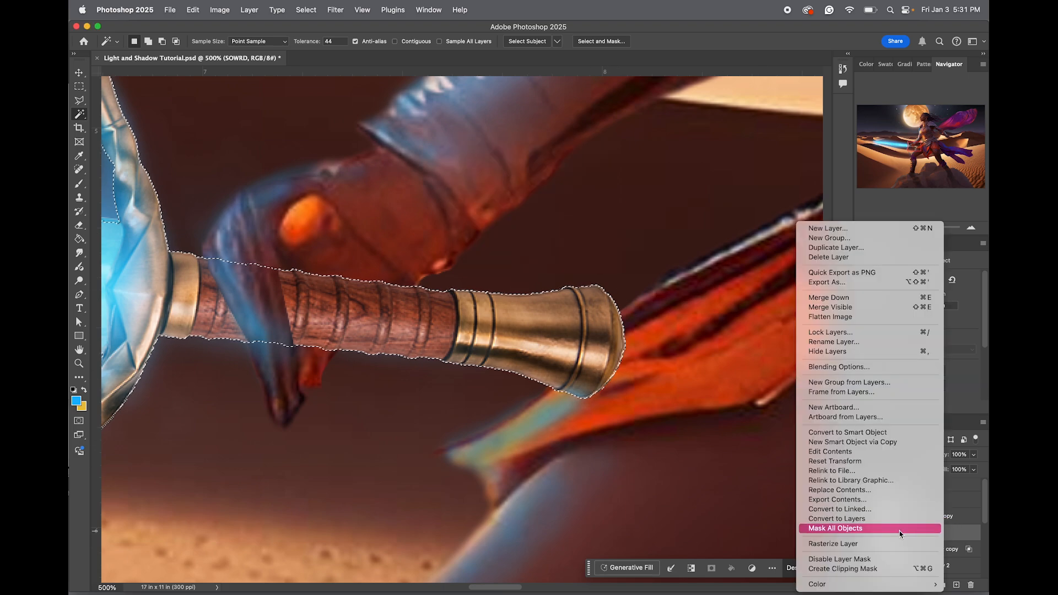
{"action": "left_click", "coordinate": [886, 544]}
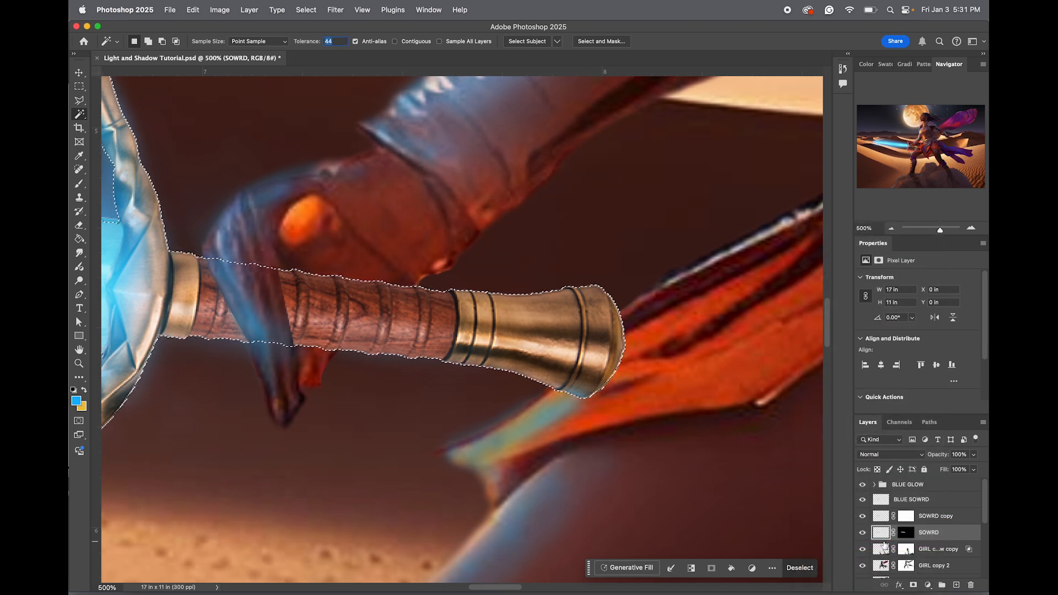
Reselect the area around the sword on the rasterized SOWRD layer to trim its fringe, and deselect
{"action": "key", "text": "super+d"}
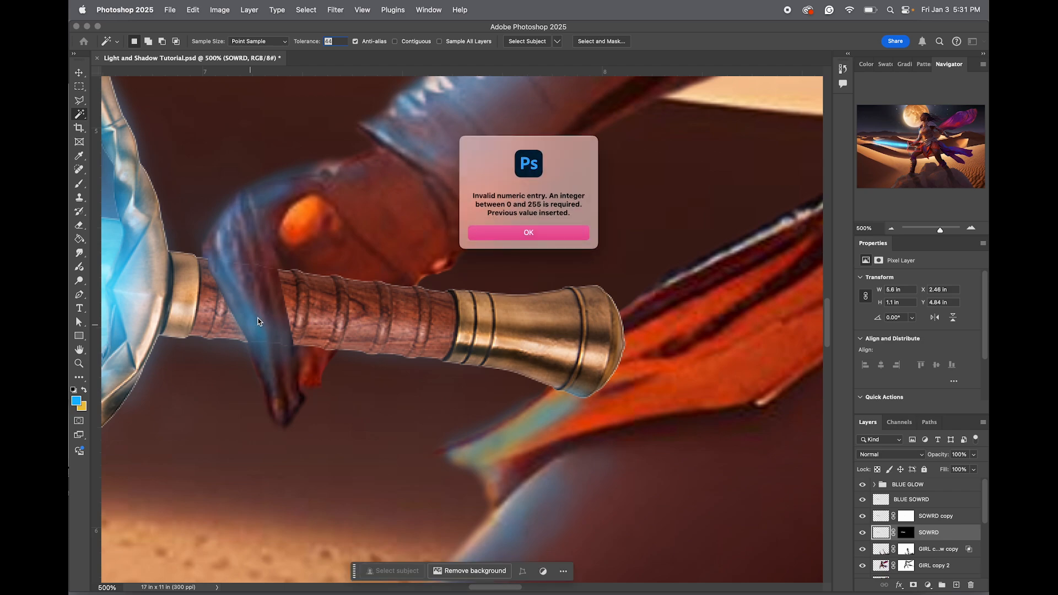
{"action": "left_click", "coordinate": [514, 238]}
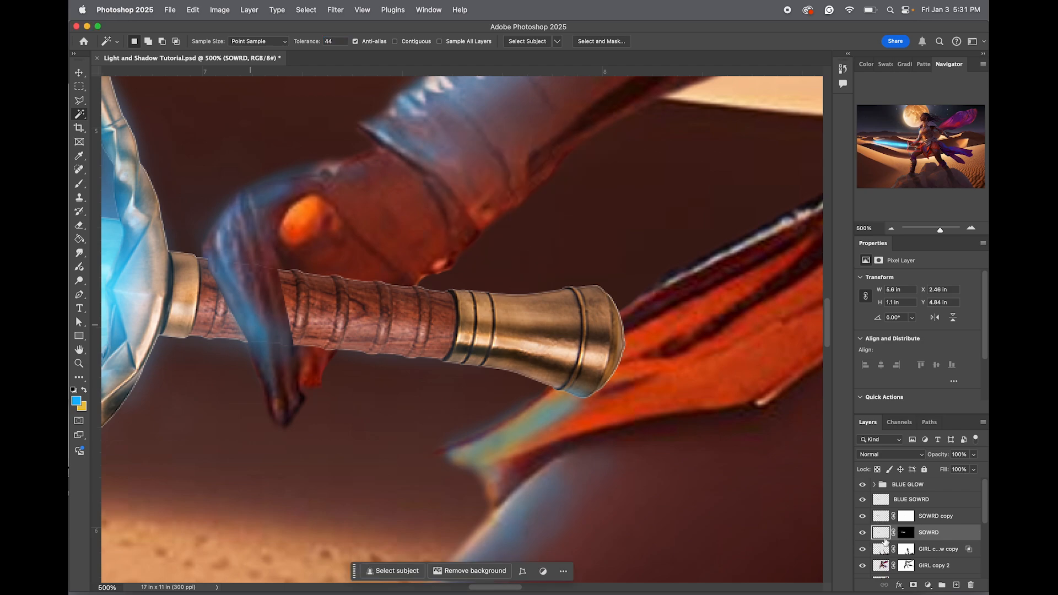
{"action": "left_click", "coordinate": [880, 534], "text": "super"}
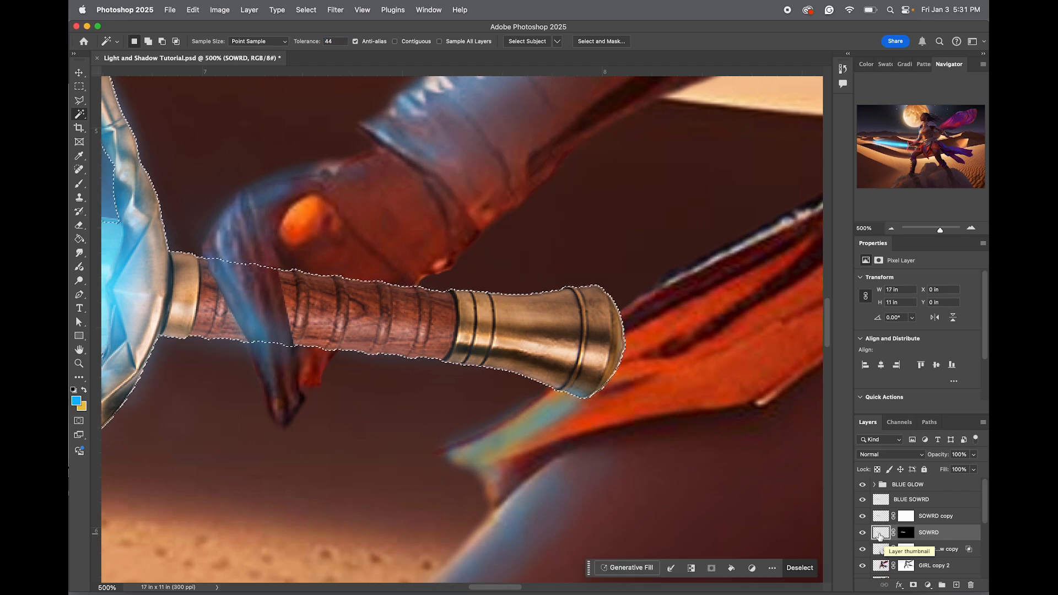
{"action": "key", "text": "super+d"}
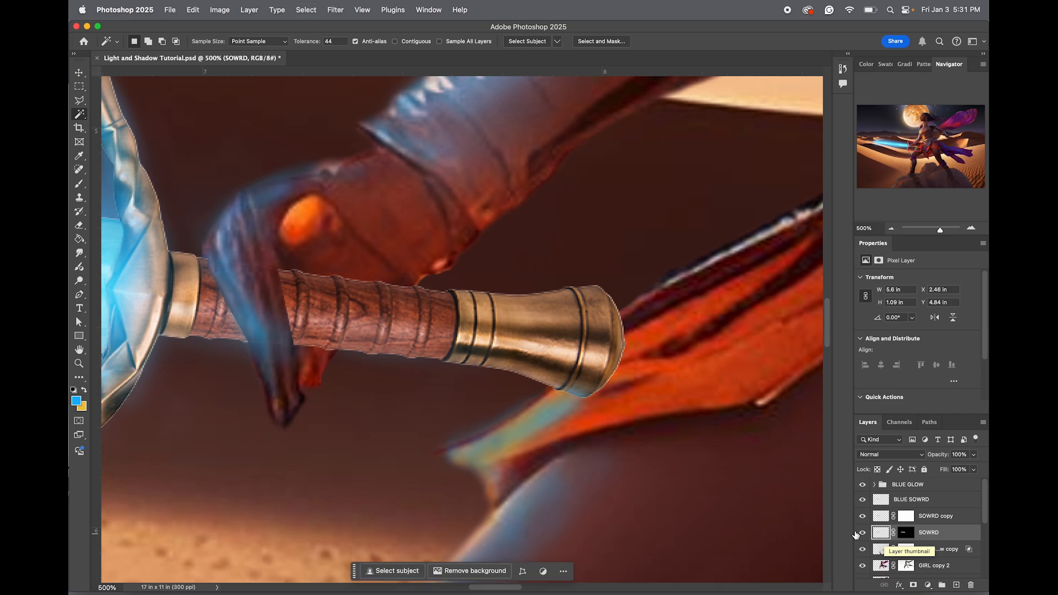
Compare the hilt with the SOWRD layer shown and hidden, and leave that layer hidden
{"action": "left_click", "coordinate": [862, 533]}
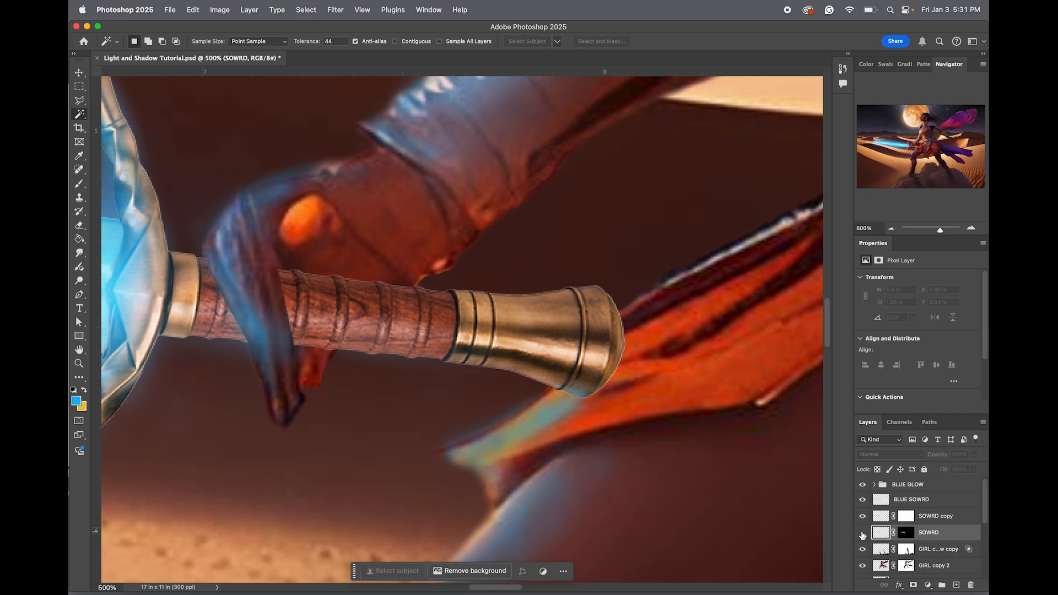
{"action": "left_click", "coordinate": [862, 533]}
{"action": "left_click", "coordinate": [863, 533]}
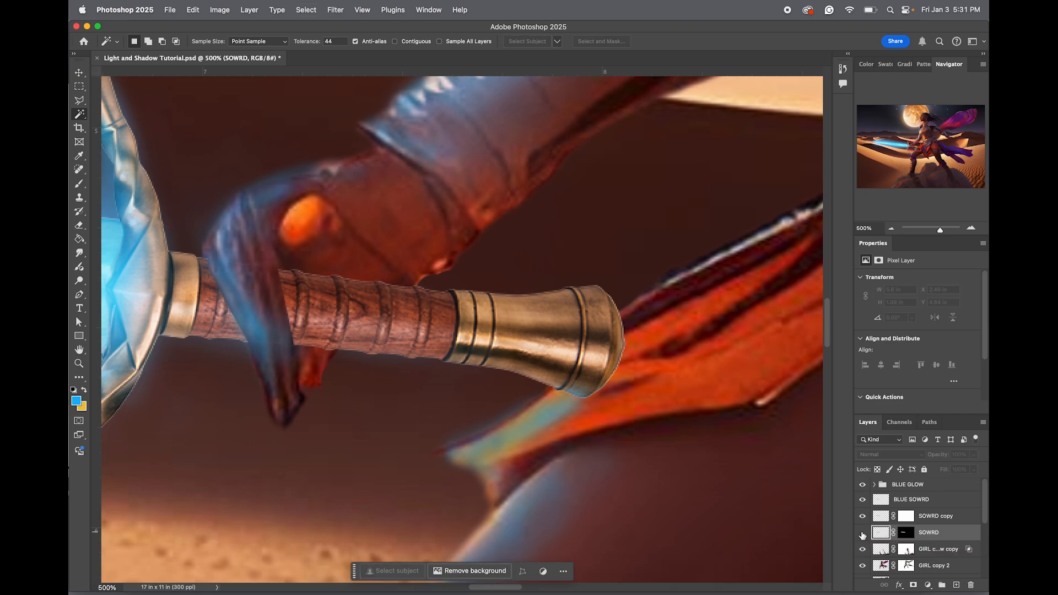
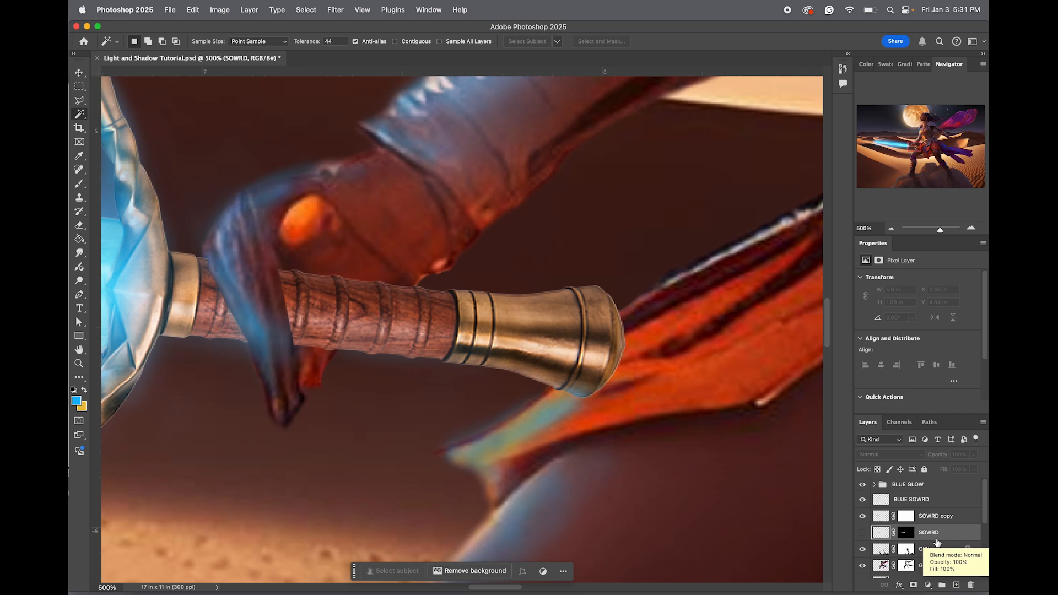
{"action": "left_click", "coordinate": [864, 535]}
{"action": "left_click", "coordinate": [865, 535]}
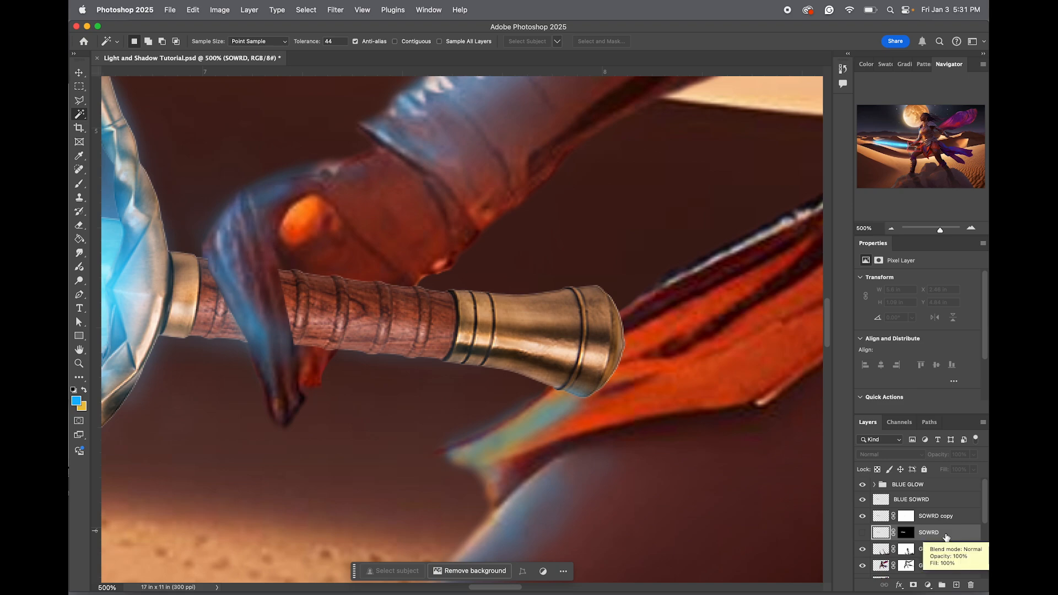
Try duplicating the SOWRD copy layer within the same document, and undo the duplication
{"action": "right_click", "coordinate": [937, 519]}
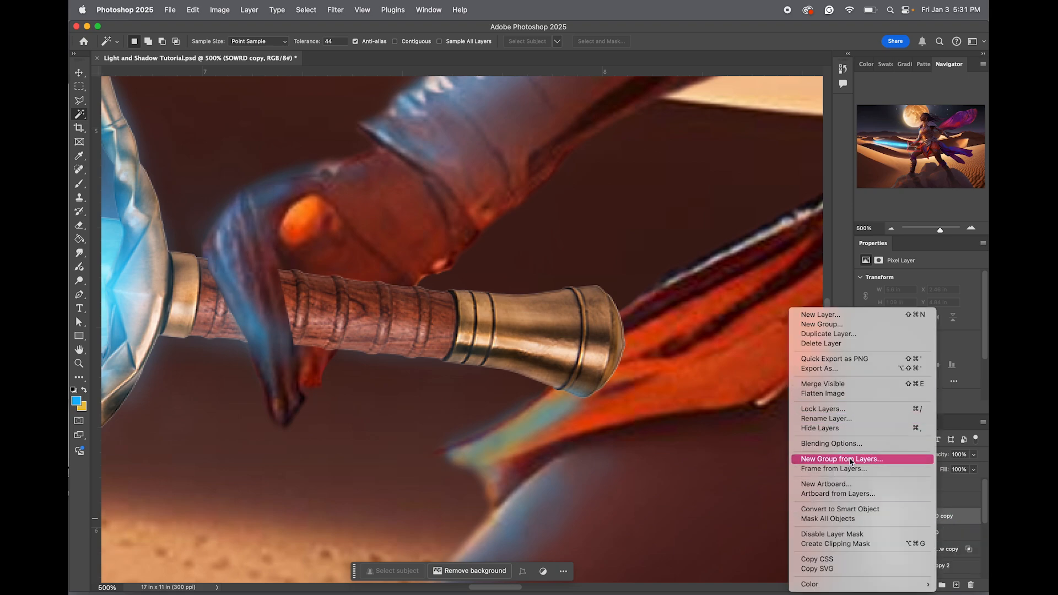
{"action": "left_click", "coordinate": [966, 544]}
{"action": "right_click", "coordinate": [935, 523]}
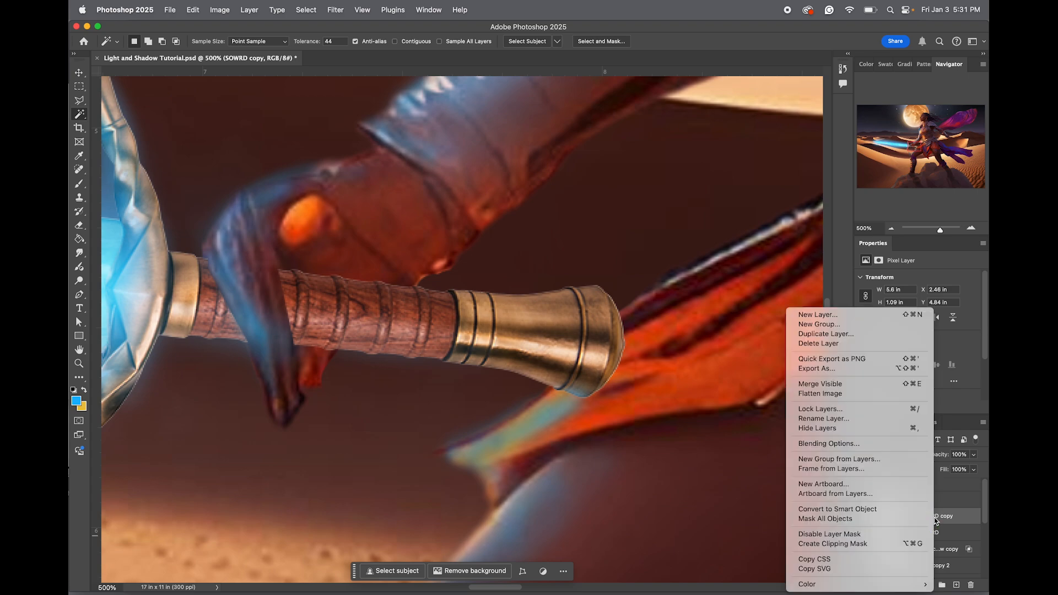
{"action": "left_click", "coordinate": [839, 336]}
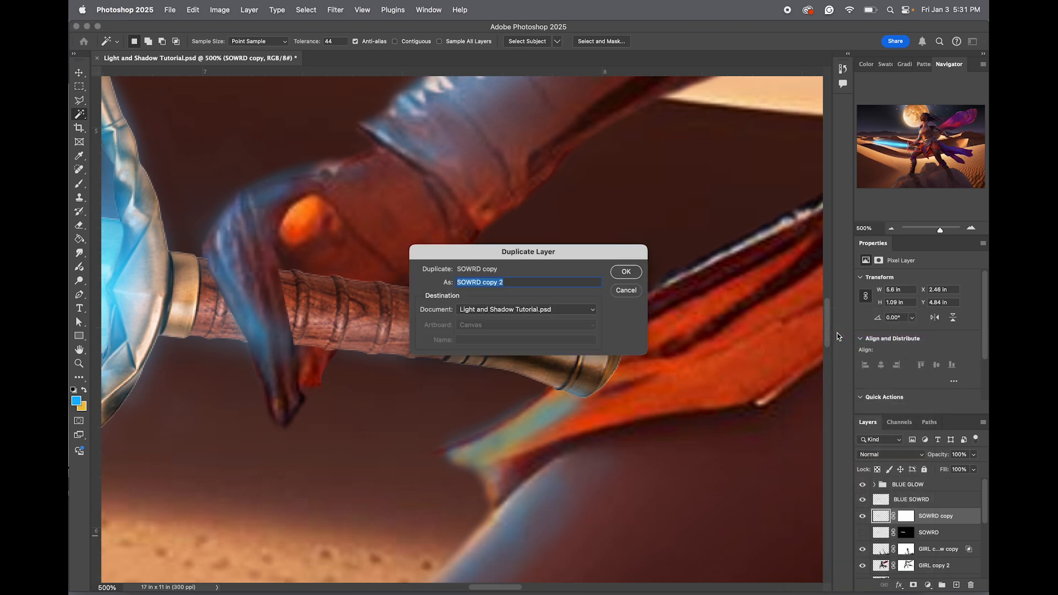
{"action": "key", "text": "Return"}
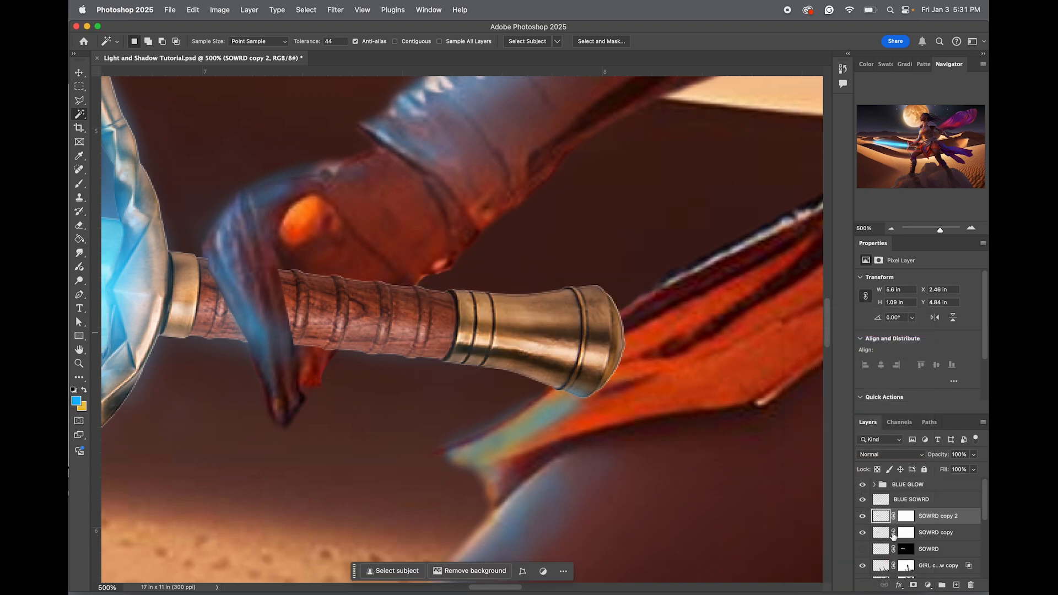
{"action": "key", "text": "super+z"}
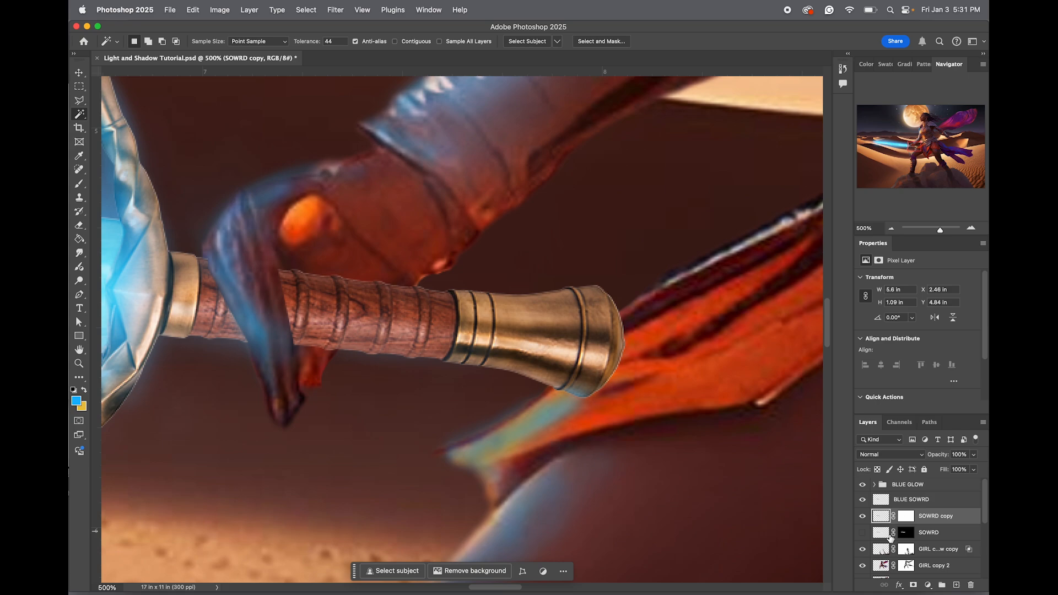
{"action": "left_click", "coordinate": [863, 534]}
{"action": "left_click_drag", "start_coordinate": [908, 143], "coordinate": [907, 140]}
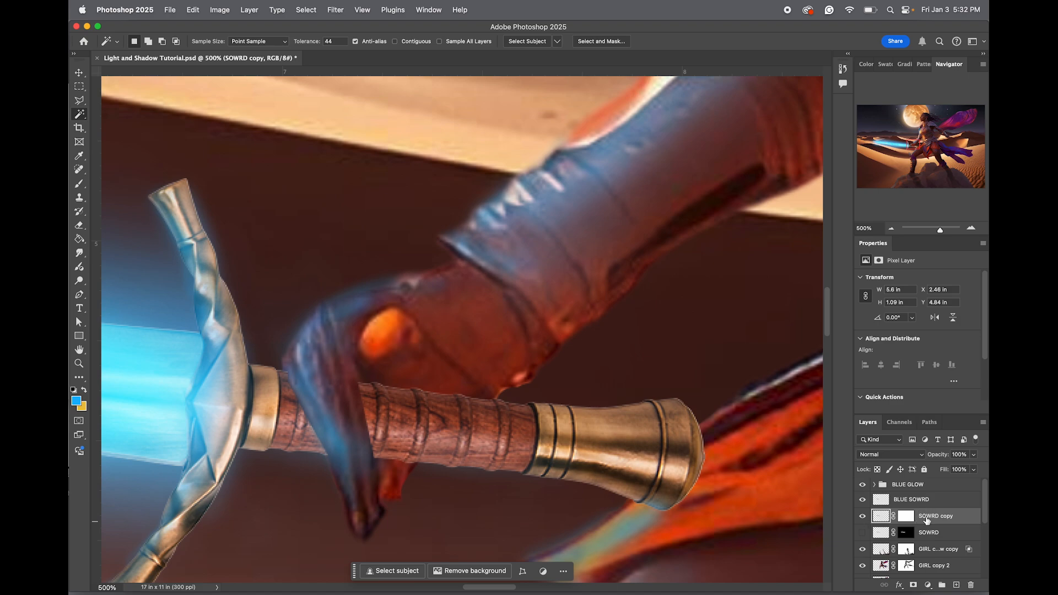
Duplicate the SOWRD copy layer and darken the duplicate with Levels, setting the midtones to about 0.60
{"action": "right_click", "coordinate": [927, 518]}
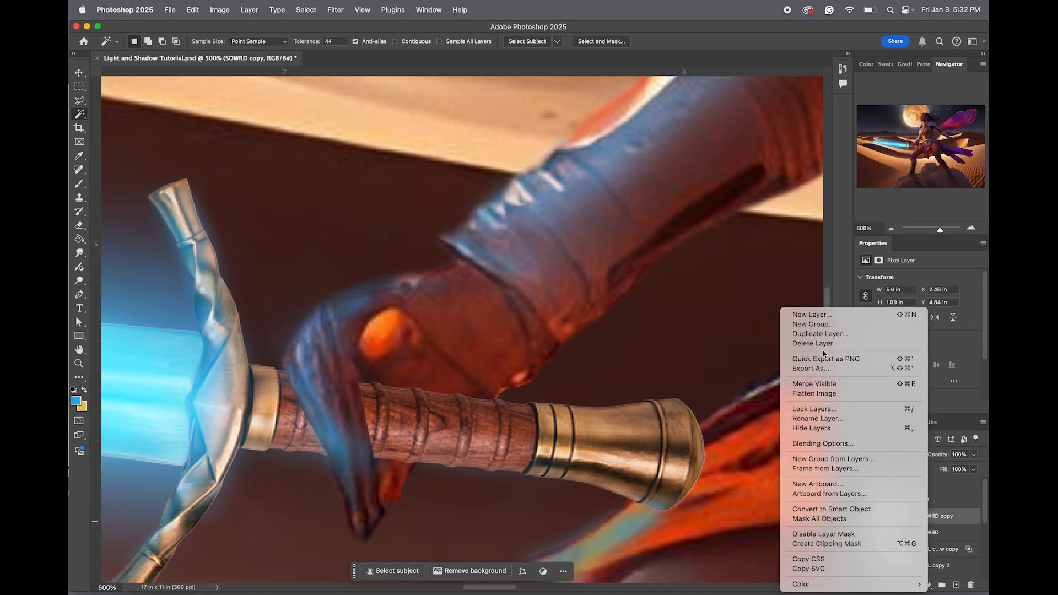
{"action": "left_click", "coordinate": [822, 334]}
{"action": "key", "text": "Return"}
{"action": "key", "text": "super+l"}
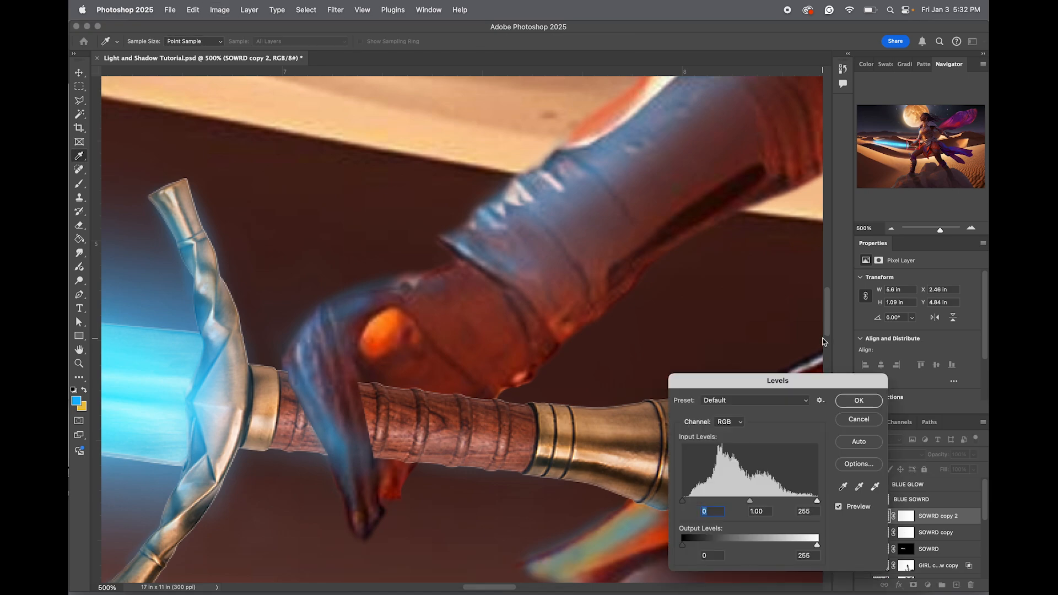
{"action": "left_click_drag", "start_coordinate": [750, 504], "coordinate": [774, 504]}
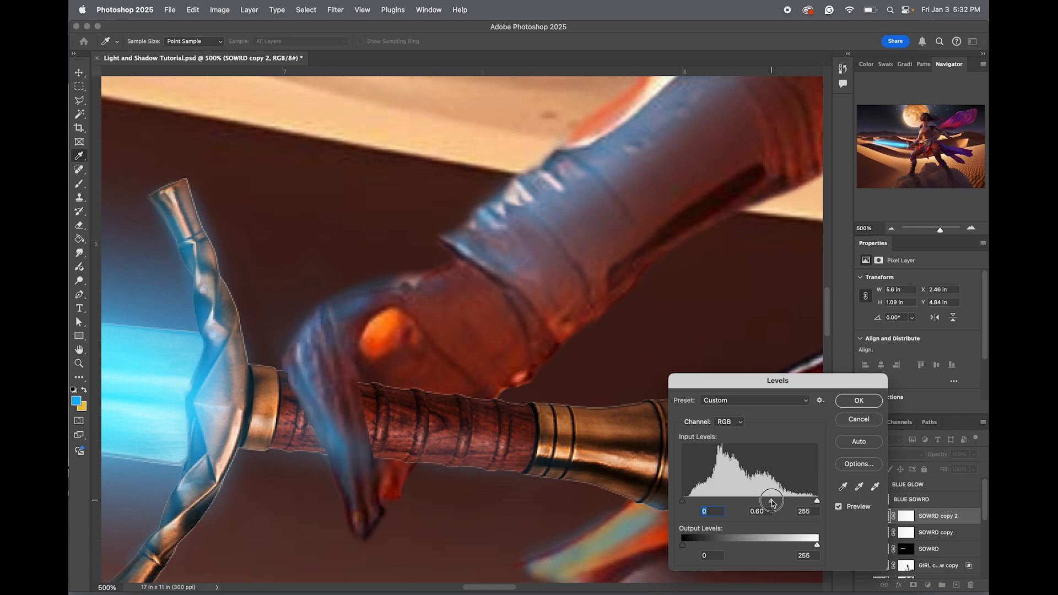
{"action": "left_click_drag", "start_coordinate": [773, 503], "coordinate": [772, 503]}
{"action": "left_click", "coordinate": [858, 403]}
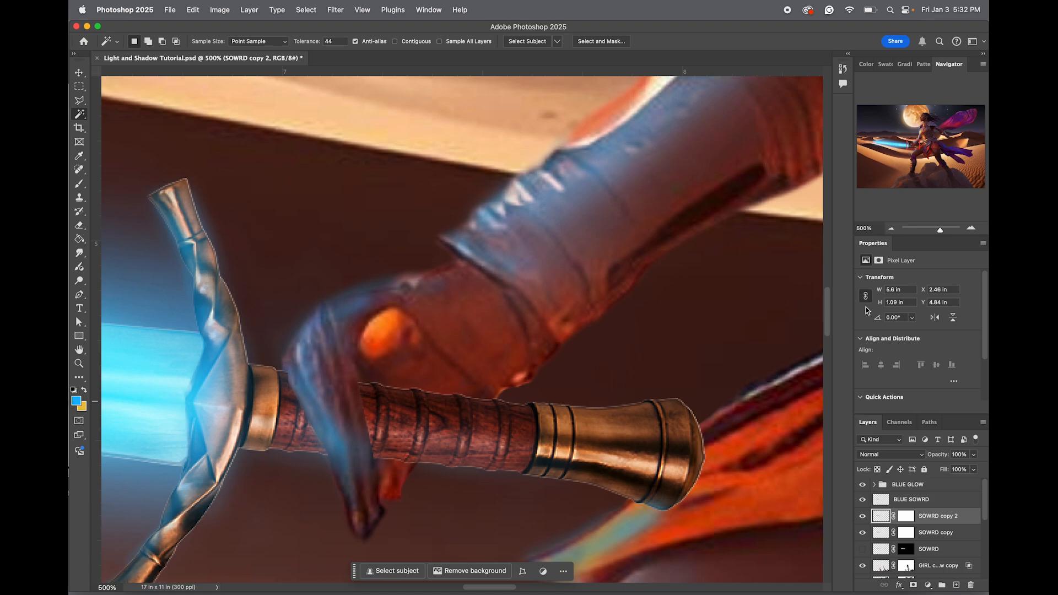
Compare the hilt with the darkened SOWRD copy 2 layer hidden and shown
{"action": "left_click", "coordinate": [863, 516]}
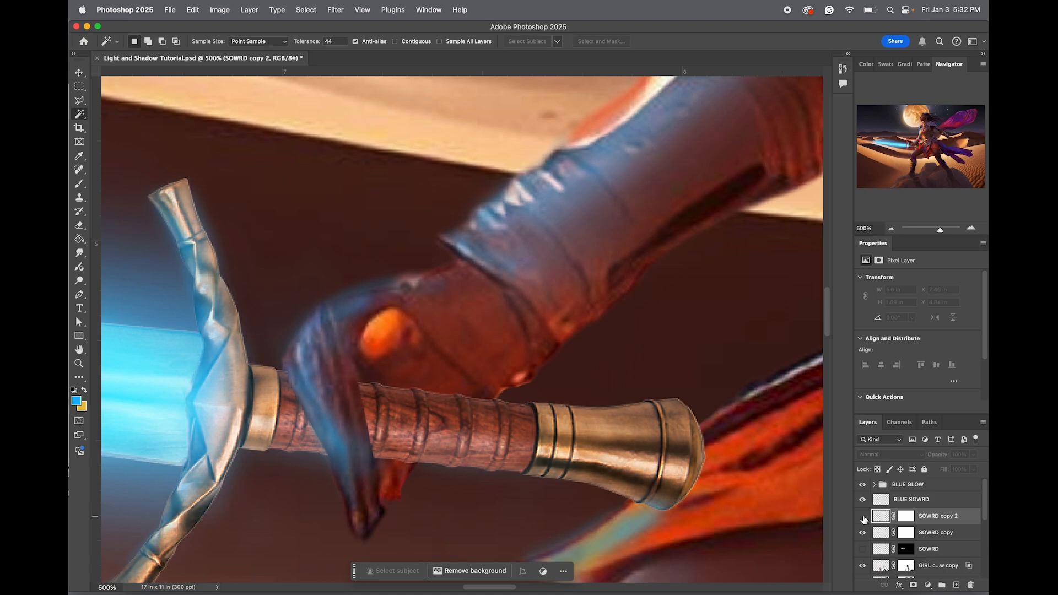
{"action": "left_click", "coordinate": [863, 516]}
{"action": "left_click", "coordinate": [863, 517]}
{"action": "left_click", "coordinate": [863, 516]}
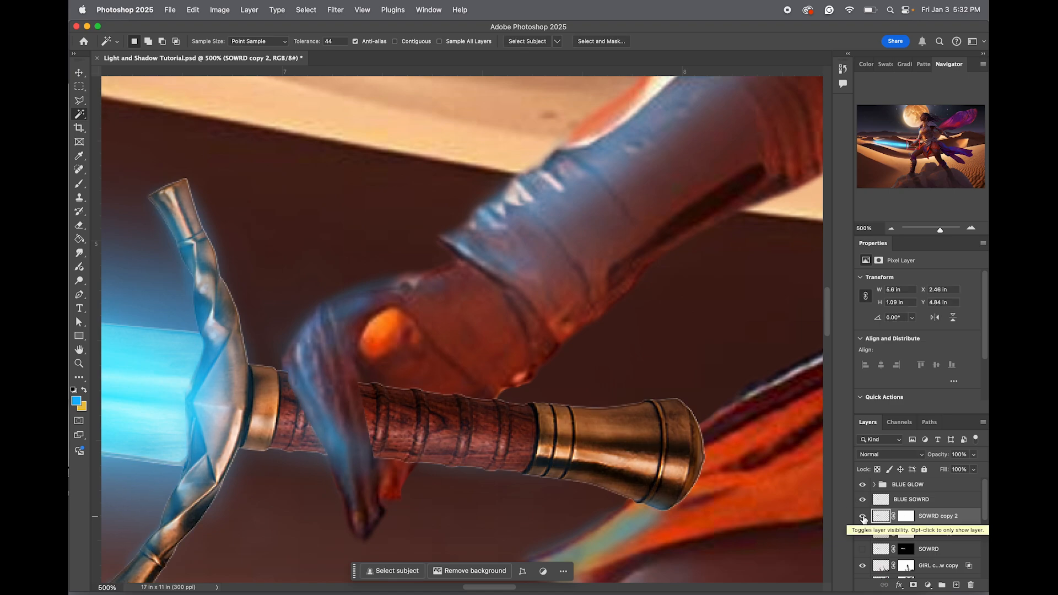
Try selecting the area around the sword on SOWRD copy 2, deselect, and delete that duplicate layer
{"action": "left_click", "coordinate": [507, 406]}
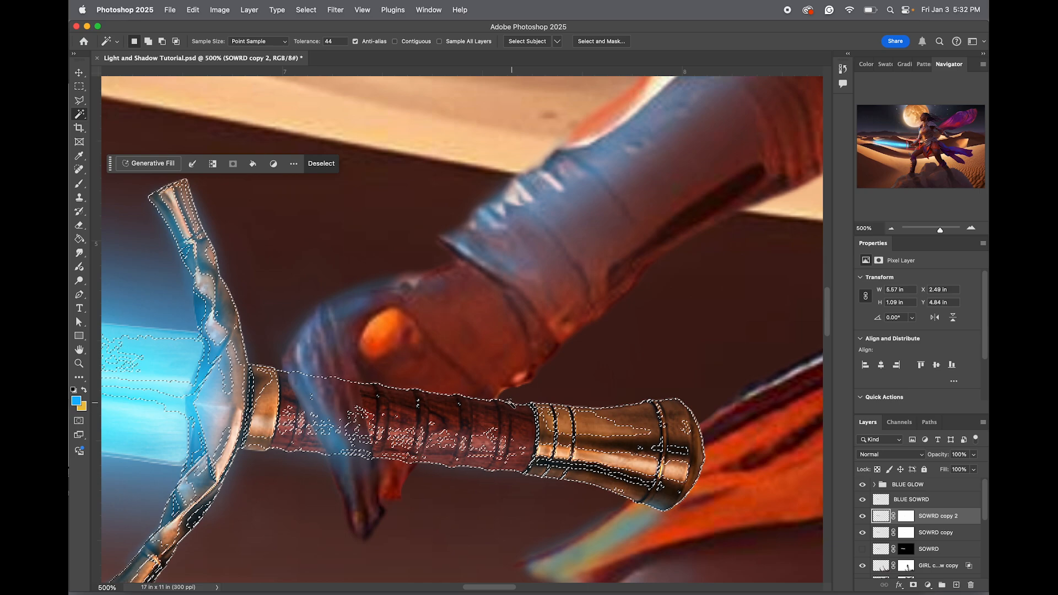
{"action": "left_click", "coordinate": [506, 403]}
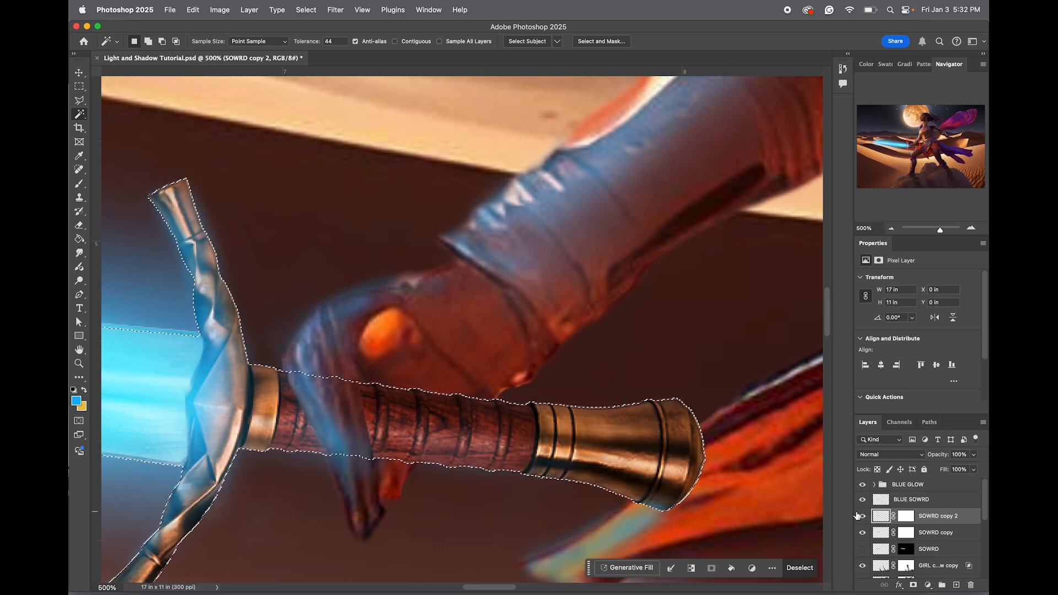
{"action": "key", "text": "super+d"}
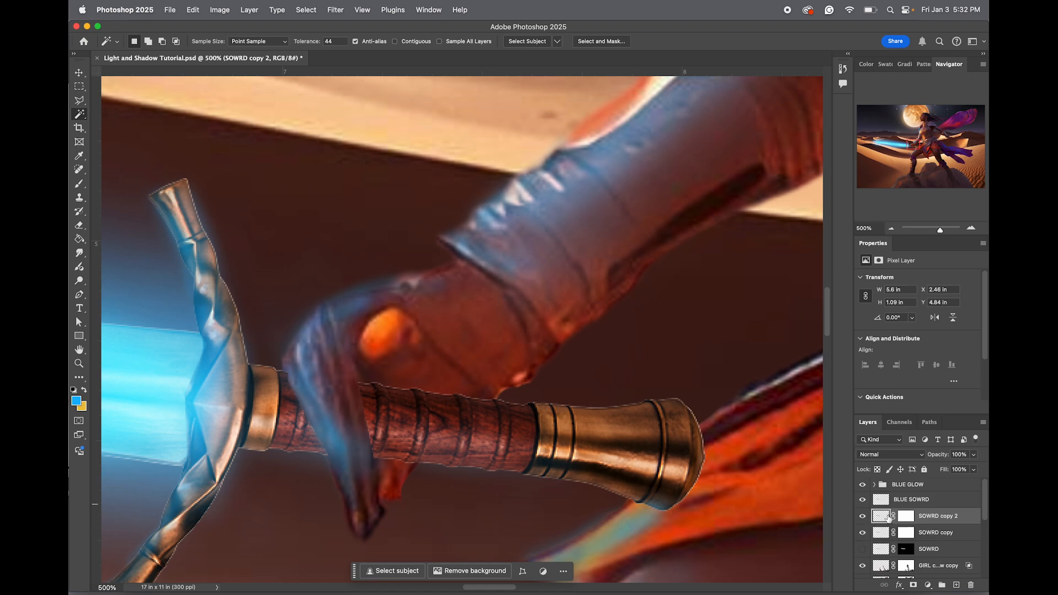
{"action": "key", "text": "v"}
{"action": "key", "text": "Delete"}
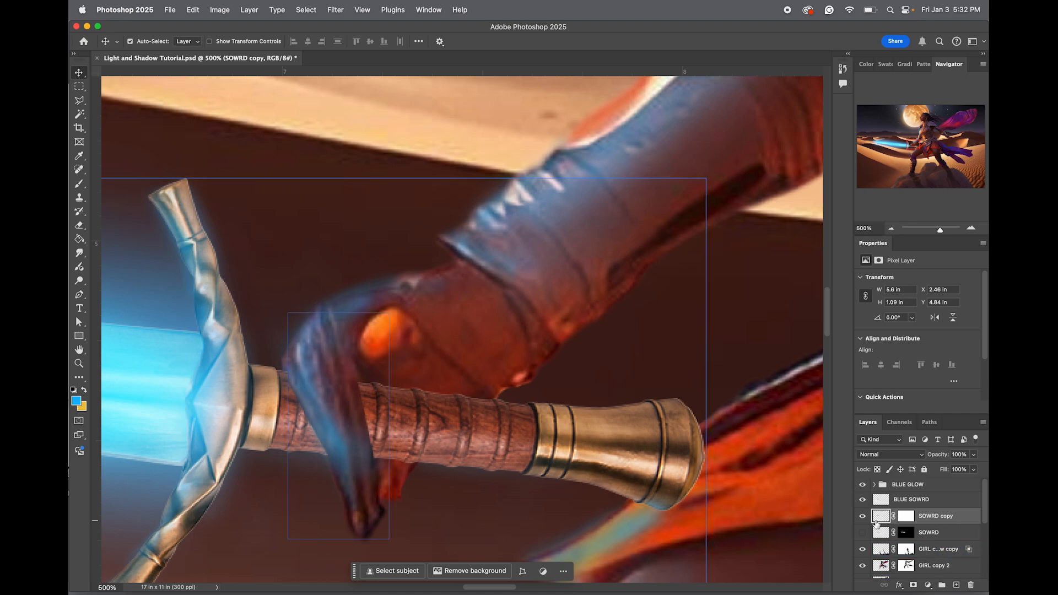
Burn shadows around the gloved fingers and along the wooden grip on SOWRD copy, using Midtones at 22% exposure and a size 25 brush
{"action": "left_click", "coordinate": [79, 253]}
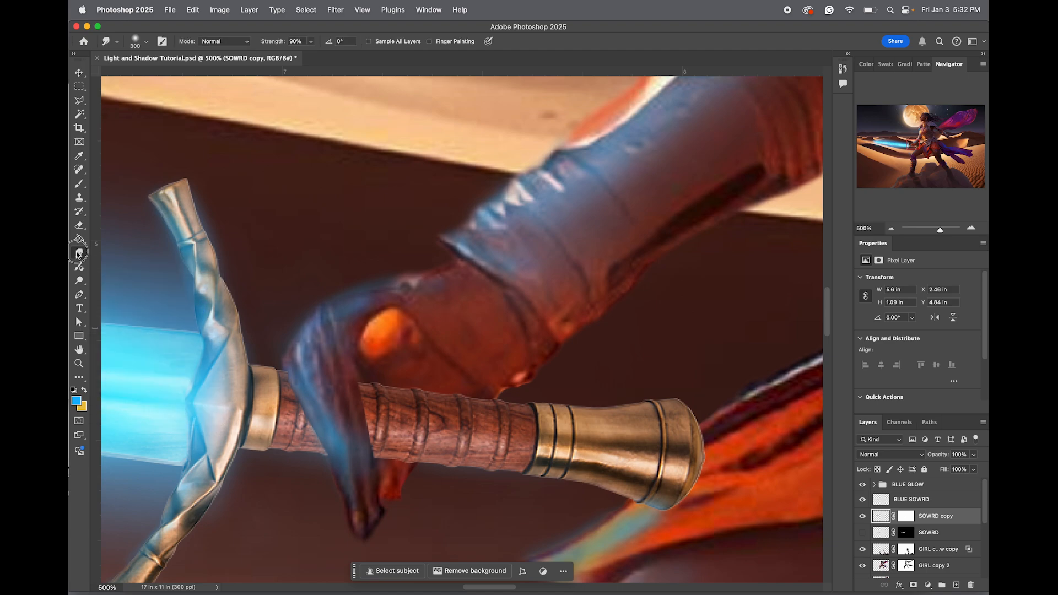
{"action": "right_click", "coordinate": [79, 254]}
{"action": "left_click", "coordinate": [79, 254]}
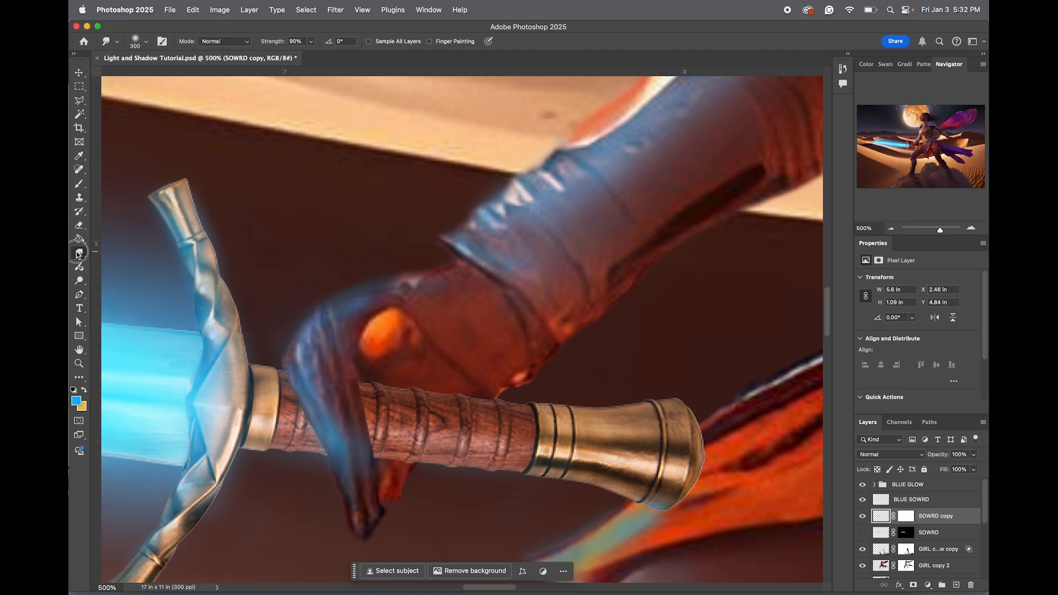
{"action": "left_click", "coordinate": [80, 281]}
{"action": "right_click", "coordinate": [80, 281]}
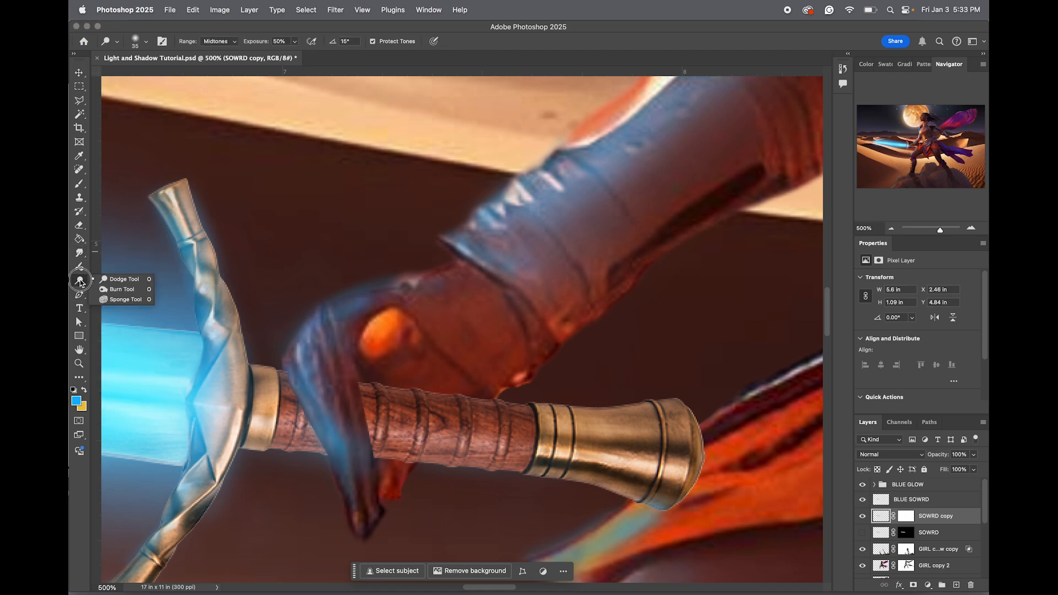
{"action": "left_click", "coordinate": [112, 290]}
{"action": "mouse_move", "coordinate": [350, 391]}
{"action": "left_mouse_down"}
{"action": "mouse_move", "coordinate": [362, 392]}
{"action": "mouse_move", "coordinate": [368, 457]}
{"action": "mouse_move", "coordinate": [397, 392]}
{"action": "left_mouse_up"}
{"action": "key", "text": "bracketright"}
{"action": "key", "text": "bracketright"}
{"action": "key", "text": "bracketright"}
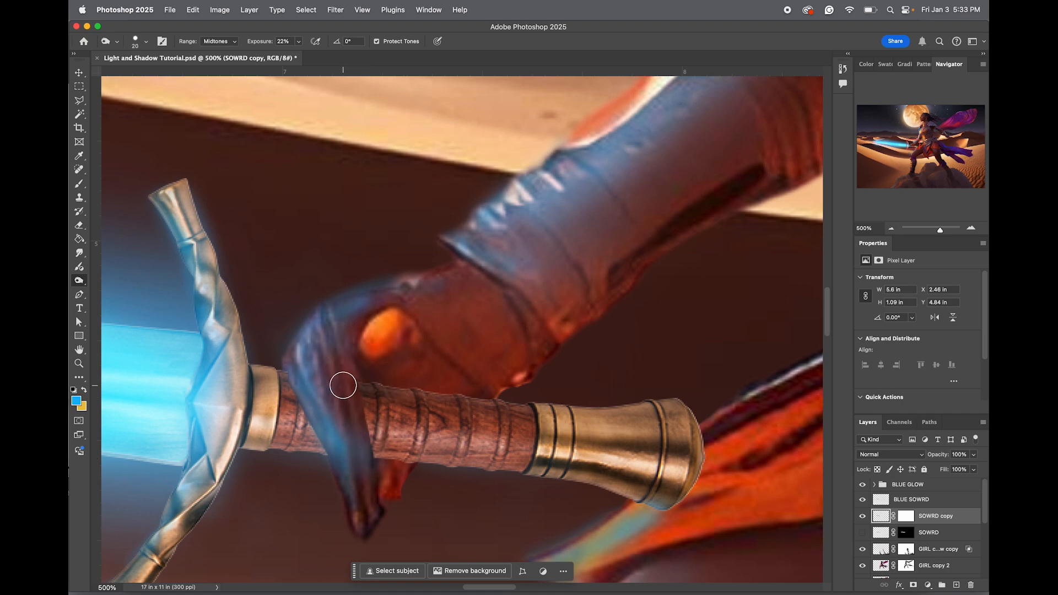
{"action": "mouse_move", "coordinate": [367, 426]}
{"action": "left_mouse_down"}
{"action": "mouse_move", "coordinate": [411, 381]}
{"action": "mouse_move", "coordinate": [482, 389]}
{"action": "mouse_move", "coordinate": [359, 423]}
{"action": "mouse_move", "coordinate": [374, 455]}
{"action": "left_mouse_up"}
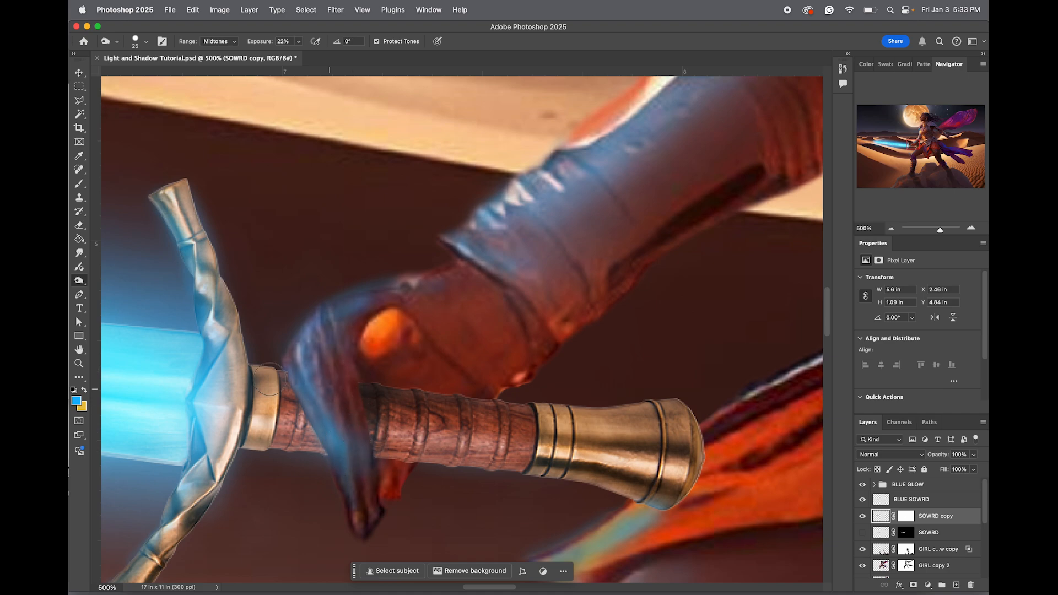
{"action": "mouse_move", "coordinate": [281, 421]}
{"action": "left_mouse_down"}
{"action": "mouse_move", "coordinate": [326, 449]}
{"action": "mouse_move", "coordinate": [314, 448]}
{"action": "mouse_move", "coordinate": [561, 470]}
{"action": "left_mouse_up"}
{"action": "mouse_move", "coordinate": [335, 426]}
{"action": "left_mouse_down"}
{"action": "mouse_move", "coordinate": [357, 428]}
{"action": "mouse_move", "coordinate": [371, 412]}
{"action": "mouse_move", "coordinate": [499, 446]}
{"action": "mouse_move", "coordinate": [543, 447]}
{"action": "mouse_move", "coordinate": [619, 484]}
{"action": "mouse_move", "coordinate": [669, 449]}
{"action": "mouse_move", "coordinate": [610, 480]}
{"action": "mouse_move", "coordinate": [585, 474]}
{"action": "left_mouse_up"}
{"action": "mouse_move", "coordinate": [292, 414]}
{"action": "left_mouse_down"}
{"action": "mouse_move", "coordinate": [260, 410]}
{"action": "mouse_move", "coordinate": [253, 450]}
{"action": "mouse_move", "coordinate": [267, 418]}
{"action": "mouse_move", "coordinate": [318, 442]}
{"action": "mouse_move", "coordinate": [401, 431]}
{"action": "mouse_move", "coordinate": [397, 454]}
{"action": "mouse_move", "coordinate": [363, 436]}
{"action": "mouse_move", "coordinate": [355, 377]}
{"action": "mouse_move", "coordinate": [366, 450]}
{"action": "mouse_move", "coordinate": [354, 373]}
{"action": "mouse_move", "coordinate": [372, 463]}
{"action": "mouse_move", "coordinate": [374, 357]}
{"action": "left_mouse_up"}
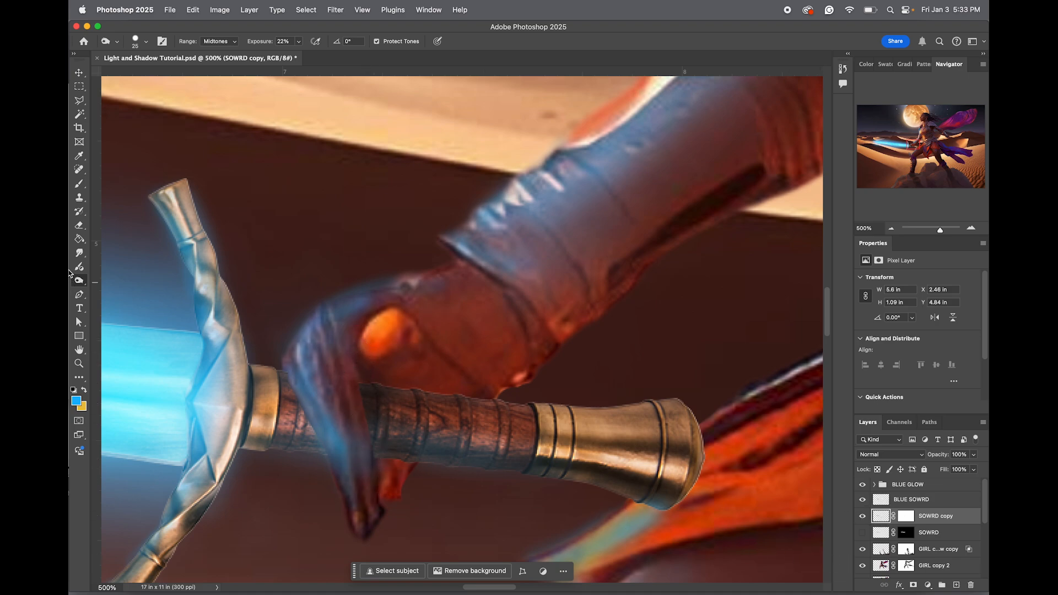
Try desaturating the wooden grip with the Sponge tool at 100% flow, and undo the stroke
{"action": "left_click", "coordinate": [81, 258]}
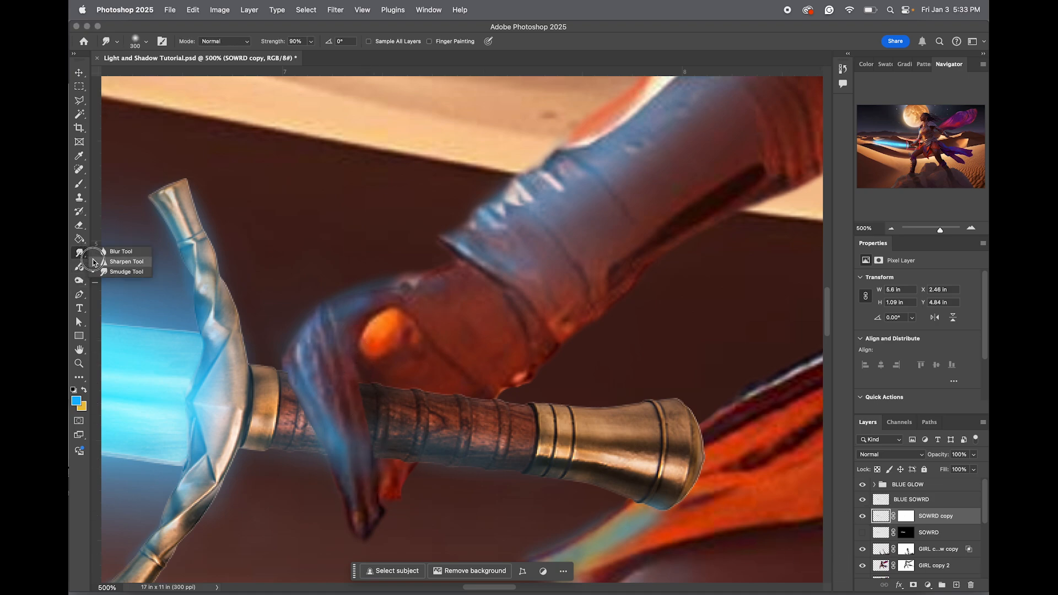
{"action": "left_click", "coordinate": [126, 249]}
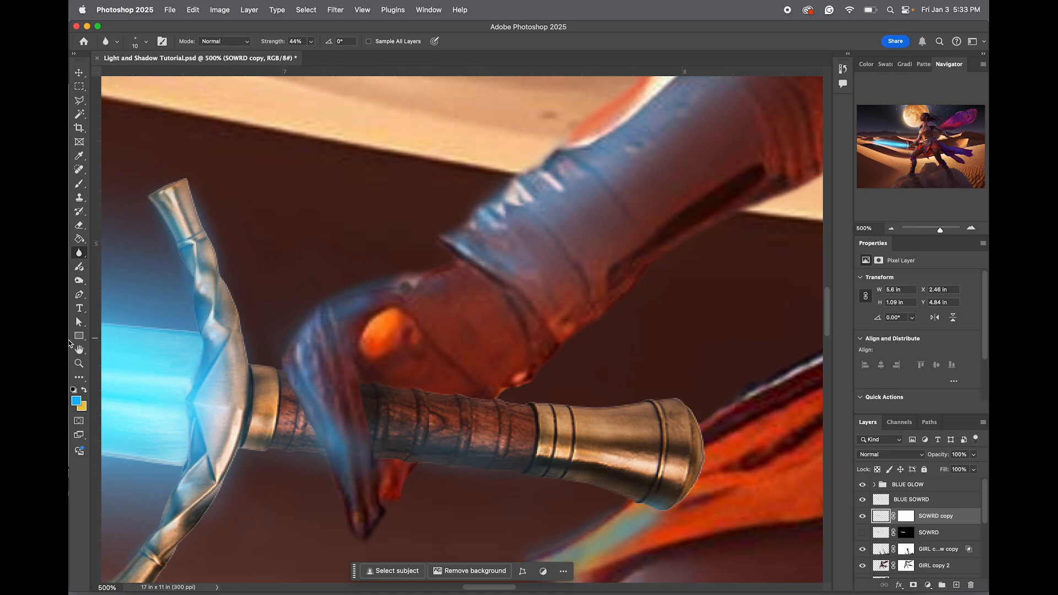
{"action": "left_click", "coordinate": [84, 282]}
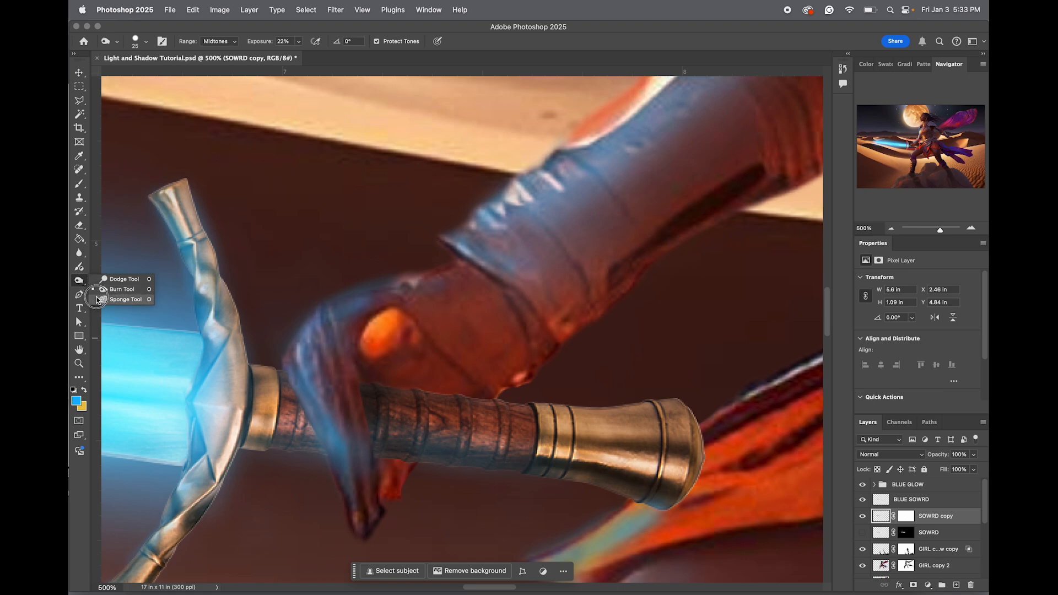
{"action": "left_click", "coordinate": [113, 300]}
{"action": "key", "text": "bracketright"}
{"action": "key", "text": "bracketright"}
{"action": "key", "text": "bracketright"}
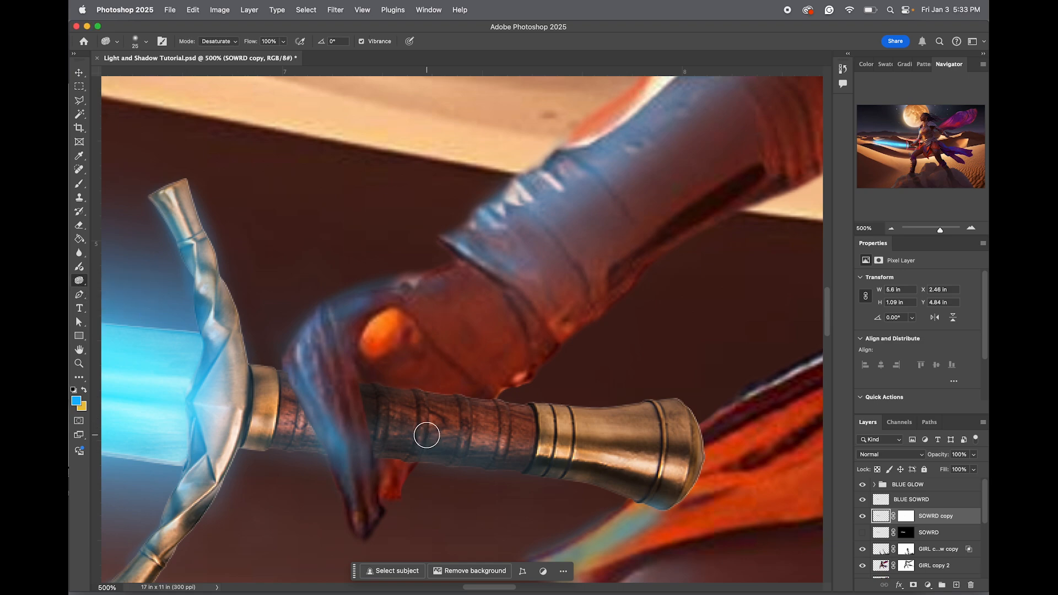
{"action": "mouse_move", "coordinate": [425, 433]}
{"action": "left_mouse_down"}
{"action": "mouse_move", "coordinate": [492, 454]}
{"action": "mouse_move", "coordinate": [398, 442]}
{"action": "mouse_move", "coordinate": [512, 459]}
{"action": "mouse_move", "coordinate": [515, 434]}
{"action": "mouse_move", "coordinate": [283, 413]}
{"action": "mouse_move", "coordinate": [430, 434]}
{"action": "mouse_move", "coordinate": [567, 433]}
{"action": "mouse_move", "coordinate": [395, 422]}
{"action": "mouse_move", "coordinate": [314, 395]}
{"action": "mouse_move", "coordinate": [463, 398]}
{"action": "left_mouse_up"}
{"action": "key", "text": "super+z"}
Check how the BLUE SOWRD and BH 2 layers affect the hilt by hiding and showing each one
{"action": "left_click", "coordinate": [863, 500]}
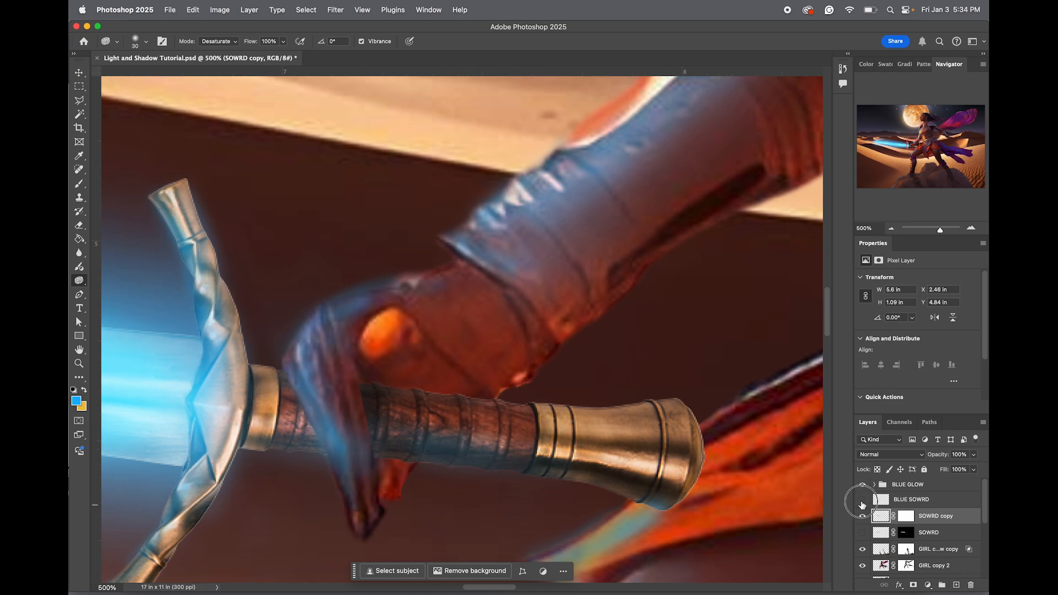
{"action": "left_click", "coordinate": [863, 500]}
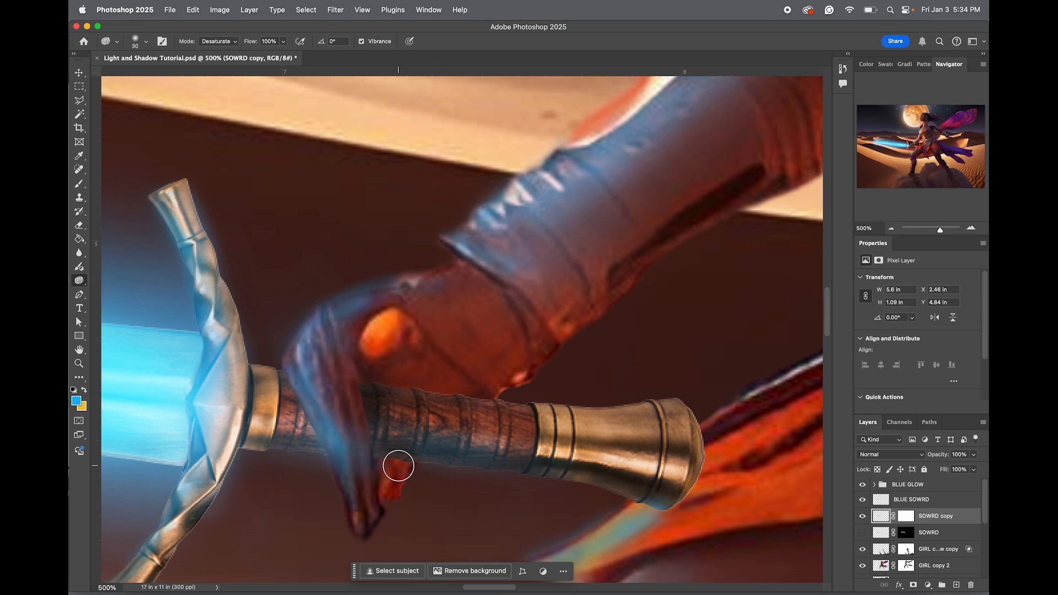
{"action": "key", "text": "v"}
{"action": "left_click", "coordinate": [457, 449]}
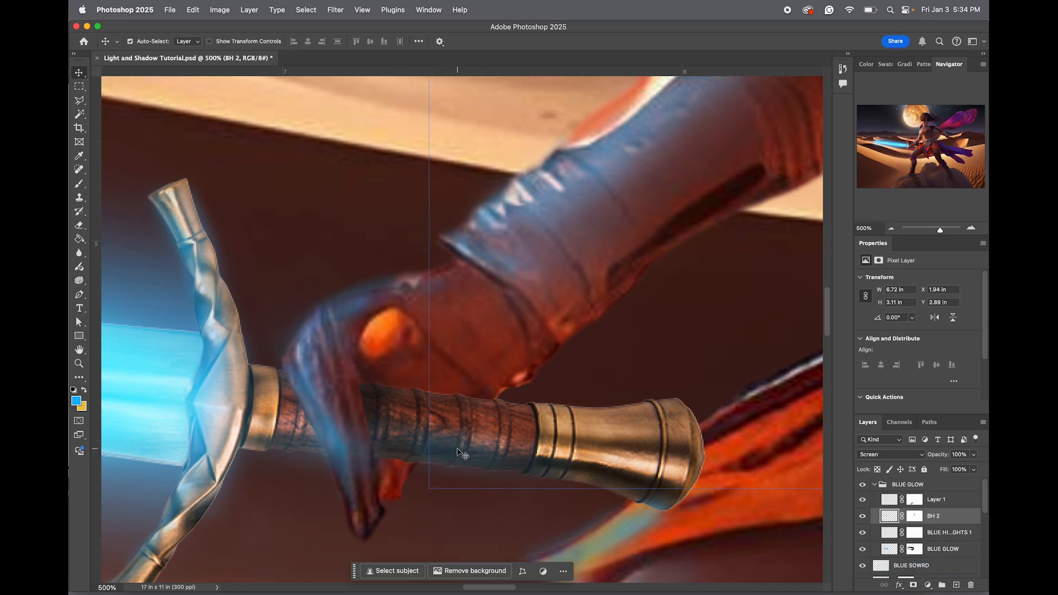
{"action": "left_click", "coordinate": [862, 516]}
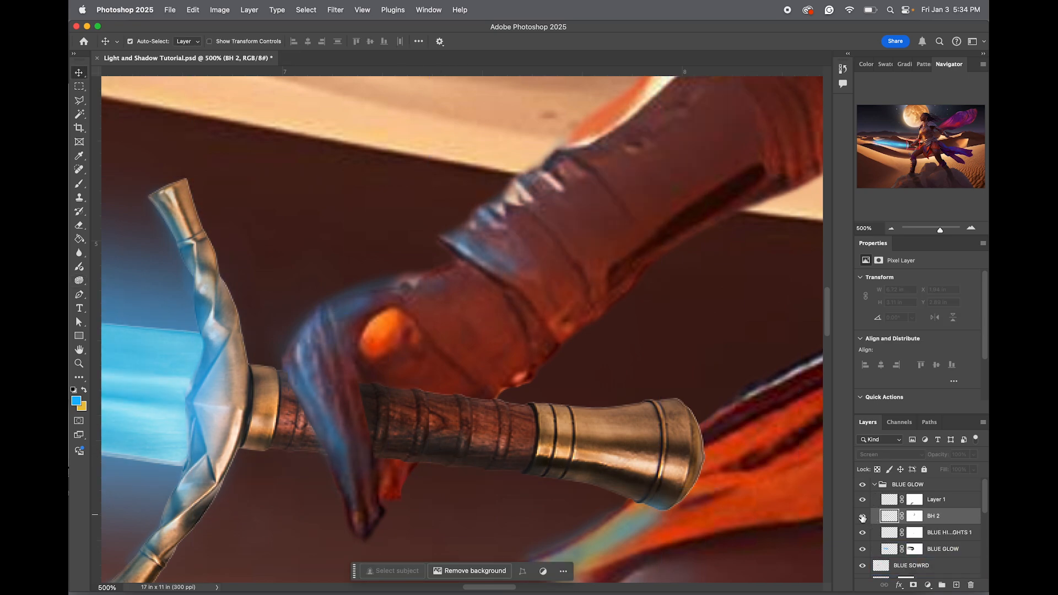
{"action": "left_click", "coordinate": [863, 517]}
{"action": "left_click", "coordinate": [863, 517]}
{"action": "left_click", "coordinate": [863, 517]}
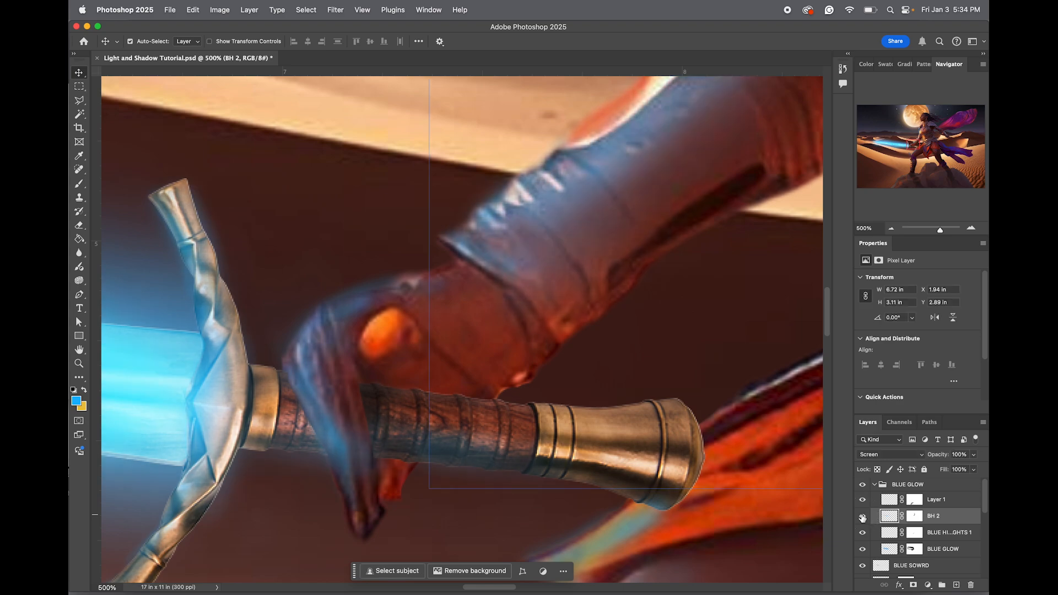
Paint black on the BH 2 layer mask with a size 60 brush at 44% opacity to remove the blue haze from the grip's lower edge
{"action": "left_click", "coordinate": [914, 519]}
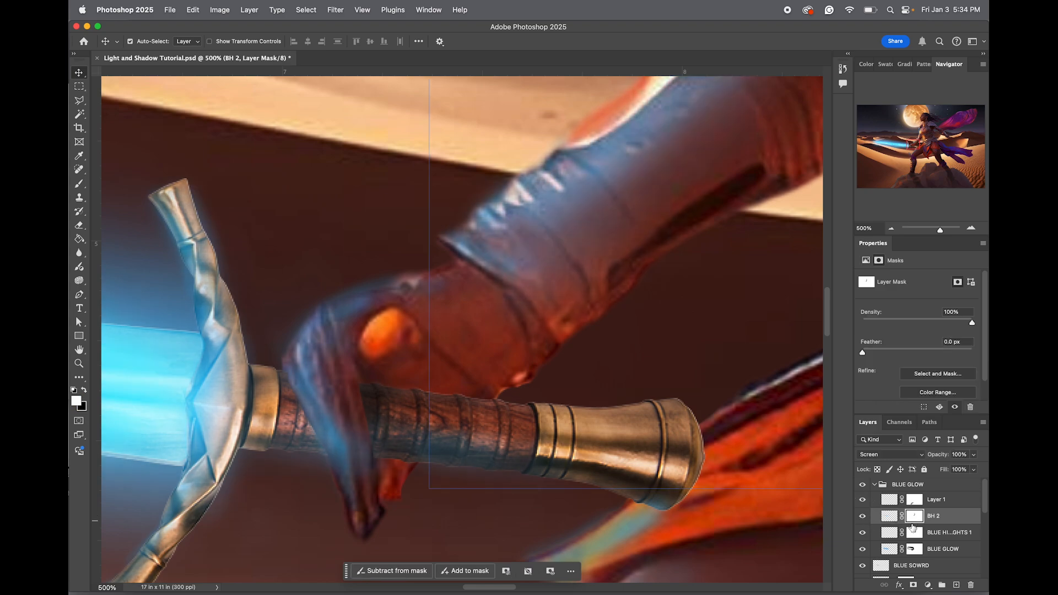
{"action": "key", "text": "b"}
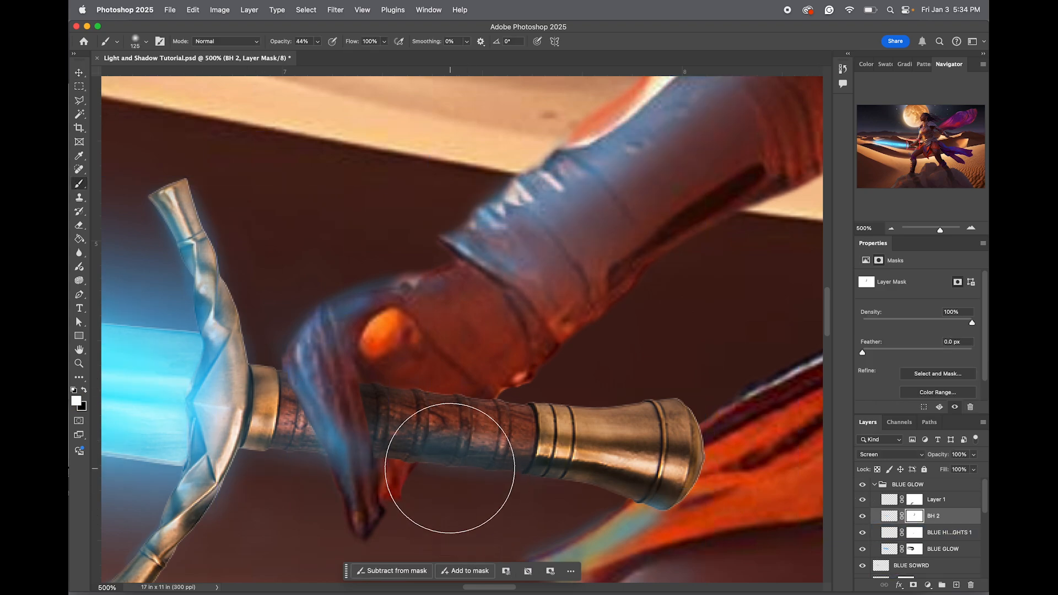
{"action": "key", "text": "bracketleft"}
{"action": "key", "text": "bracketleft"}
{"action": "key", "text": "bracketleft"}
{"action": "key", "text": "bracketleft"}
{"action": "key", "text": "bracketleft"}
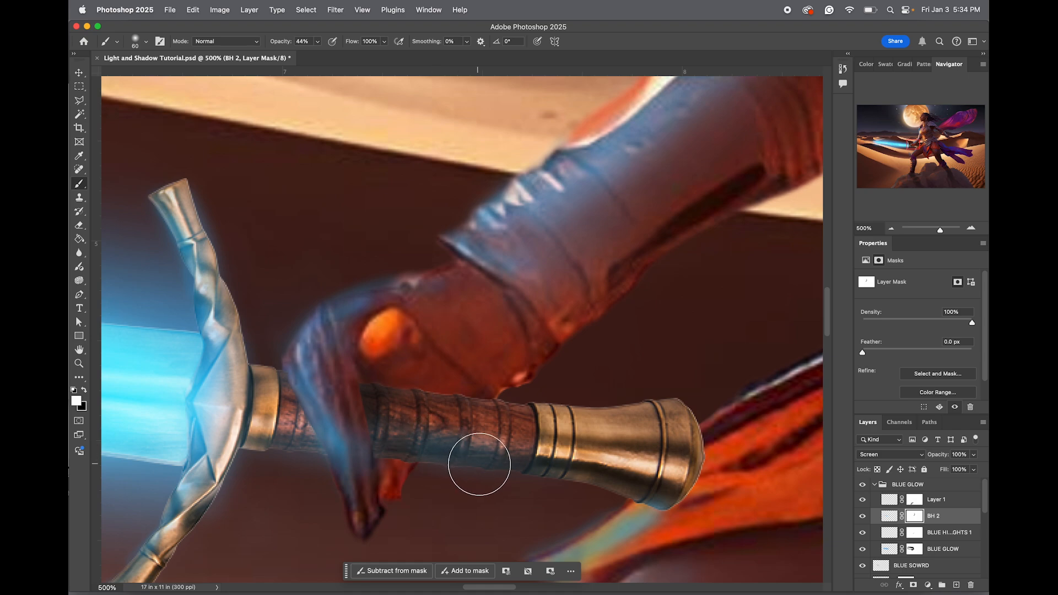
{"action": "mouse_move", "coordinate": [480, 464]}
{"action": "left_mouse_down"}
{"action": "mouse_move", "coordinate": [435, 446]}
{"action": "mouse_move", "coordinate": [498, 460]}
{"action": "mouse_move", "coordinate": [441, 441]}
{"action": "mouse_move", "coordinate": [491, 449]}
{"action": "mouse_move", "coordinate": [414, 445]}
{"action": "mouse_move", "coordinate": [490, 456]}
{"action": "mouse_move", "coordinate": [466, 442]}
{"action": "left_mouse_up"}
{"action": "key", "text": "x"}
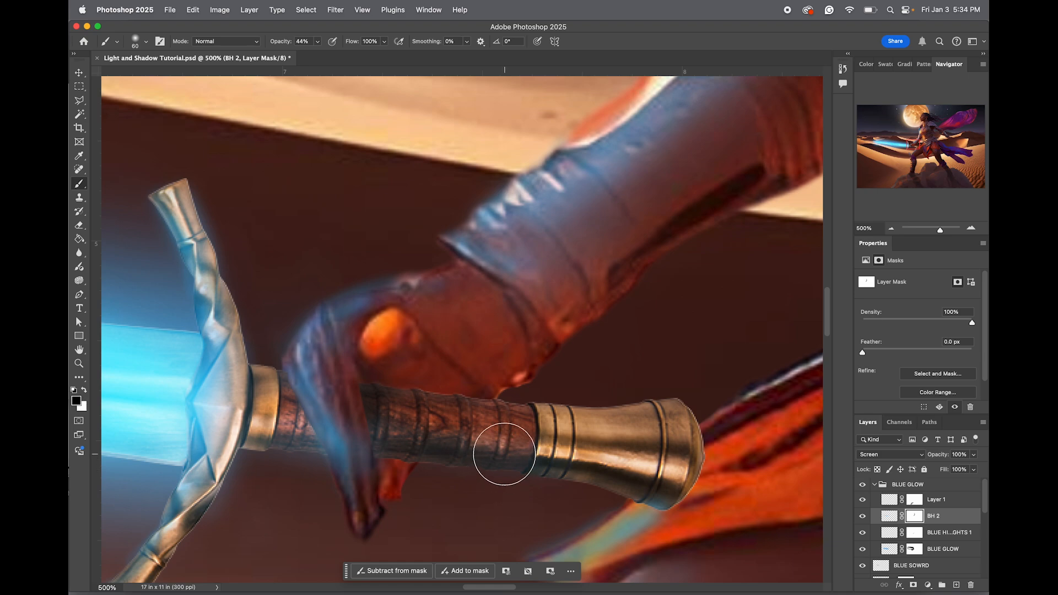
Burn the brass collar and the adjoining grip between the guard and the gloved fingers on SOWRD copy, using Midtones at 22% exposure
{"action": "key", "text": "v"}
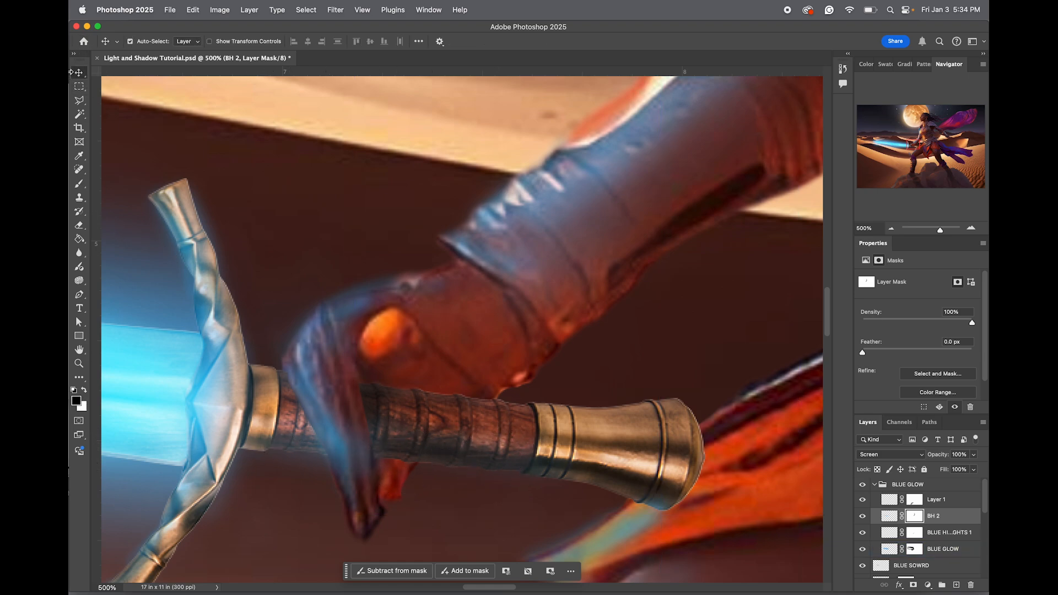
{"action": "left_click", "coordinate": [694, 472]}
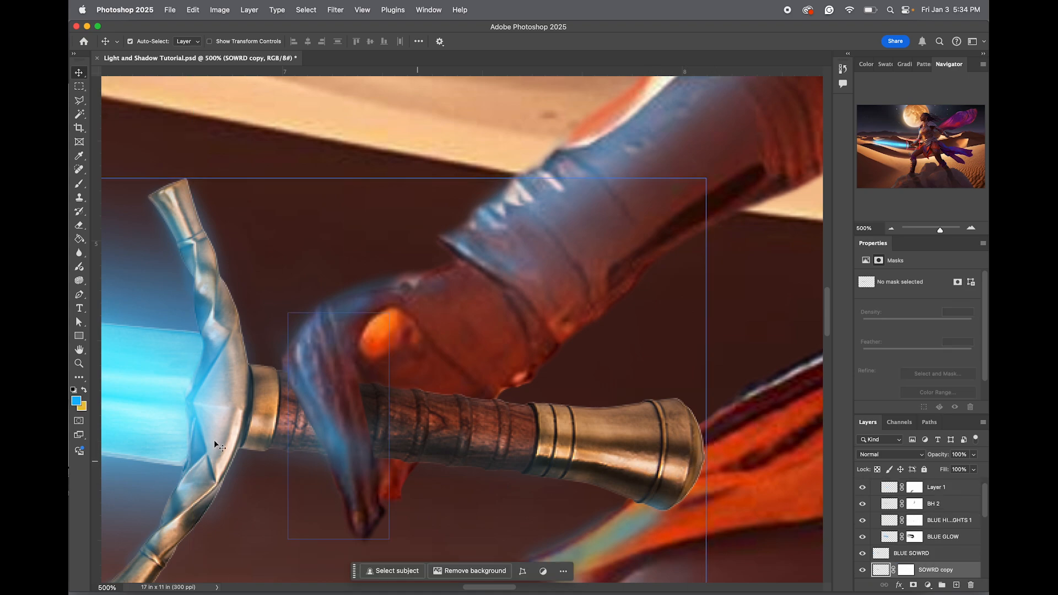
{"action": "left_click", "coordinate": [80, 282]}
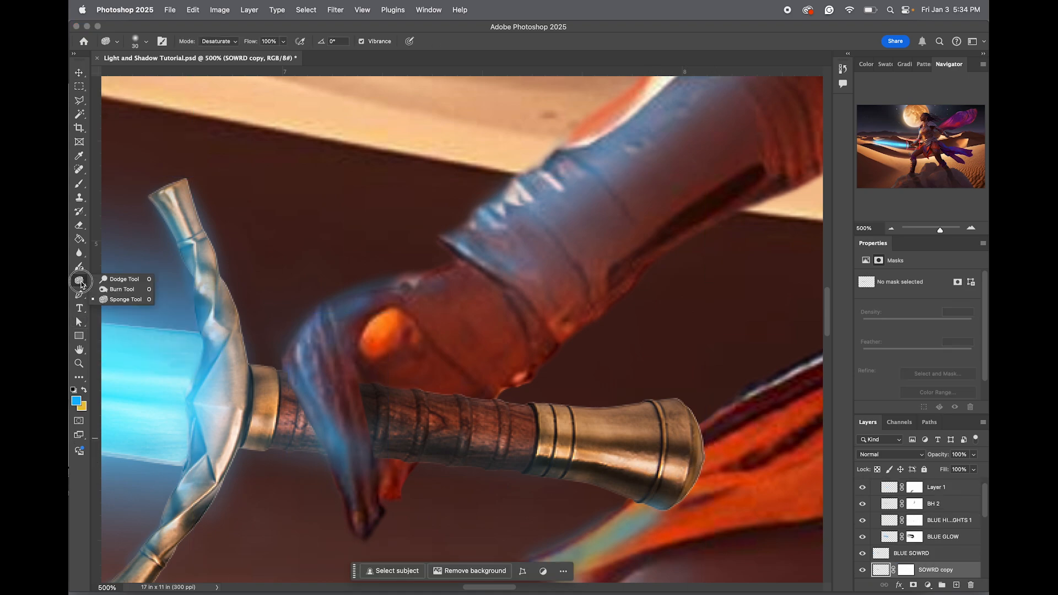
{"action": "left_click", "coordinate": [120, 289]}
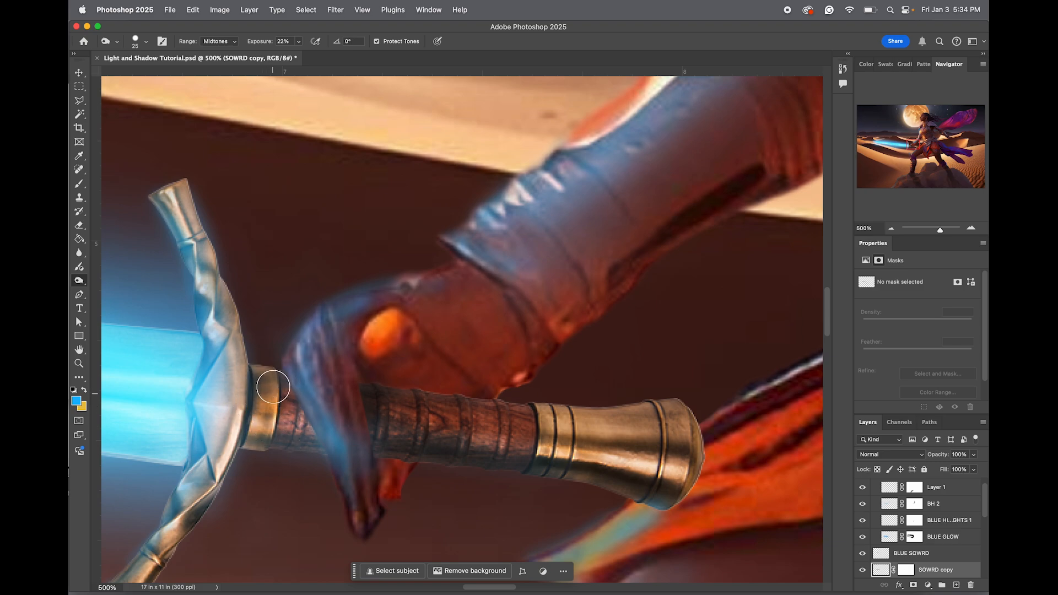
{"action": "mouse_move", "coordinate": [274, 387]}
{"action": "left_mouse_down"}
{"action": "mouse_move", "coordinate": [303, 444]}
{"action": "mouse_move", "coordinate": [296, 433]}
{"action": "left_mouse_up"}
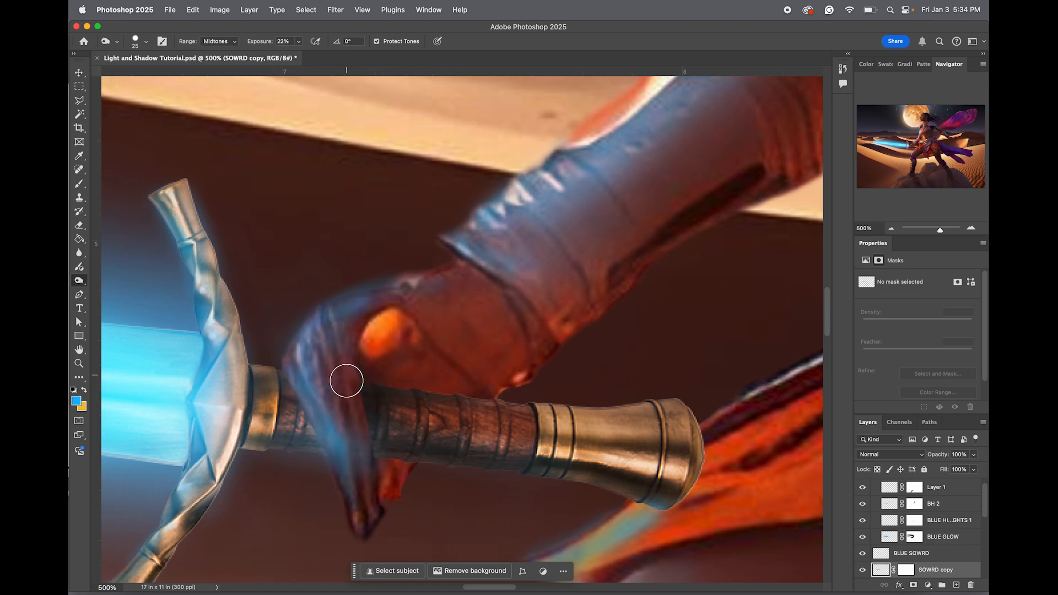
{"action": "scroll", "coordinate": [937, 568], "scroll_direction": "down", "scroll_amount": 1}
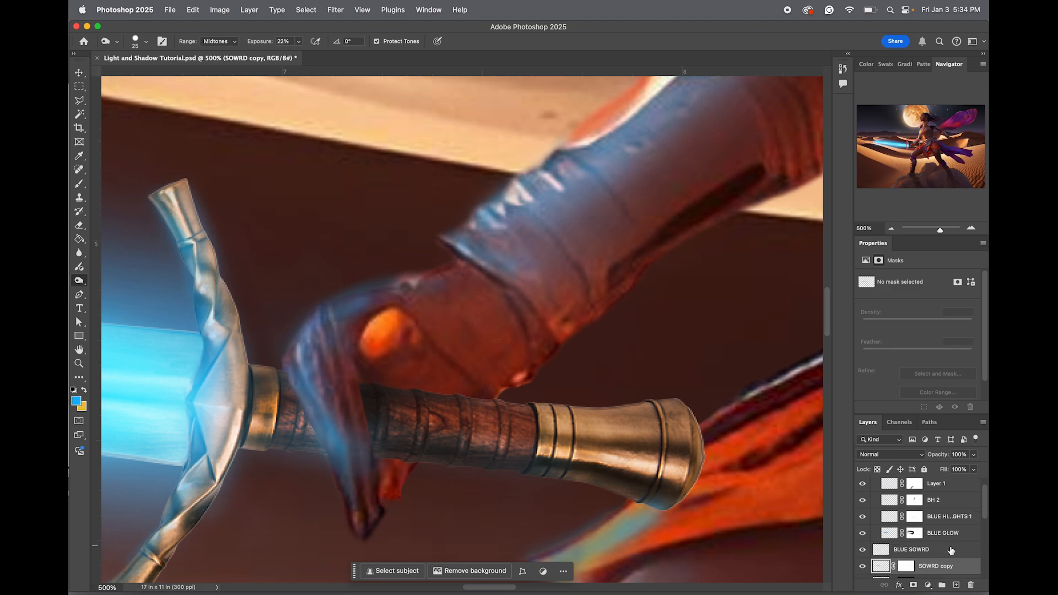
Add a new Multiply layer above SOWRD copy and sample the dark brown of the wooden grip as the brush colour
{"action": "scroll", "coordinate": [926, 564], "scroll_direction": "down", "scroll_amount": 1}
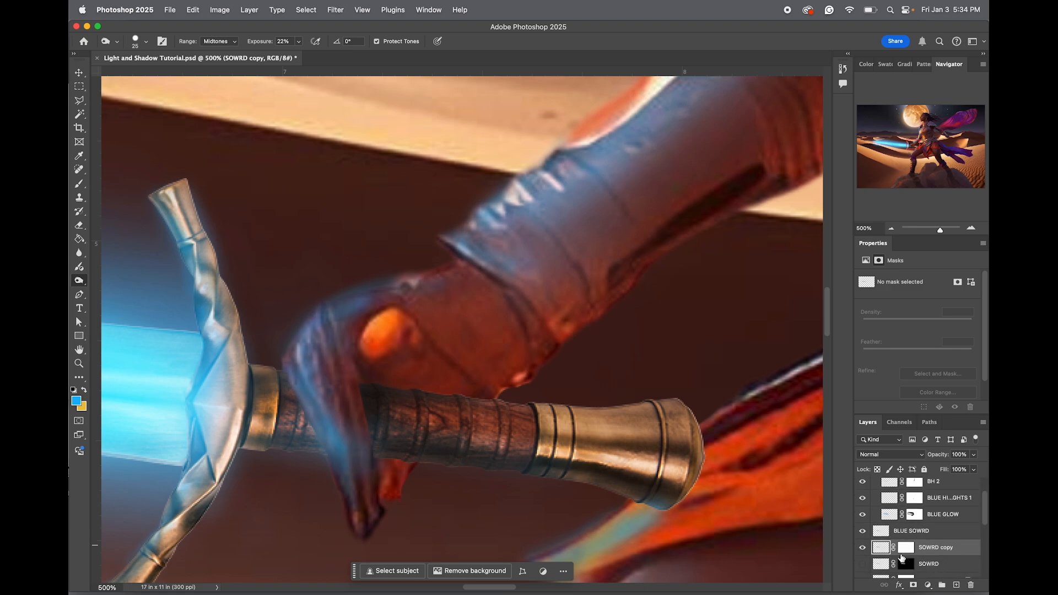
{"action": "left_click", "coordinate": [937, 564]}
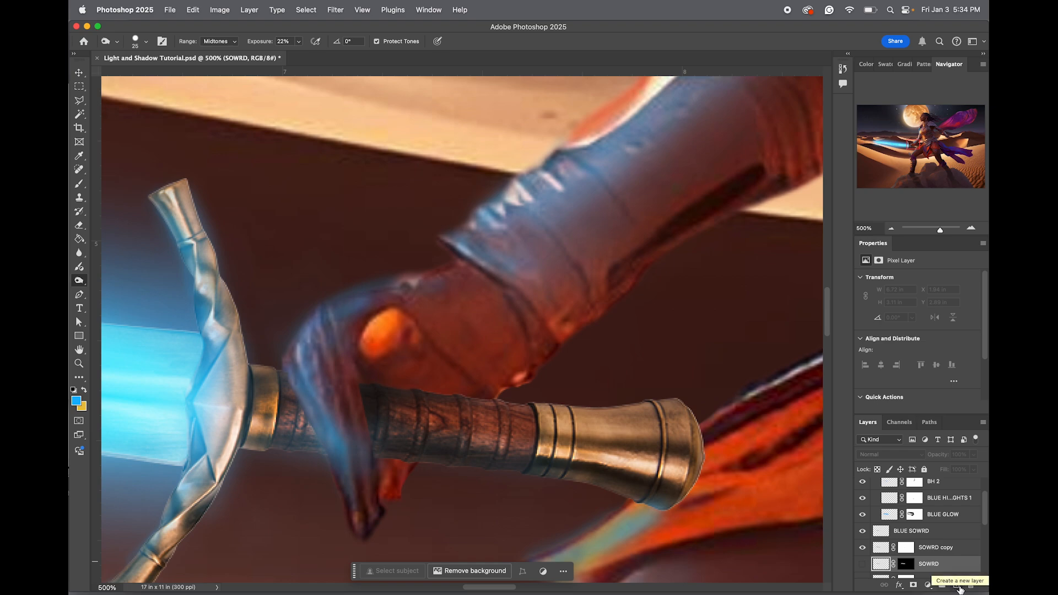
{"action": "left_click", "coordinate": [937, 548]}
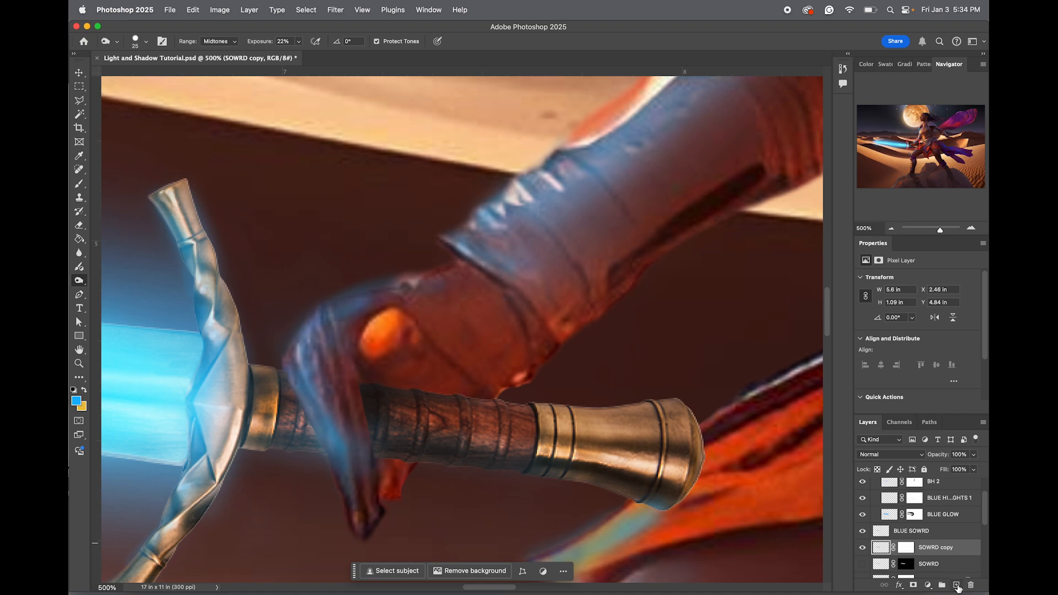
{"action": "left_click", "coordinate": [958, 585]}
{"action": "key", "text": "i"}
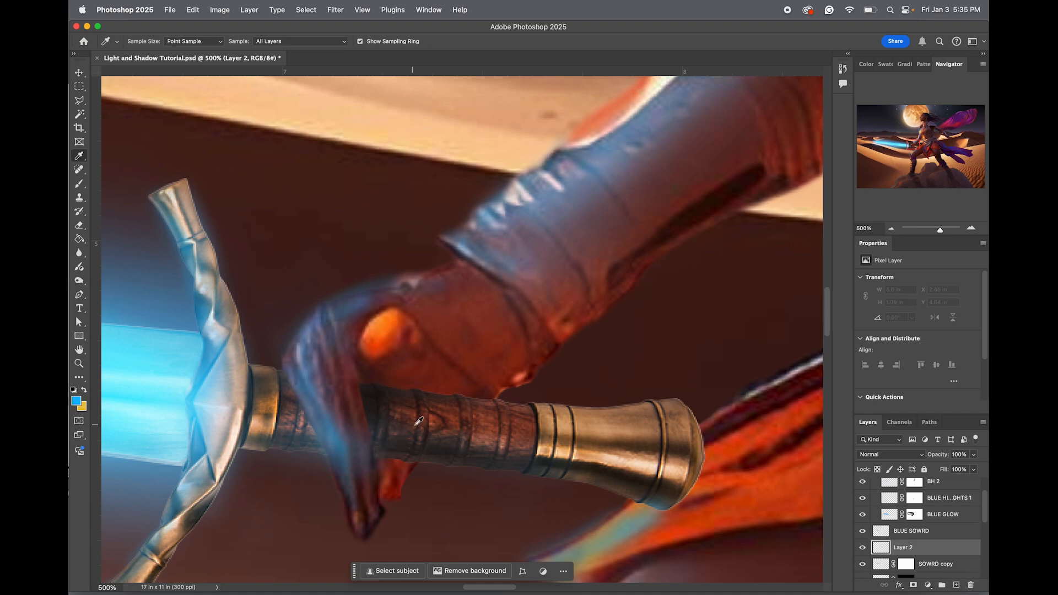
{"action": "left_click", "coordinate": [443, 417]}
{"action": "key", "text": "o"}
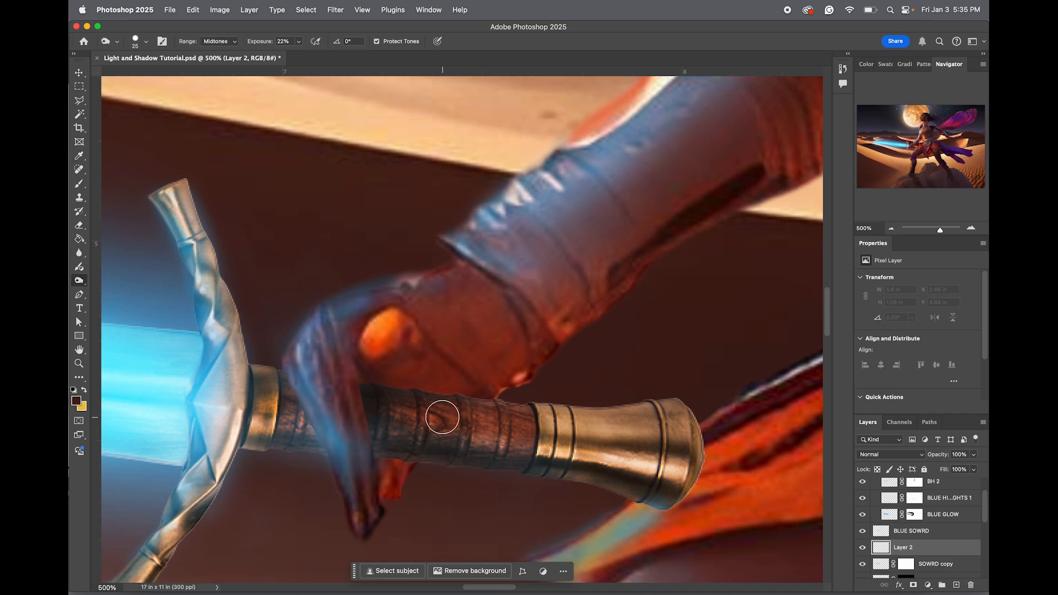
{"action": "key", "text": "b"}
{"action": "left_click", "coordinate": [904, 457]}
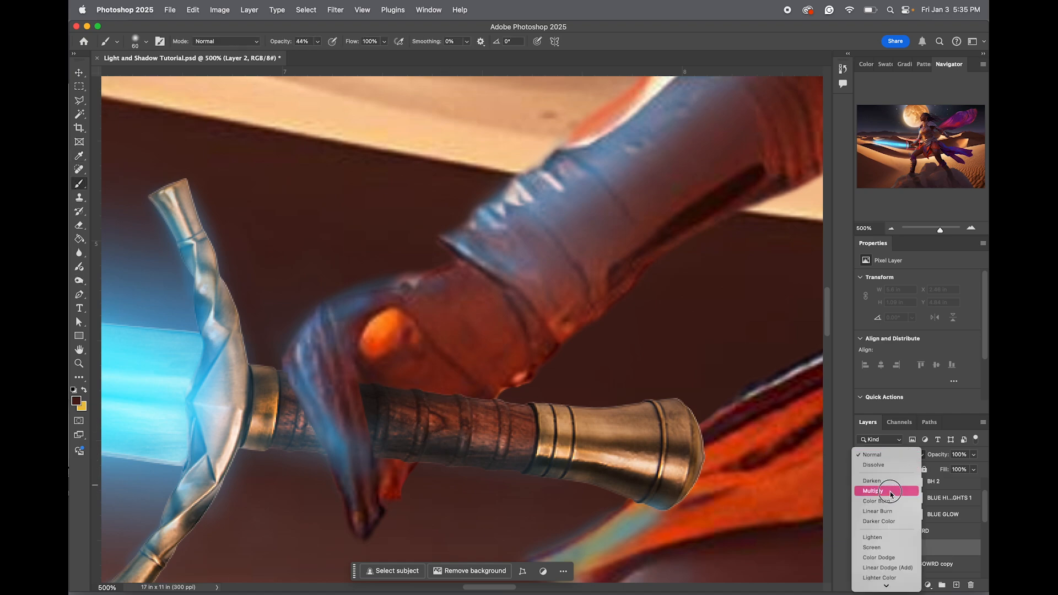
{"action": "left_click", "coordinate": [890, 496]}
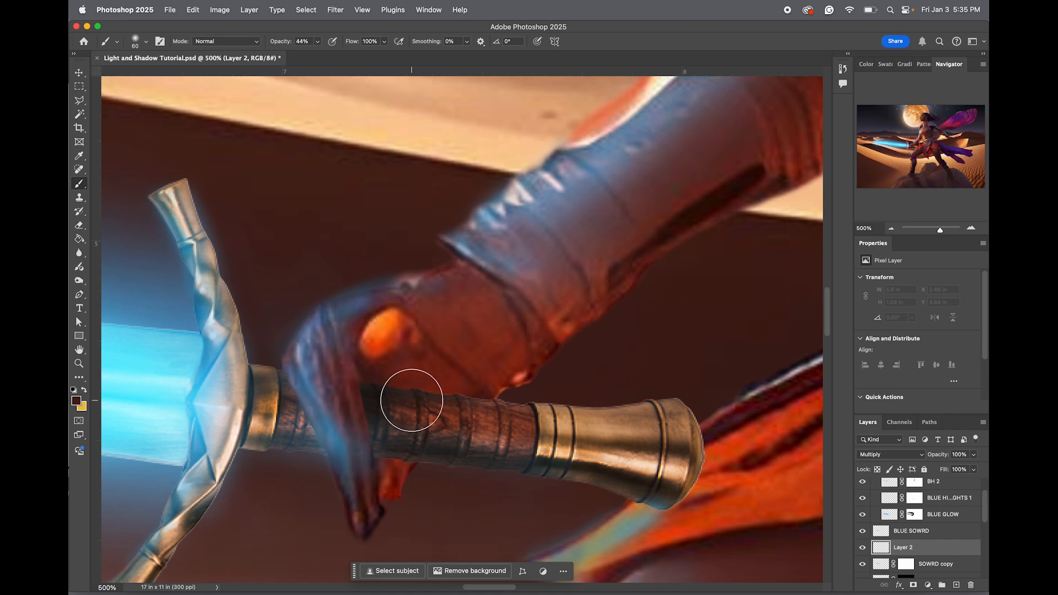
Paint a shadow between the palm and the upper edge of the grip with a size 15 brush at 22% opacity
{"action": "key", "text": "bracketleft"}
{"action": "key", "text": "bracketleft"}
{"action": "key", "text": "Return"}
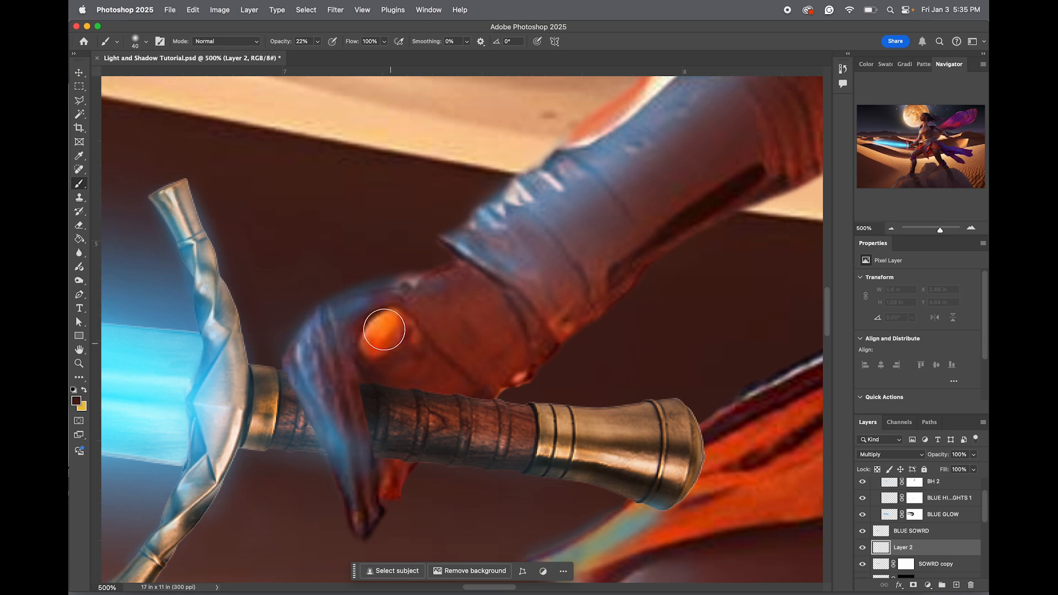
{"action": "key", "text": "bracketleft"}
{"action": "key", "text": "bracketleft"}
{"action": "mouse_move", "coordinate": [379, 387]}
{"action": "left_mouse_down"}
{"action": "mouse_move", "coordinate": [436, 382]}
{"action": "mouse_move", "coordinate": [382, 371]}
{"action": "mouse_move", "coordinate": [371, 418]}
{"action": "mouse_move", "coordinate": [359, 362]}
{"action": "left_mouse_up"}
{"action": "left_click_drag", "start_coordinate": [459, 365], "coordinate": [406, 372]}
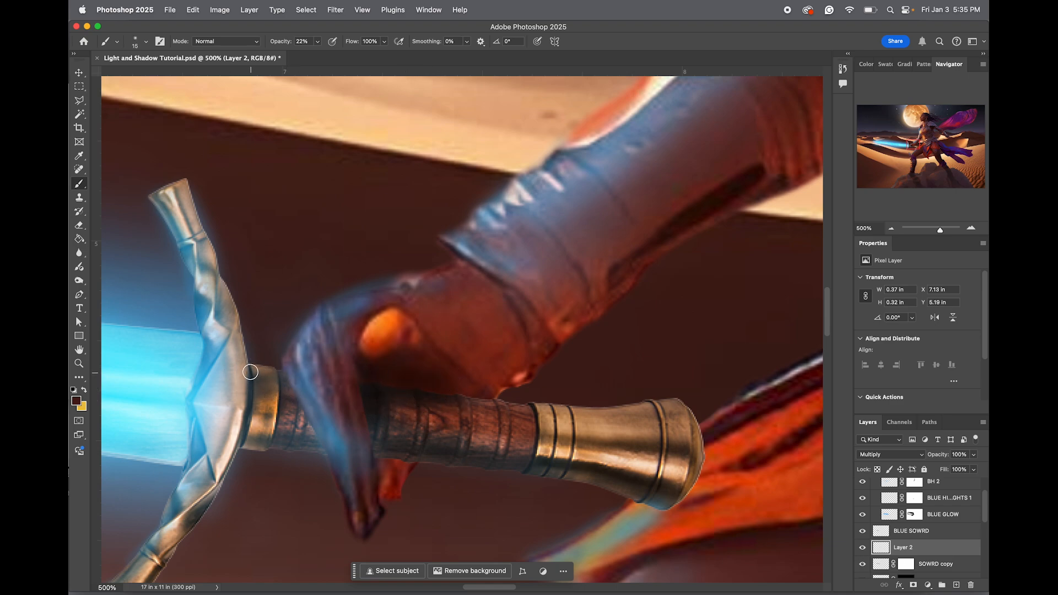
Shade the crossguard's inner edge, the gloved fingers and the lower part of the grip with the dark brown brush
{"action": "mouse_move", "coordinate": [251, 372]}
{"action": "left_mouse_down"}
{"action": "mouse_move", "coordinate": [273, 413]}
{"action": "mouse_move", "coordinate": [244, 415]}
{"action": "mouse_move", "coordinate": [238, 344]}
{"action": "mouse_move", "coordinate": [239, 407]}
{"action": "mouse_move", "coordinate": [244, 357]}
{"action": "mouse_move", "coordinate": [230, 295]}
{"action": "mouse_move", "coordinate": [242, 356]}
{"action": "mouse_move", "coordinate": [222, 273]}
{"action": "mouse_move", "coordinate": [207, 275]}
{"action": "mouse_move", "coordinate": [210, 240]}
{"action": "mouse_move", "coordinate": [182, 186]}
{"action": "mouse_move", "coordinate": [244, 408]}
{"action": "mouse_move", "coordinate": [226, 471]}
{"action": "mouse_move", "coordinate": [232, 452]}
{"action": "mouse_move", "coordinate": [181, 546]}
{"action": "left_mouse_up"}
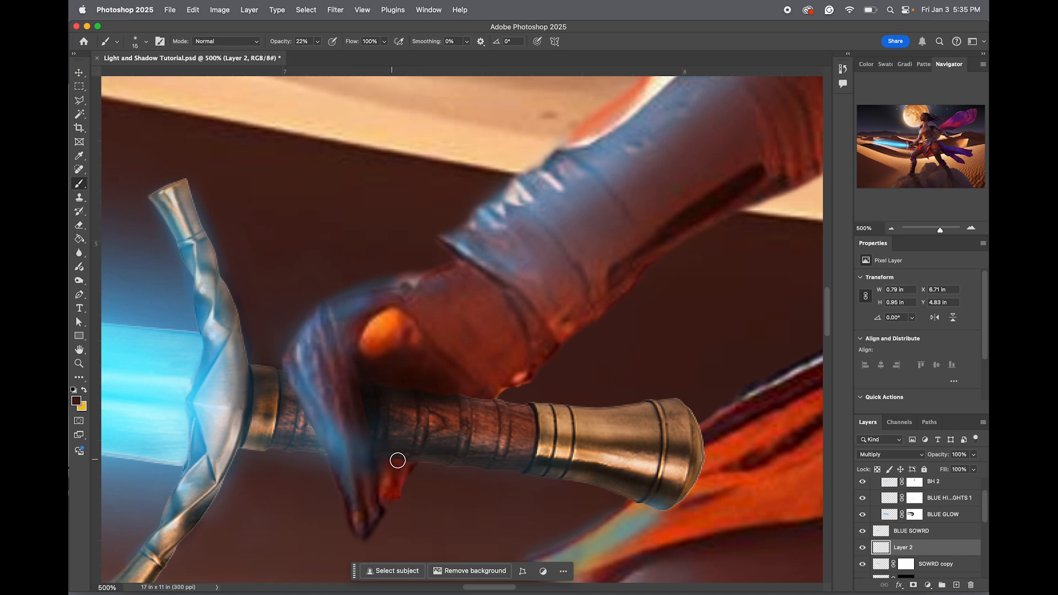
{"action": "mouse_move", "coordinate": [378, 458]}
{"action": "left_mouse_down"}
{"action": "mouse_move", "coordinate": [383, 423]}
{"action": "mouse_move", "coordinate": [514, 462]}
{"action": "mouse_move", "coordinate": [440, 454]}
{"action": "left_mouse_up"}
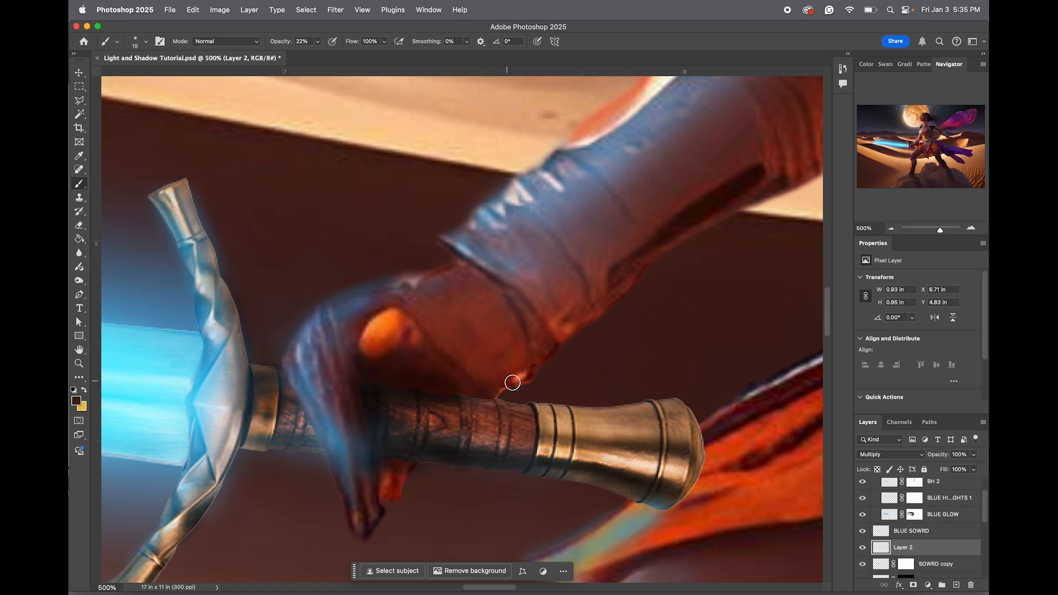
{"action": "left_click", "coordinate": [366, 468]}
{"action": "mouse_move", "coordinate": [303, 415]}
{"action": "left_mouse_down"}
{"action": "mouse_move", "coordinate": [323, 447]}
{"action": "mouse_move", "coordinate": [286, 385]}
{"action": "mouse_move", "coordinate": [312, 444]}
{"action": "mouse_move", "coordinate": [312, 435]}
{"action": "left_mouse_up"}
{"action": "left_click_drag", "start_coordinate": [245, 425], "coordinate": [234, 442]}
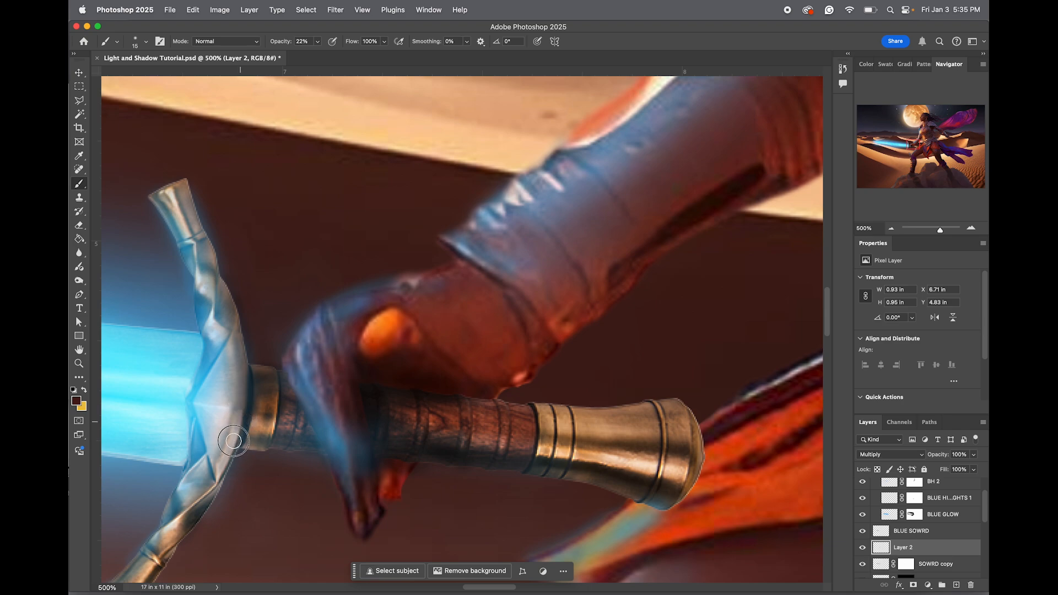
Deepen the shadows on the crossguard and brass collar, and darken the underside of the hand and wrist above the grip
{"action": "mouse_move", "coordinate": [246, 402]}
{"action": "left_mouse_down"}
{"action": "mouse_move", "coordinate": [231, 463]}
{"action": "mouse_move", "coordinate": [263, 391]}
{"action": "mouse_move", "coordinate": [260, 425]}
{"action": "mouse_move", "coordinate": [253, 374]}
{"action": "mouse_move", "coordinate": [246, 440]}
{"action": "mouse_move", "coordinate": [255, 432]}
{"action": "mouse_move", "coordinate": [236, 309]}
{"action": "mouse_move", "coordinate": [226, 457]}
{"action": "mouse_move", "coordinate": [210, 507]}
{"action": "left_mouse_up"}
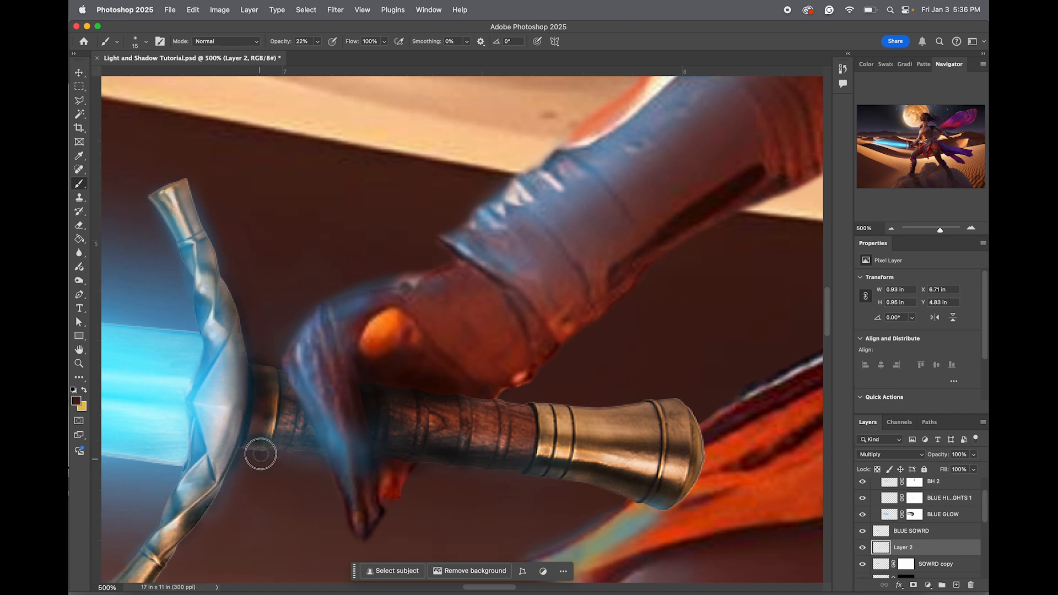
{"action": "left_click_drag", "start_coordinate": [260, 454], "coordinate": [268, 413]}
{"action": "mouse_move", "coordinate": [412, 399]}
{"action": "left_mouse_down"}
{"action": "mouse_move", "coordinate": [442, 395]}
{"action": "mouse_move", "coordinate": [418, 397]}
{"action": "mouse_move", "coordinate": [398, 443]}
{"action": "mouse_move", "coordinate": [478, 459]}
{"action": "mouse_move", "coordinate": [388, 420]}
{"action": "mouse_move", "coordinate": [503, 406]}
{"action": "mouse_move", "coordinate": [395, 393]}
{"action": "mouse_move", "coordinate": [371, 402]}
{"action": "mouse_move", "coordinate": [374, 372]}
{"action": "mouse_move", "coordinate": [391, 373]}
{"action": "mouse_move", "coordinate": [360, 412]}
{"action": "mouse_move", "coordinate": [355, 373]}
{"action": "mouse_move", "coordinate": [363, 383]}
{"action": "mouse_move", "coordinate": [376, 374]}
{"action": "mouse_move", "coordinate": [377, 397]}
{"action": "mouse_move", "coordinate": [411, 403]}
{"action": "mouse_move", "coordinate": [555, 369]}
{"action": "mouse_move", "coordinate": [547, 338]}
{"action": "mouse_move", "coordinate": [487, 377]}
{"action": "mouse_move", "coordinate": [665, 245]}
{"action": "mouse_move", "coordinate": [577, 338]}
{"action": "mouse_move", "coordinate": [586, 306]}
{"action": "mouse_move", "coordinate": [517, 356]}
{"action": "mouse_move", "coordinate": [610, 297]}
{"action": "mouse_move", "coordinate": [493, 390]}
{"action": "mouse_move", "coordinate": [580, 328]}
{"action": "mouse_move", "coordinate": [512, 366]}
{"action": "mouse_move", "coordinate": [442, 376]}
{"action": "mouse_move", "coordinate": [508, 357]}
{"action": "mouse_move", "coordinate": [467, 384]}
{"action": "mouse_move", "coordinate": [520, 378]}
{"action": "mouse_move", "coordinate": [495, 397]}
{"action": "mouse_move", "coordinate": [521, 385]}
{"action": "left_mouse_up"}
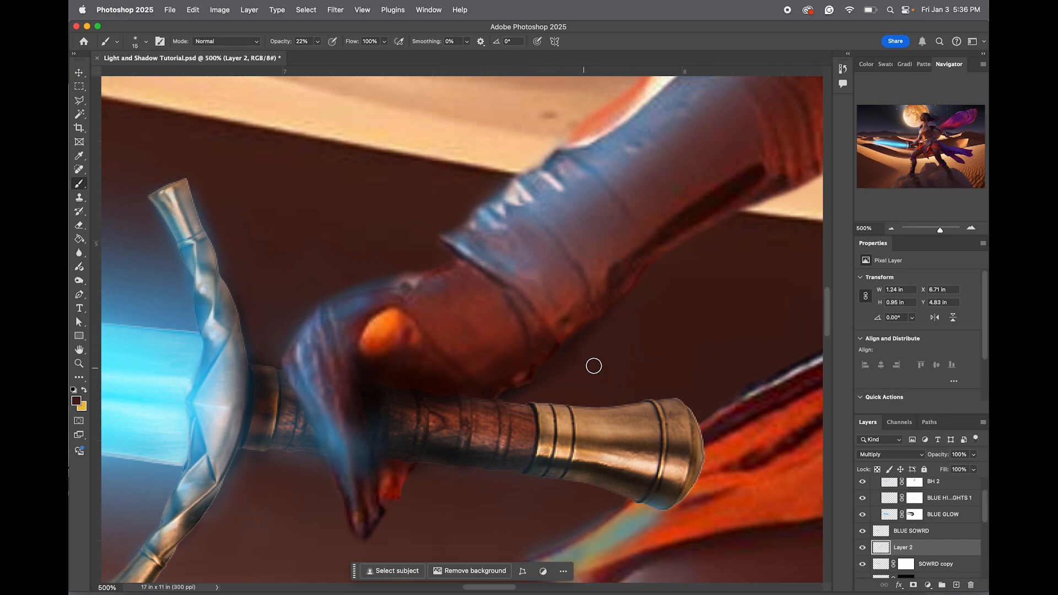
Erase the stray shading spilling past the underside of the hand and wrist with a size 5 eraser
{"action": "key", "text": "e"}
{"action": "key", "text": "bracketleft"}
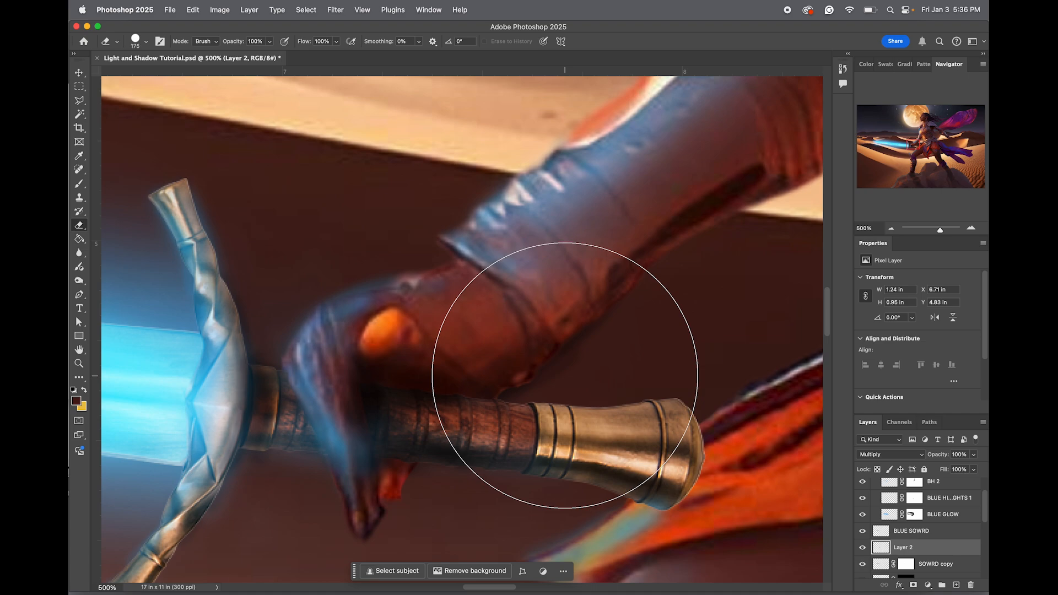
{"action": "key", "text": "bracketleft"}
{"action": "key", "text": "bracketleft"}
{"action": "key", "text": "bracketleft"}
{"action": "key", "text": "bracketleft"}
{"action": "key", "text": "bracketleft"}
{"action": "key", "text": "bracketleft"}
{"action": "key", "text": "bracketleft"}
{"action": "key", "text": "bracketleft"}
{"action": "key", "text": "bracketleft"}
{"action": "key", "text": "bracketleft"}
{"action": "key", "text": "bracketleft"}
{"action": "key", "text": "bracketleft"}
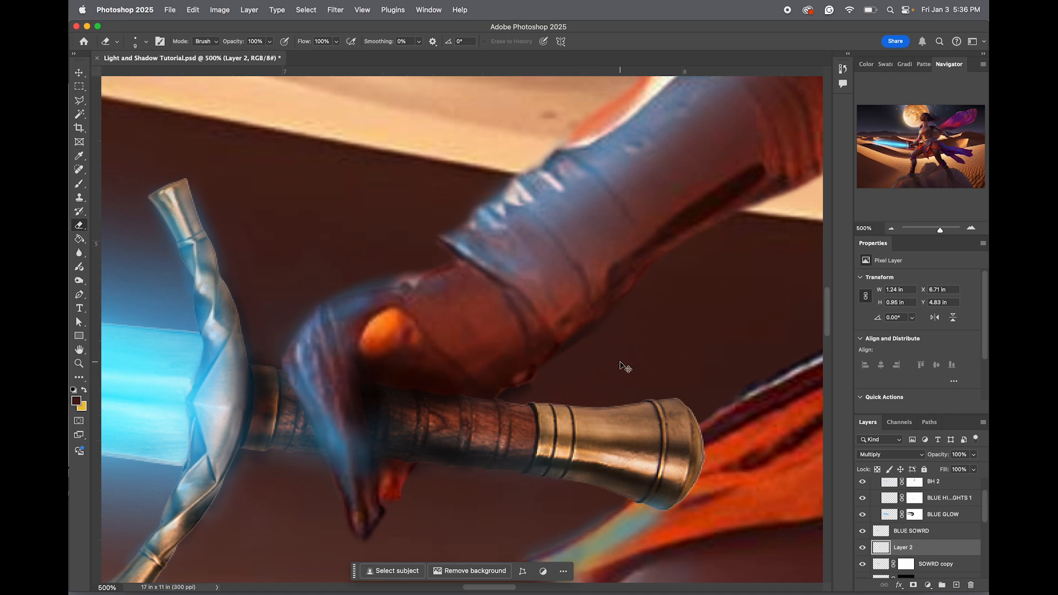
{"action": "right_click", "coordinate": [620, 362]}
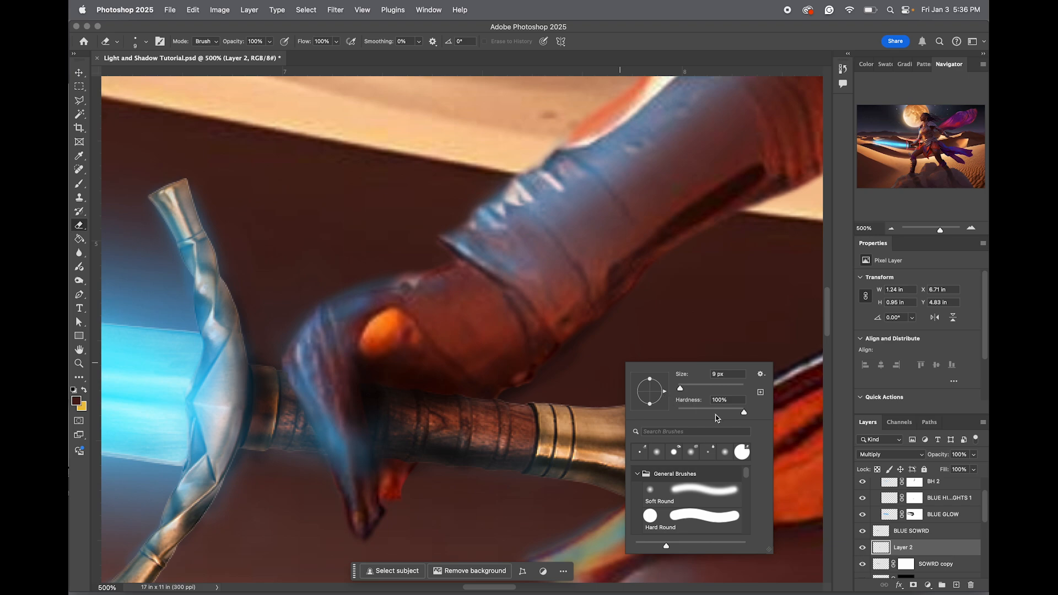
{"action": "key", "text": "Return"}
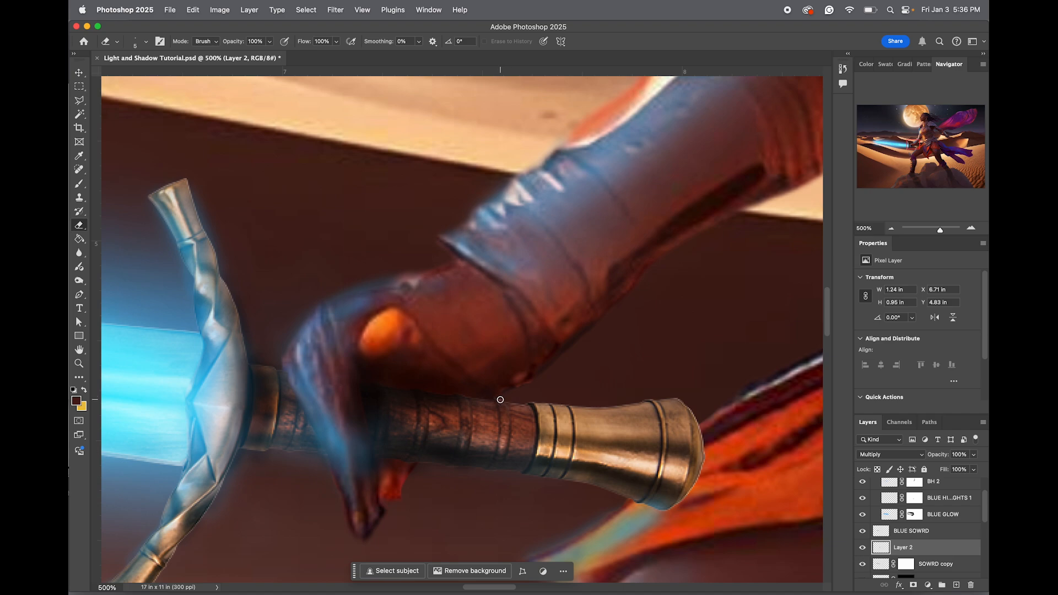
Compare the hilt with and without the painted shadows by hiding and showing Layer 2 and SOWRD copy
{"action": "key", "text": "z"}
{"action": "left_click", "coordinate": [587, 401], "text": "alt"}
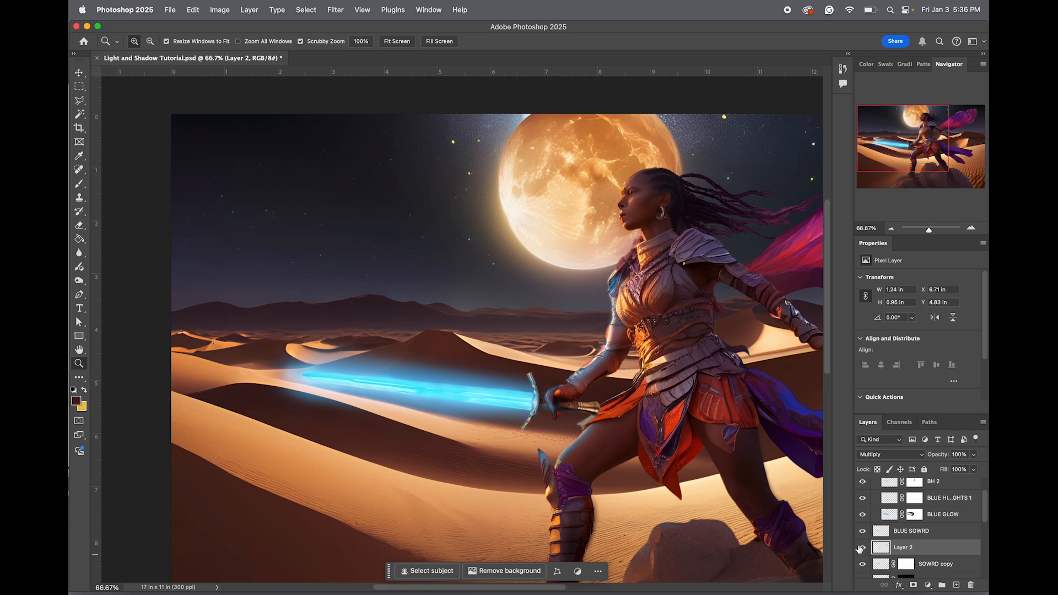
{"action": "scroll", "coordinate": [889, 538], "scroll_direction": "down", "scroll_amount": 1}
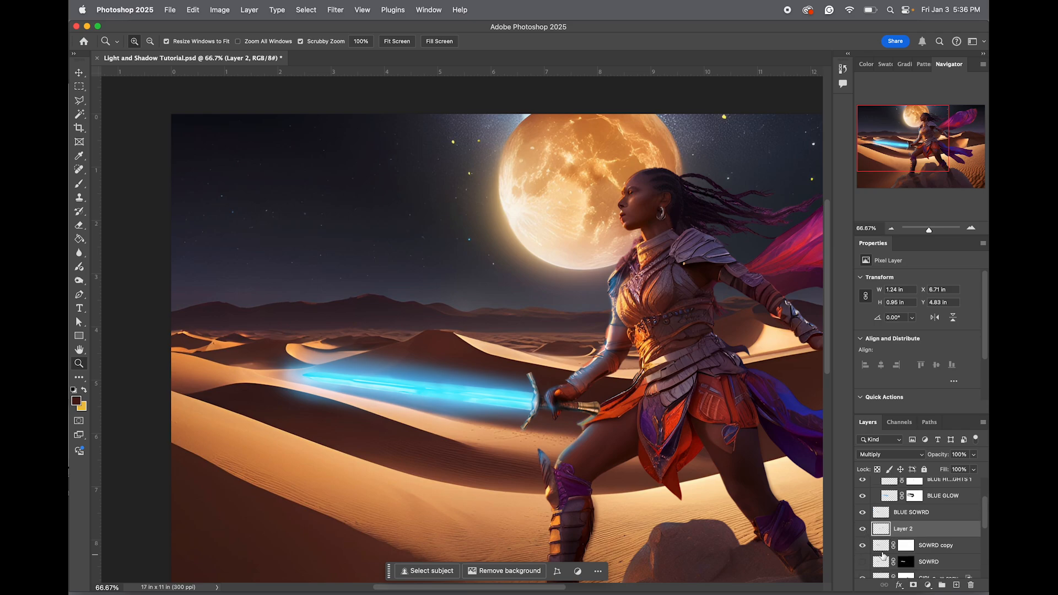
{"action": "left_click", "coordinate": [863, 546]}
{"action": "left_click", "coordinate": [863, 529]}
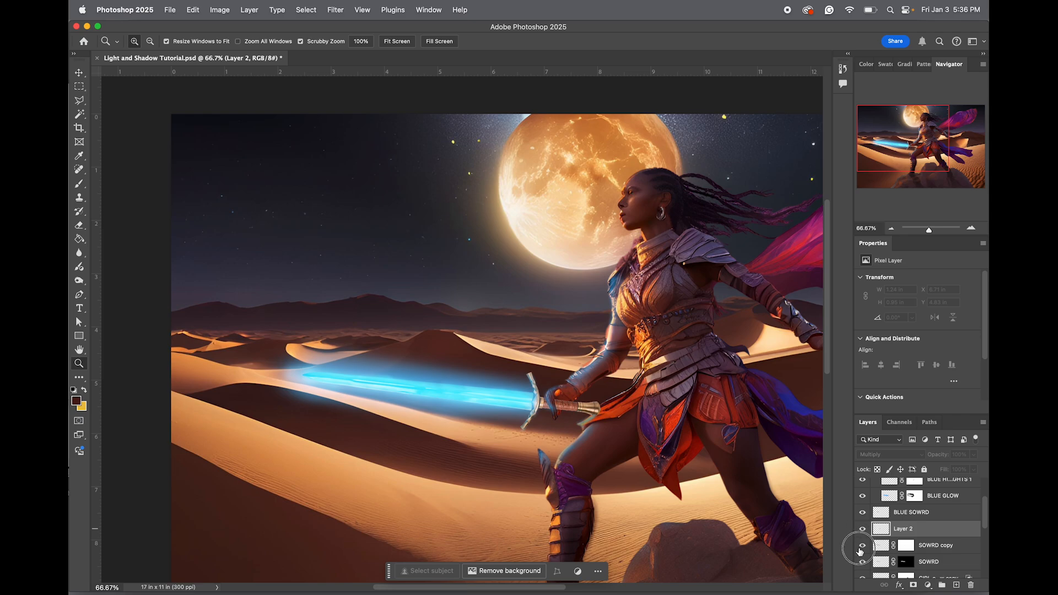
{"action": "left_click", "coordinate": [863, 545]}
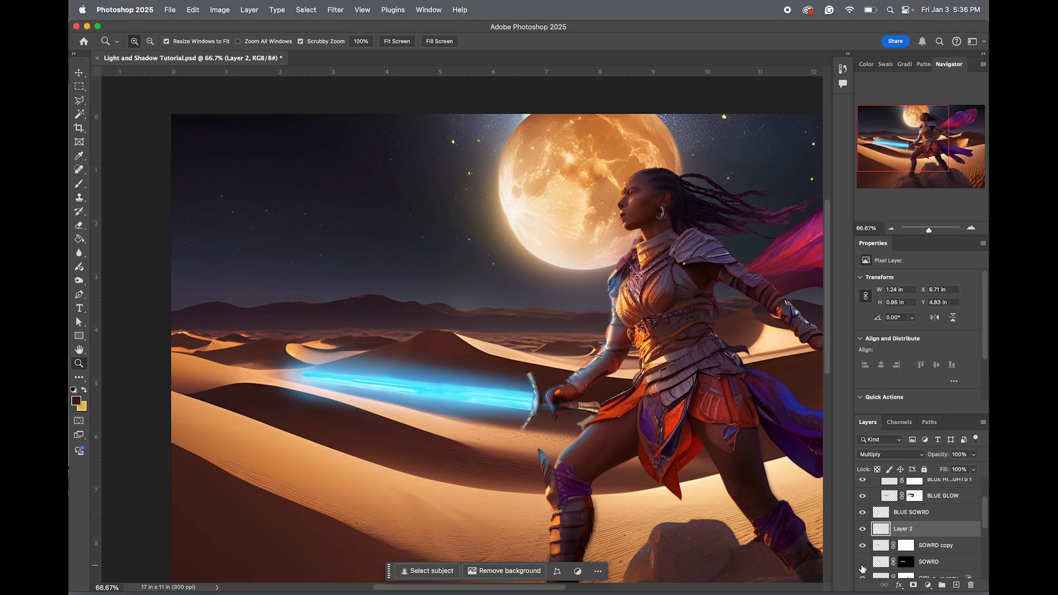
{"action": "left_click_drag", "start_coordinate": [571, 405], "coordinate": [682, 472]}
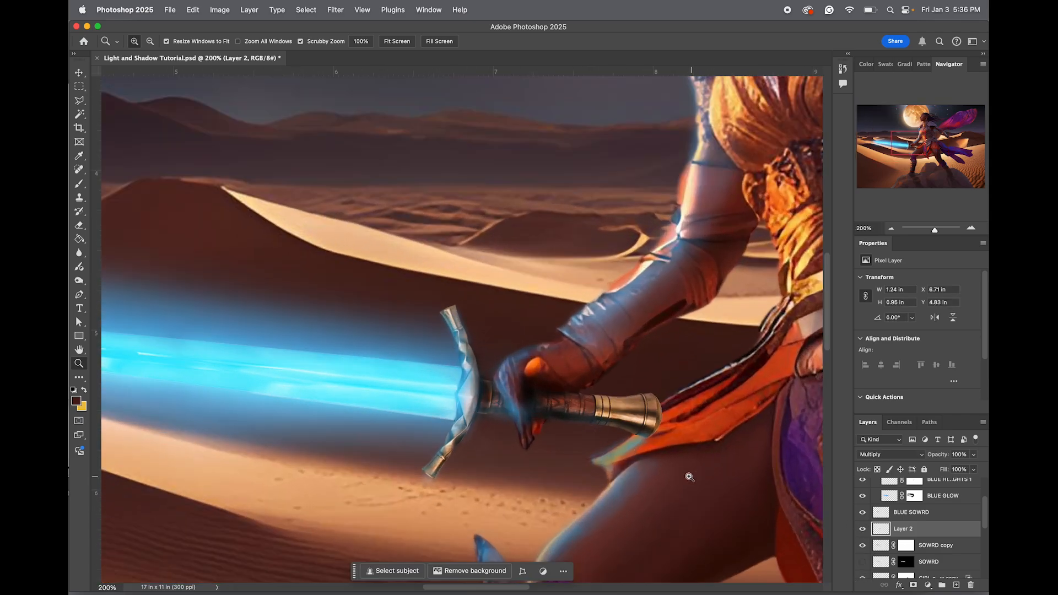
{"action": "right_click", "coordinate": [426, 346]}
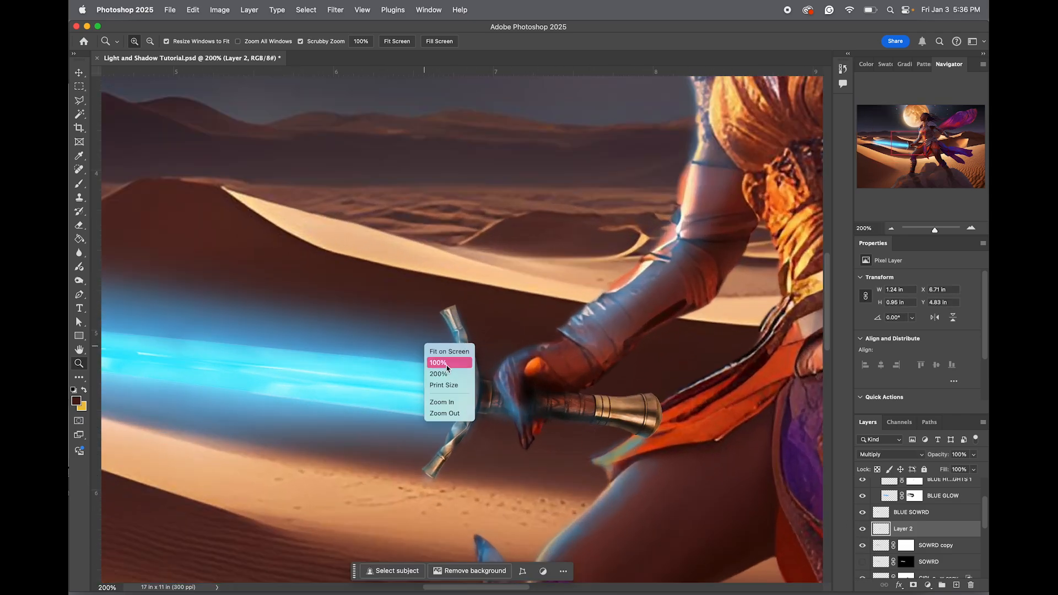